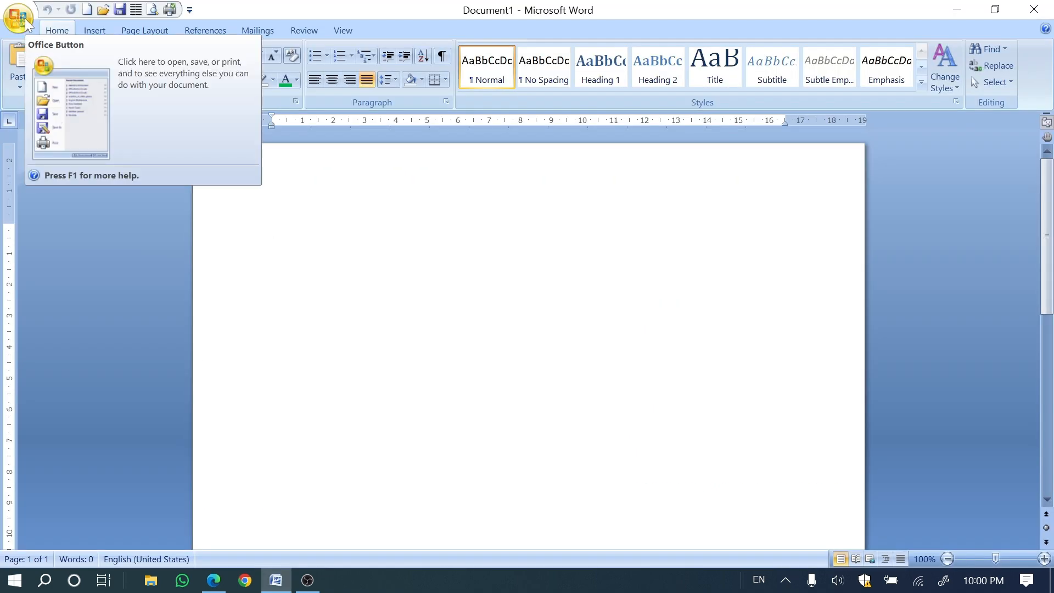
pyautogui.click(25, 19)
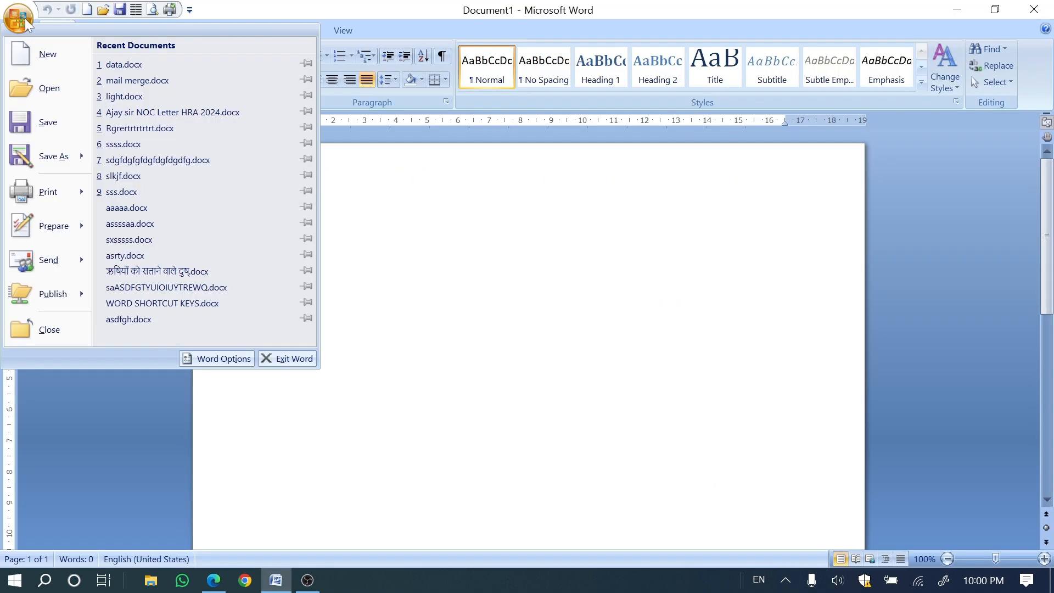
pyautogui.click(32, 97)
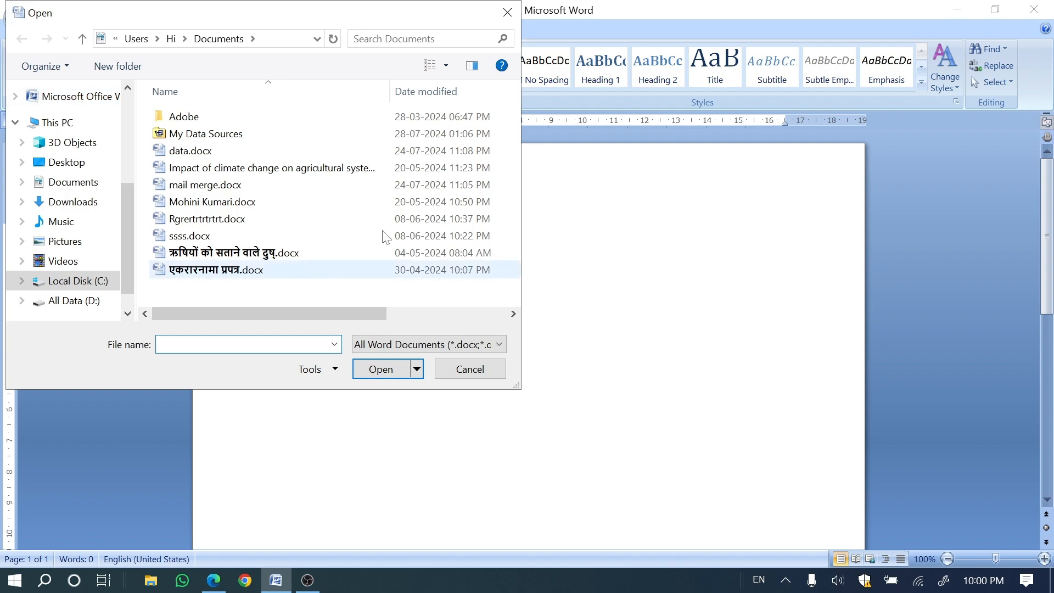
pyautogui.click(471, 371)
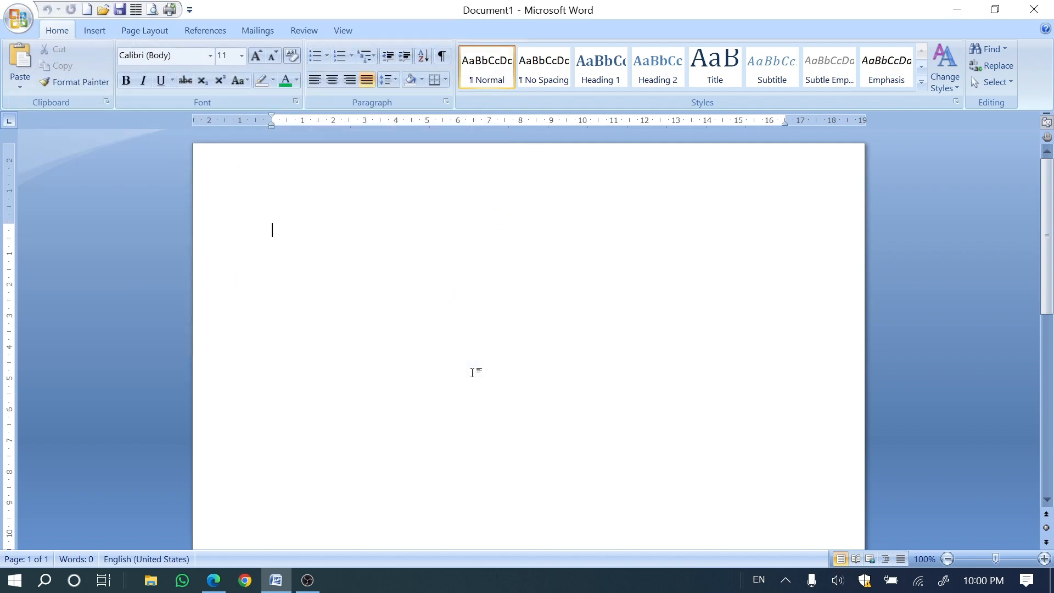
# - Open the file "ऋषियों को सताने वाले दुष्.docx" from the Documents folder
pyautogui.hotkey('ctrl', 'o')
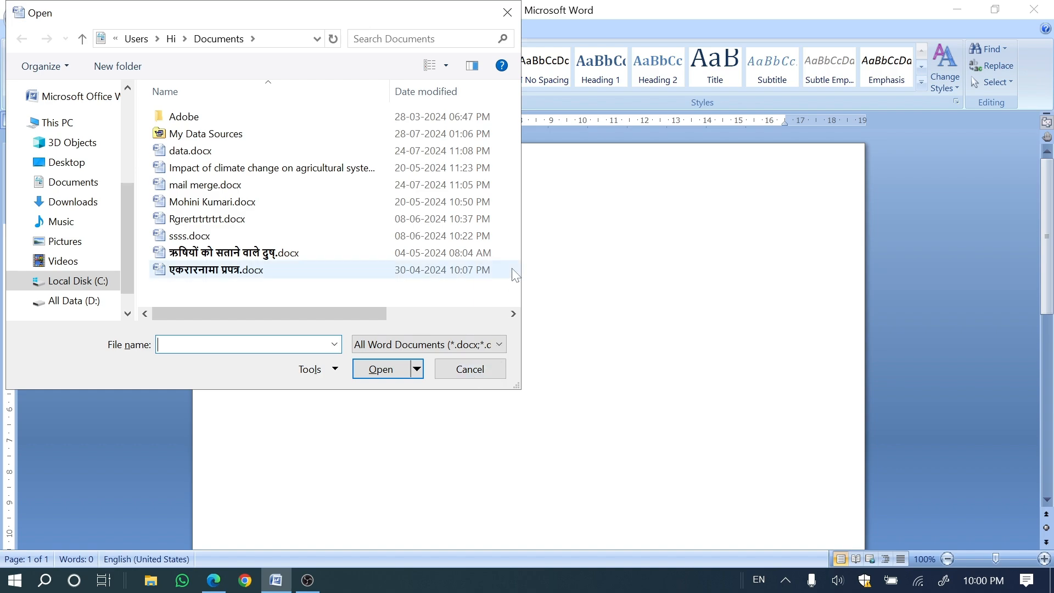
pyautogui.click(199, 254)
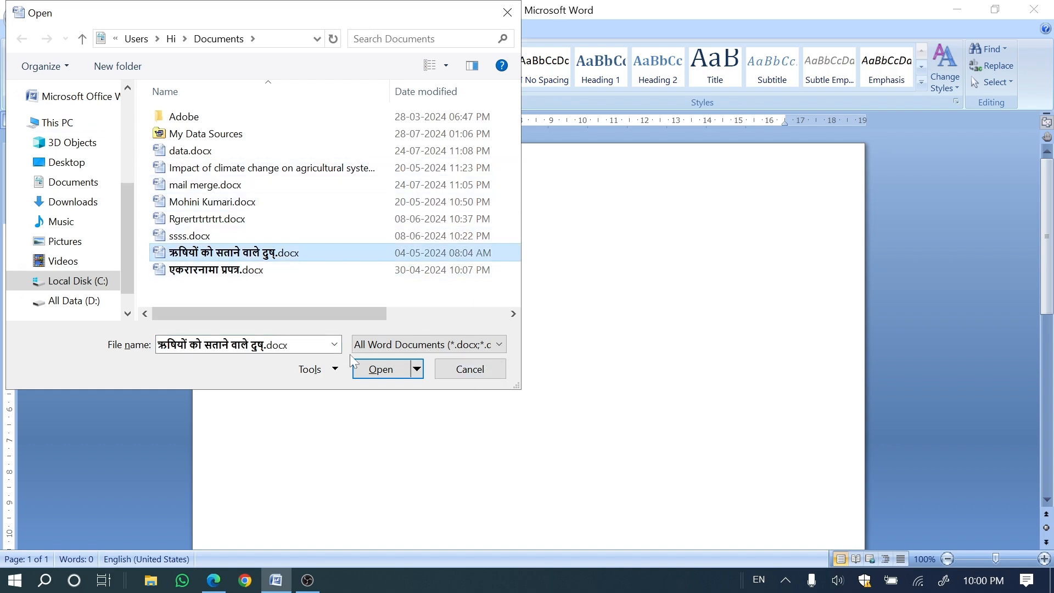
pyautogui.click(363, 367)
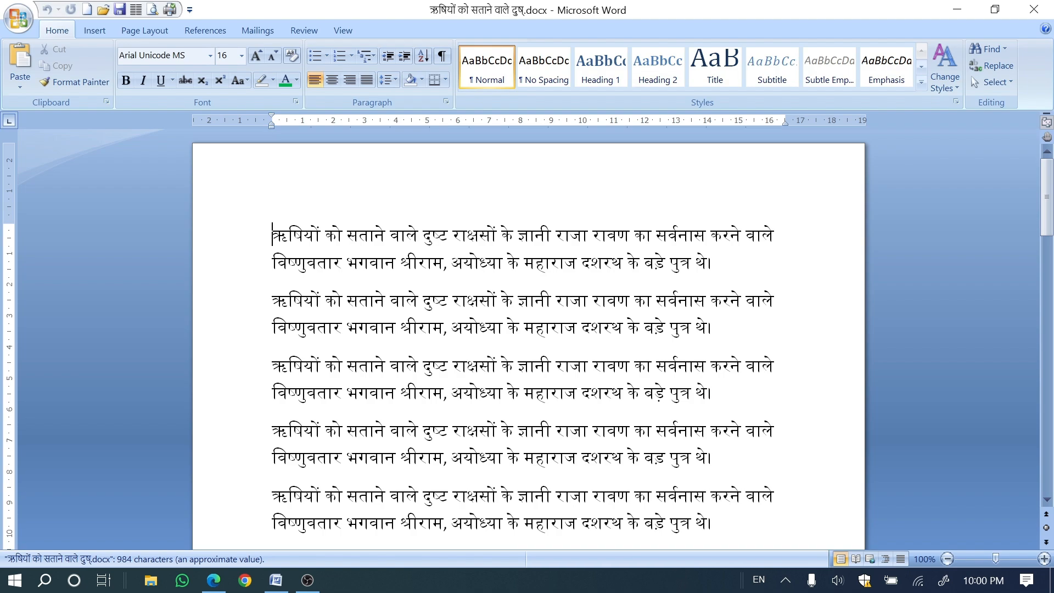
pyautogui.scroll(-5, 528, 340)
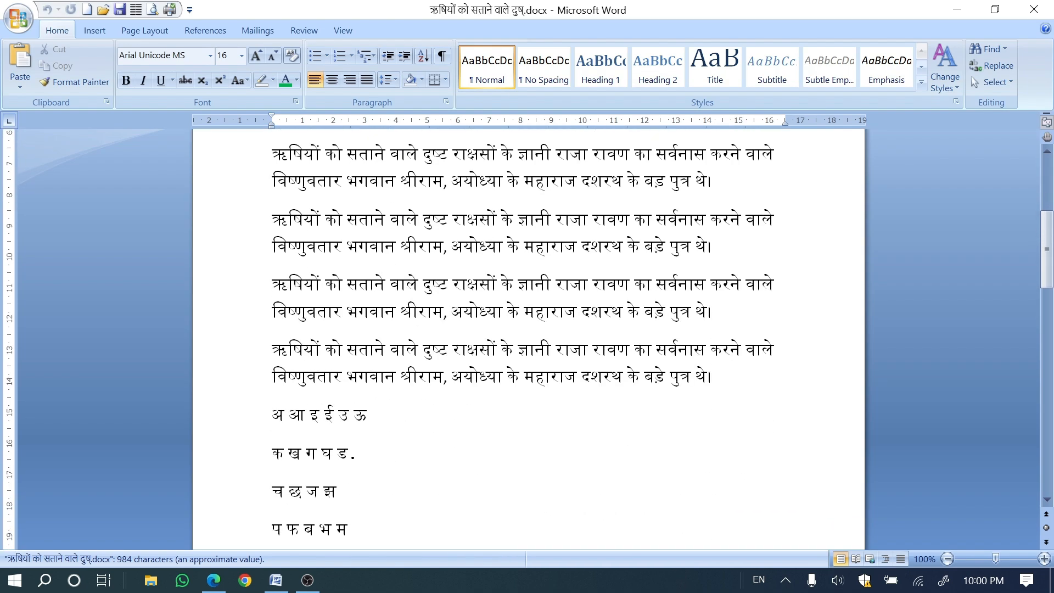
# - Switch to the shortcuts PDF in Edge and draw a red tick beside the CTRL+N entry
pyautogui.click(213, 580)
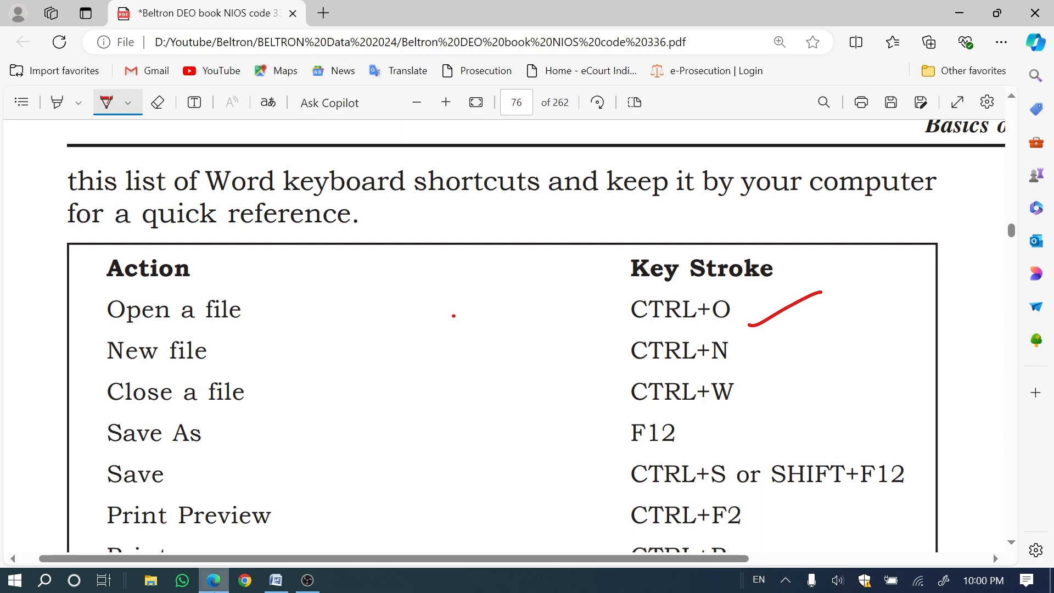
pyautogui.moveTo(705, 365); pyautogui.dragTo(779, 345)
# - Switch back to Word, create a new blank document and bring its window to the front
pyautogui.hotkey('alt', 'Tab')
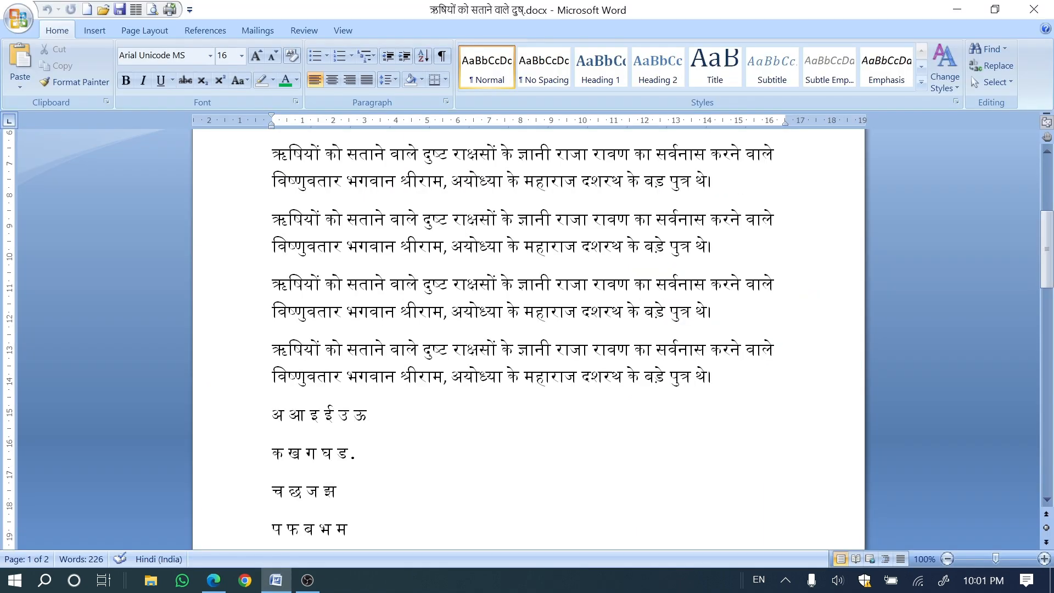
pyautogui.hotkey('ctrl', 'n')
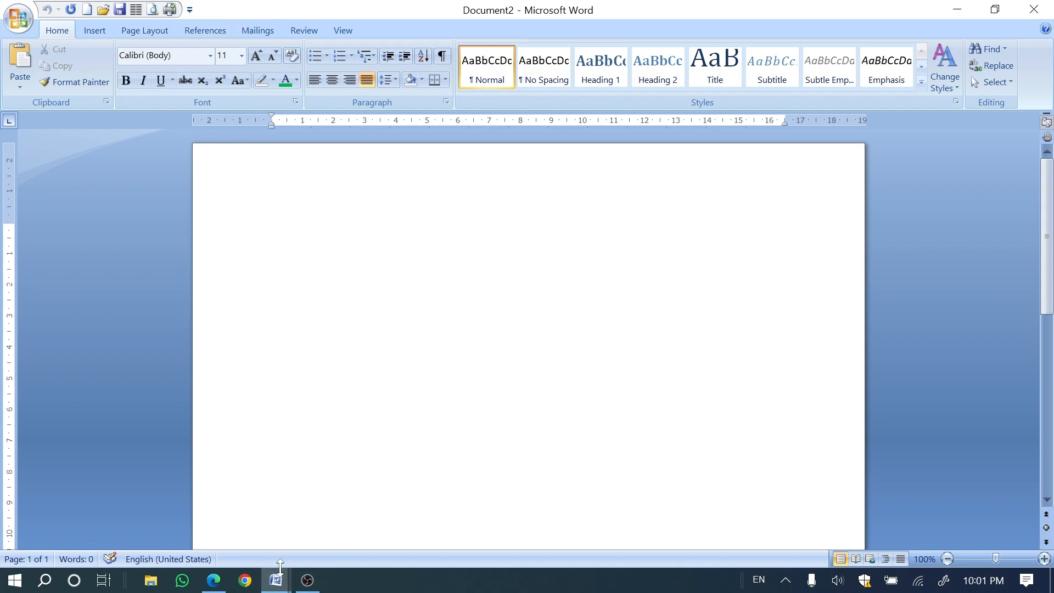
pyautogui.moveTo(281, 582)
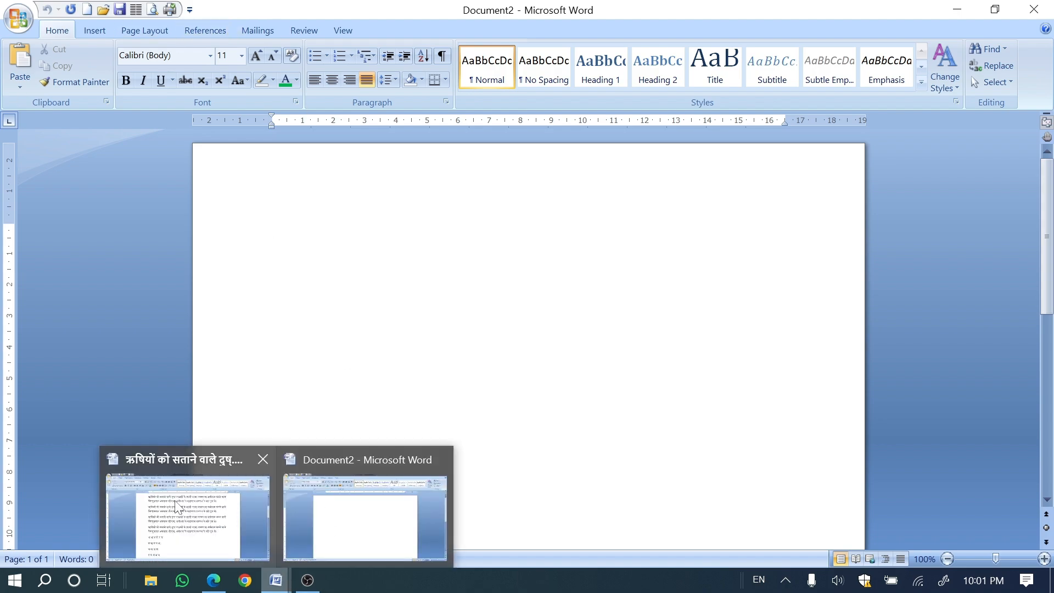
pyautogui.moveTo(179, 506)
pyautogui.moveTo(349, 530)
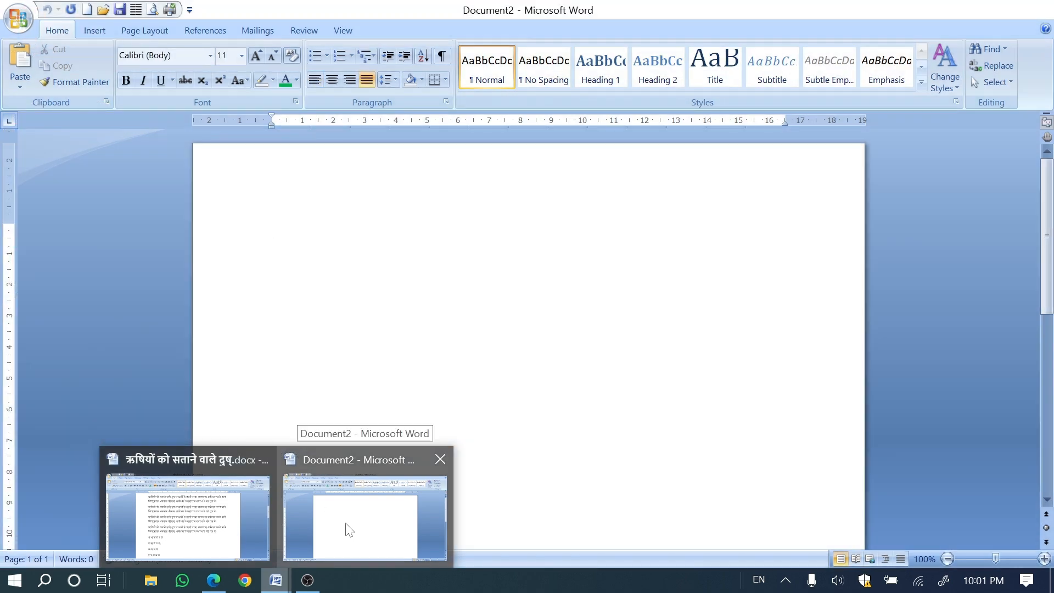
pyautogui.click(349, 529)
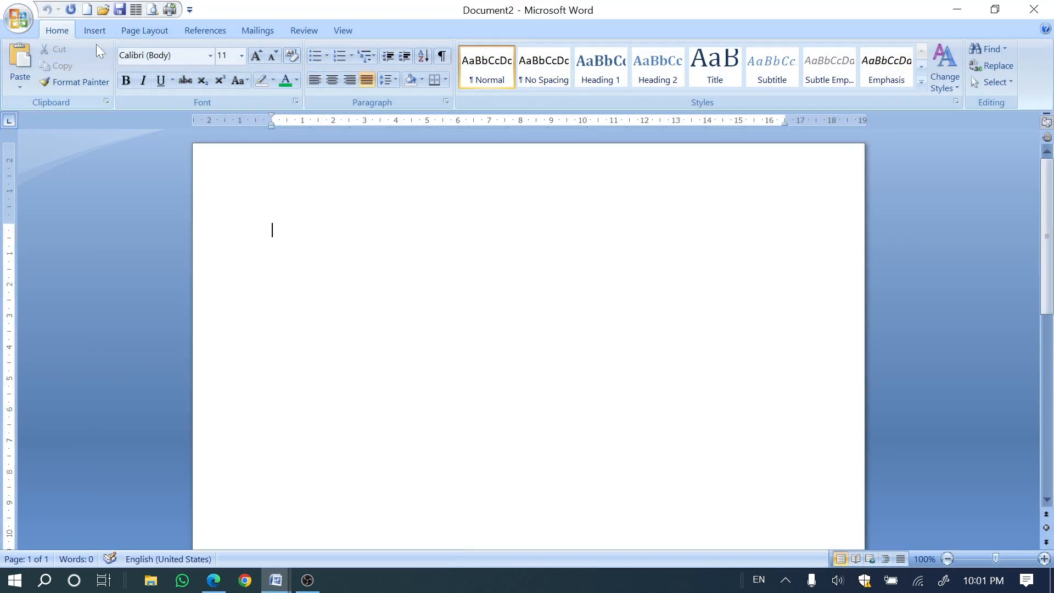
# - Create two more blank documents, the first of them from the Blank document template
pyautogui.click(20, 21)
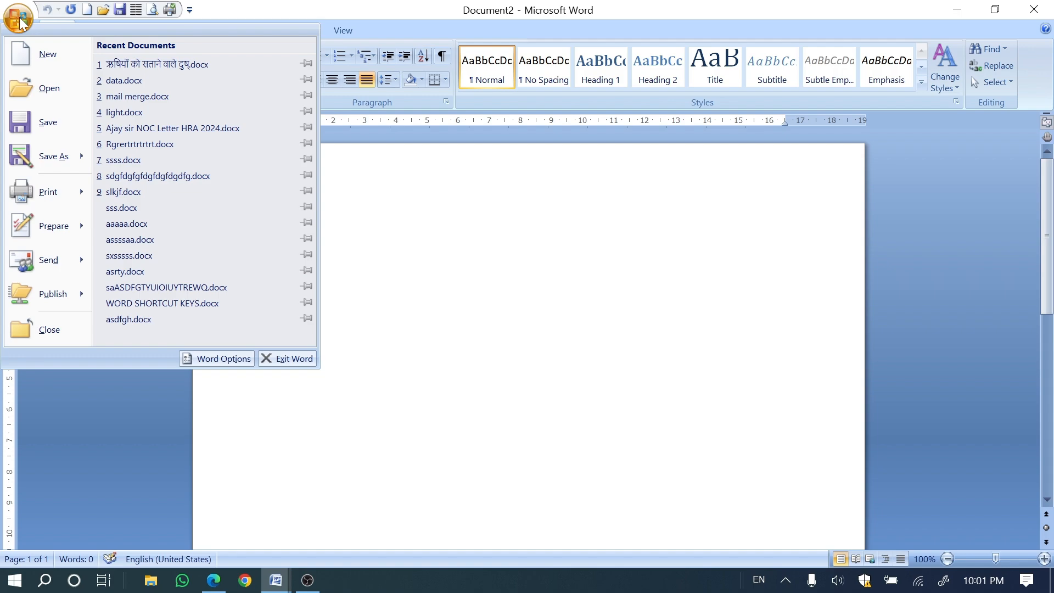
pyautogui.click(26, 47)
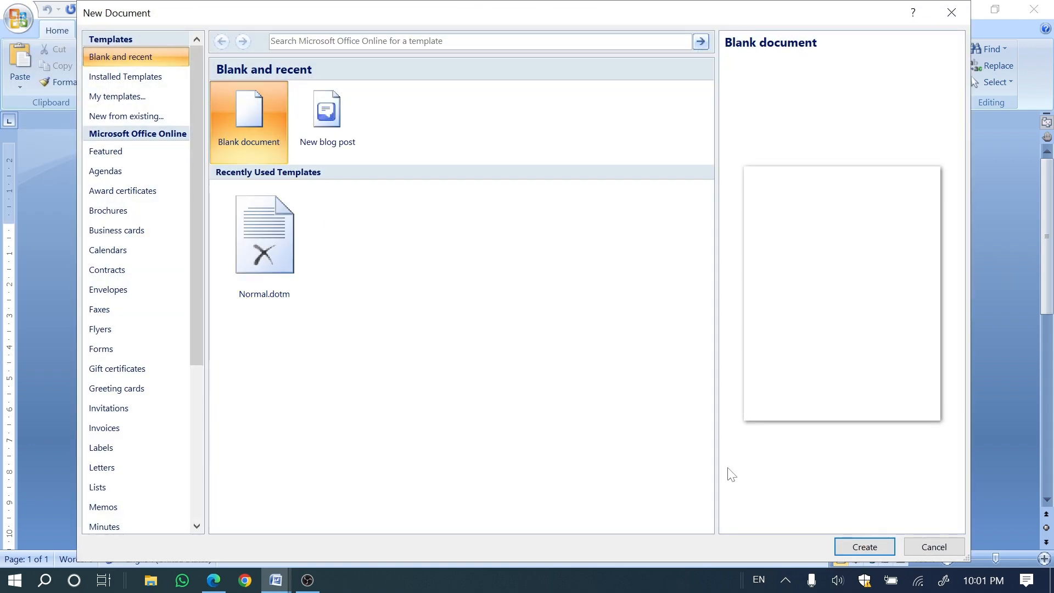
pyautogui.click(872, 547)
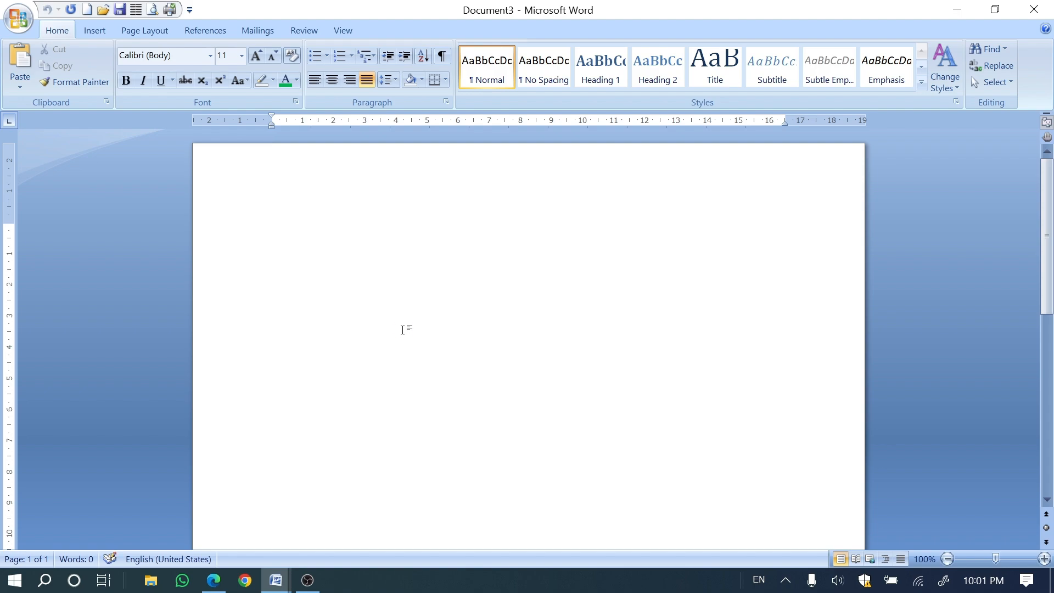
pyautogui.hotkey('ctrl', 'n')
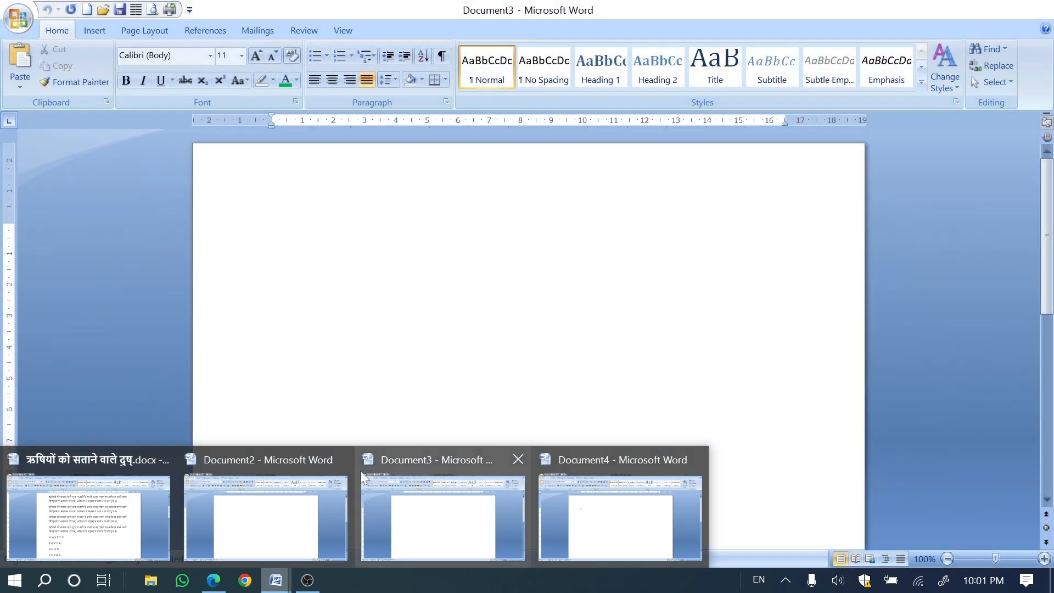
# - Close the three blank documents and keep the Hindi document open
pyautogui.click(344, 459)
pyautogui.click(344, 460)
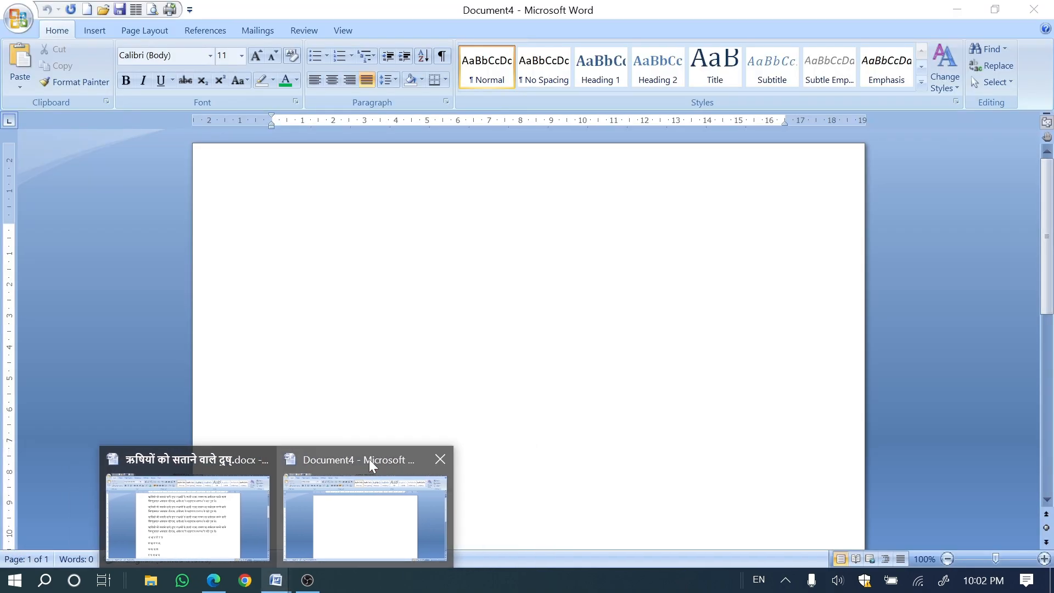
pyautogui.click(439, 460)
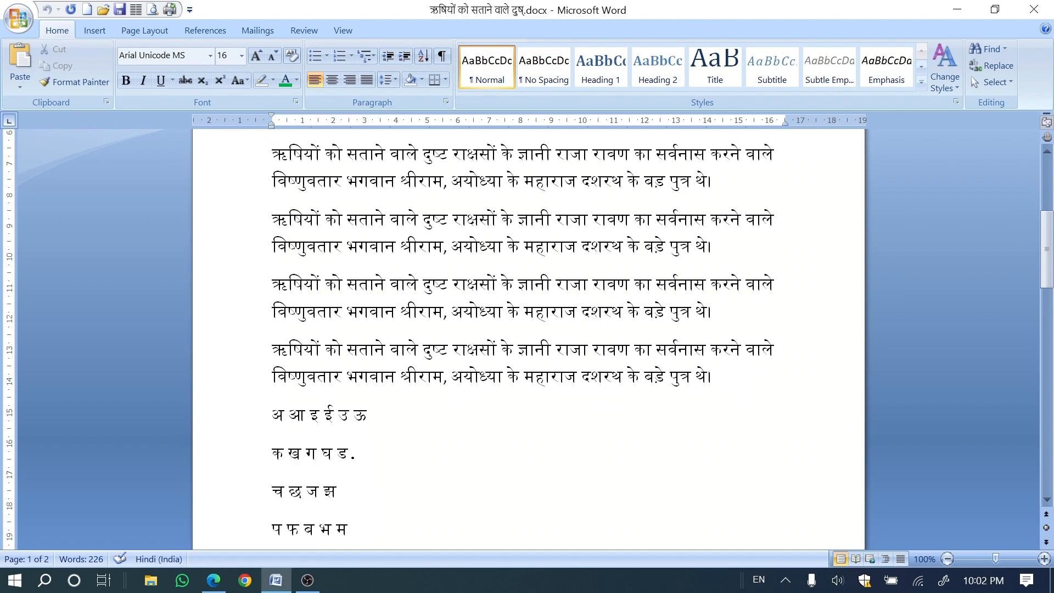
# - Switch to the shortcuts PDF in Edge and draw a red tick at the CTRL+W entry
pyautogui.click(220, 581)
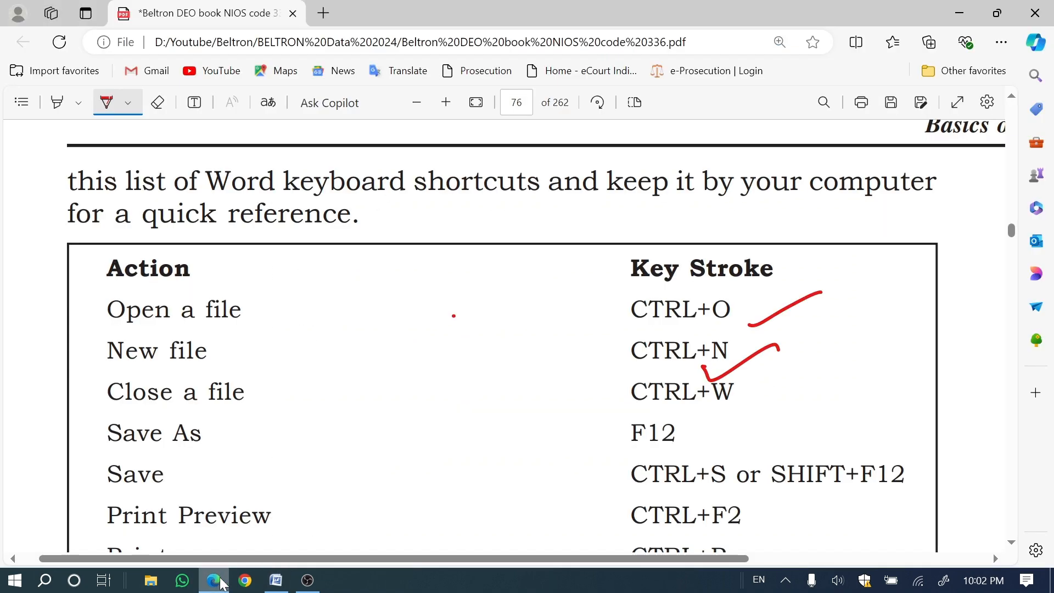
pyautogui.moveTo(706, 401)
pyautogui.mouseDown()
pyautogui.moveTo(713, 411)
pyautogui.moveTo(789, 369)
pyautogui.mouseUp()
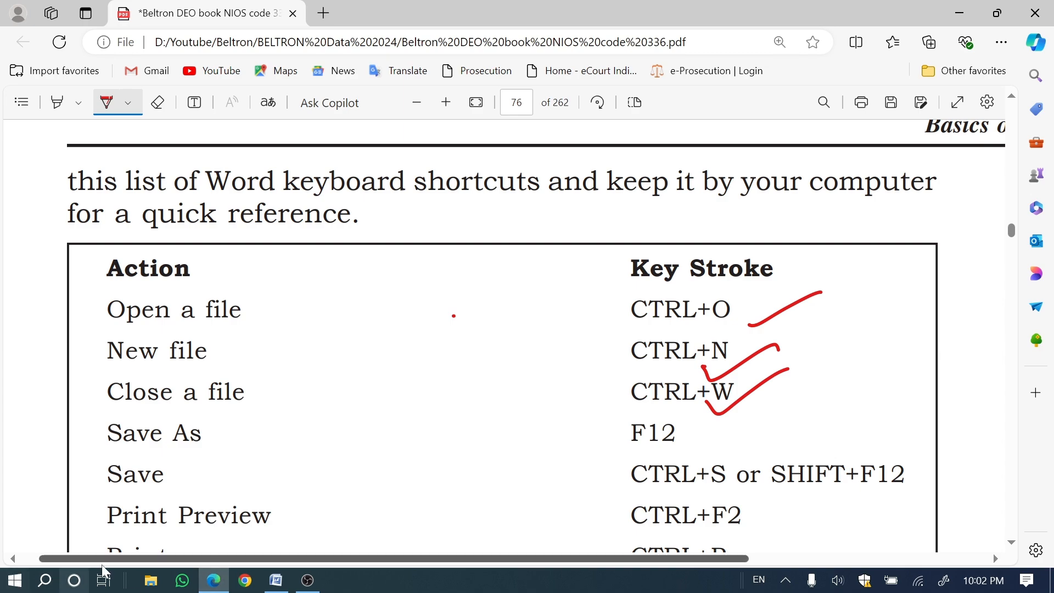
# - Switch to Word, create another blank document from the template, and close all open Word windows
pyautogui.click(289, 586)
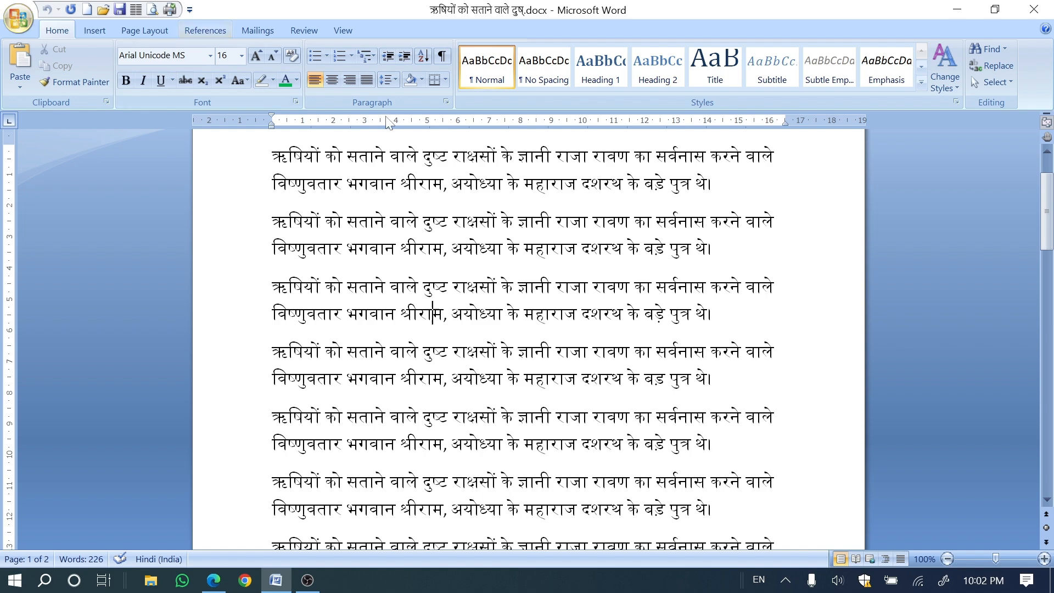
pyautogui.click(24, 27)
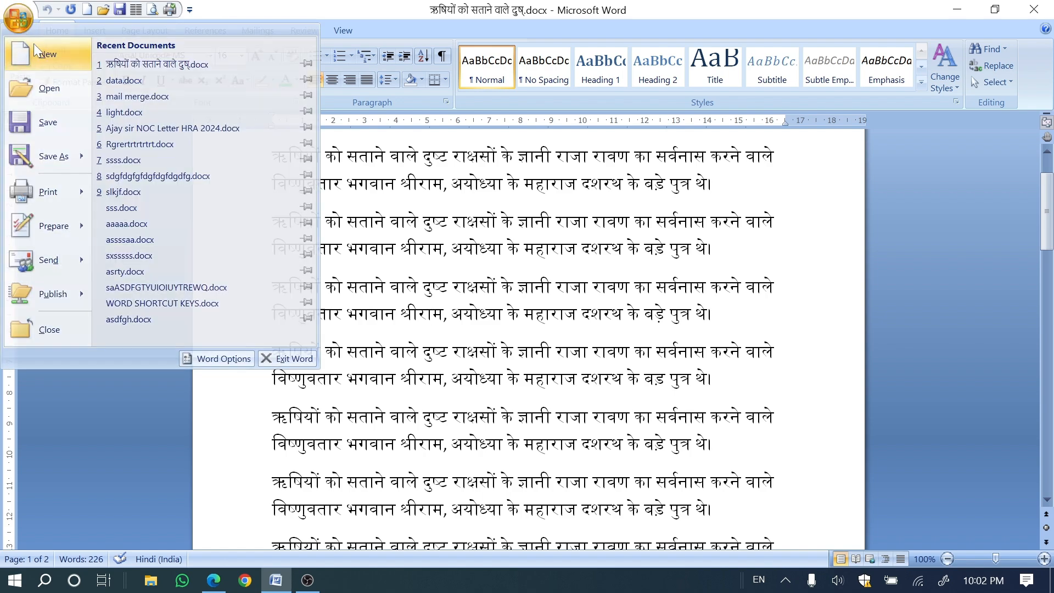
pyautogui.click(49, 71)
pyautogui.click(865, 547)
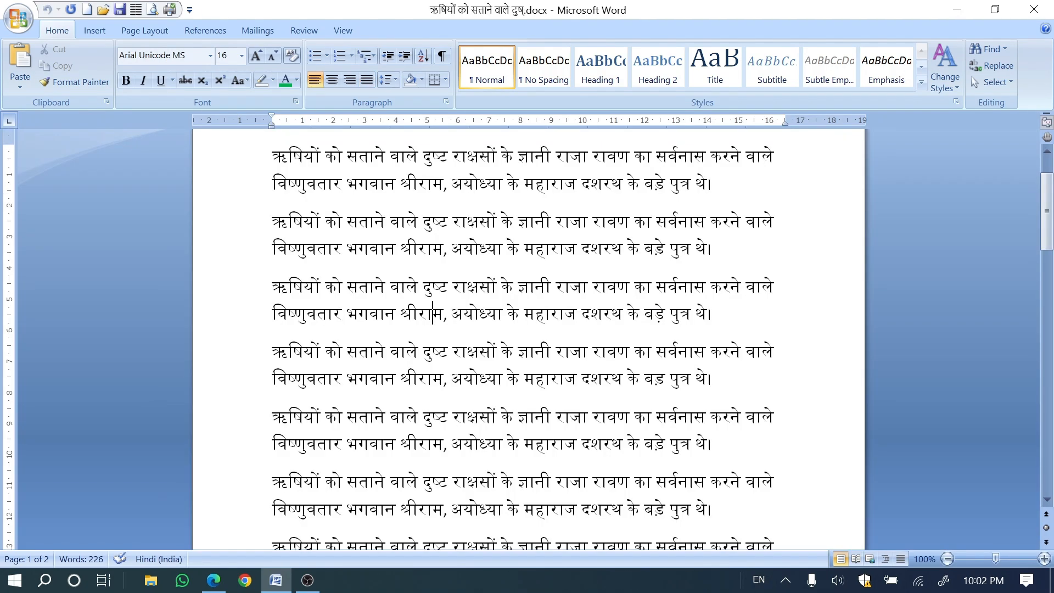
pyautogui.moveTo(286, 586)
pyautogui.click(1034, 7)
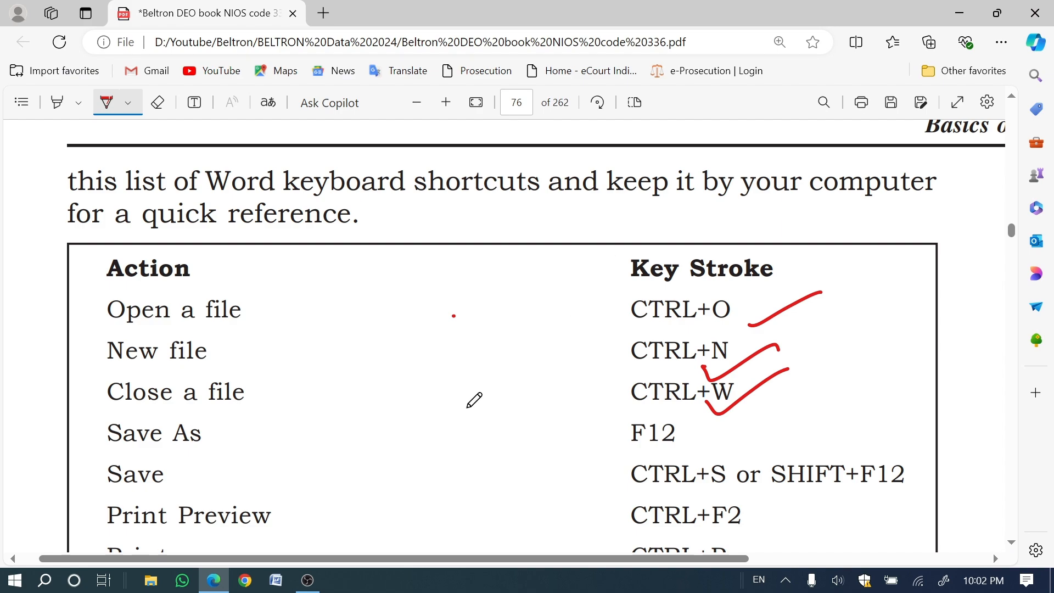
# - Launch Word and close its window repeatedly, and leave Word running after the final launch
pyautogui.click(280, 583)
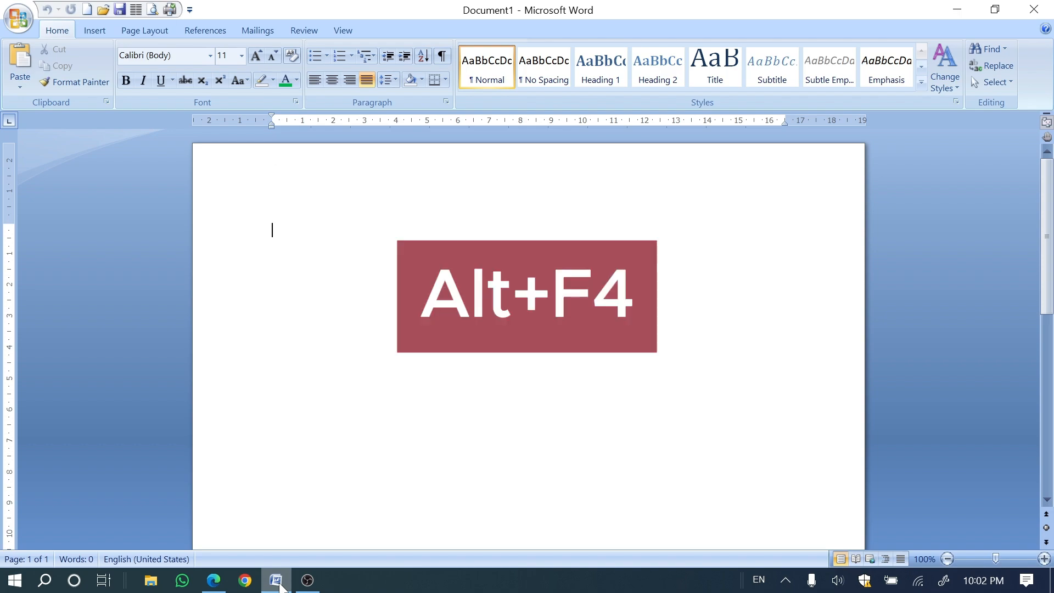
pyautogui.hotkey('alt', 'F4')
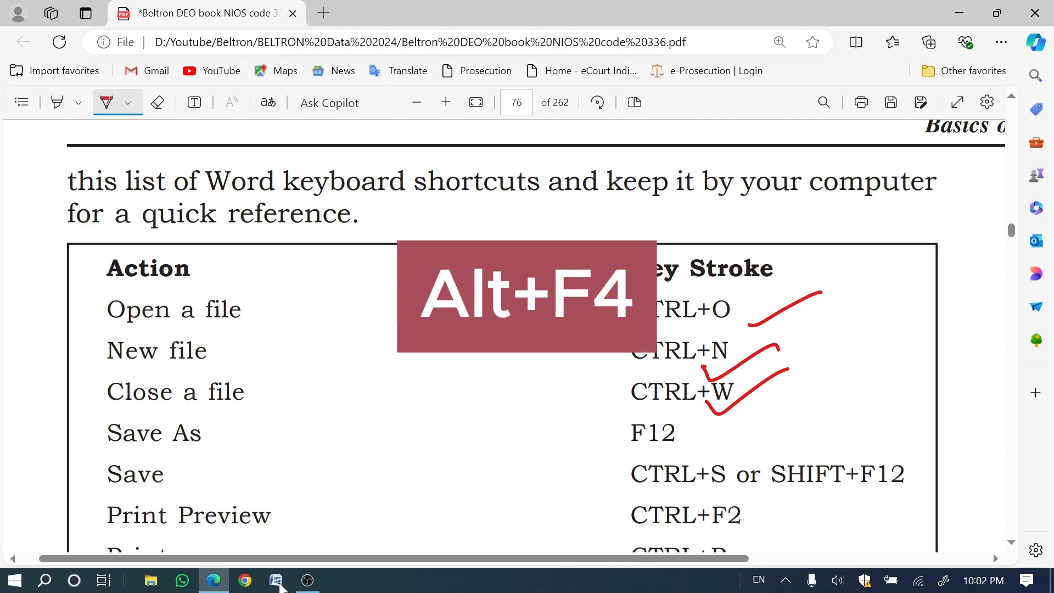
pyautogui.click(280, 585)
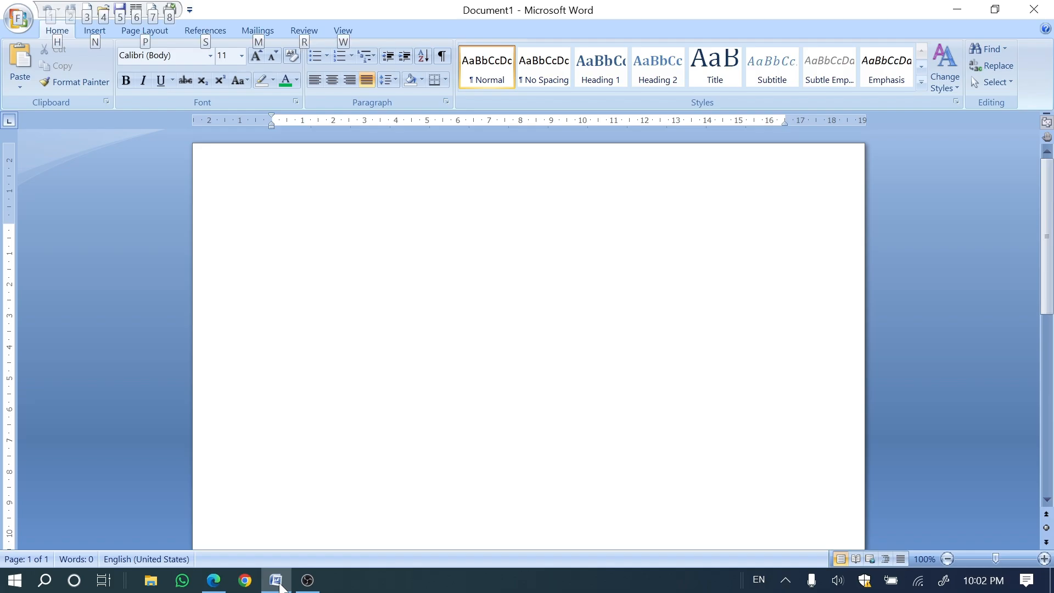
pyautogui.click(278, 581)
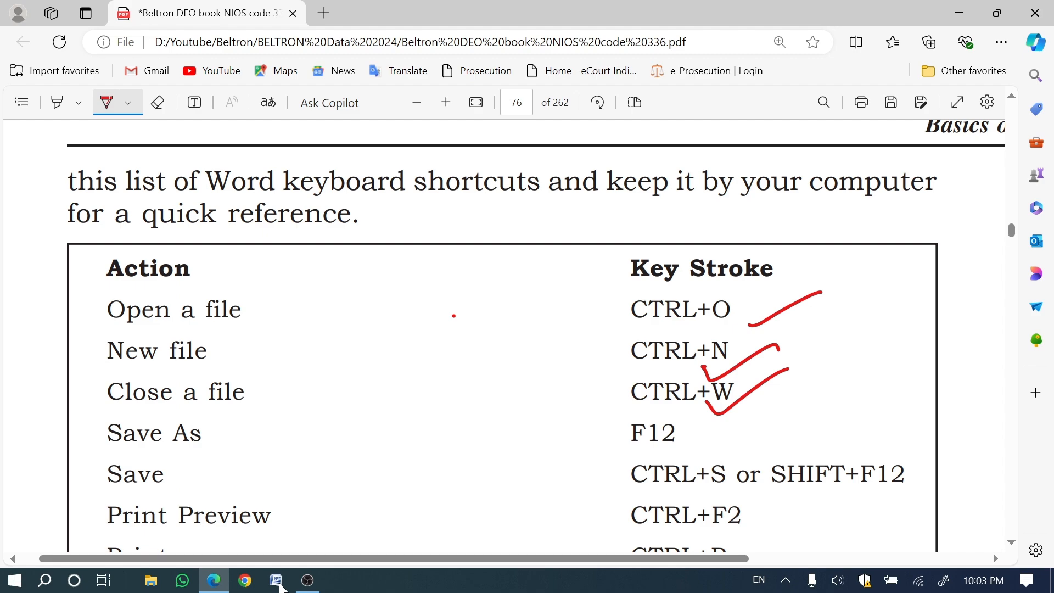
pyautogui.click(277, 581)
pyautogui.click(278, 580)
# - Handwrite the note "Alt+F4" in red beside the PDF's CTRL+W entry and tick the F12 entry
pyautogui.moveTo(771, 394)
pyautogui.mouseDown()
pyautogui.moveTo(803, 399)
pyautogui.moveTo(805, 382)
pyautogui.mouseUp()
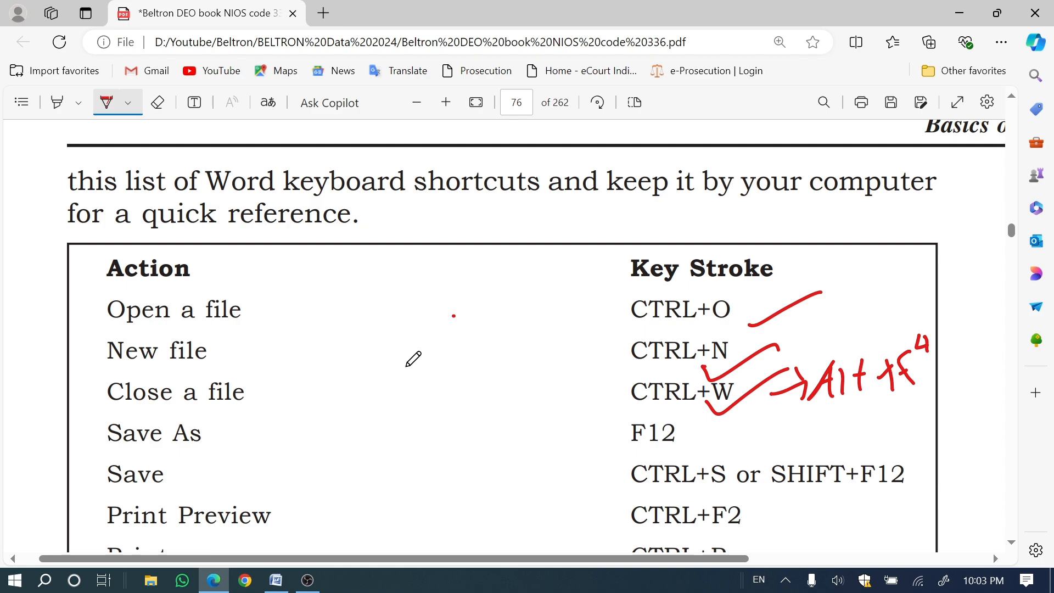
pyautogui.moveTo(659, 442); pyautogui.dragTo(718, 415)
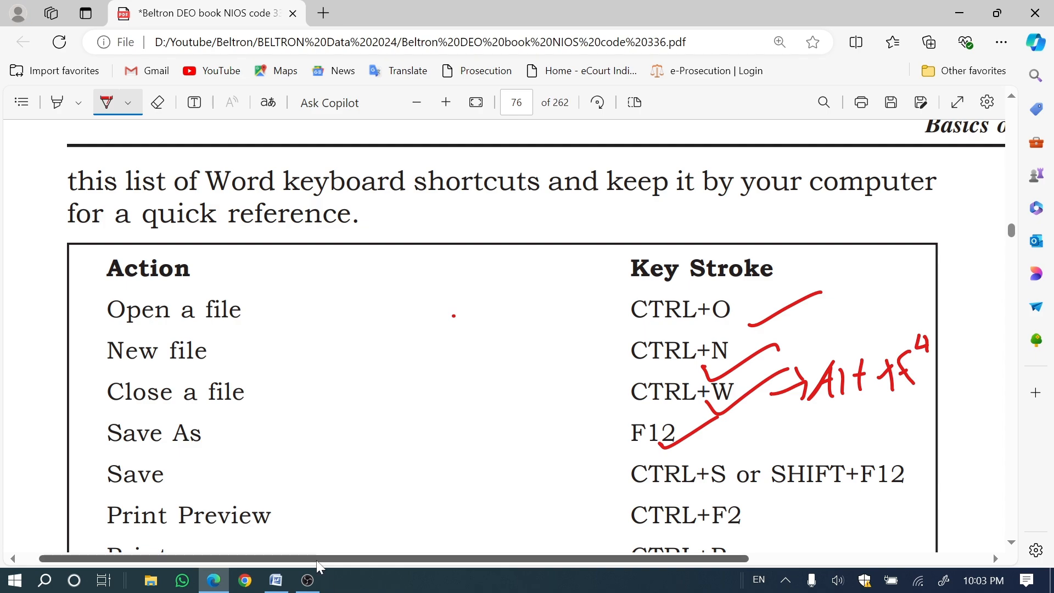
# - Switch to Word, enter the text "jhgjhghgg" in the blank document, and save it in Documents as ff
pyautogui.click(275, 580)
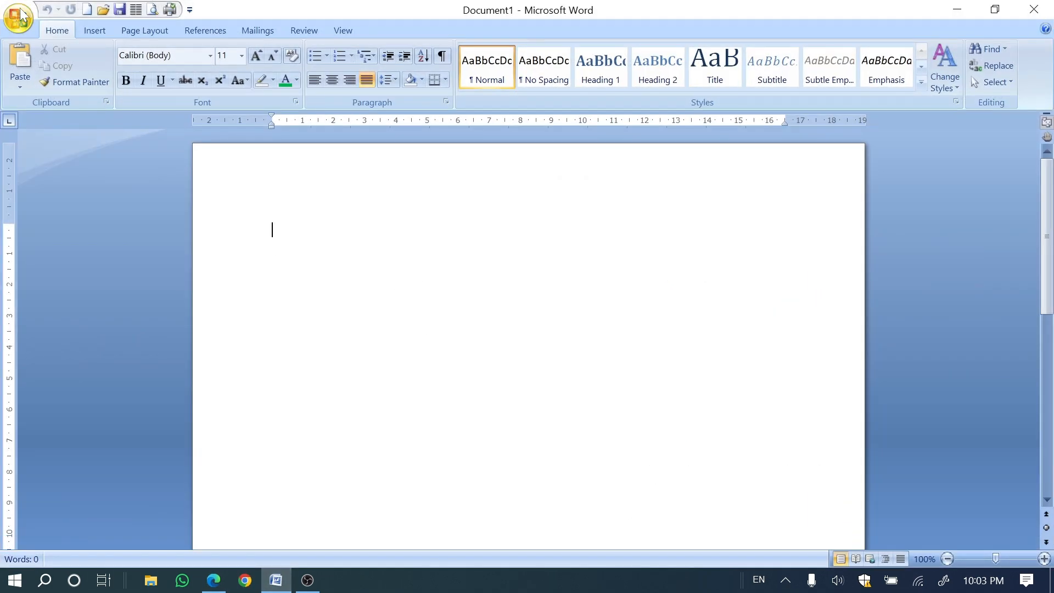
pyautogui.write('jhgjhghgg')
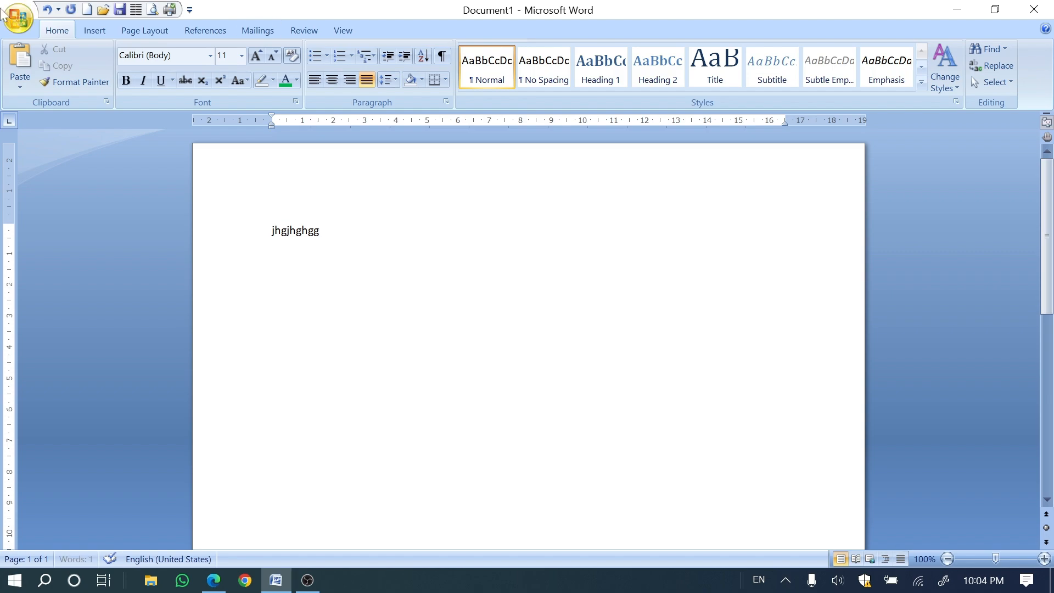
pyautogui.click(18, 18)
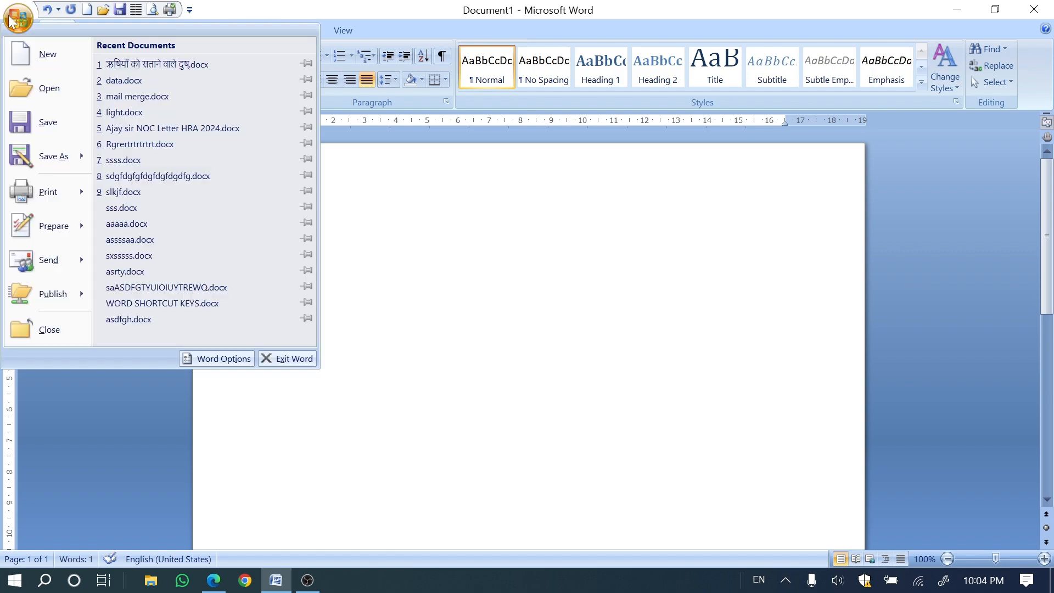
pyautogui.click(26, 132)
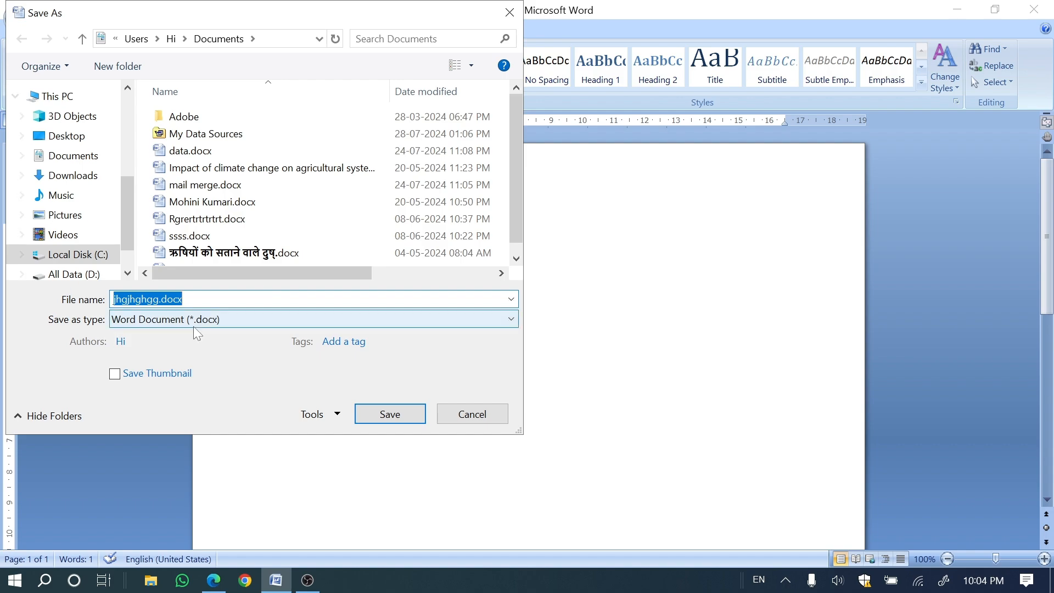
pyautogui.write('ff')
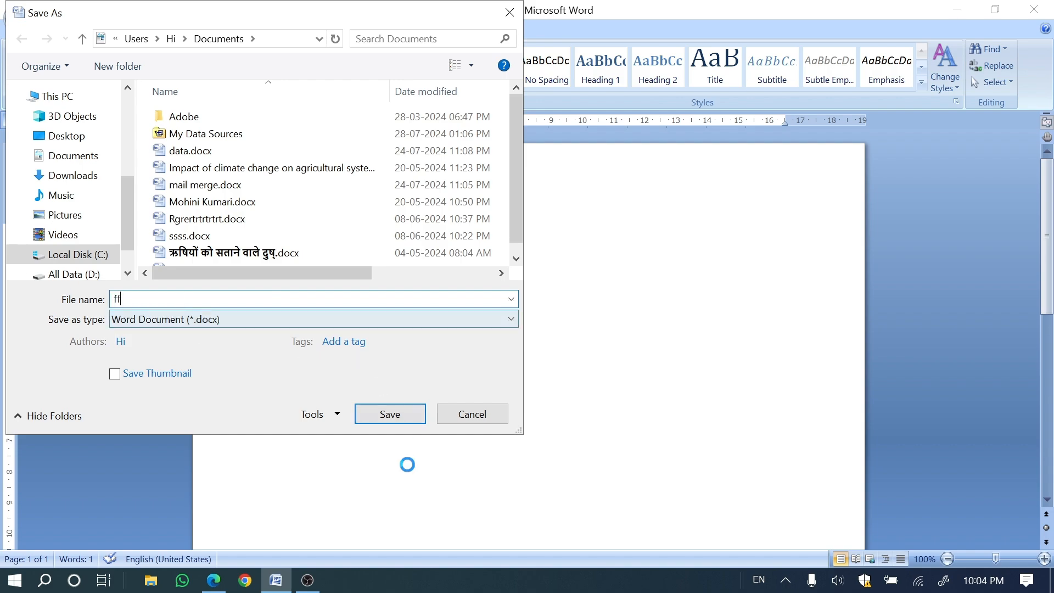
pyautogui.click(391, 416)
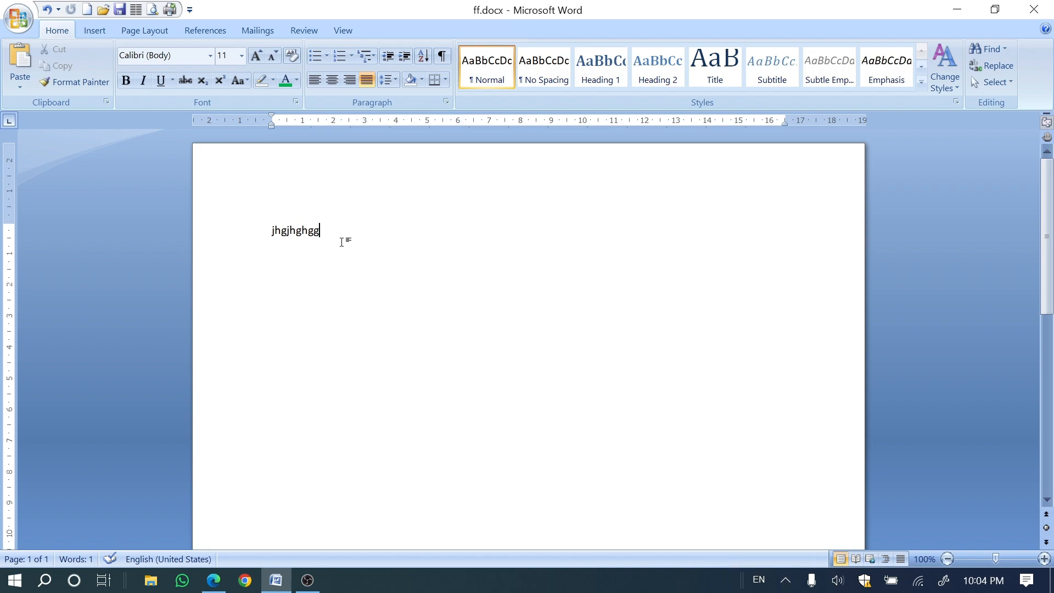
# - Save a copy of the ff document in the Documents folder under the name dd
pyautogui.press('F12')
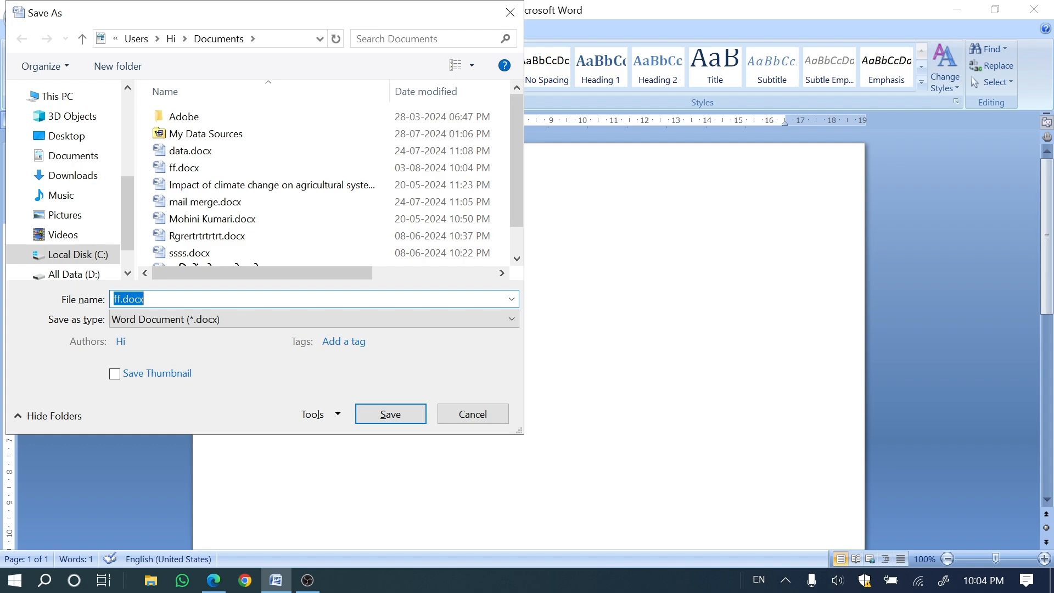
pyautogui.write('dd')
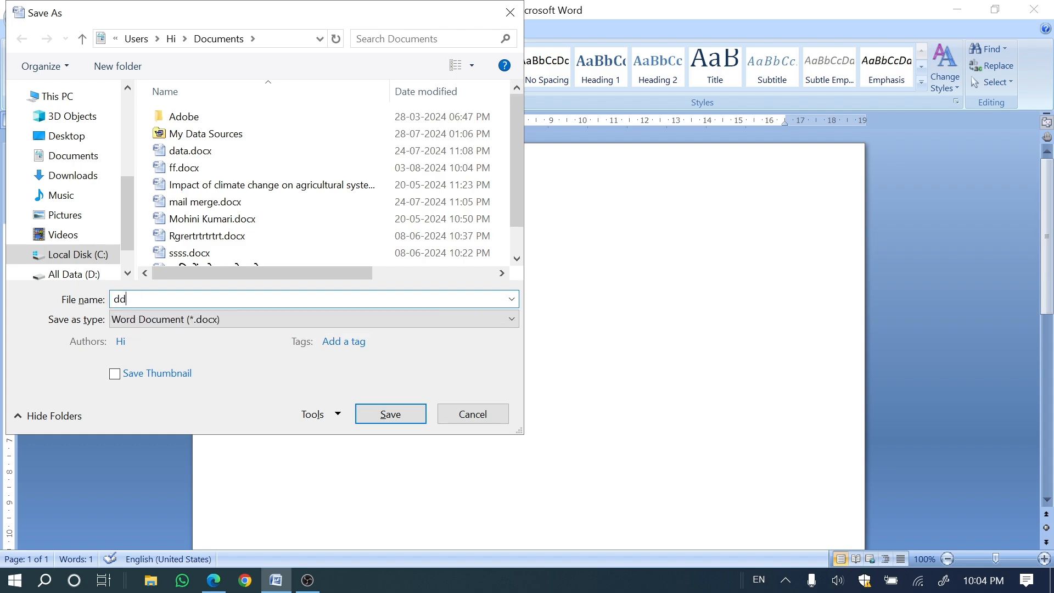
pyautogui.click(388, 415)
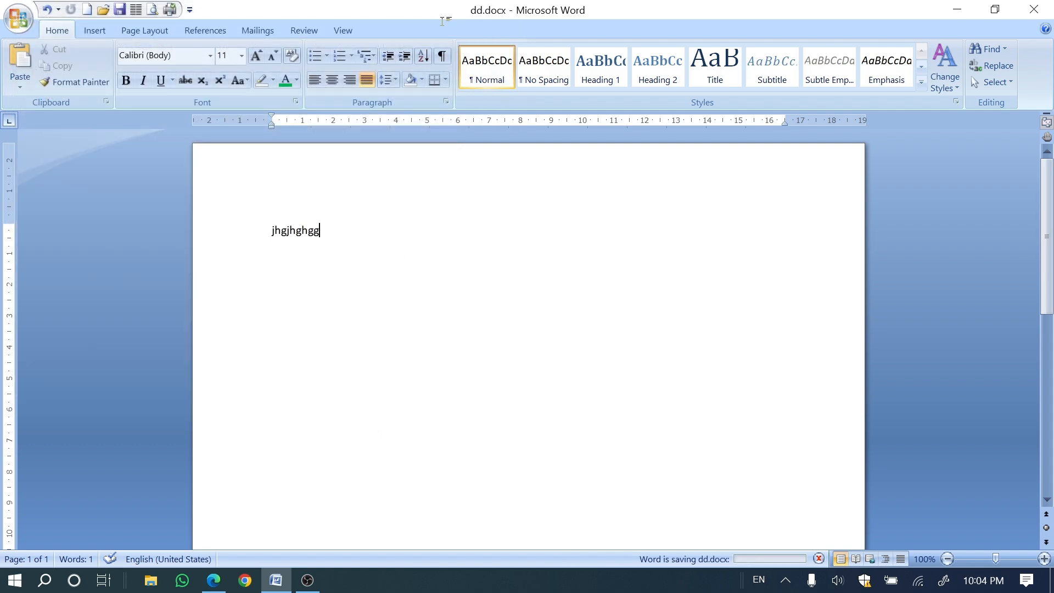
# - Switch to the shortcuts PDF in Edge and draw red ticks at the CTRL+S and SHIFT+F12 entries for Save
pyautogui.moveTo(286, 589)
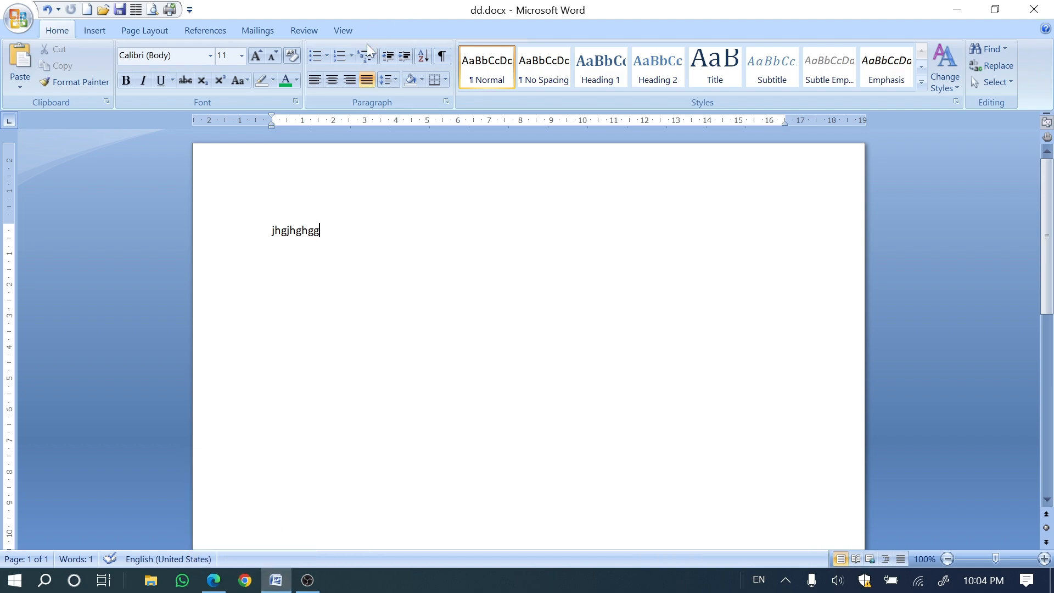
pyautogui.click(201, 591)
pyautogui.scroll(-3, 120, 301)
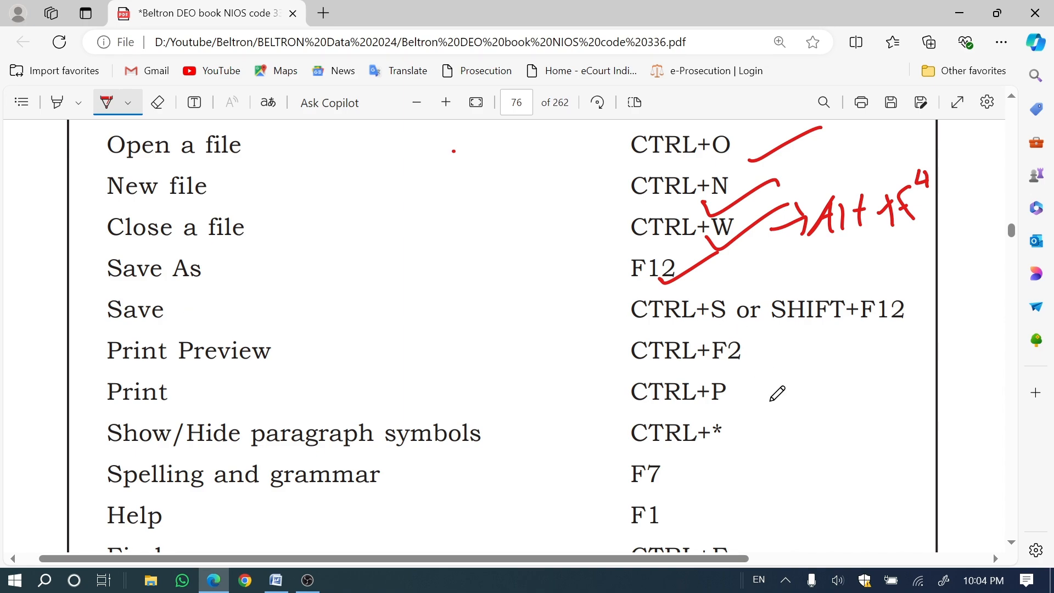
pyautogui.moveTo(606, 317); pyautogui.dragTo(697, 298)
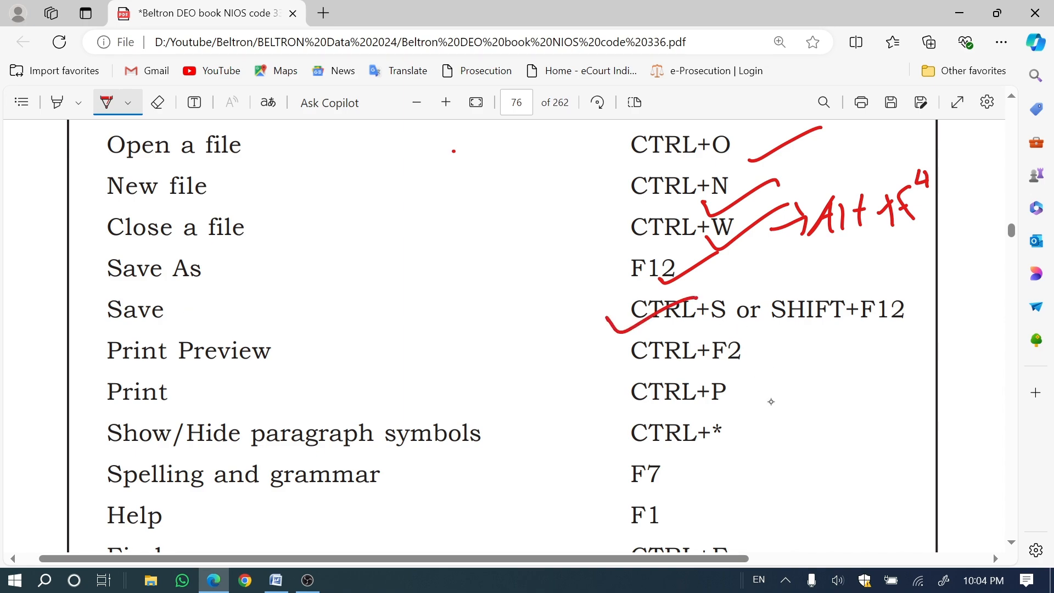
pyautogui.moveTo(804, 324)
pyautogui.mouseDown()
pyautogui.moveTo(832, 347)
pyautogui.moveTo(924, 293)
pyautogui.mouseUp()
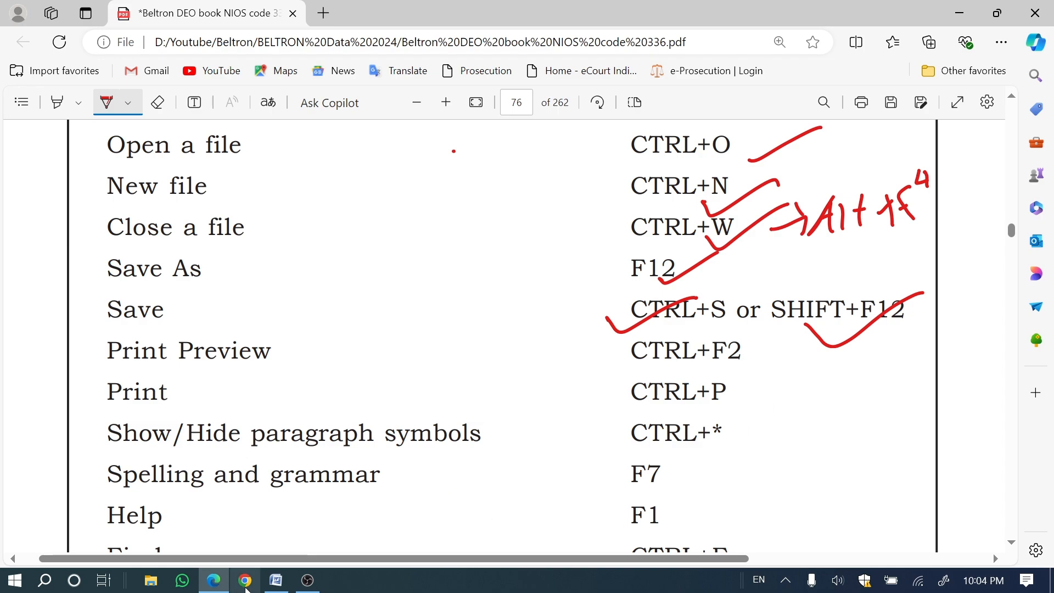
# - Switch to Word, create a new blank document, and enter the text "gjhgjhgh"
pyautogui.click(285, 587)
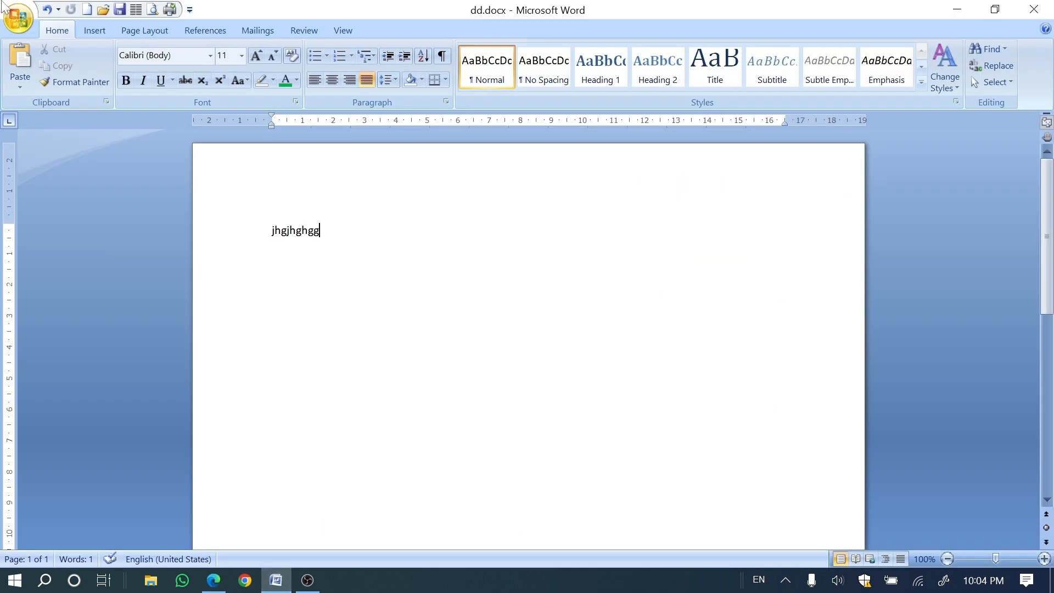
pyautogui.click(18, 18)
pyautogui.click(45, 55)
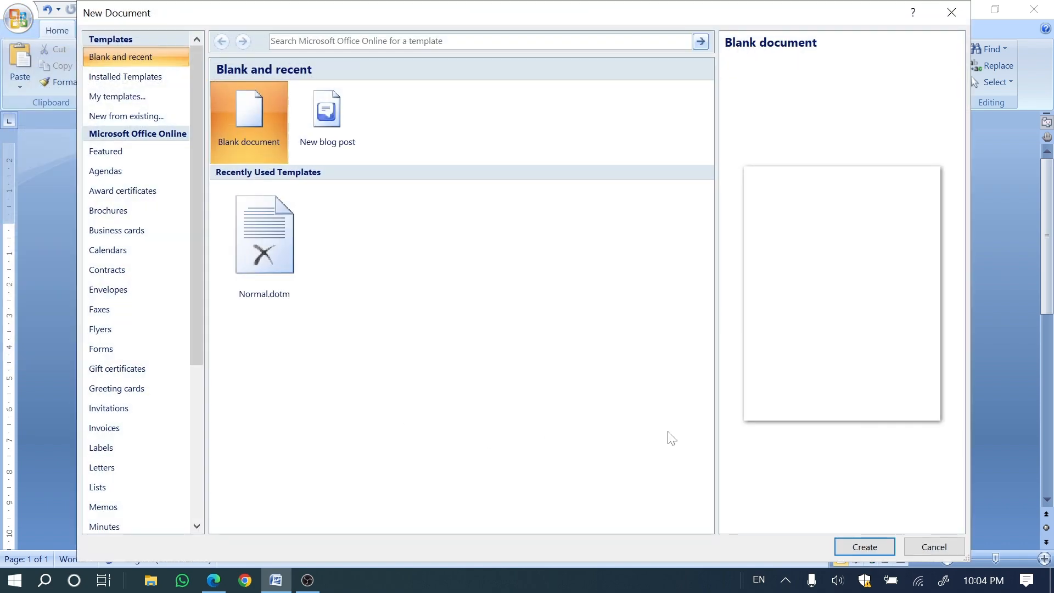
pyautogui.click(850, 553)
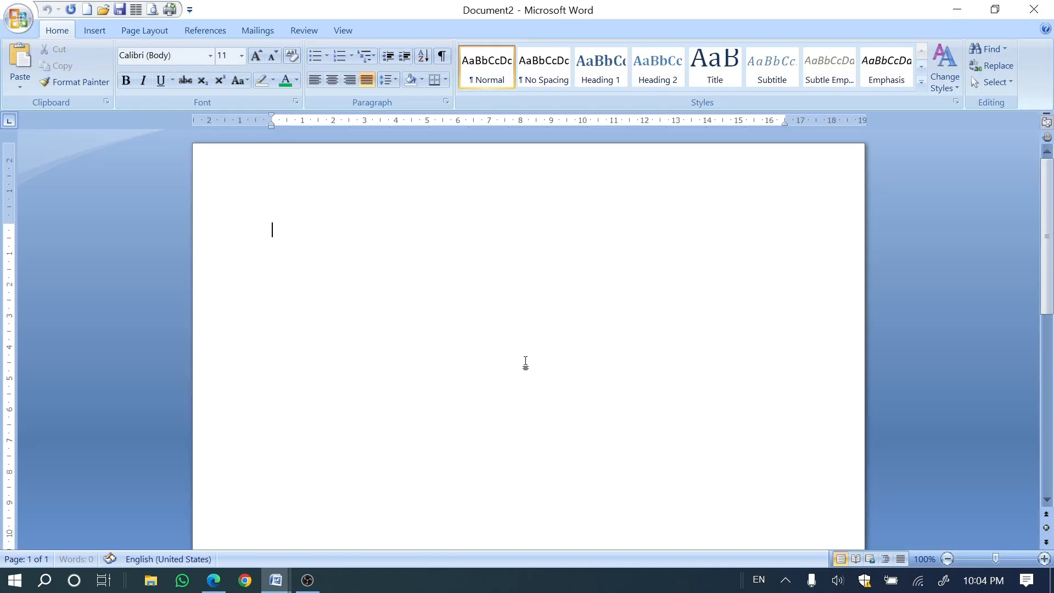
pyautogui.write('gjhgjhgh')
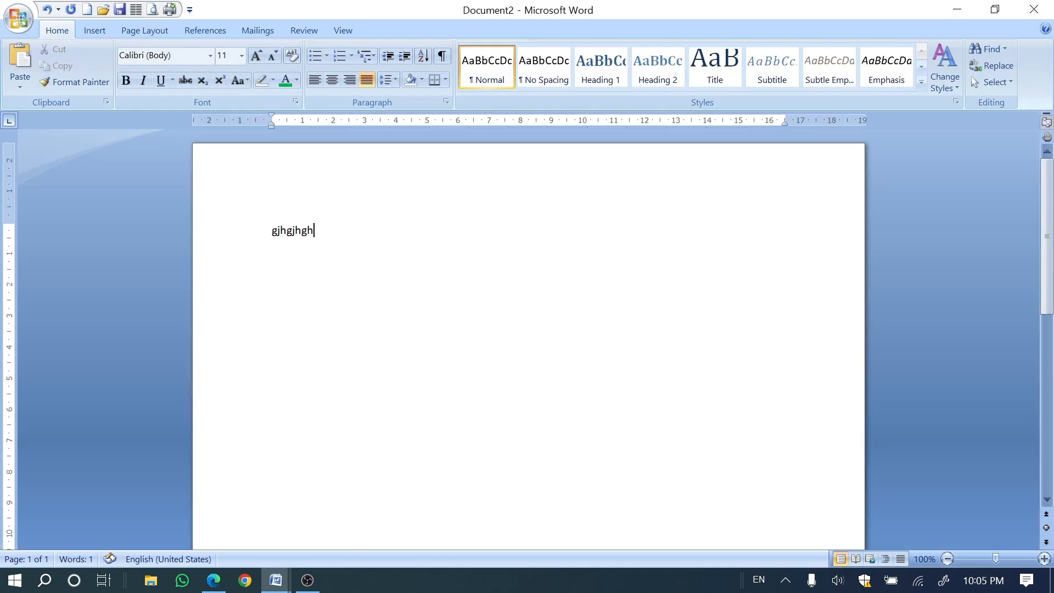
# - Start saving the new document, cancel, restart the save, and look through Desktop and Downloads as possible locations
pyautogui.hotkey('ctrl', 's')
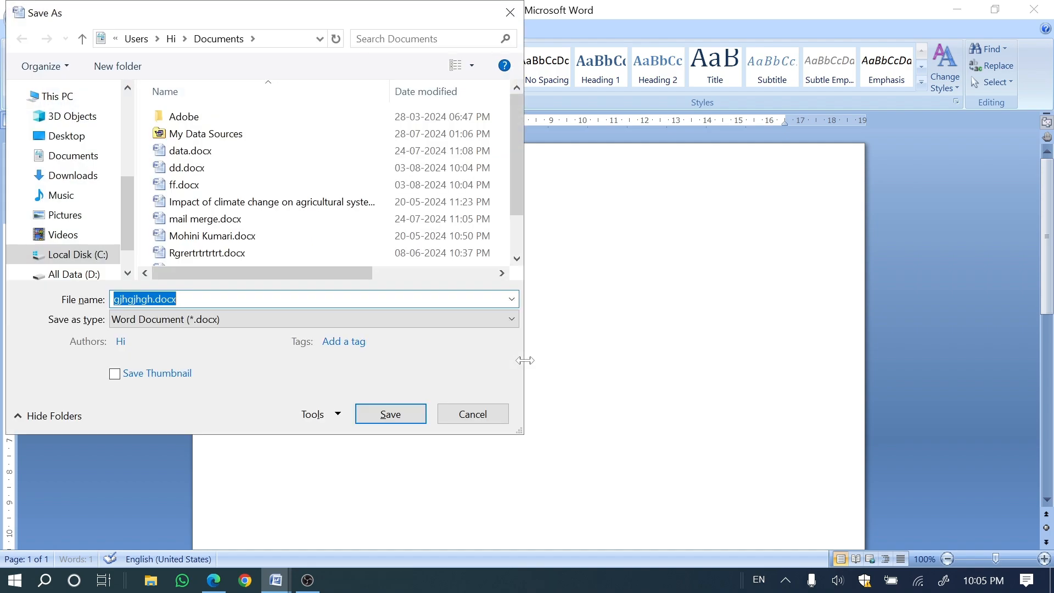
pyautogui.click(475, 414)
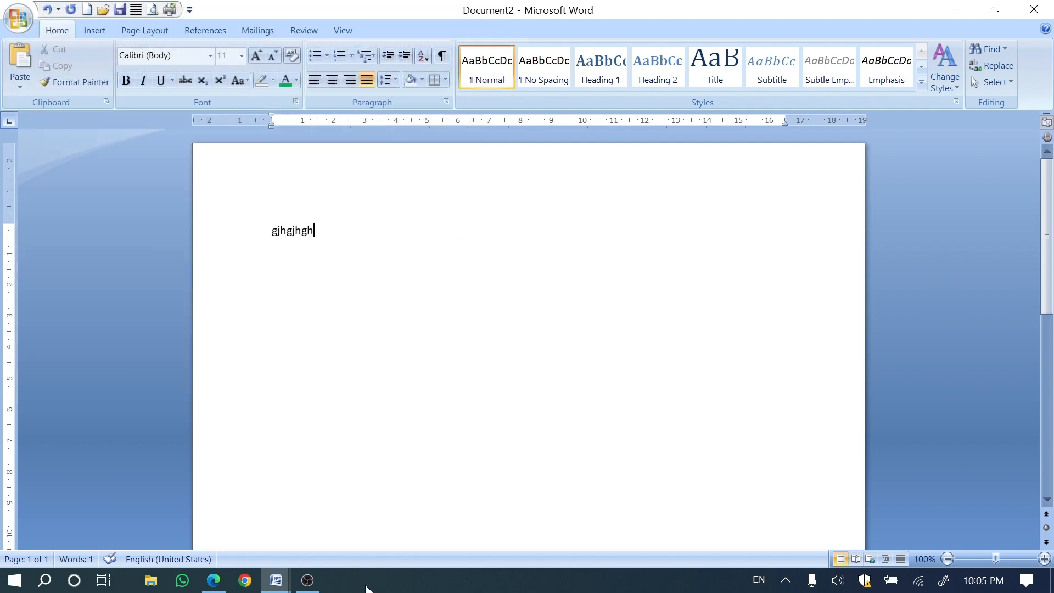
pyautogui.hotkey('ctrl', 's')
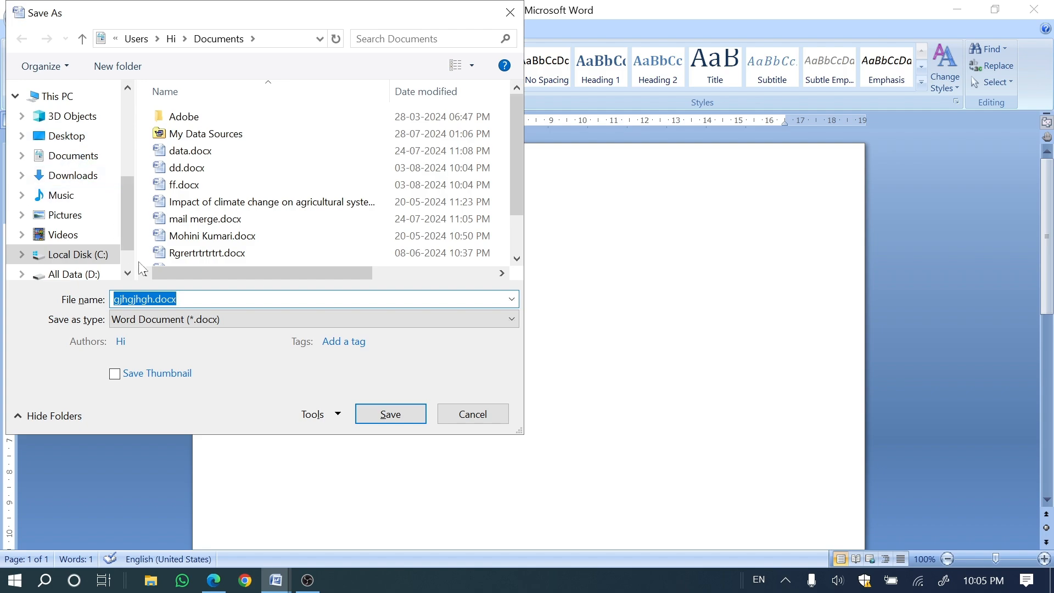
pyautogui.click(77, 142)
pyautogui.click(76, 160)
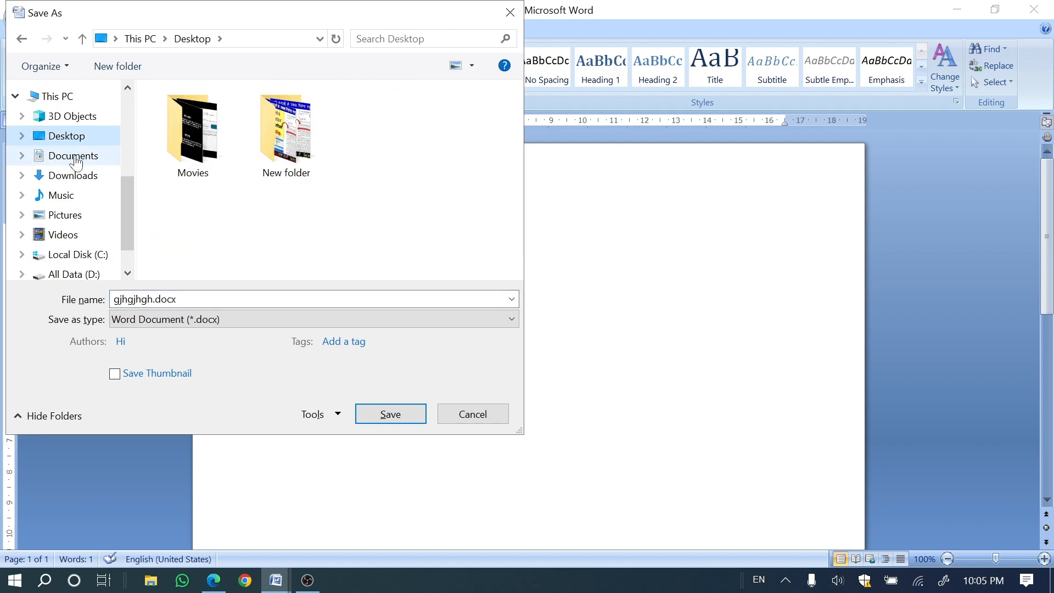
pyautogui.click(73, 175)
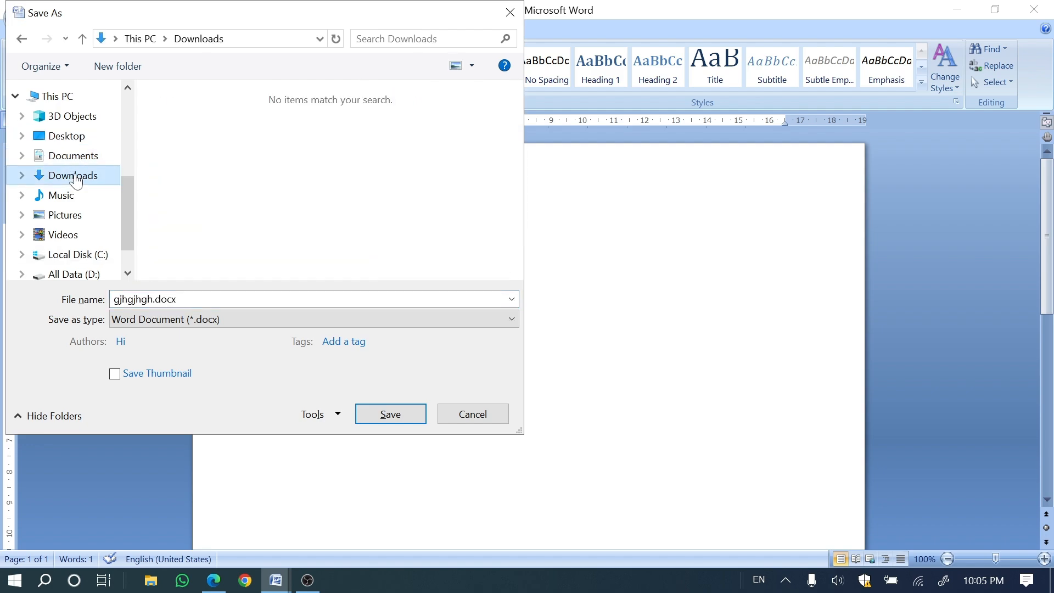
# - Browse the save location to the computer folder inside Computer on drive D and create a new folder there with the default name
pyautogui.scroll(-1, 55, 249)
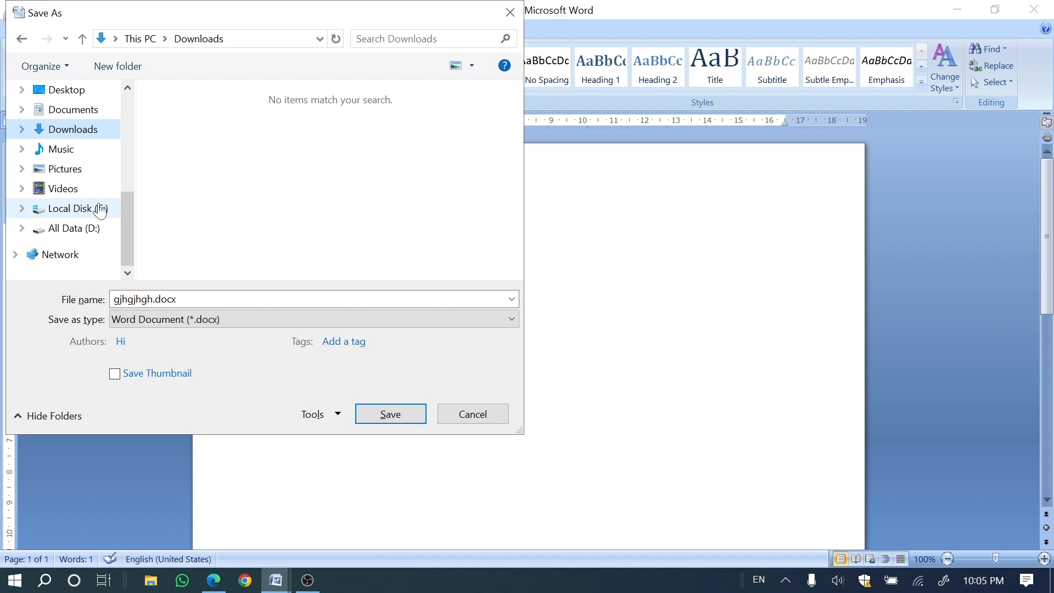
pyautogui.click(22, 228)
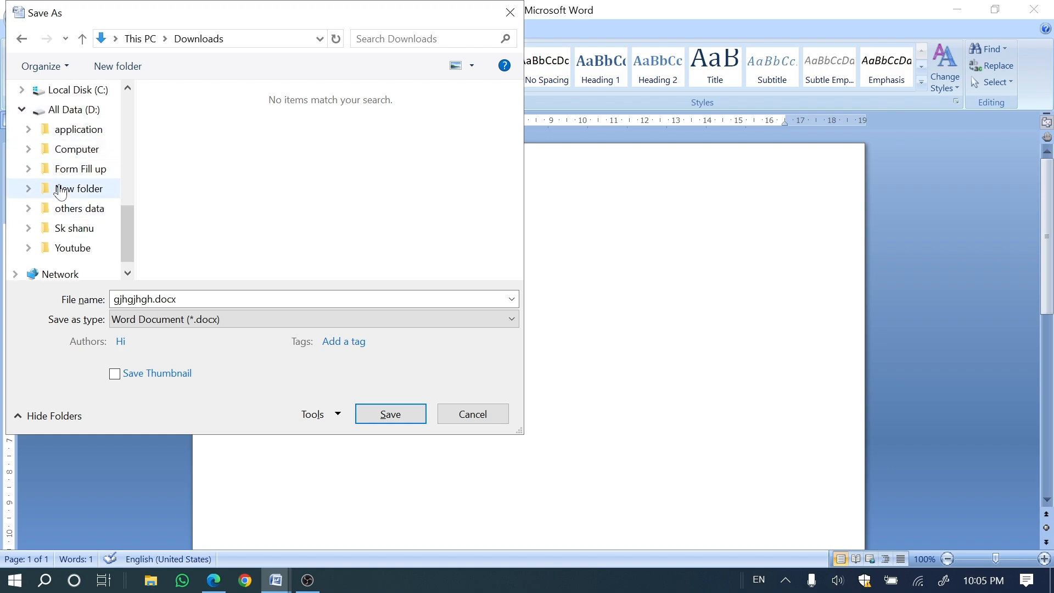
pyautogui.click(29, 149)
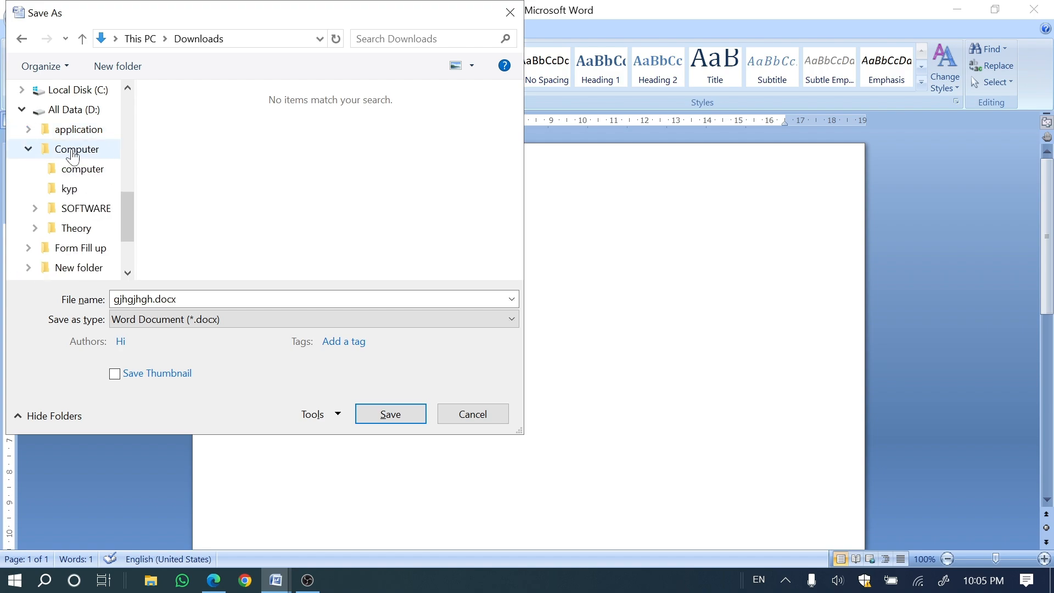
pyautogui.click(38, 207)
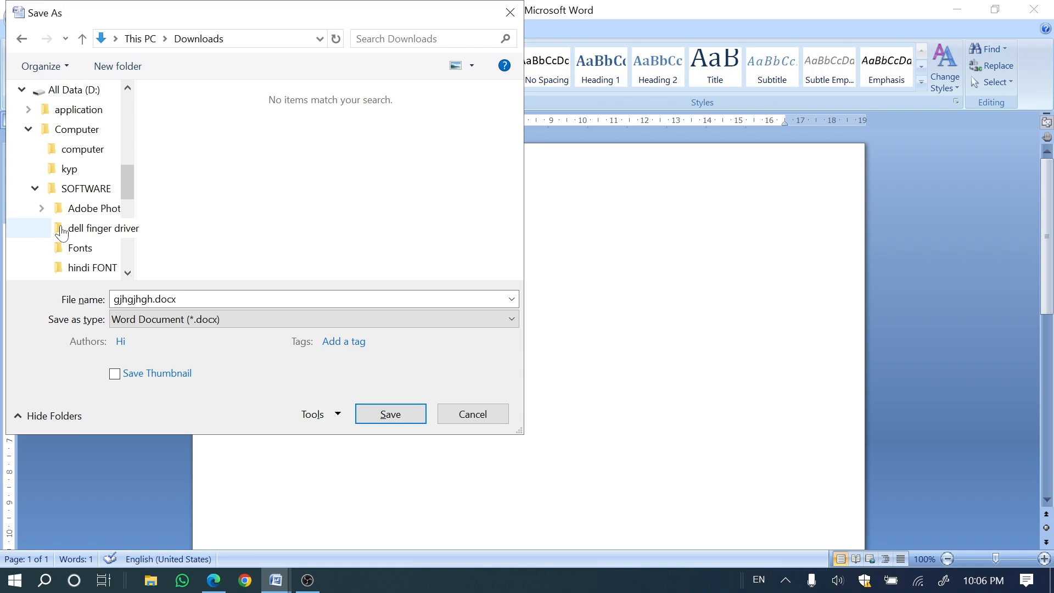
pyautogui.click(82, 149)
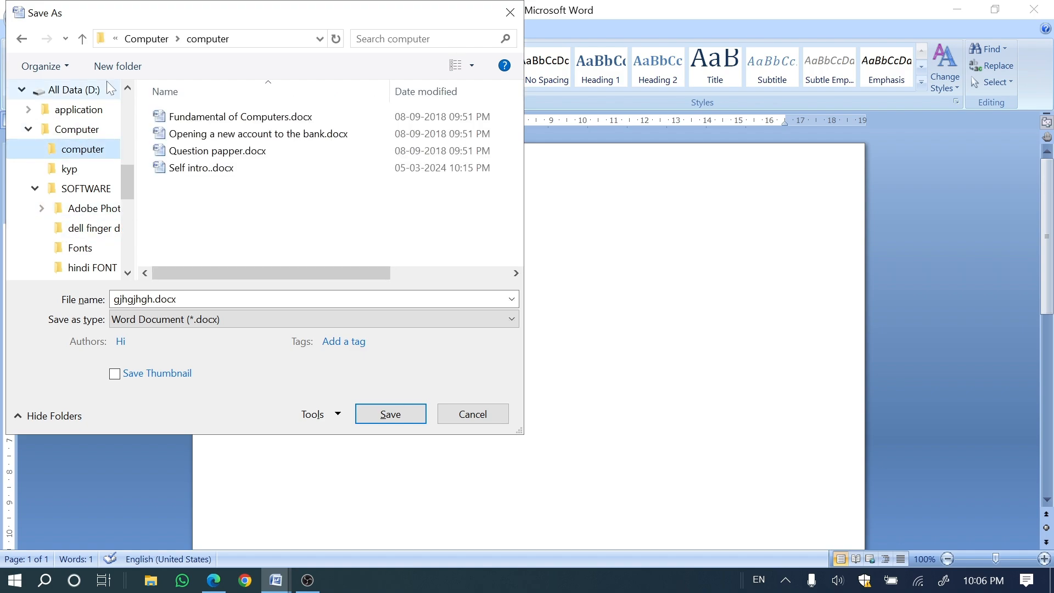
pyautogui.click(117, 66)
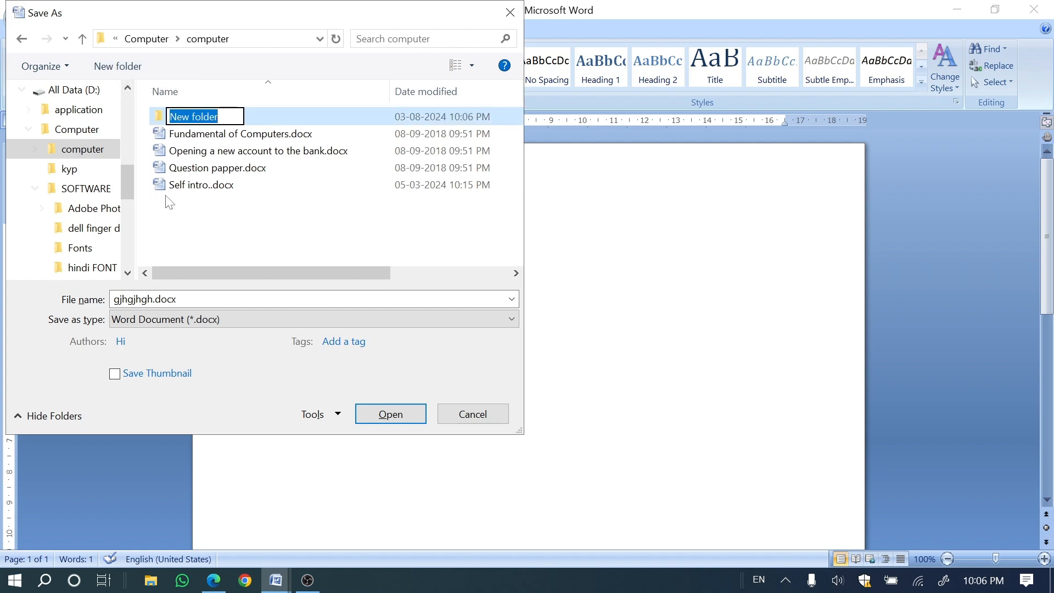
pyautogui.click(207, 209)
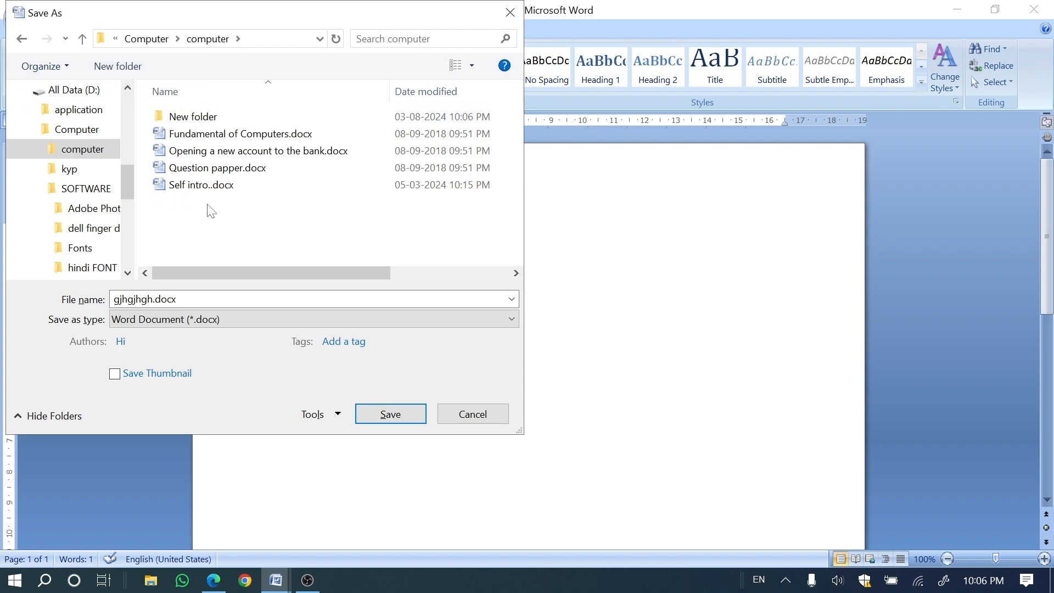
# - Save the new document to the Desktop with the file name erty
pyautogui.scroll(2, 93, 215)
pyautogui.scroll(1, 93, 215)
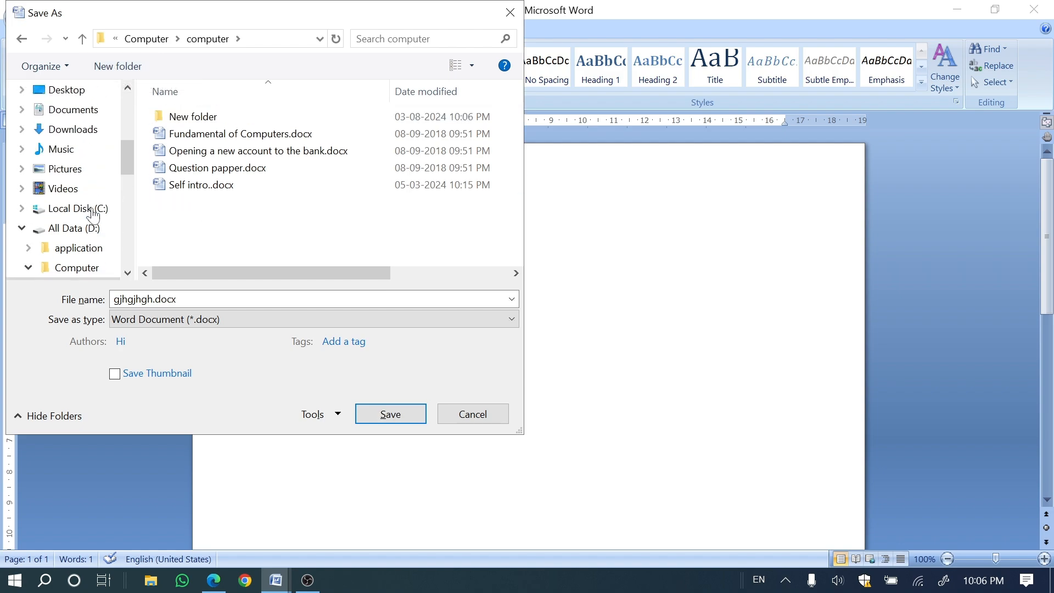
pyautogui.scroll(2, 94, 216)
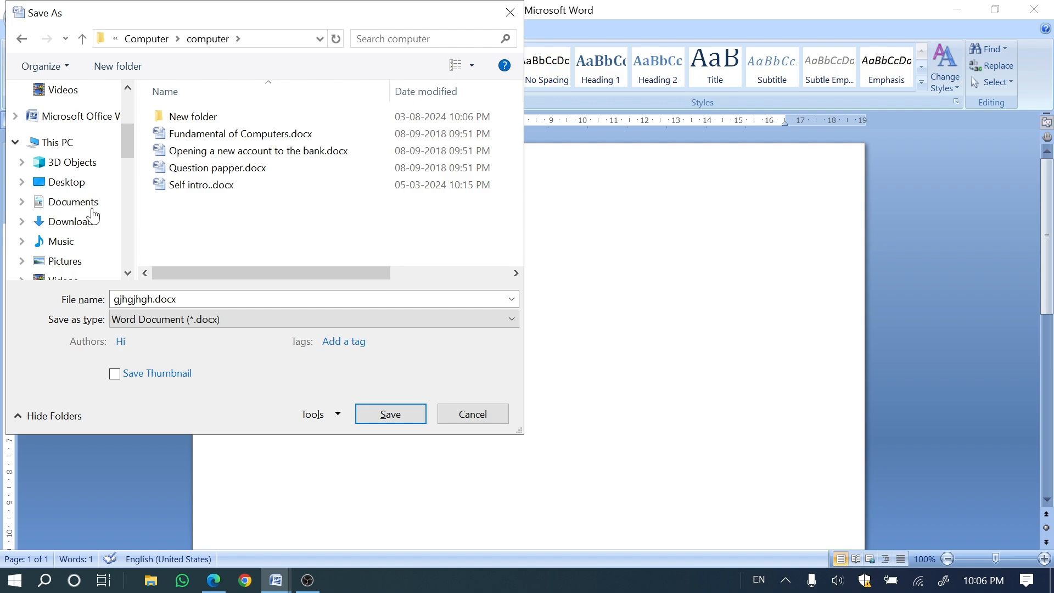
pyautogui.scroll(3, 76, 234)
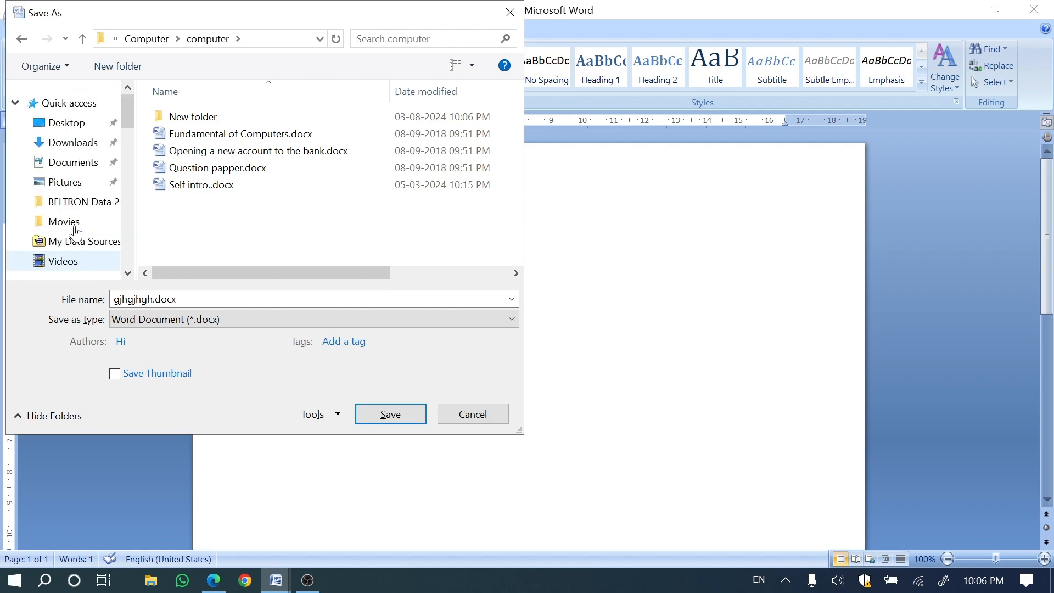
pyautogui.click(63, 130)
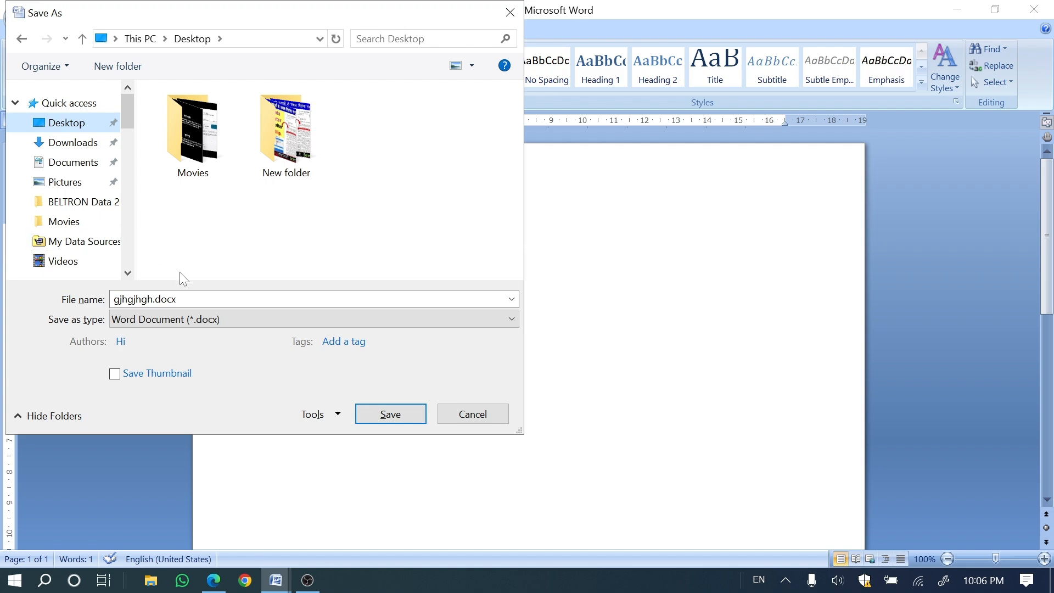
pyautogui.click(181, 301)
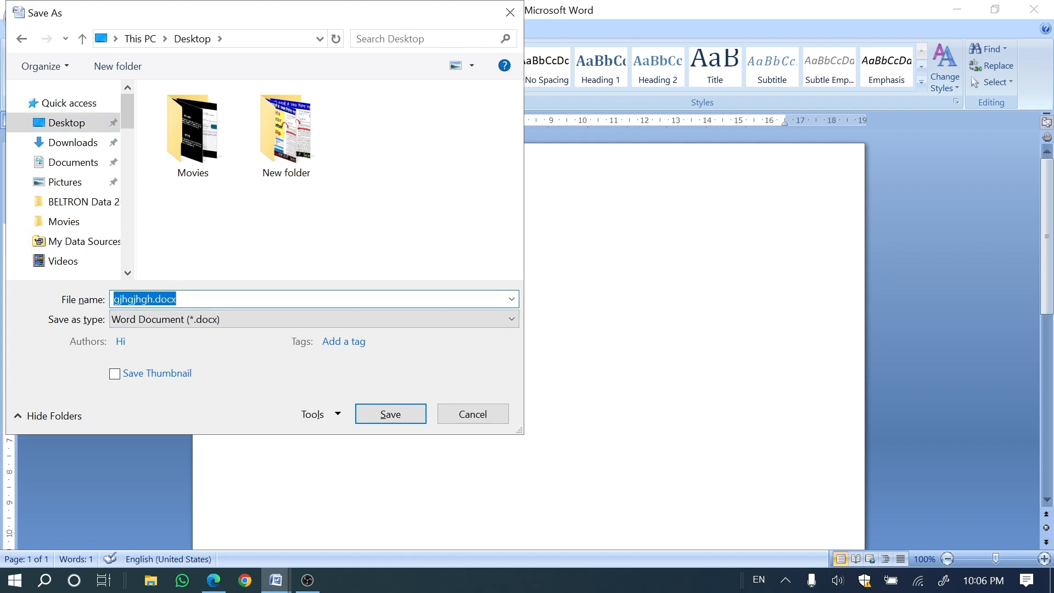
pyautogui.write('erty')
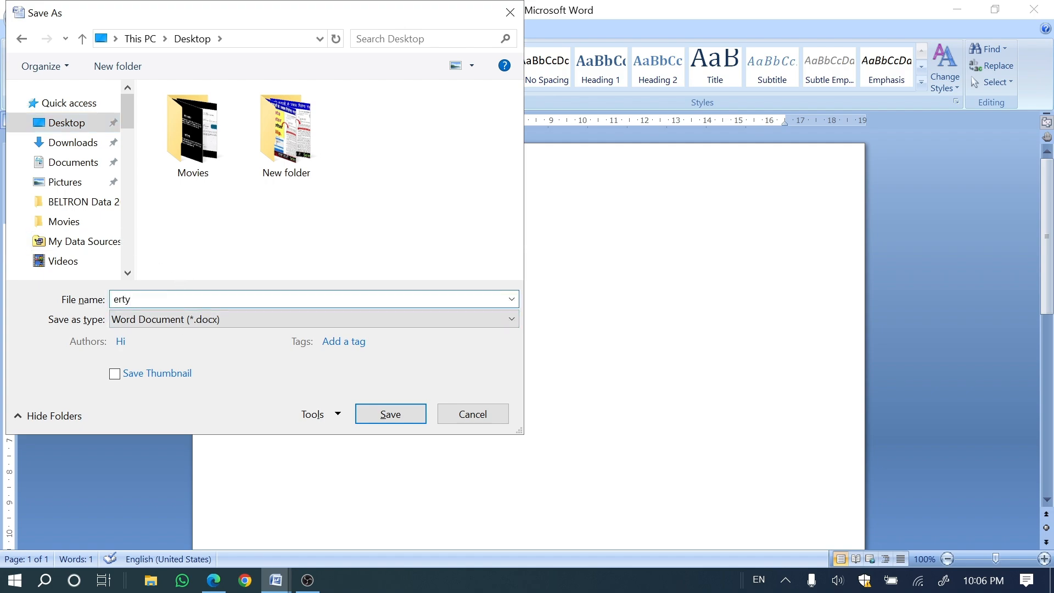
pyautogui.click(408, 417)
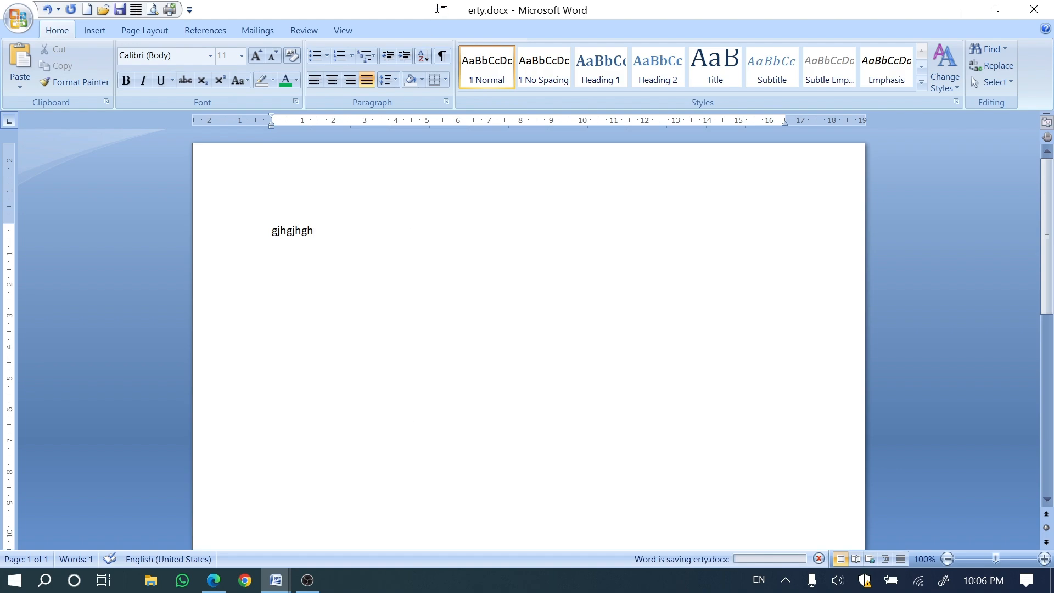
# - Minimize the open windows to reach the desktop and open erty.docx from there
pyautogui.click(956, 10)
pyautogui.click(956, 10)
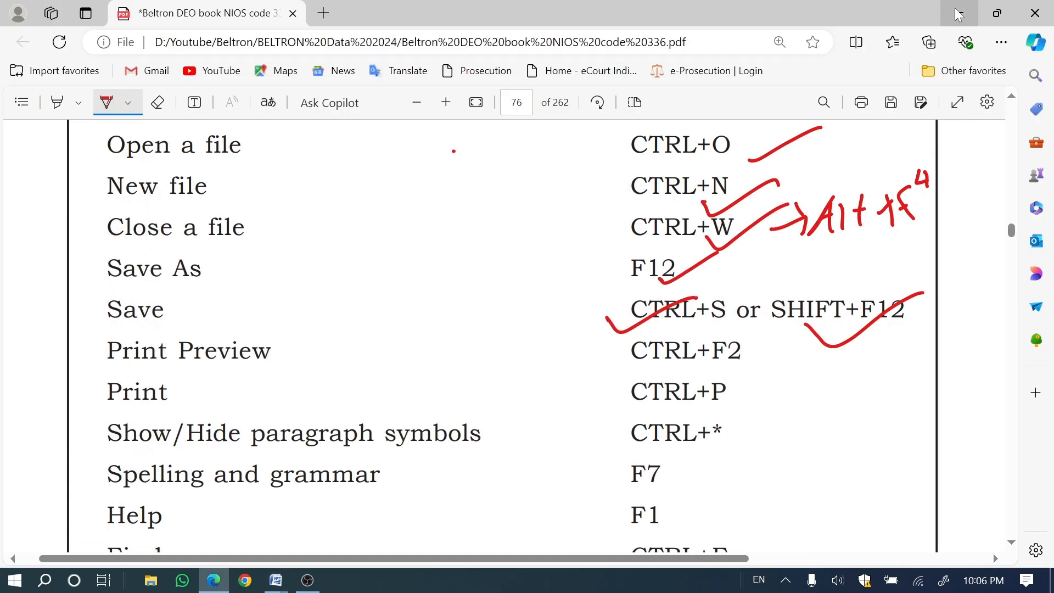
pyautogui.click(958, 14)
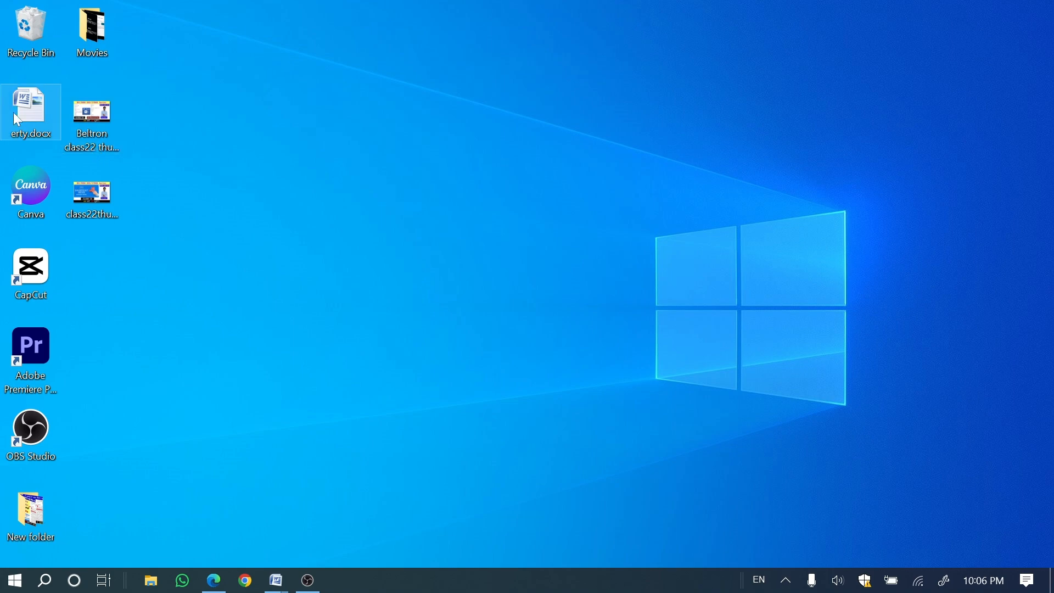
pyautogui.doubleClick(33, 123)
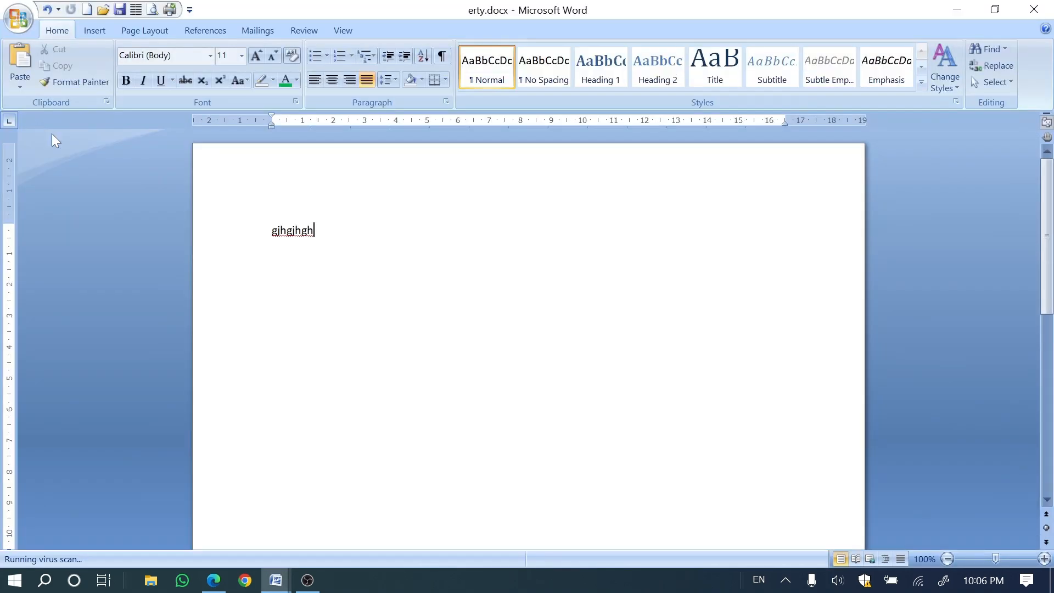
pyautogui.click(335, 279)
pyautogui.moveTo(276, 580)
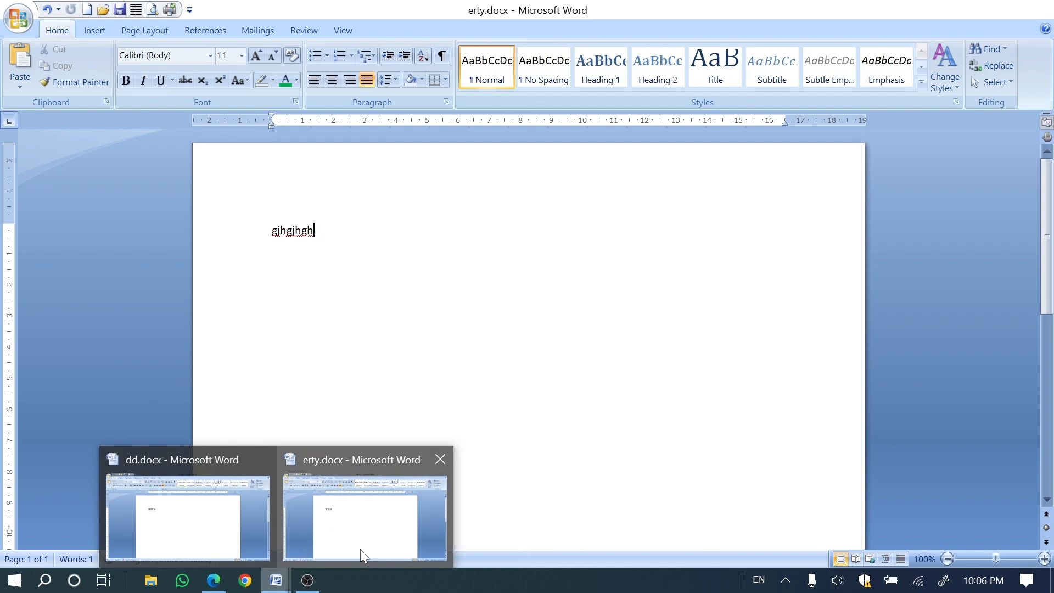
pyautogui.click(365, 542)
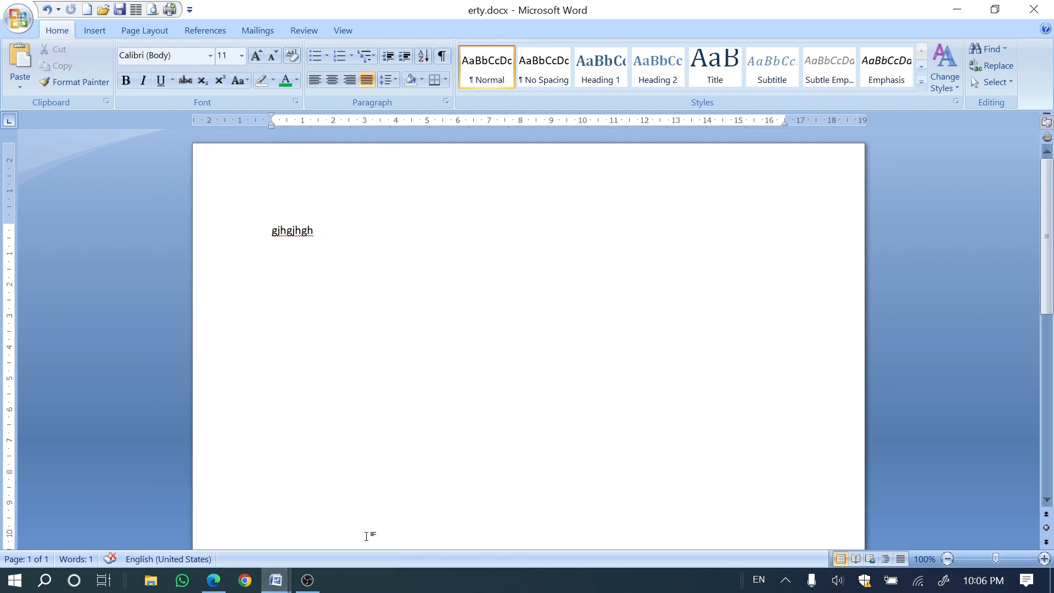
# - Switch to the shortcuts PDF in Edge and draw red ticks at the CTRL+F2 (Print Preview) and CTRL+P (Print) entries
pyautogui.click(222, 586)
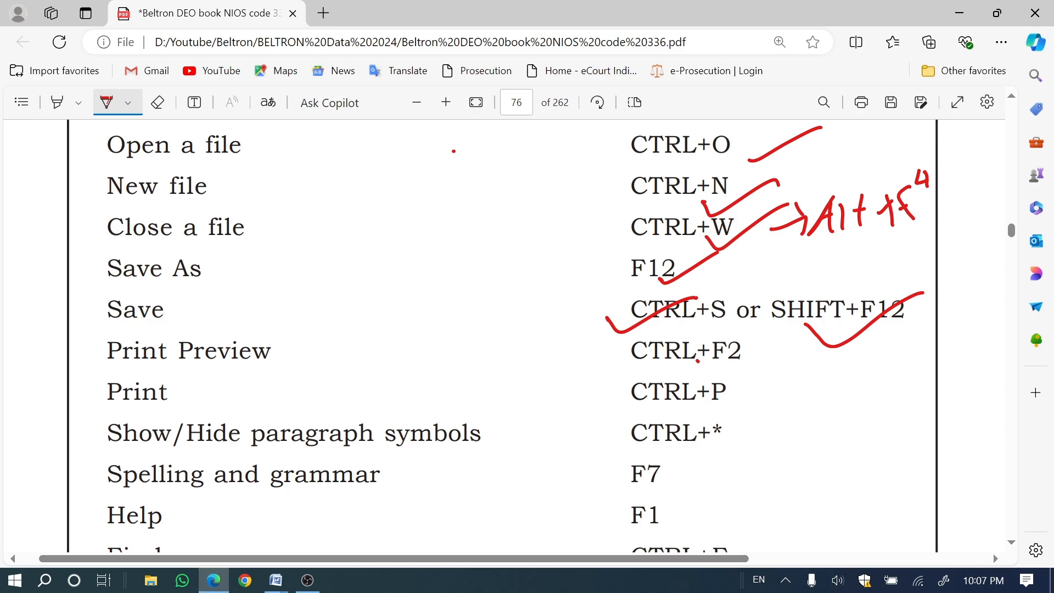
pyautogui.moveTo(697, 360); pyautogui.dragTo(760, 345)
pyautogui.moveTo(692, 404)
pyautogui.mouseDown()
pyautogui.moveTo(711, 411)
pyautogui.moveTo(764, 379)
pyautogui.mouseUp()
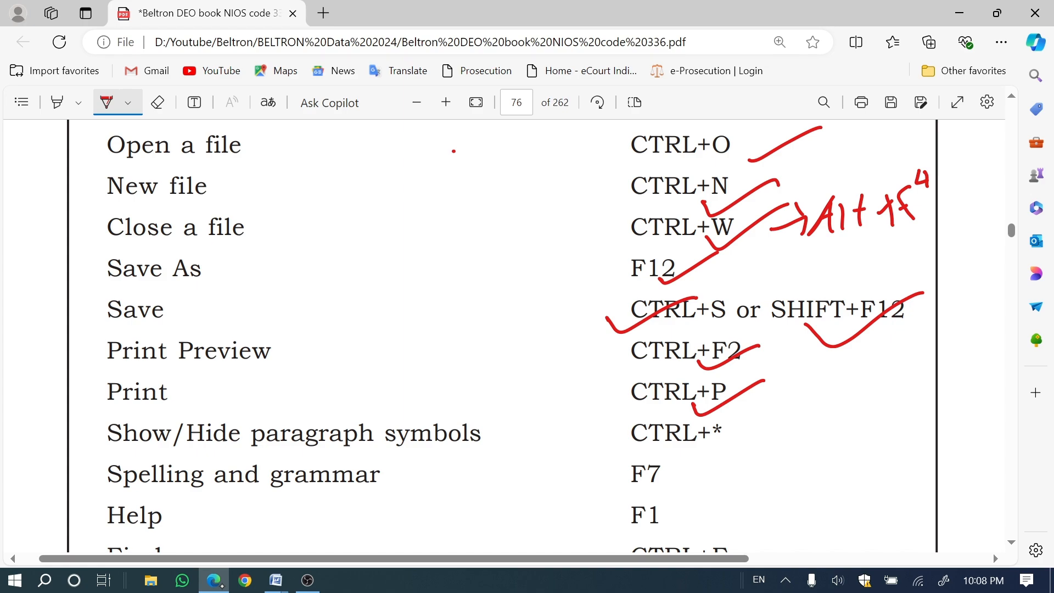
# - Switch to erty.docx in Word and show its print preview
pyautogui.moveTo(276, 580)
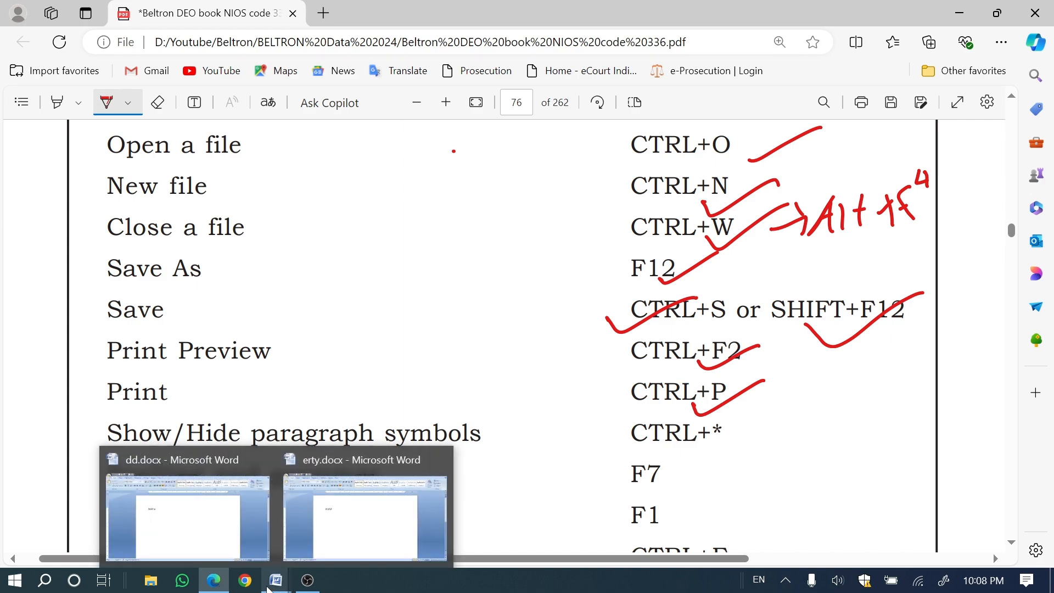
pyautogui.click(337, 532)
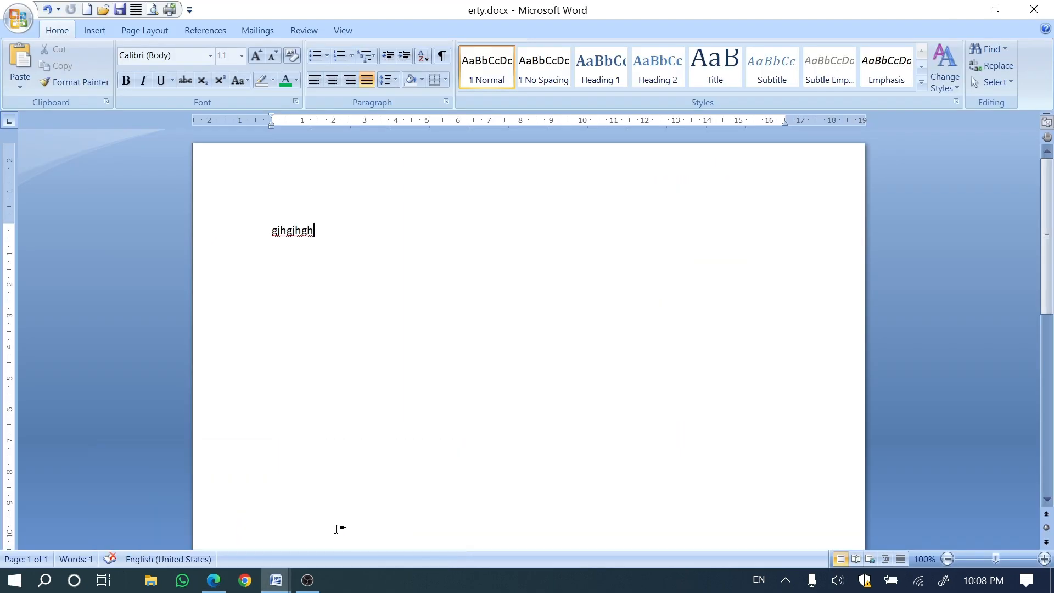
pyautogui.hotkey('ctrl', 'F2')
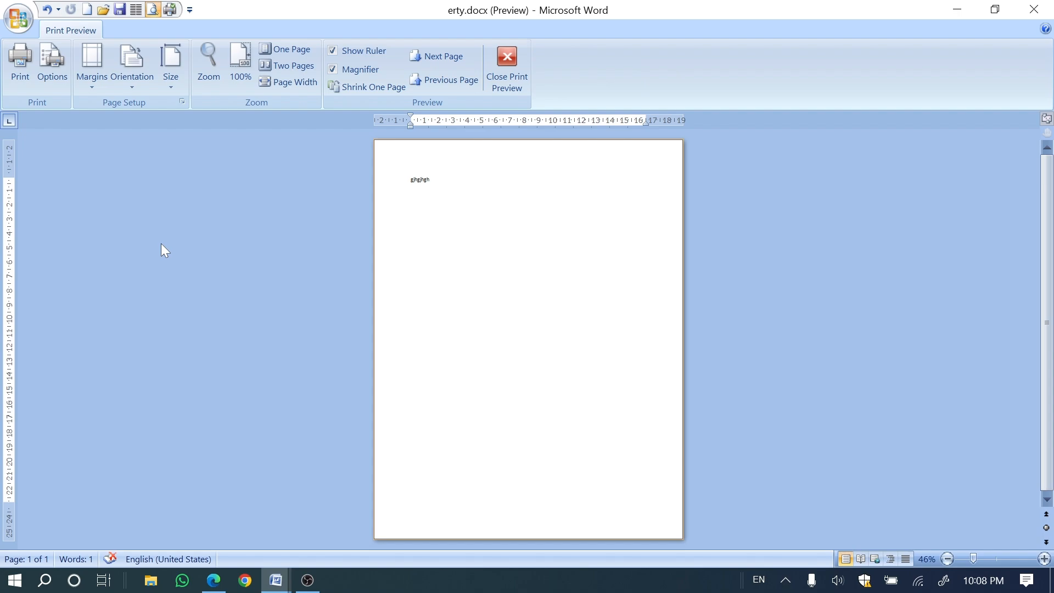
# - Open the print settings for erty.docx and choose Microsoft XPS Document Writer as the printer
pyautogui.hotkey('ctrl', 'p')
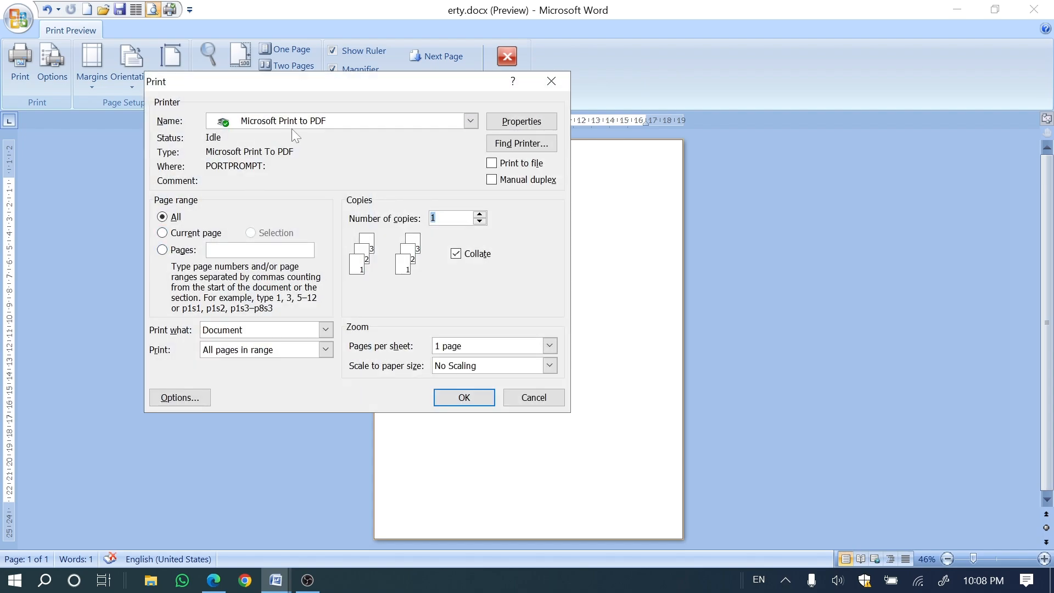
pyautogui.click(474, 124)
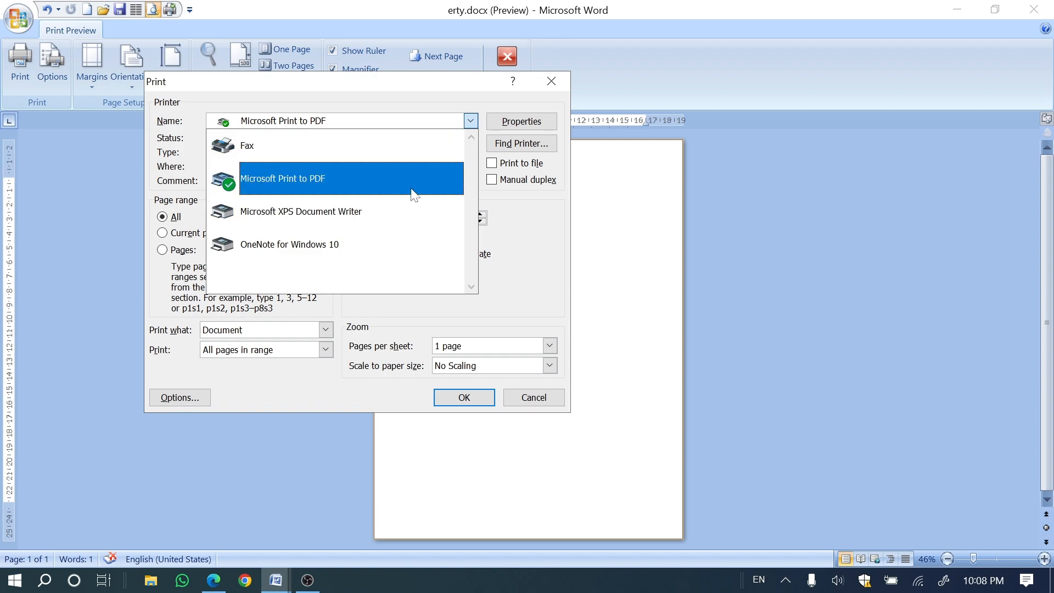
pyautogui.click(372, 213)
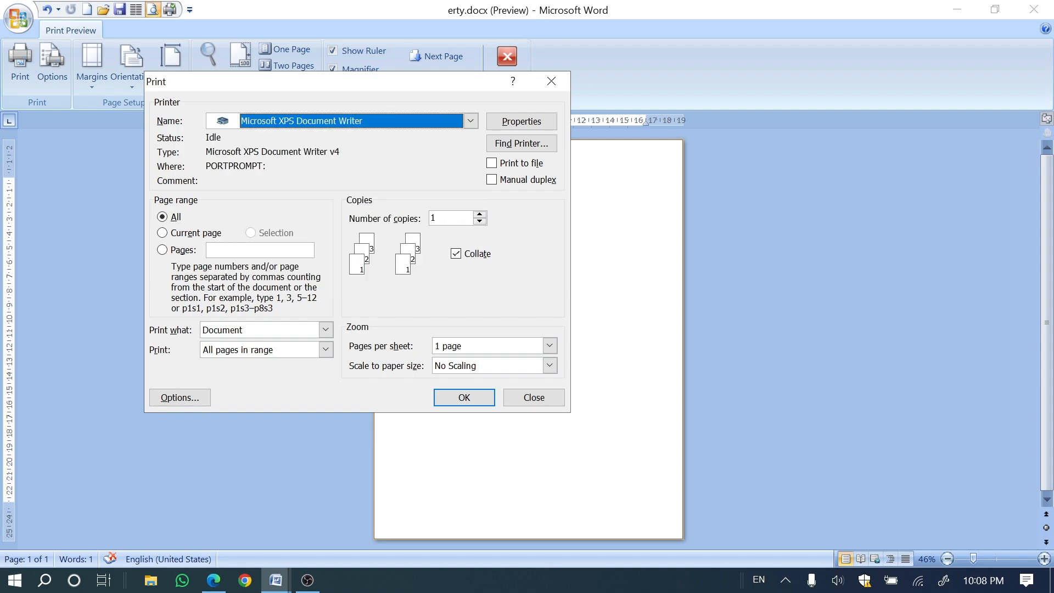
# - Try the Current page, All and Pages range options, set 12454 copies, and attempt to print with the Pages range left blank
pyautogui.click(162, 234)
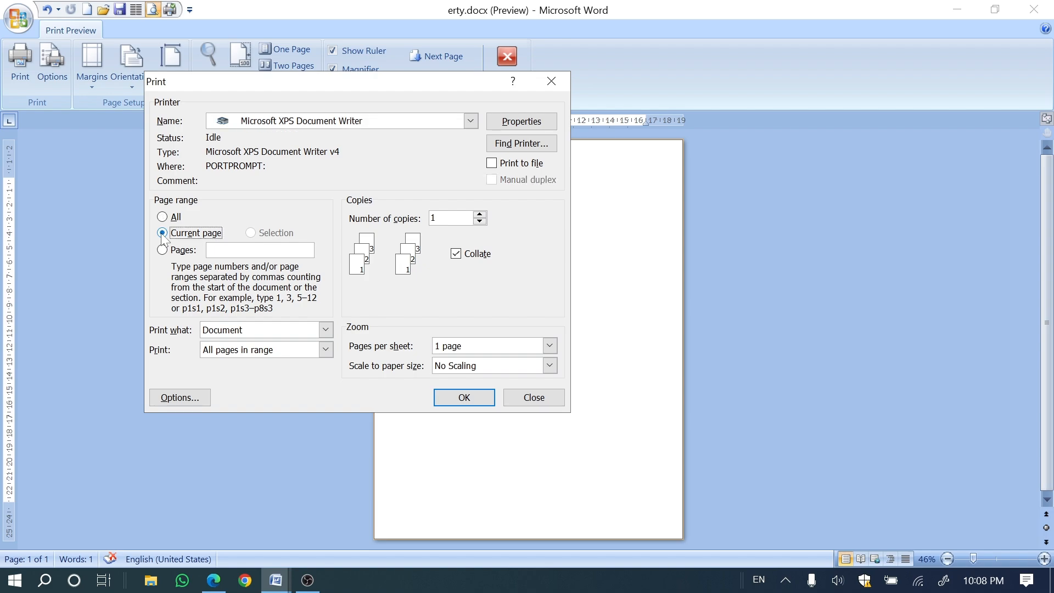
pyautogui.click(162, 219)
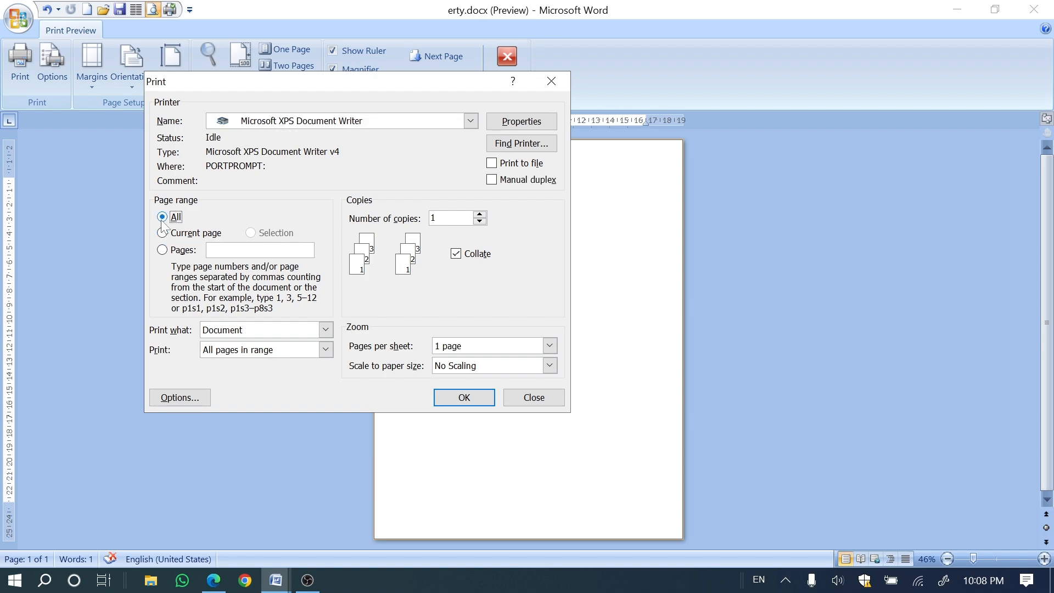
pyautogui.click(162, 233)
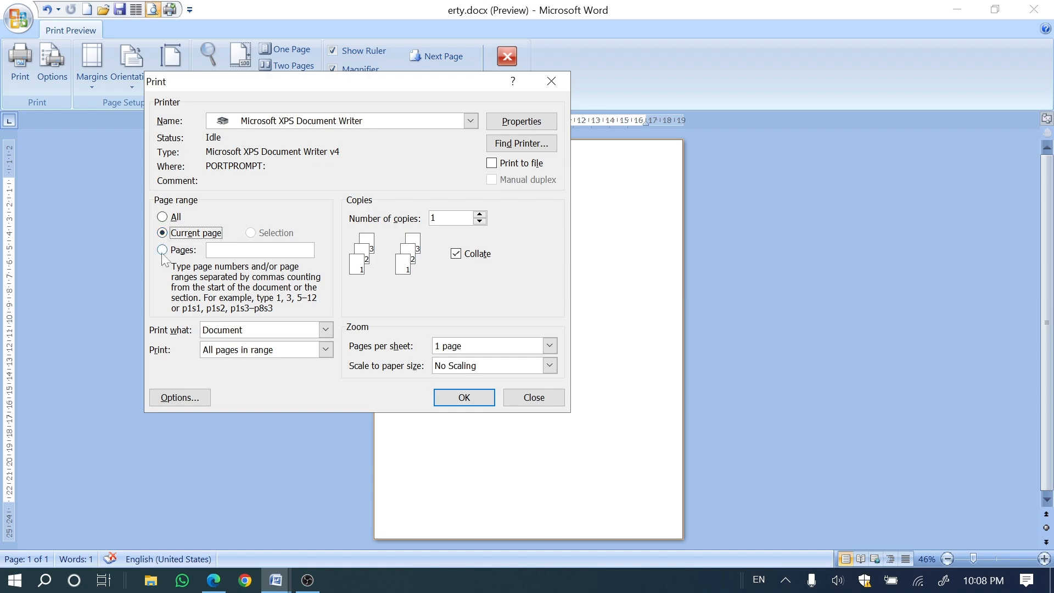
pyautogui.click(163, 250)
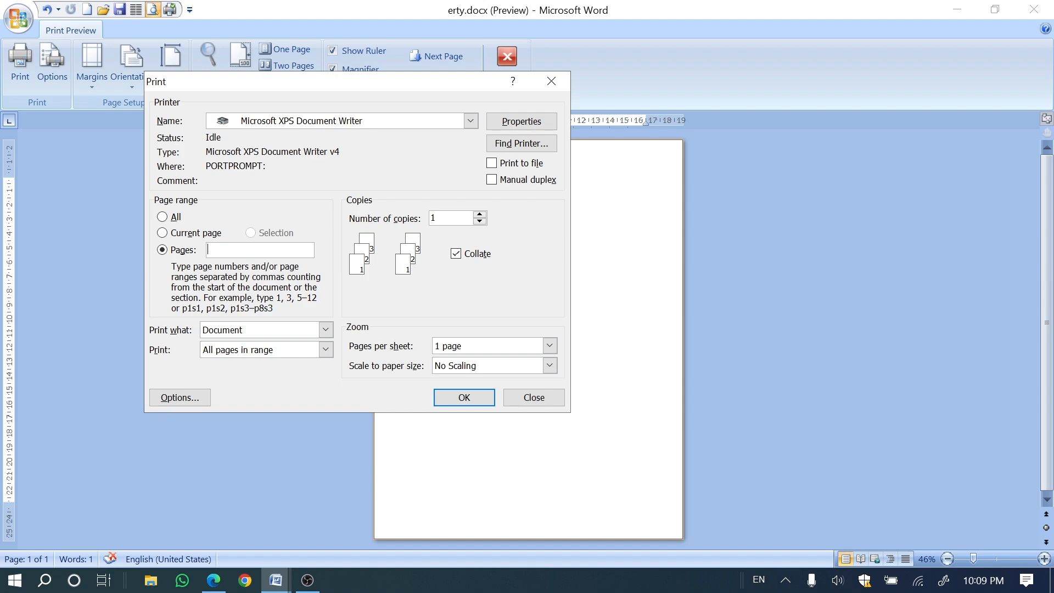
pyautogui.write('2454')
pyautogui.click(464, 398)
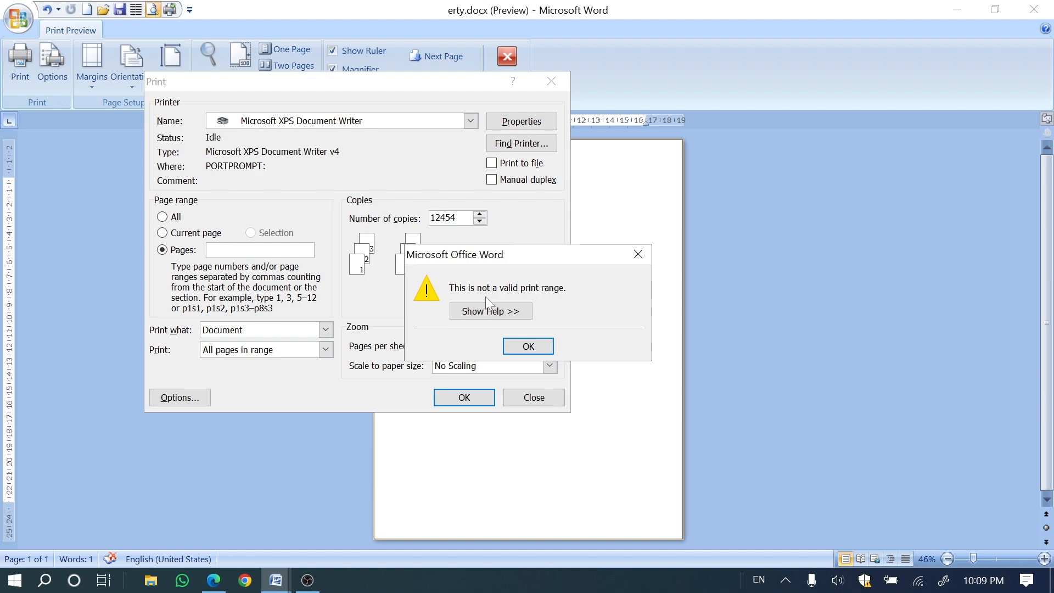
pyautogui.click(638, 254)
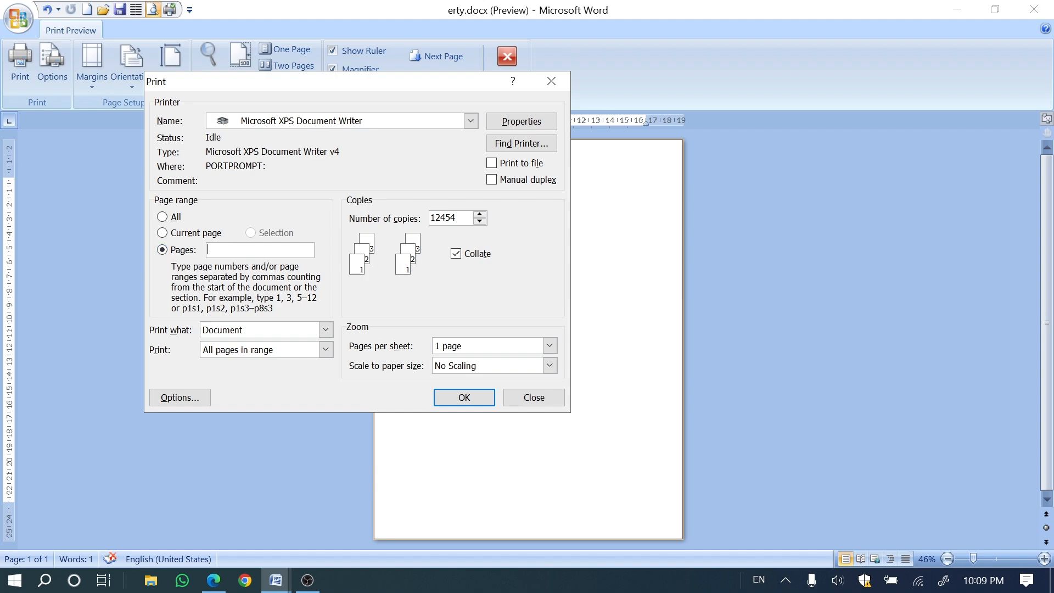
# - Set the print range to Current page, start printing, and cancel saving the print output
pyautogui.click(167, 237)
pyautogui.click(439, 400)
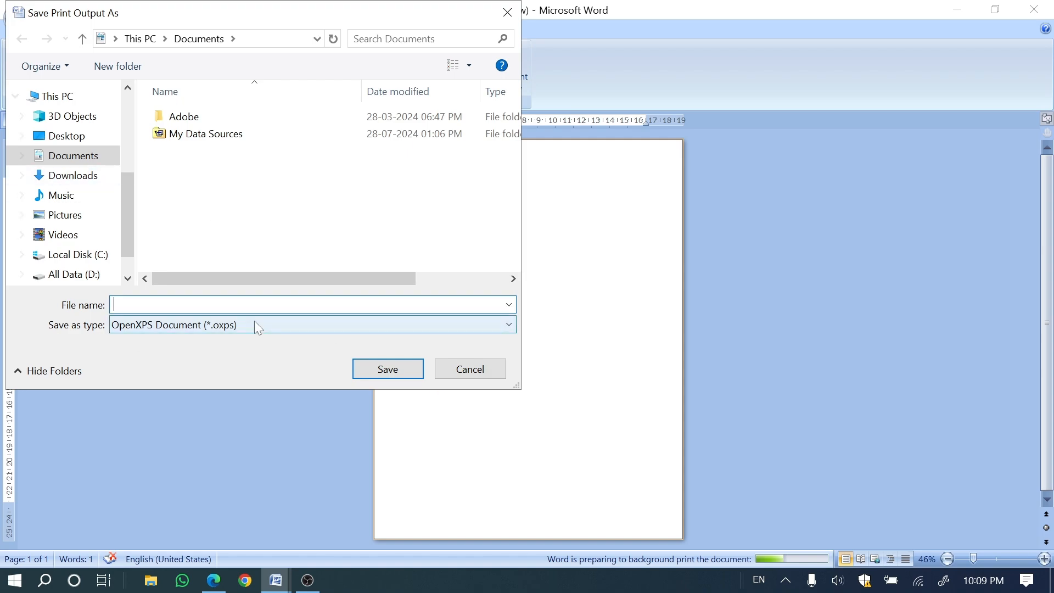
pyautogui.press('Escape')
# - Switch to the shortcuts PDF in Edge and look at the entries below Print
pyautogui.hotkey('alt', 'Tab')
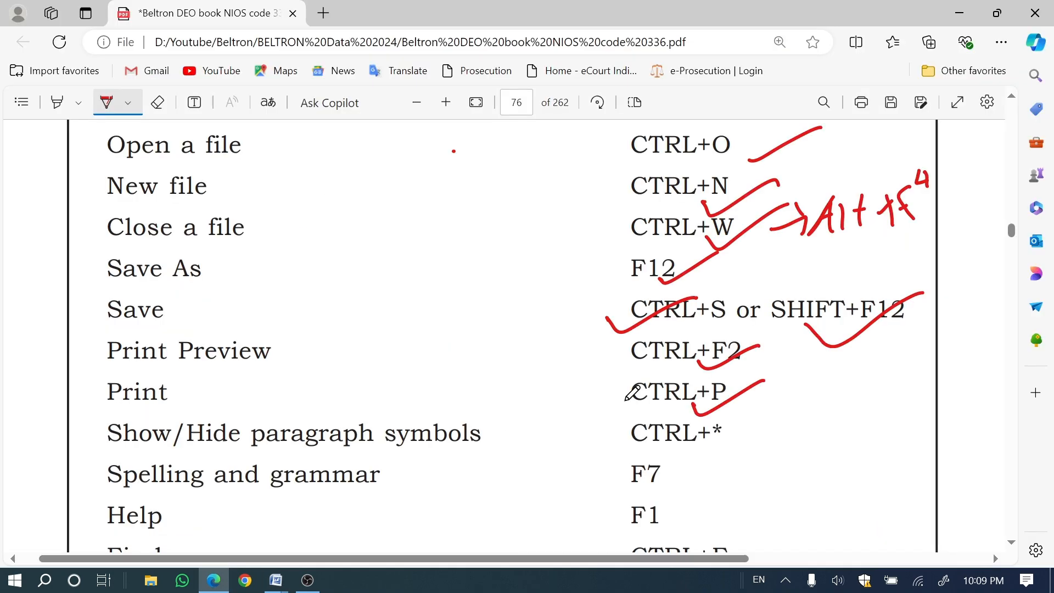
pyautogui.scroll(-4, 470, 424)
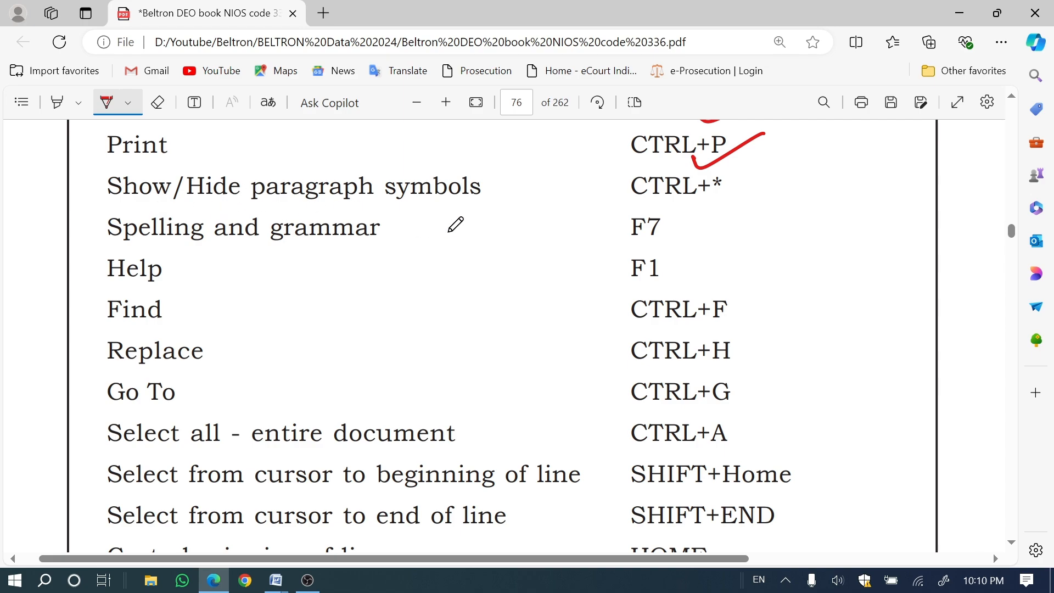
# - Switch to erty.docx in Word and undo the earlier edits step by step to bring back the sample paragraphs at 14 pt
pyautogui.click(279, 588)
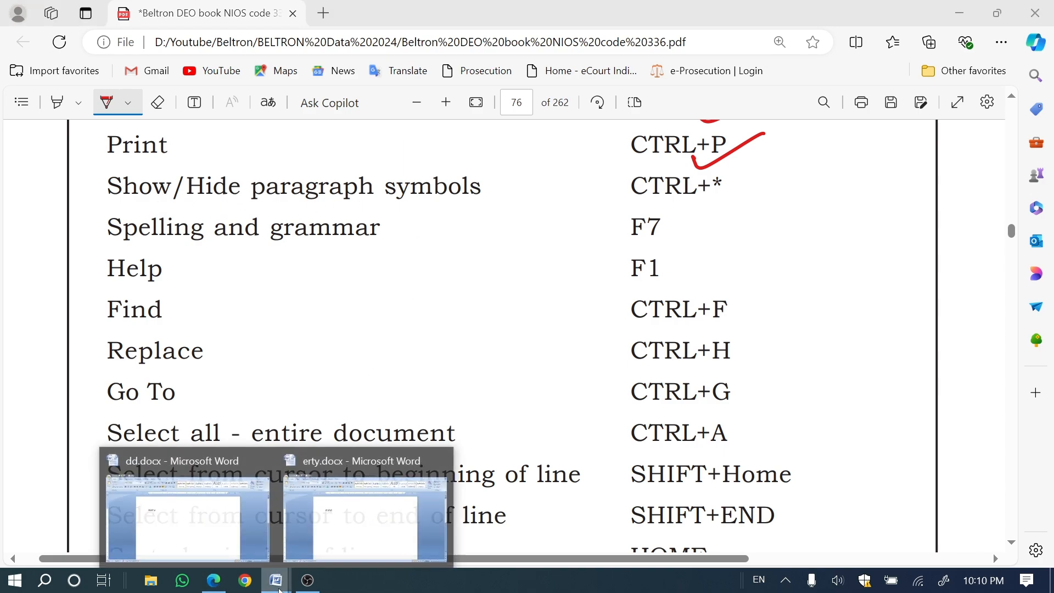
pyautogui.click(412, 540)
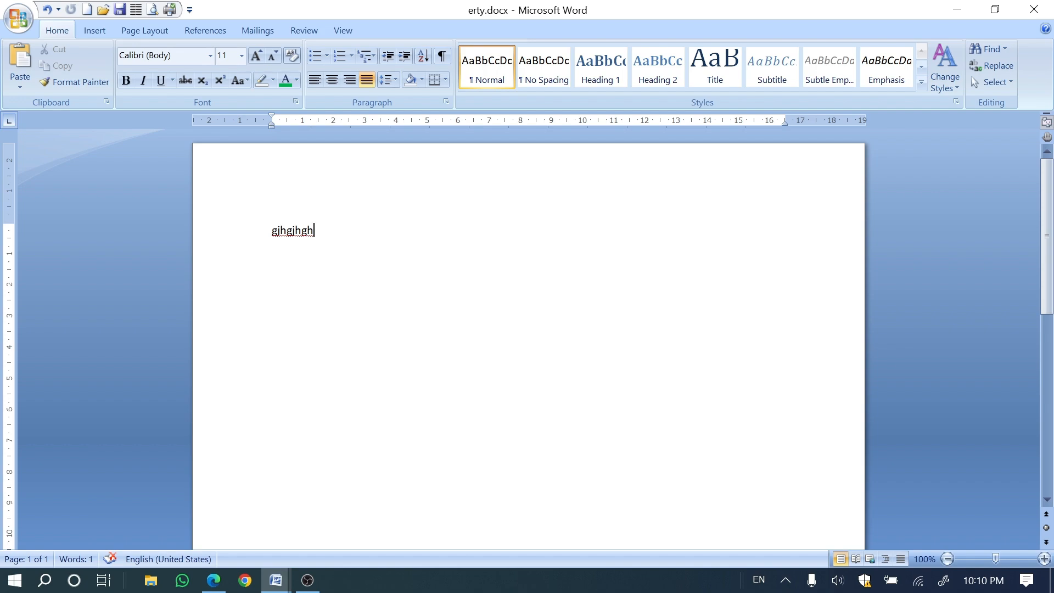
pyautogui.hotkey('ctrl', 'z')
pyautogui.hotkey('ctrl', 'z')
pyautogui.hotkey('ctrl', 'z')
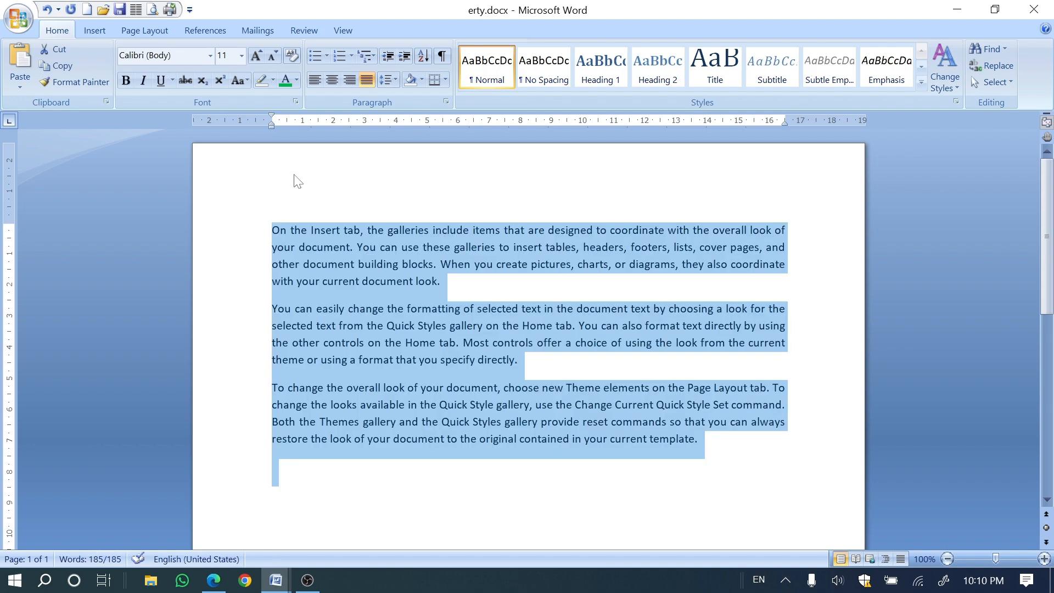
pyautogui.hotkey('ctrl', 'z')
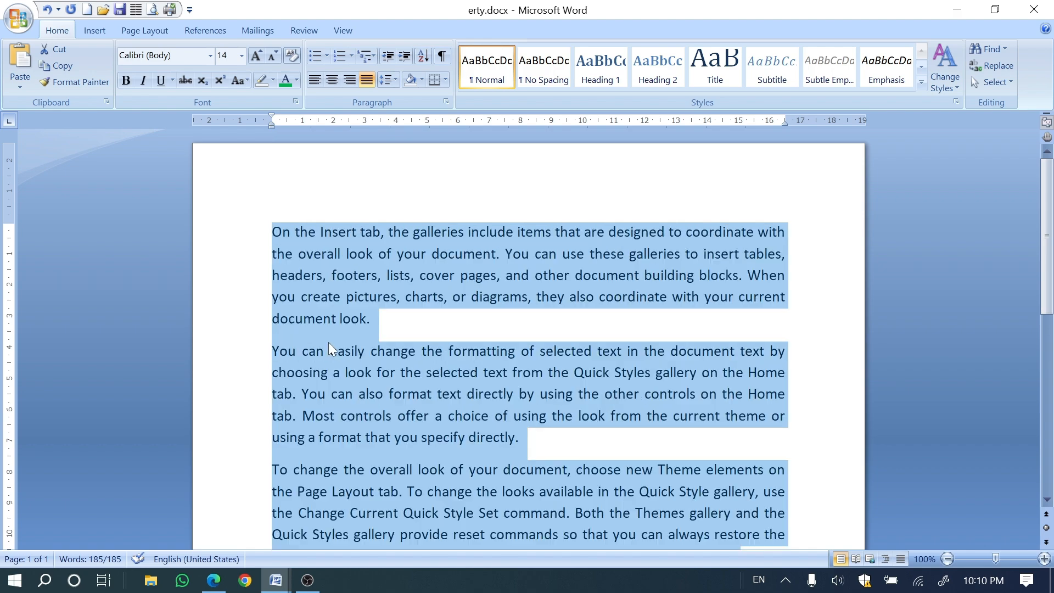
pyautogui.click(344, 352)
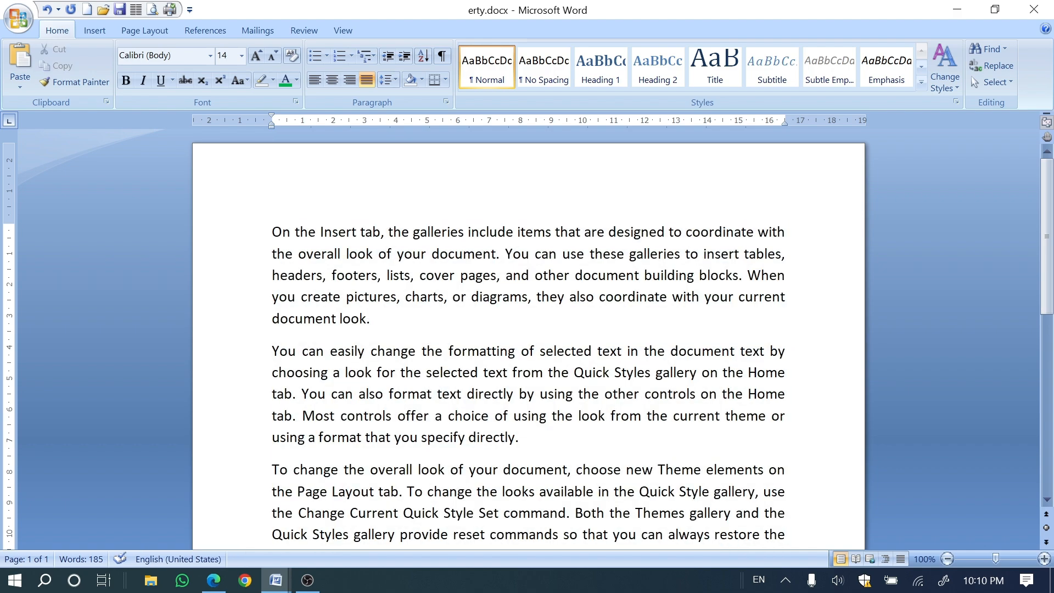
pyautogui.hotkey('ctrl', 'z')
# - Tick off the CTRL+* entry for Show/Hide paragraph symbols in the shortcuts PDF in Edge, and return to erty.docx in Word
pyautogui.click(227, 581)
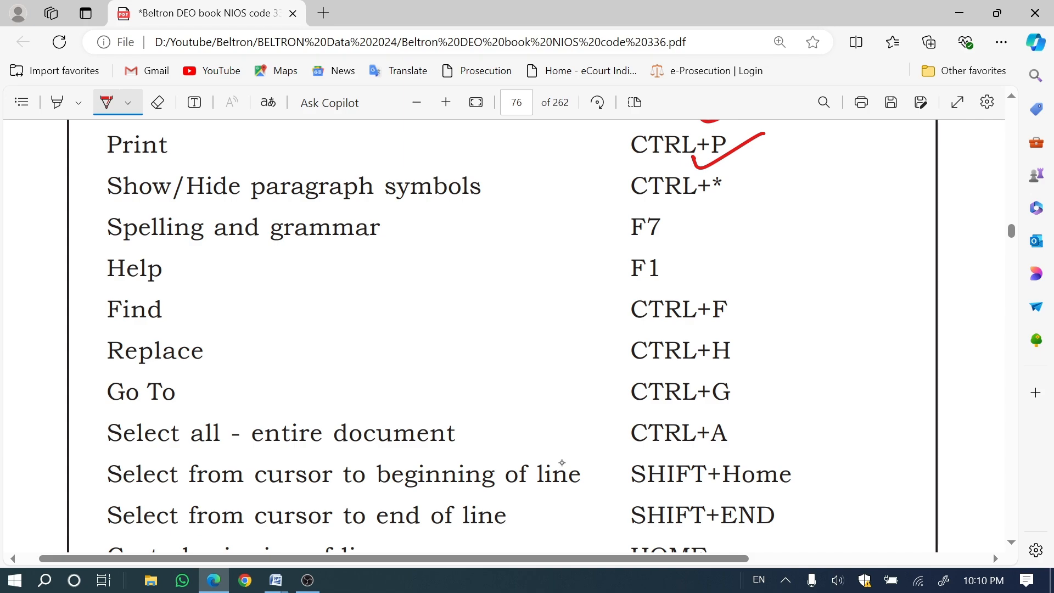
pyautogui.moveTo(689, 193); pyautogui.dragTo(760, 169)
pyautogui.moveTo(275, 584)
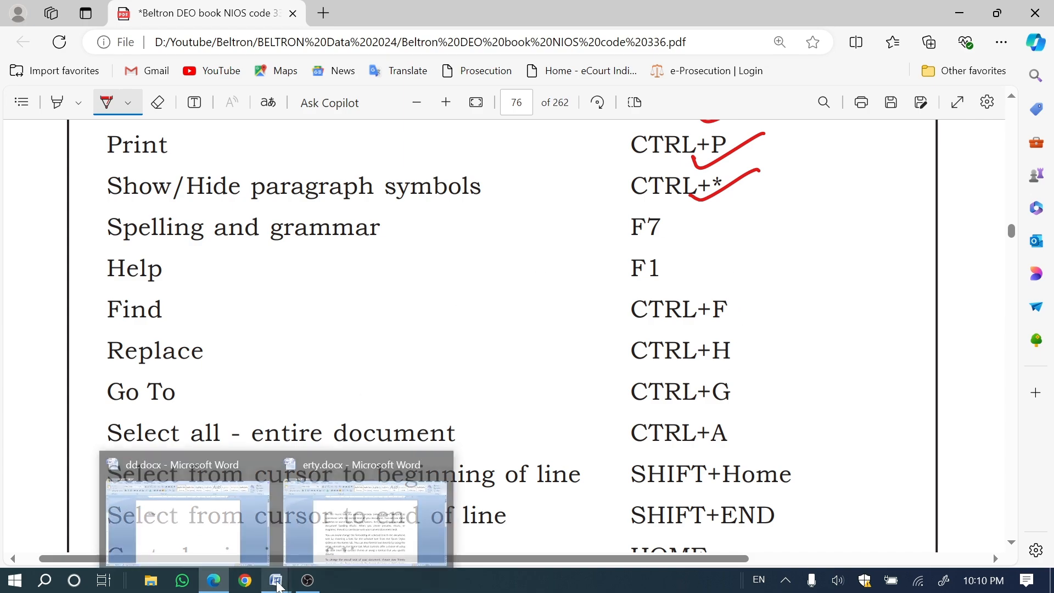
pyautogui.click(365, 516)
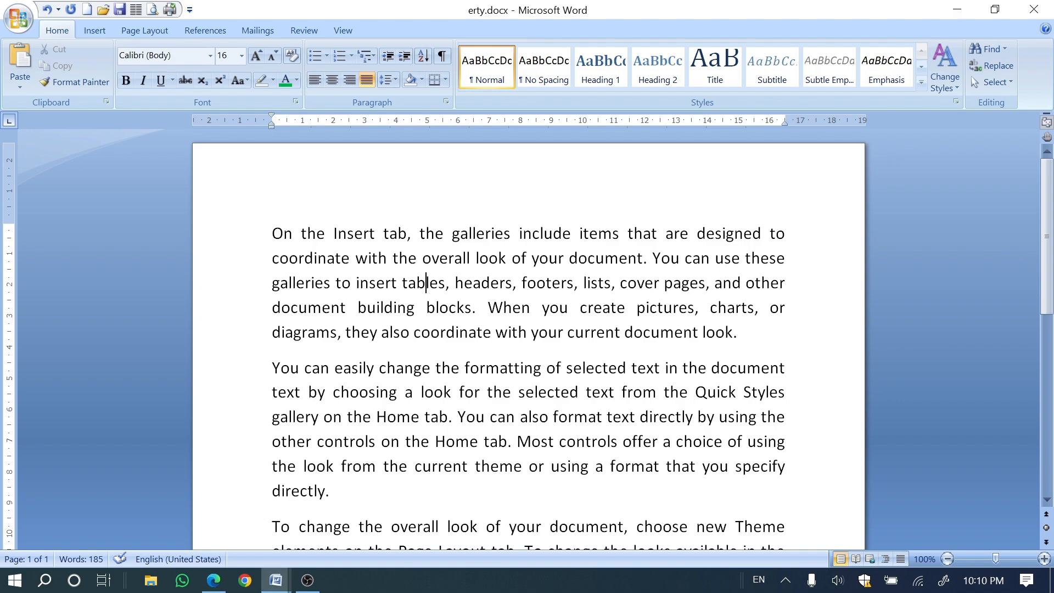
# - With paragraph marks shown, insert a tab at the end of the first paragraph, and hide the marks again
pyautogui.click(449, 60)
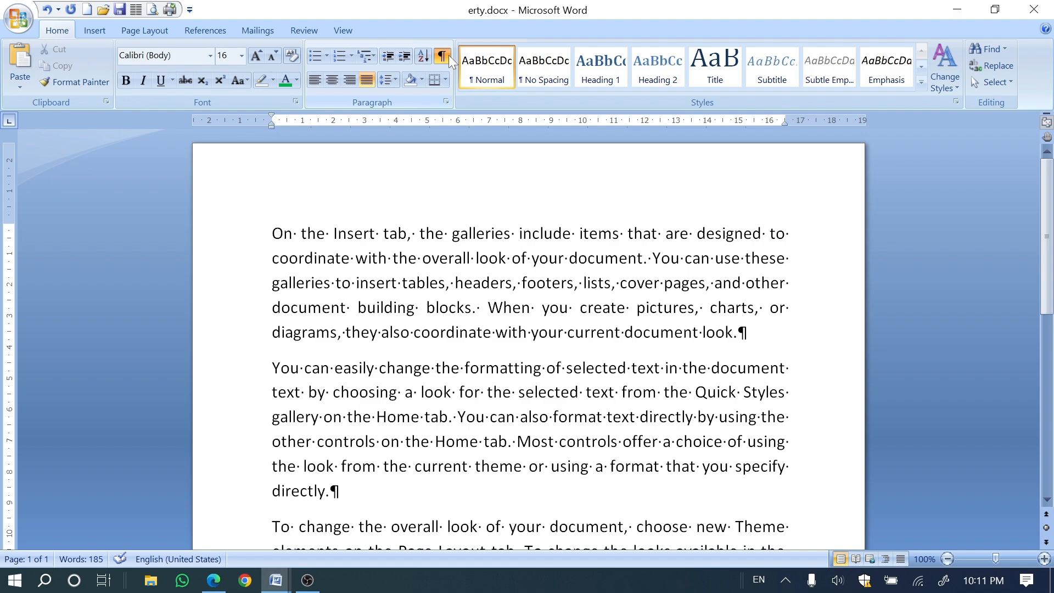
pyautogui.click(1044, 559)
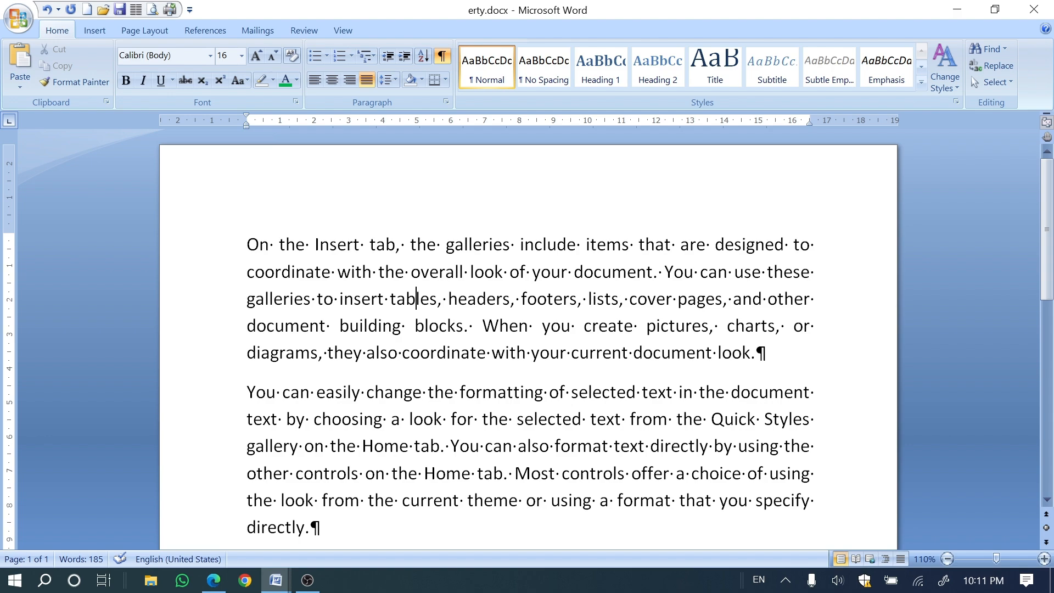
pyautogui.click(756, 352)
pyautogui.press('Tab')
pyautogui.click(447, 352)
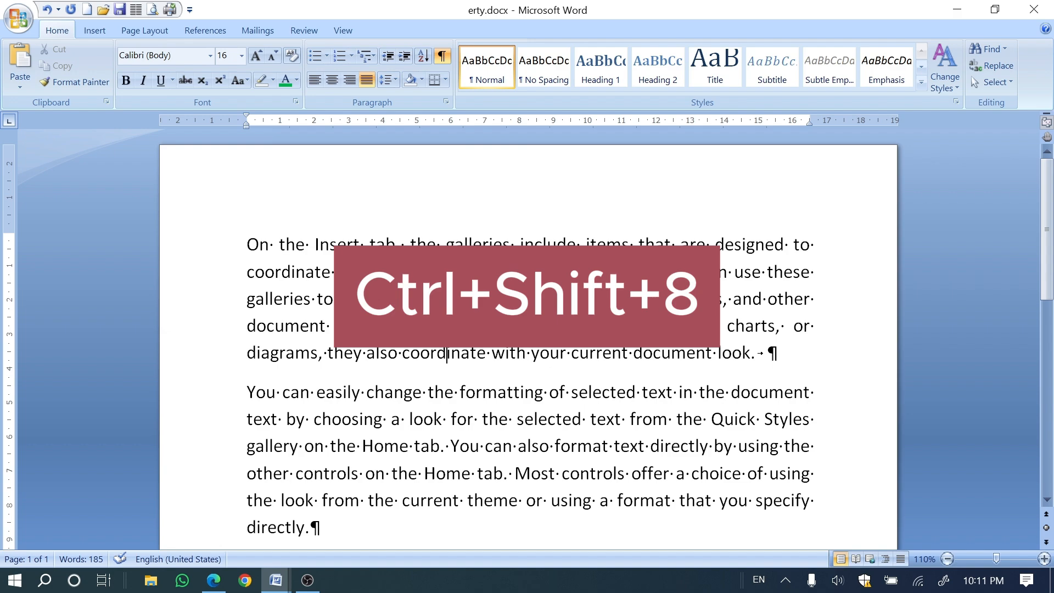
pyautogui.click(440, 57)
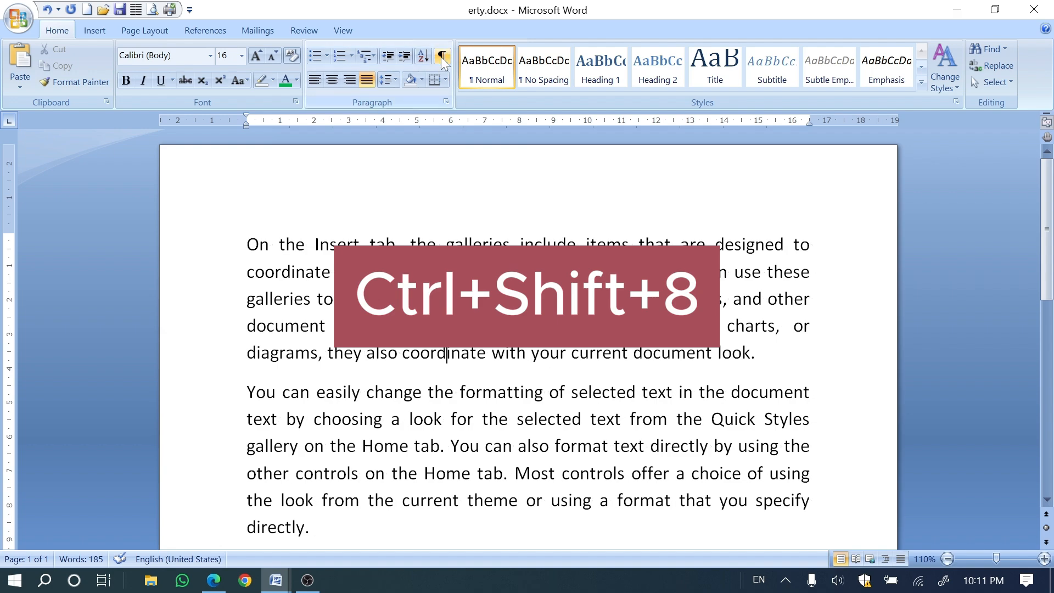
# - Switch to the PDF in Edge, tick off the F7 entry for Spelling and grammar, and go back to erty.docx in Word
pyautogui.click(214, 580)
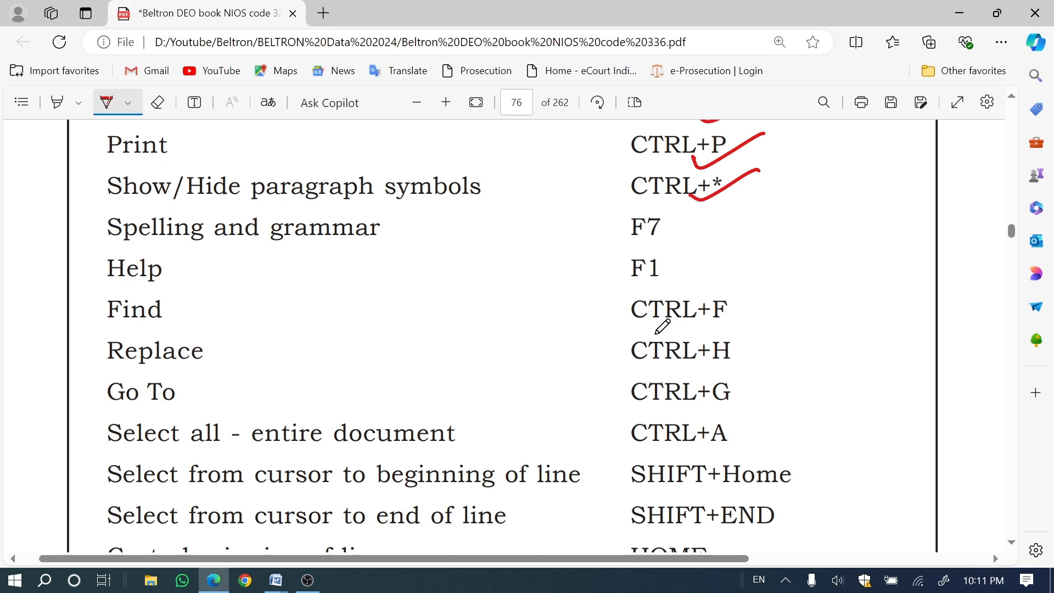
pyautogui.moveTo(634, 240)
pyautogui.mouseDown()
pyautogui.moveTo(648, 252)
pyautogui.moveTo(704, 201)
pyautogui.mouseUp()
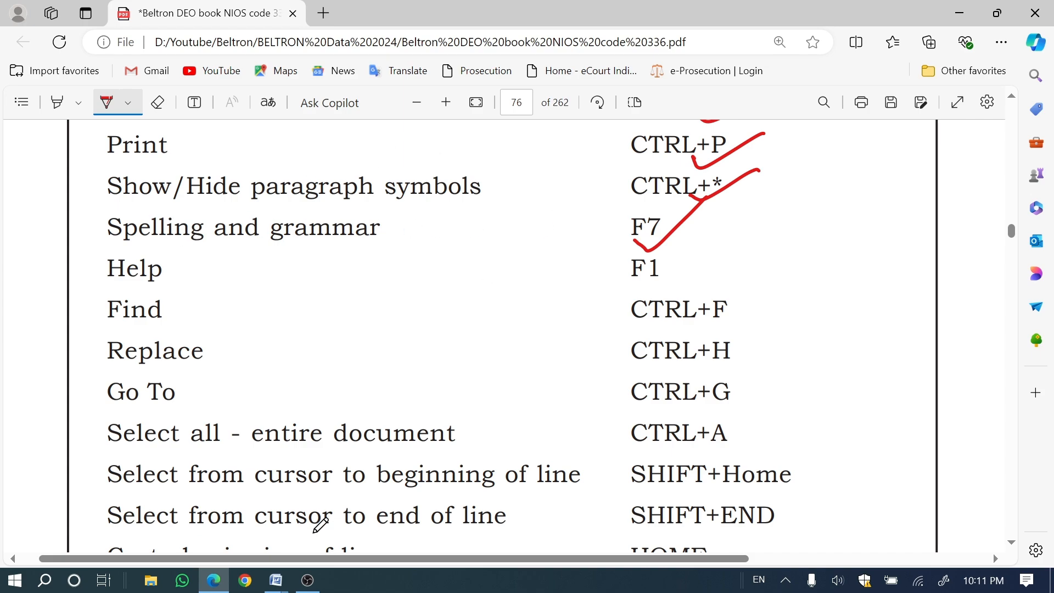
pyautogui.moveTo(275, 584)
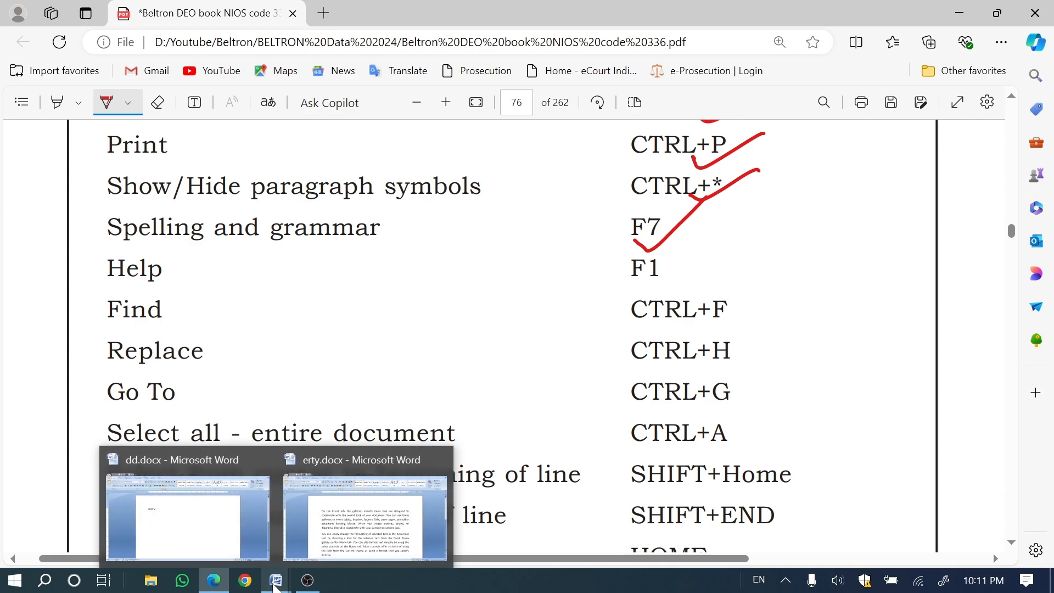
pyautogui.click(360, 524)
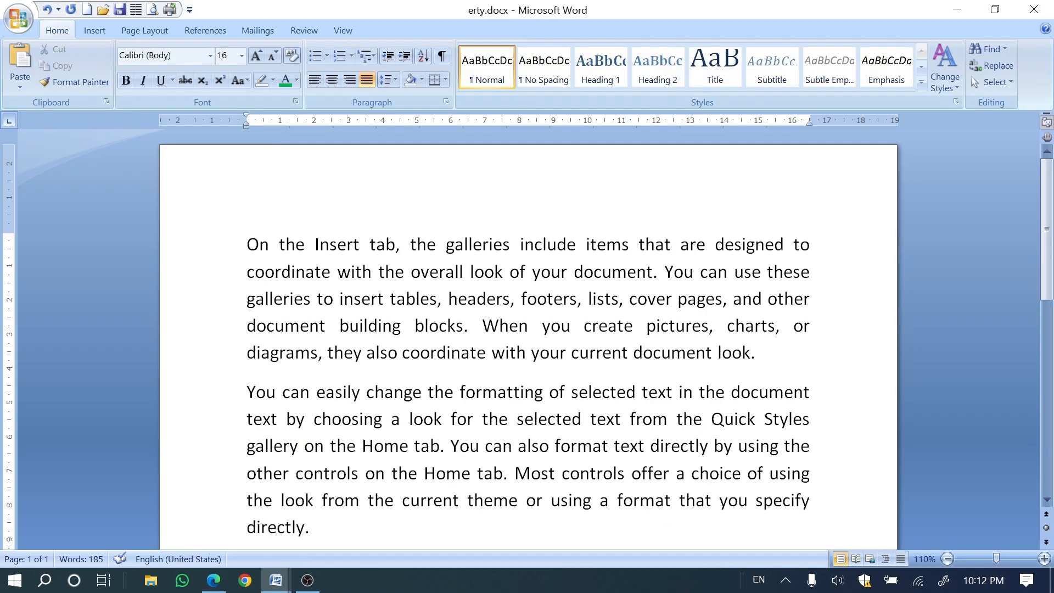
# - Misspell two words in the second paragraph by shortening "formatting" to "fomatting" and "also" to "als"
pyautogui.click(482, 392)
pyautogui.press('BackSpace')
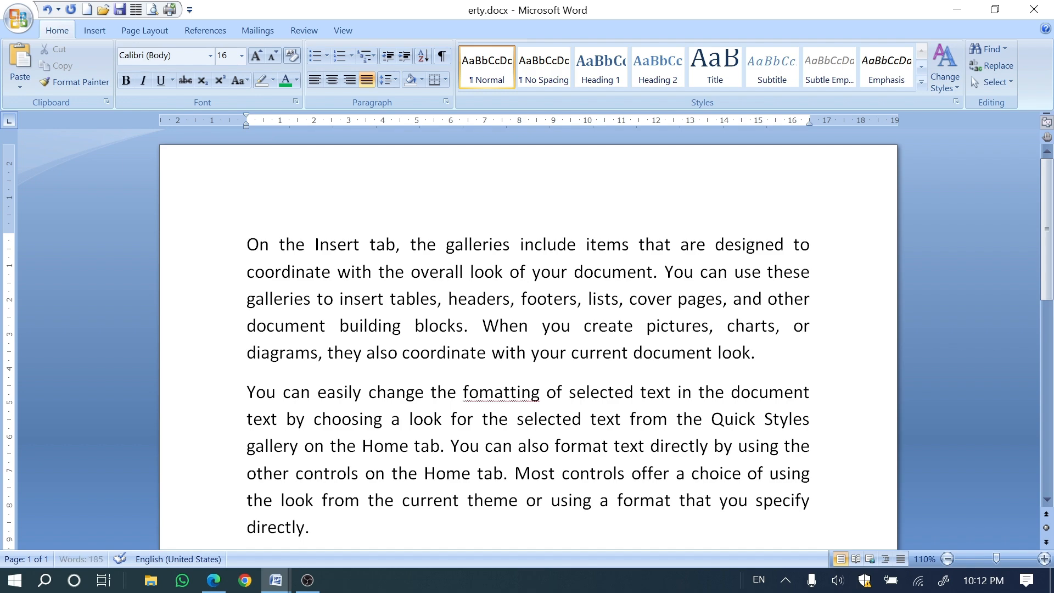
pyautogui.press('BackSpace')
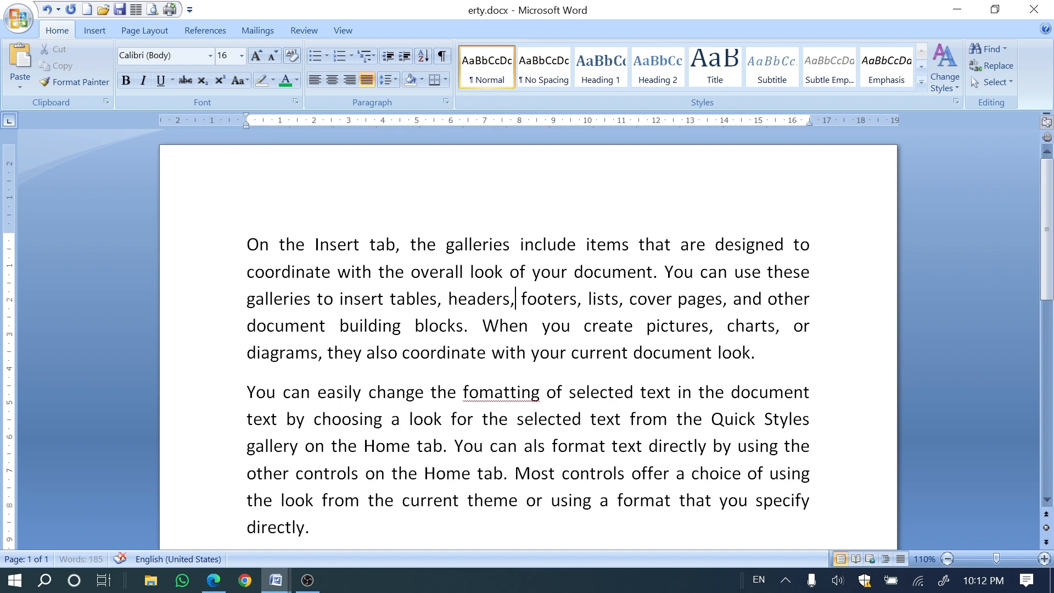
pyautogui.click(515, 298)
pyautogui.click(425, 325)
# - Run the Spelling and Grammar check, correcting "fomatting" to "formatting" and "als" to "also"
pyautogui.press('F7')
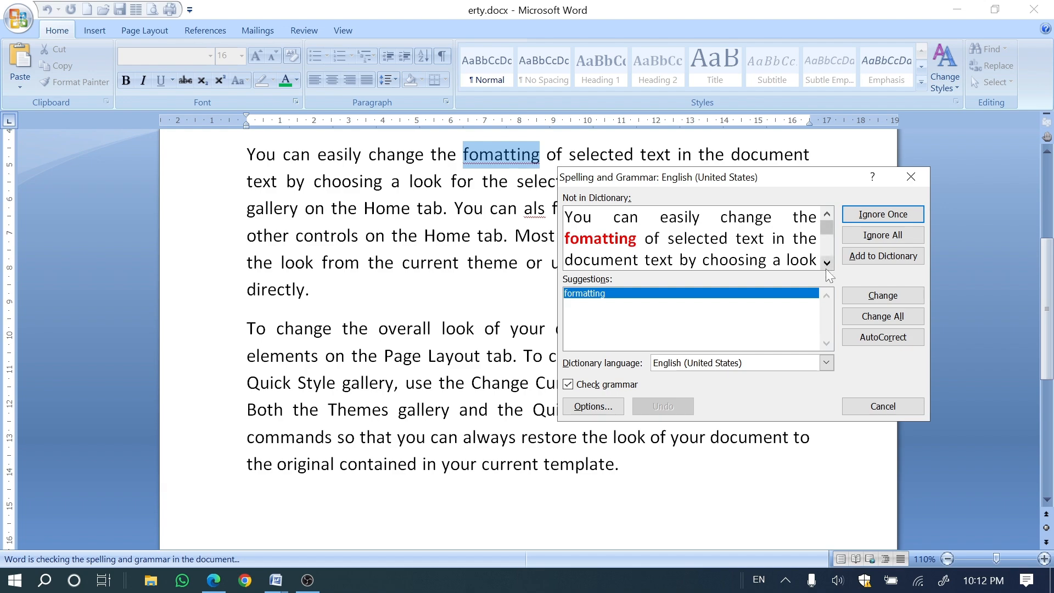
pyautogui.click(781, 297)
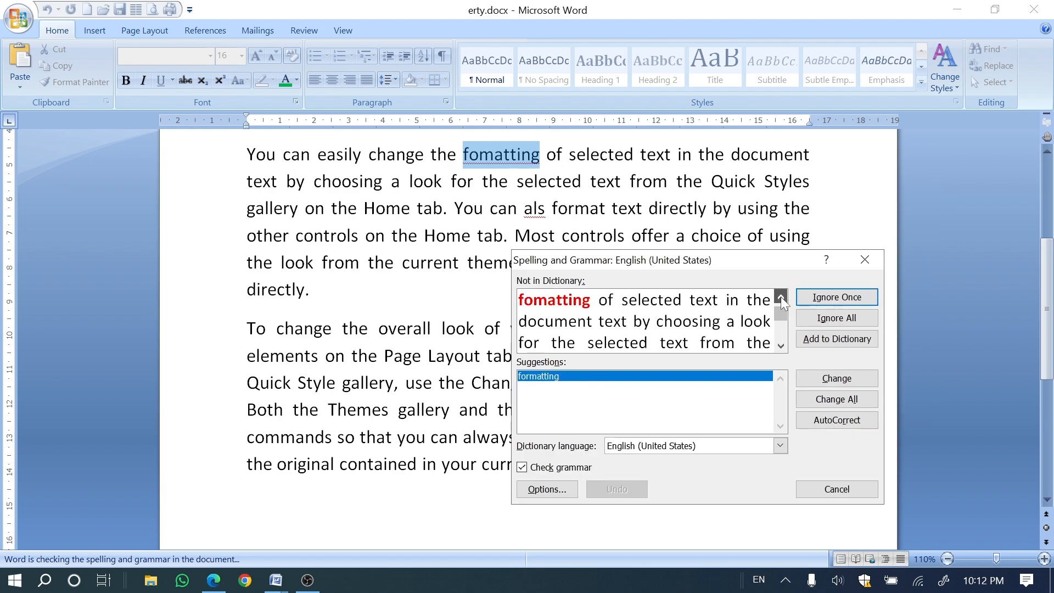
pyautogui.click(780, 297)
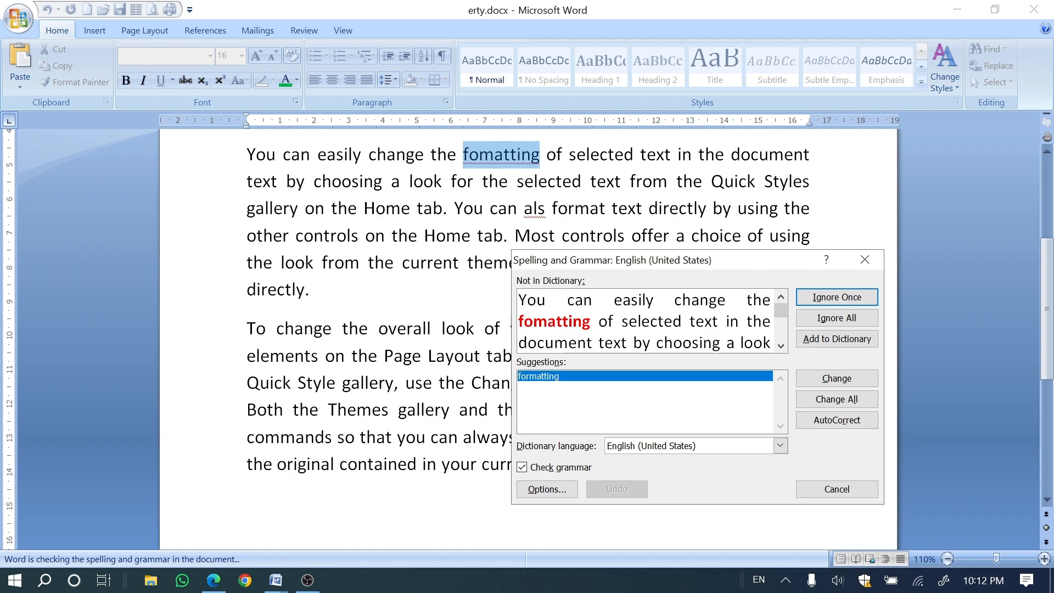
pyautogui.hotkey('alt', 'c')
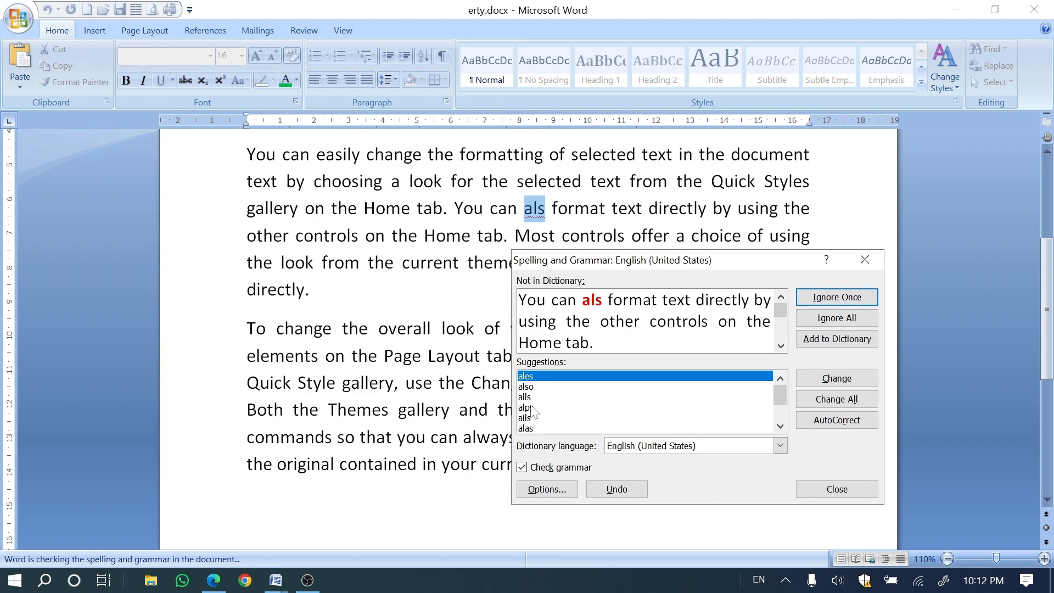
pyautogui.click(527, 386)
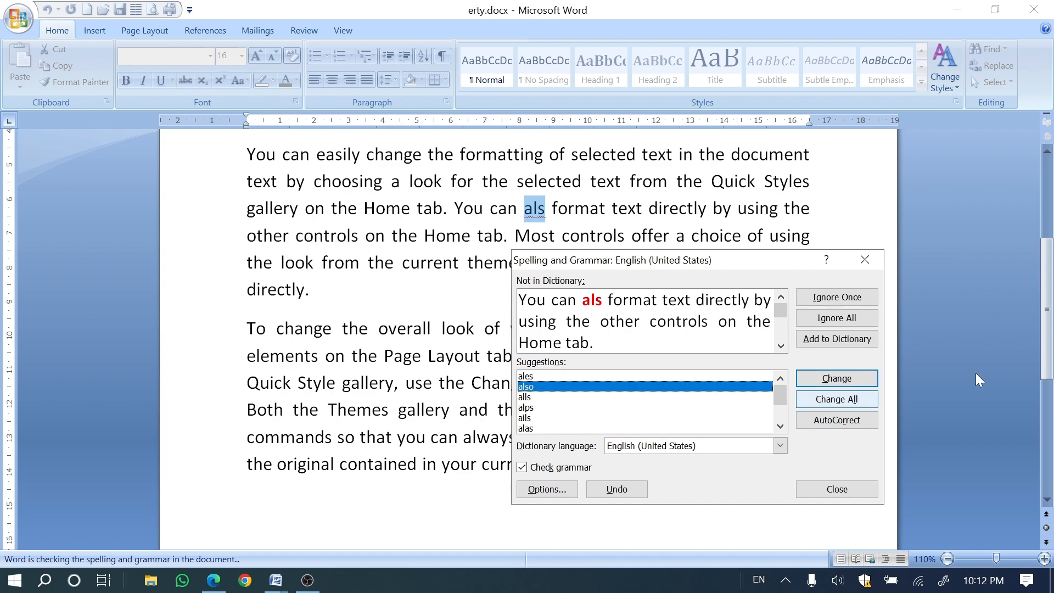
pyautogui.click(828, 380)
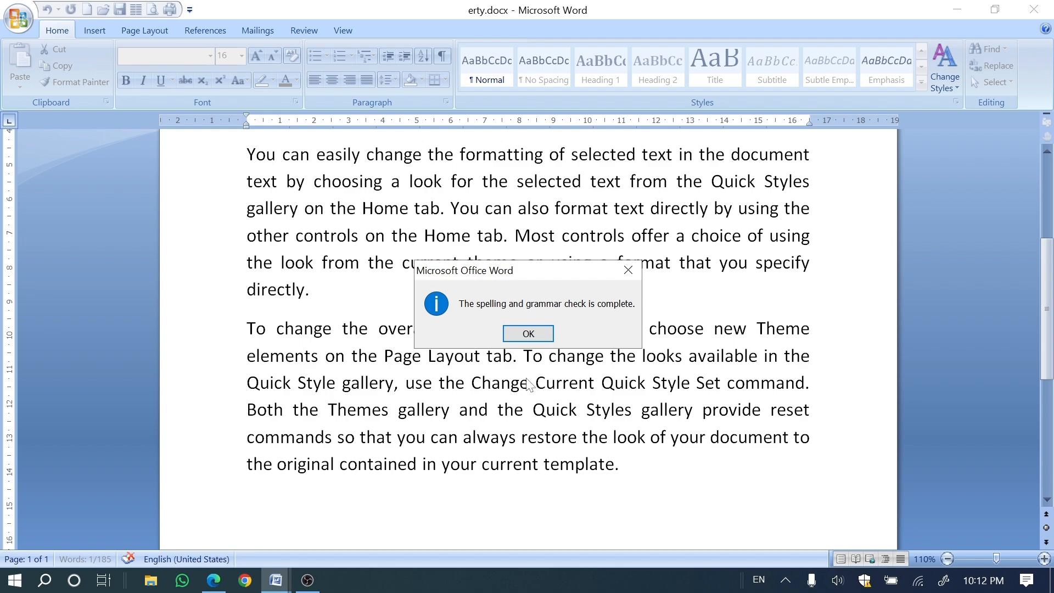
pyautogui.click(528, 334)
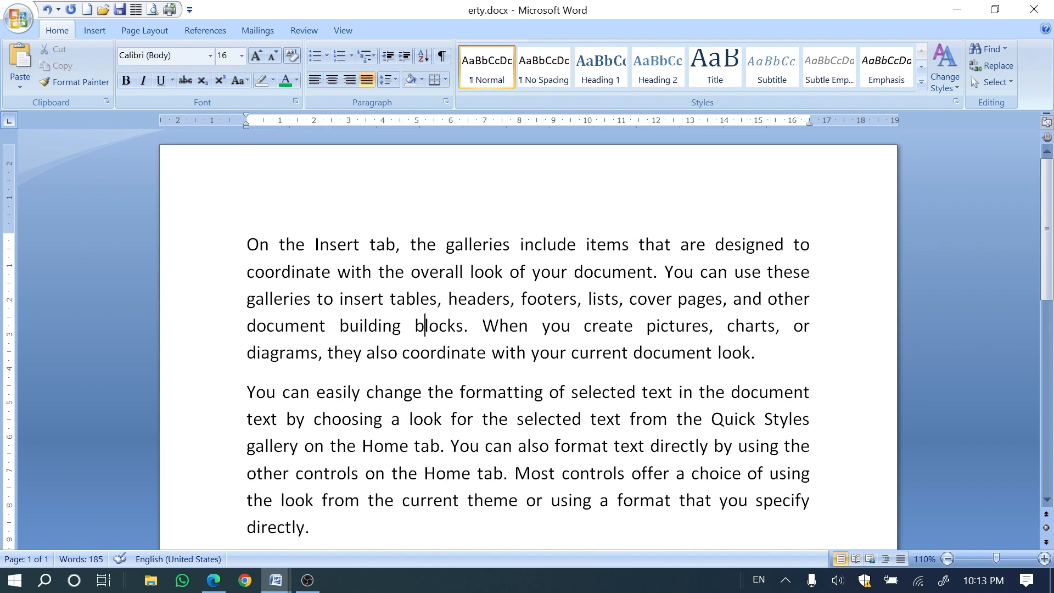
pyautogui.scroll(-2, 528, 339)
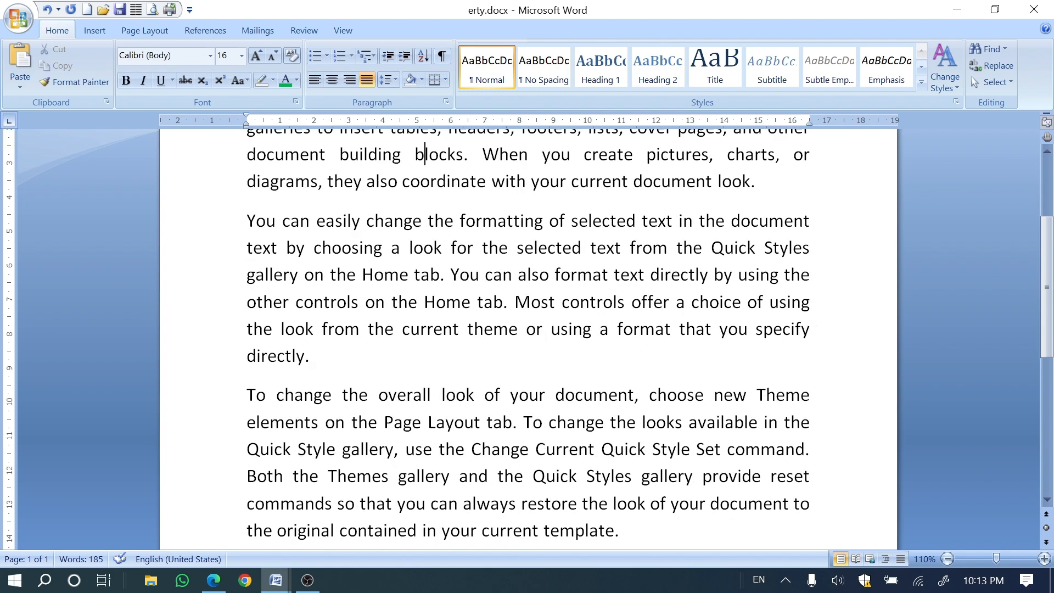
pyautogui.scroll(-1, 528, 339)
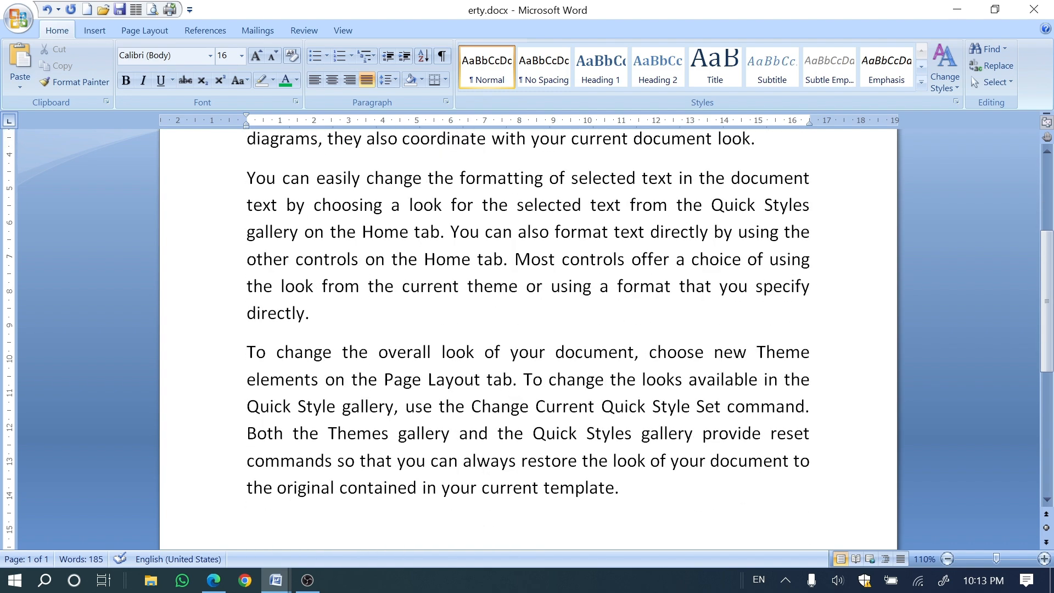
pyautogui.moveTo(485, 352); pyautogui.dragTo(494, 352)
pyautogui.click(494, 352)
# - Tick off the F1 entry for Help in the shortcuts PDF in Edge, and return to erty.docx in Word
pyautogui.click(205, 590)
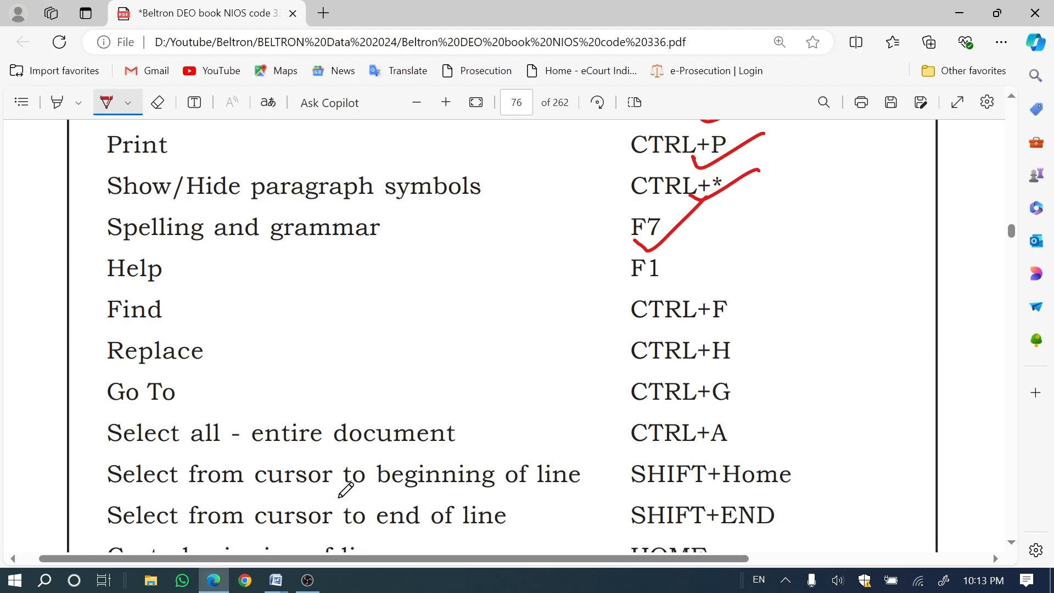
pyautogui.moveTo(608, 272); pyautogui.dragTo(688, 258)
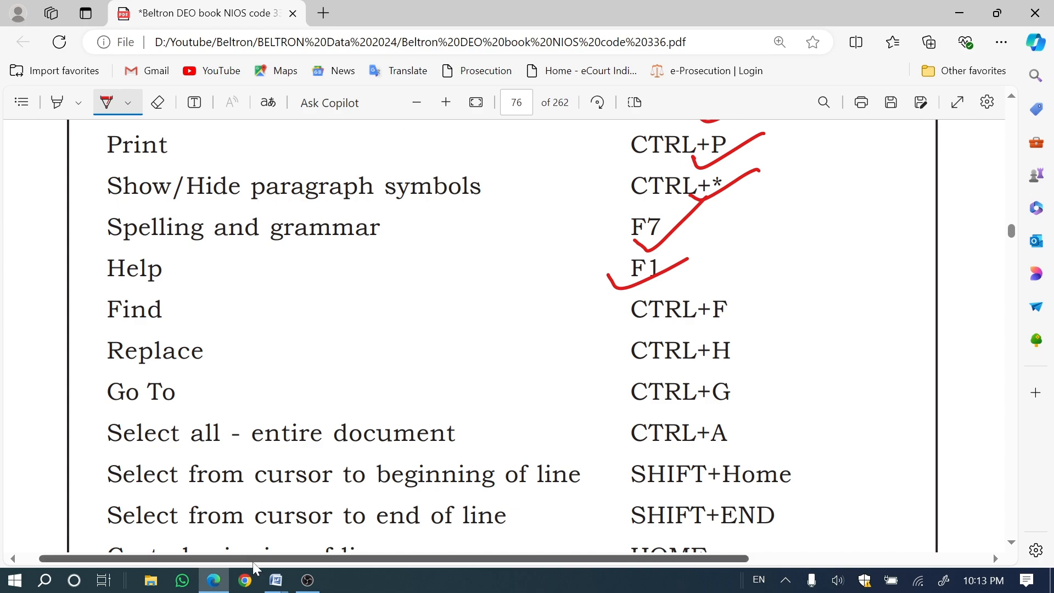
pyautogui.moveTo(275, 580)
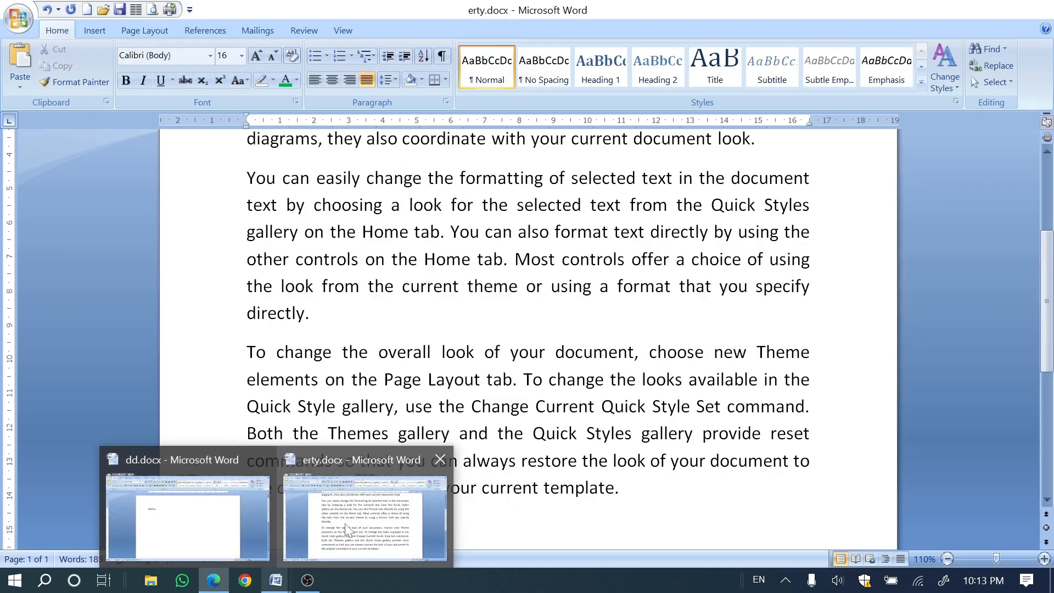
pyautogui.click(347, 530)
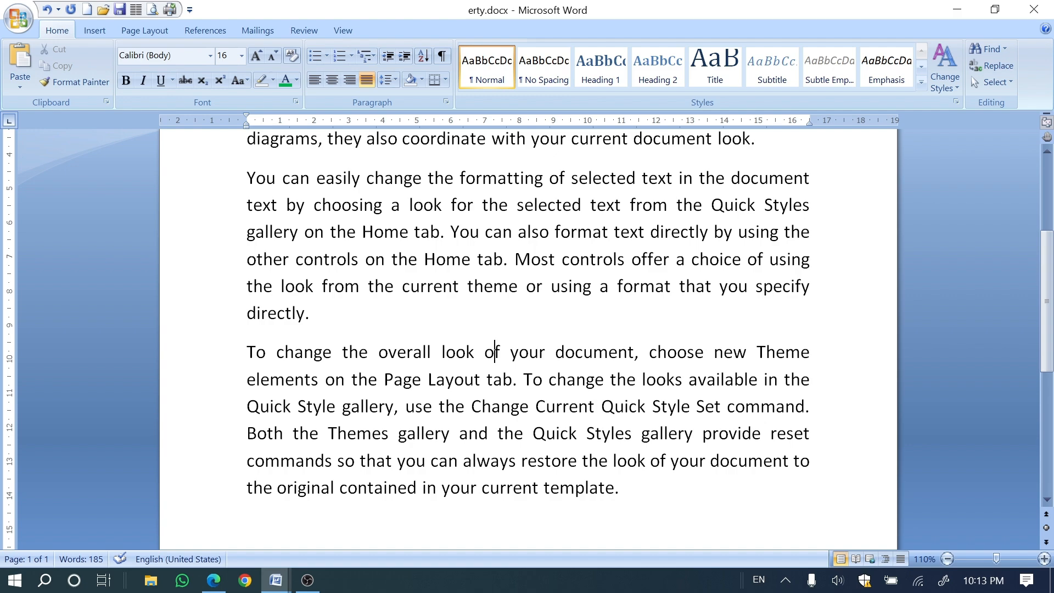
# - Open Word Help, search it for "bullet", look through the listed topics, and close the help window
pyautogui.press('F1')
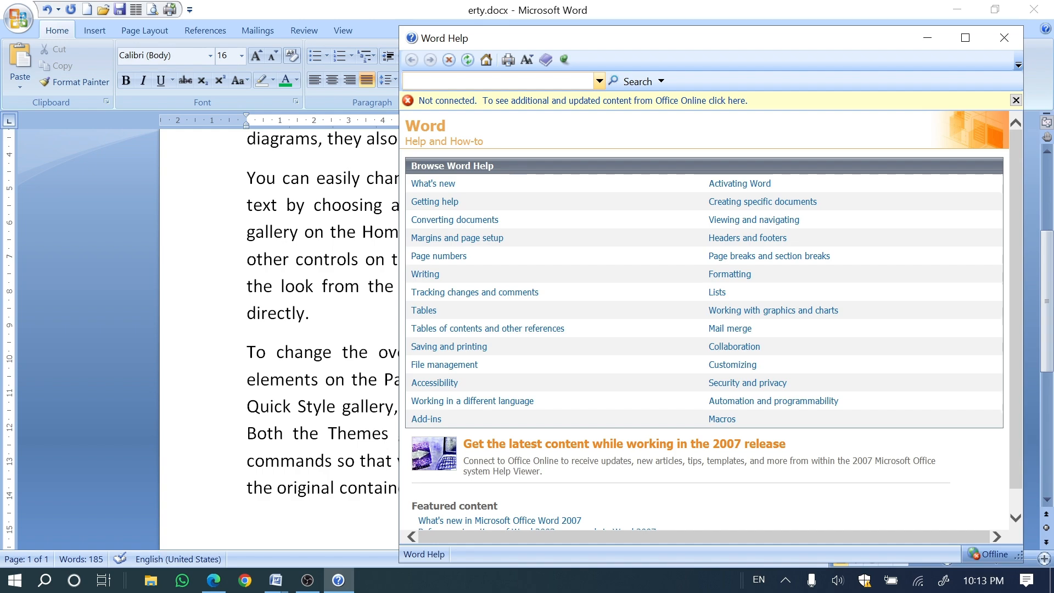
pyautogui.write('bullet')
pyautogui.press('Return')
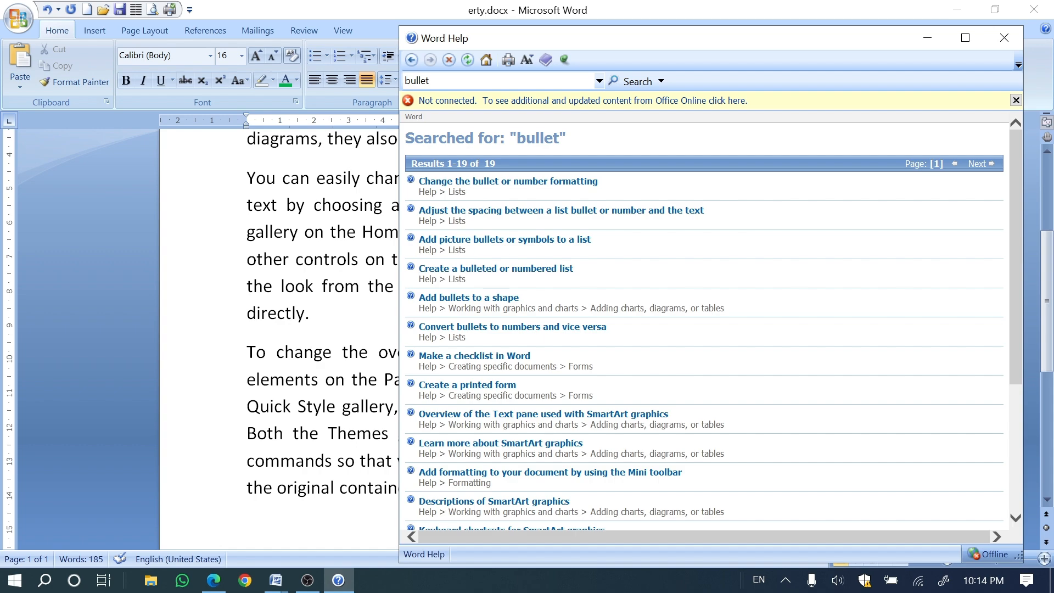
pyautogui.scroll(-3, 704, 324)
pyautogui.scroll(3, 704, 324)
pyautogui.click(1004, 38)
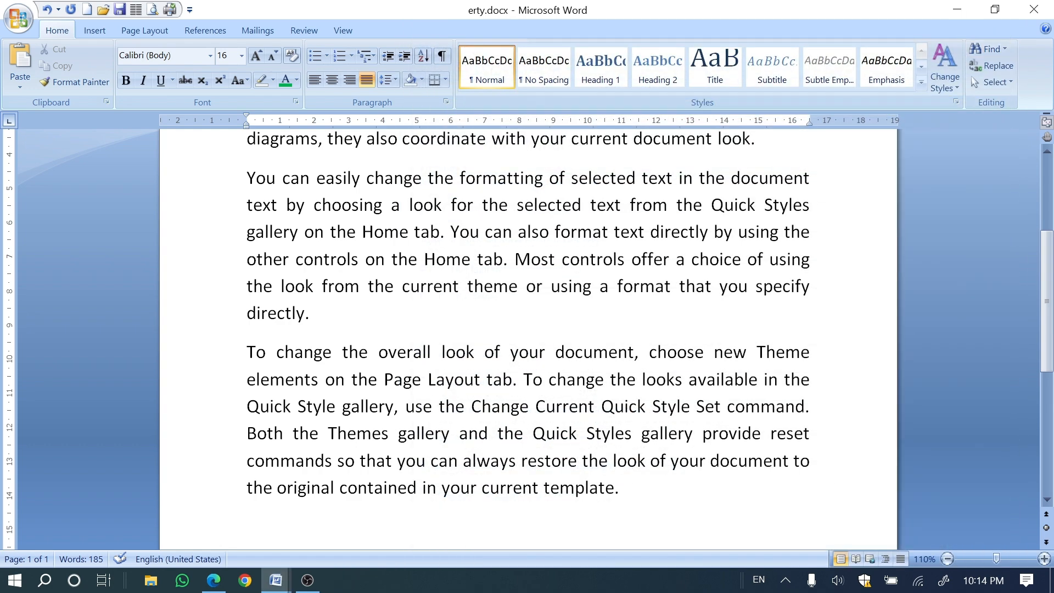
pyautogui.click(311, 313)
# - Switch to the PDF in Edge, tick off the CTRL+F entry for Find, and return to erty.docx in Word
pyautogui.click(213, 580)
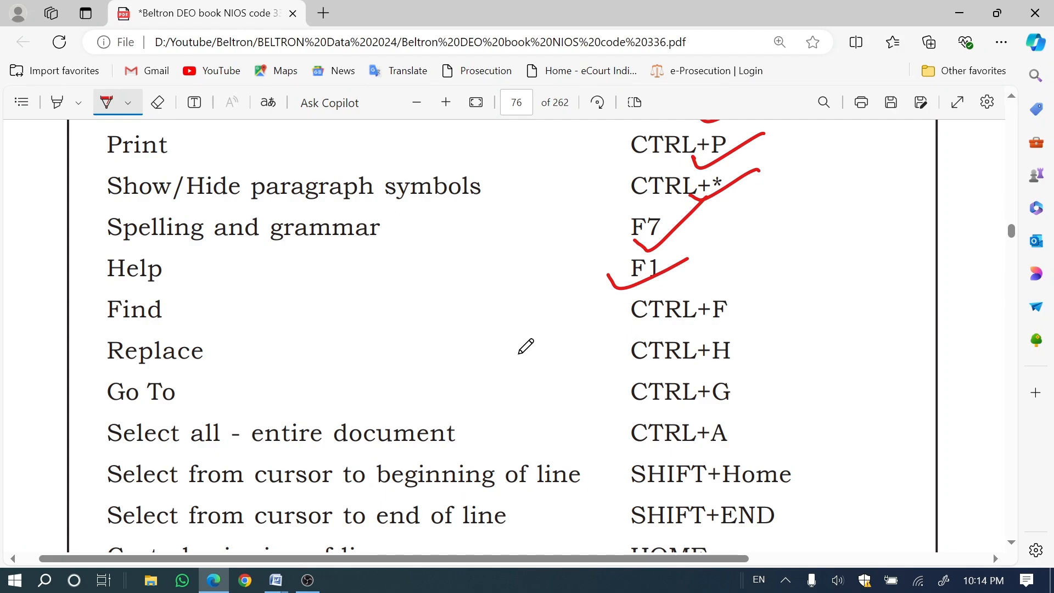
pyautogui.moveTo(699, 323); pyautogui.dragTo(760, 303)
pyautogui.hotkey('alt', 'Tab')
# - Open Find in erty.docx and search for "text", stepping through its successive occurrences
pyautogui.scroll(3, 519, 354)
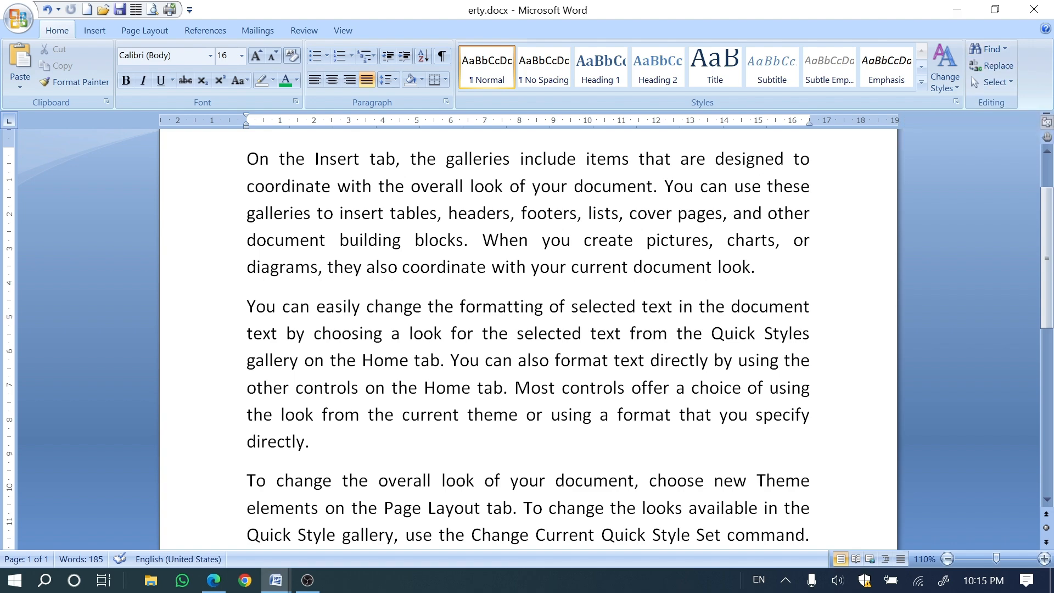
pyautogui.hotkey('ctrl', 'f')
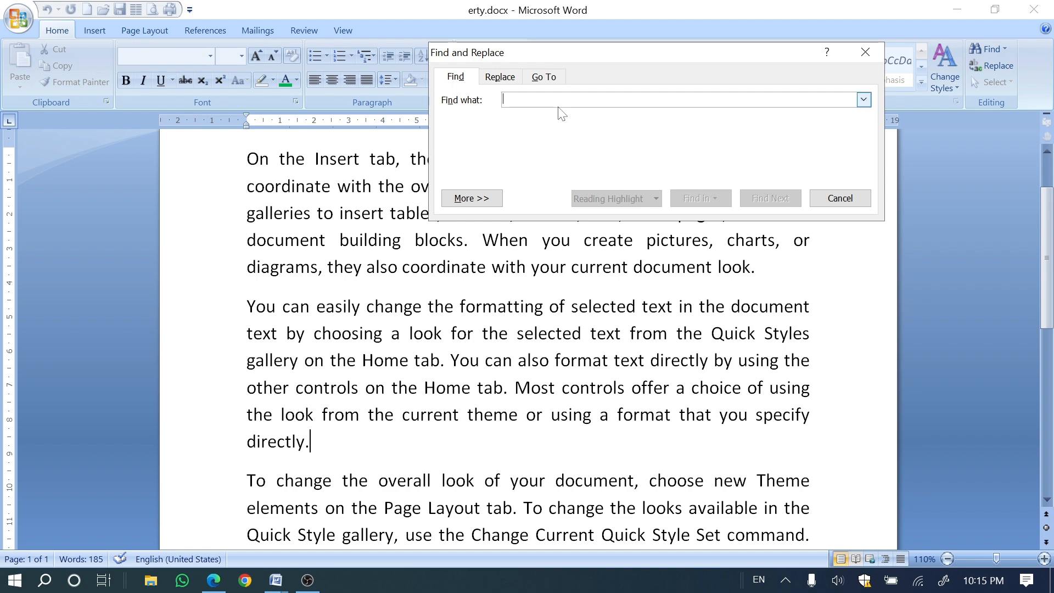
pyautogui.write('text')
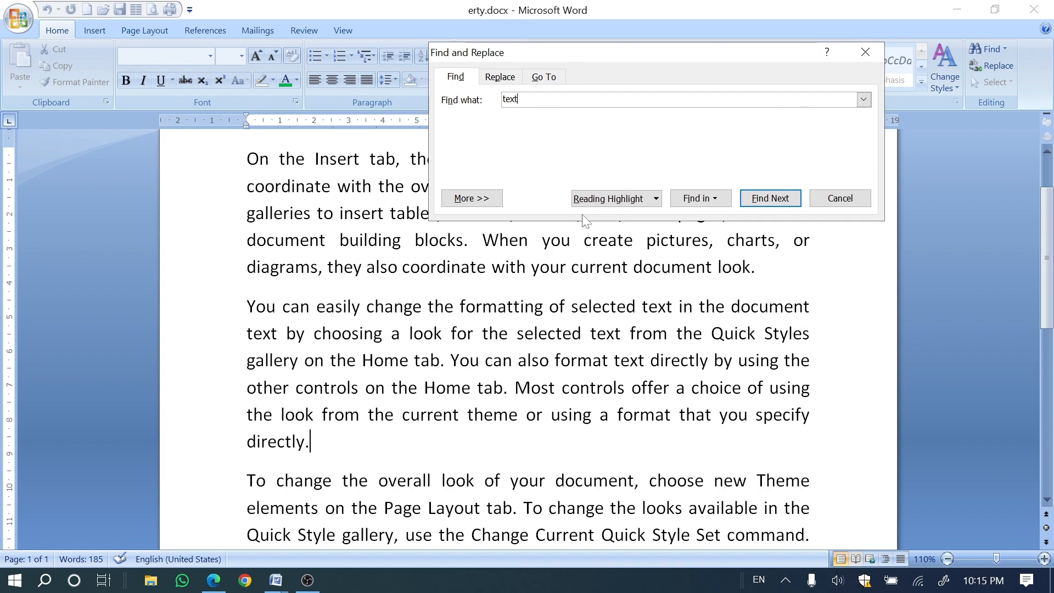
pyautogui.click(763, 199)
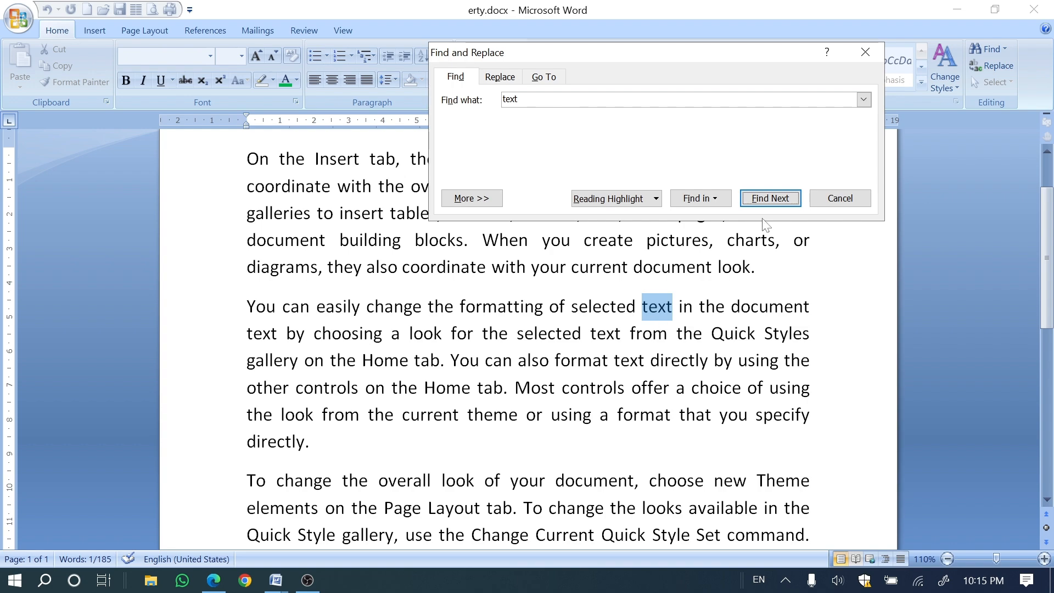
pyautogui.click(765, 200)
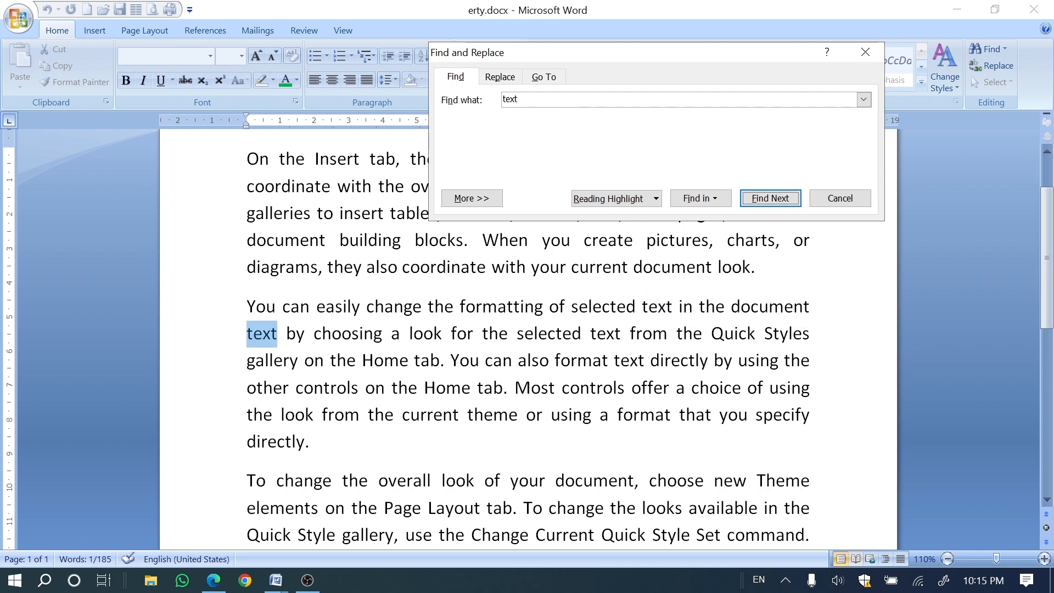
pyautogui.click(769, 200)
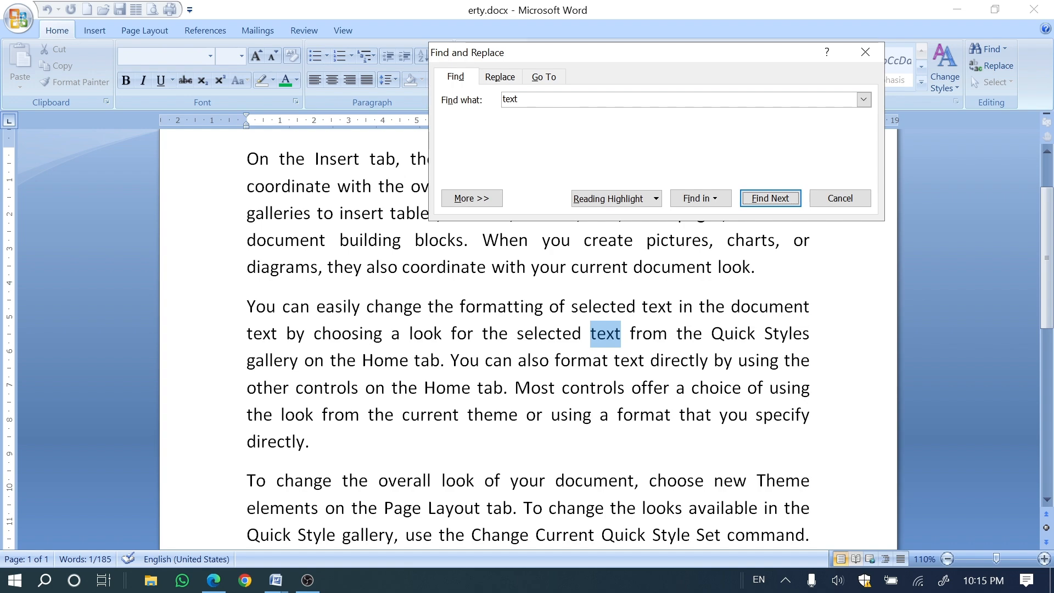
pyautogui.click(761, 203)
pyautogui.click(760, 204)
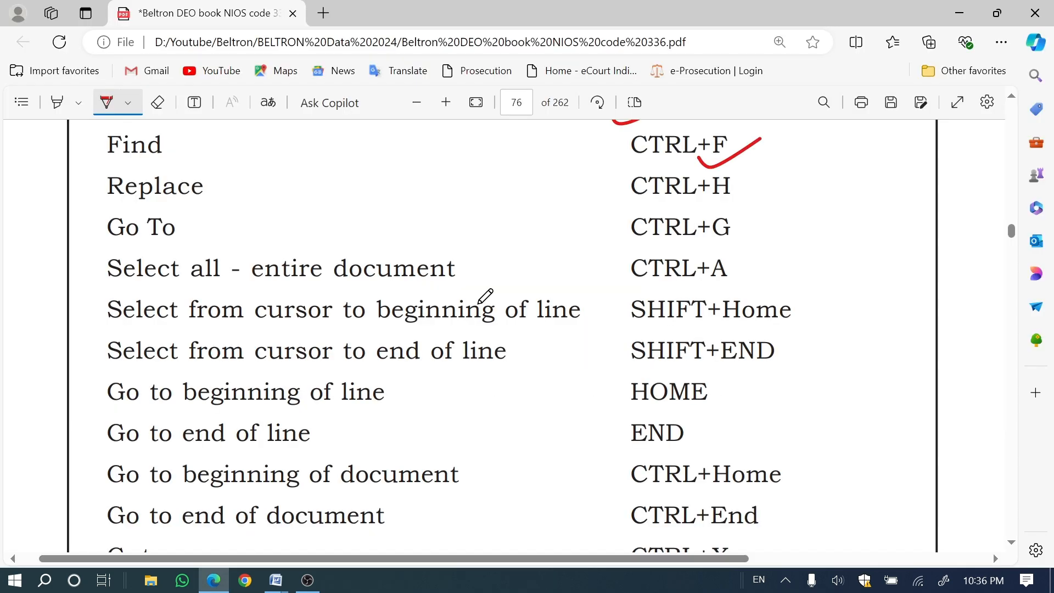
# - Tick off the CTRL+H entry for Replace in the shortcuts PDF in Edge, and return to erty.docx in Word
pyautogui.moveTo(698, 201); pyautogui.dragTo(762, 174)
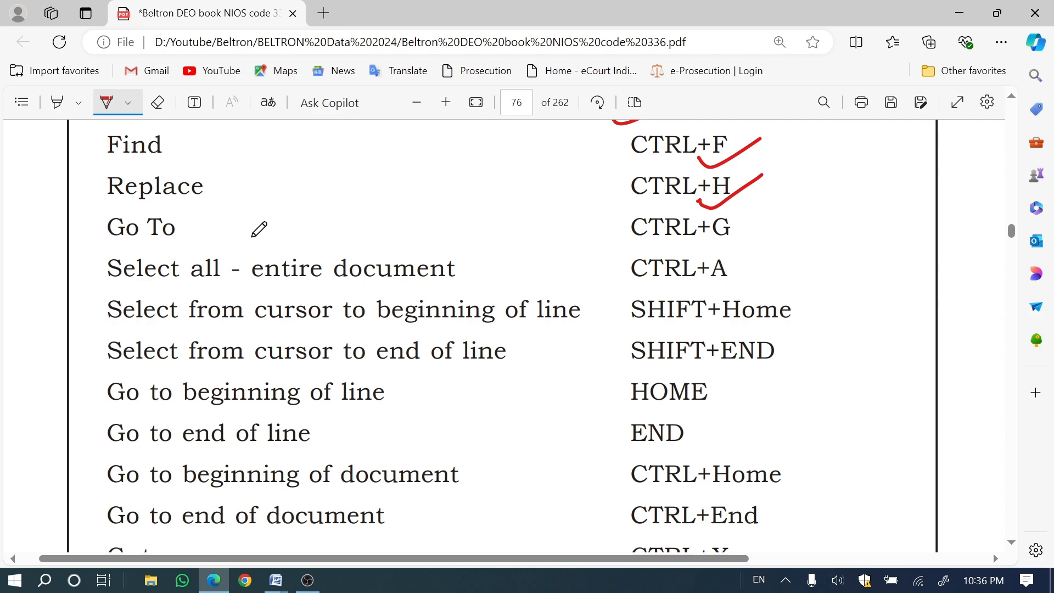
pyautogui.moveTo(275, 580)
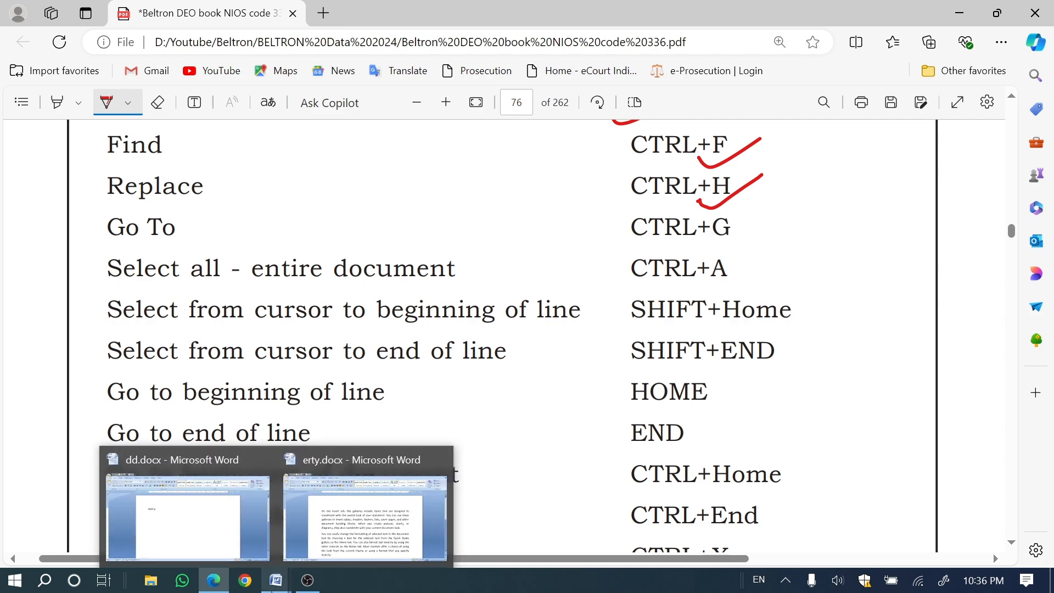
pyautogui.click(333, 541)
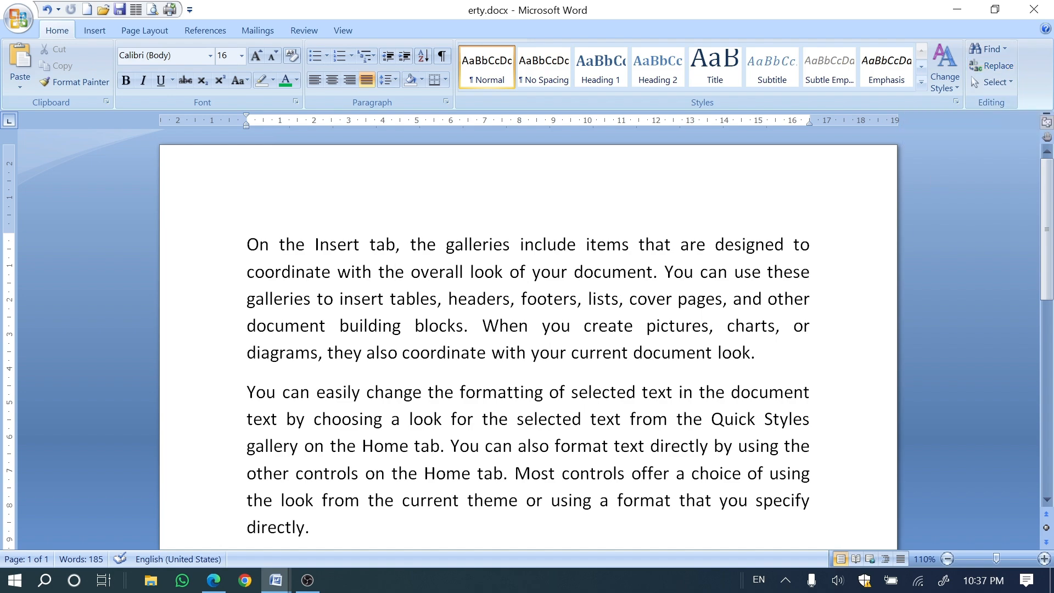
# - Use Replace to find "the" and substitute "Apple", replacing only the match inside "these" in the first paragraph
pyautogui.hotkey('ctrl', 'h')
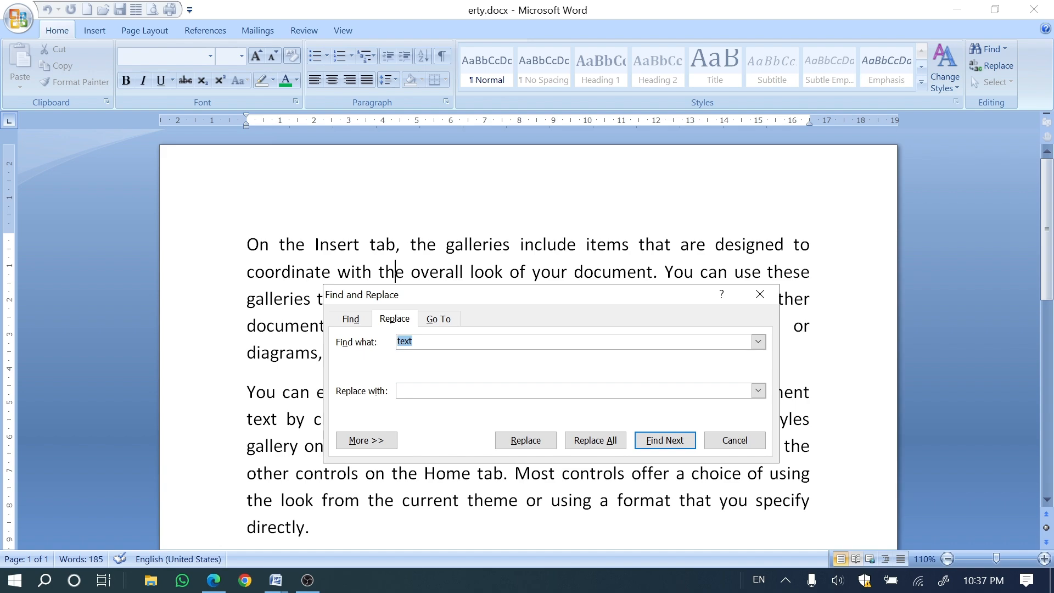
pyautogui.write('the')
pyautogui.write('Appl')
pyautogui.write('e')
pyautogui.click(549, 440)
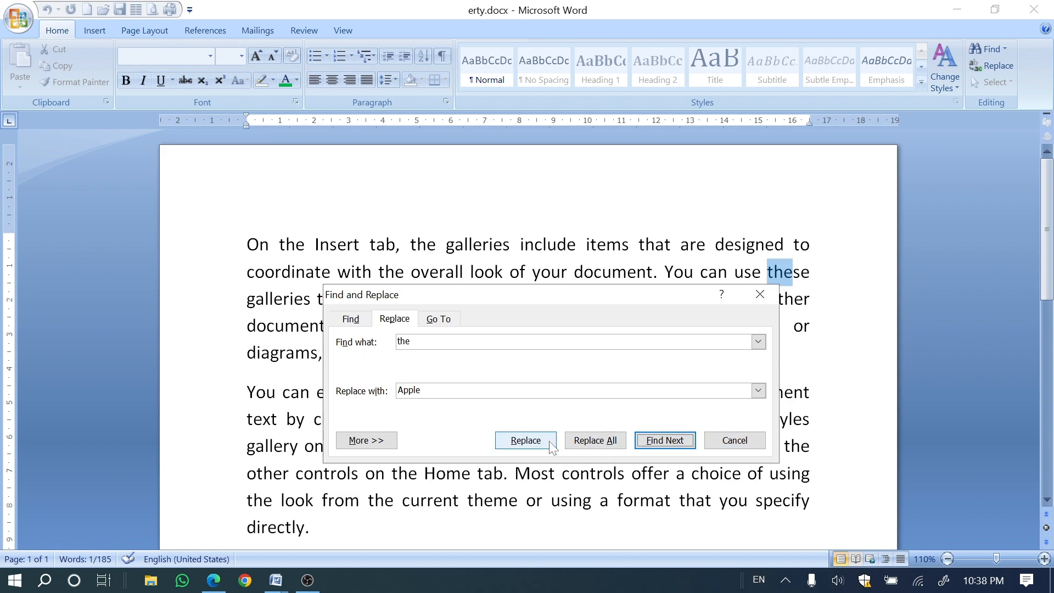
pyautogui.click(549, 440)
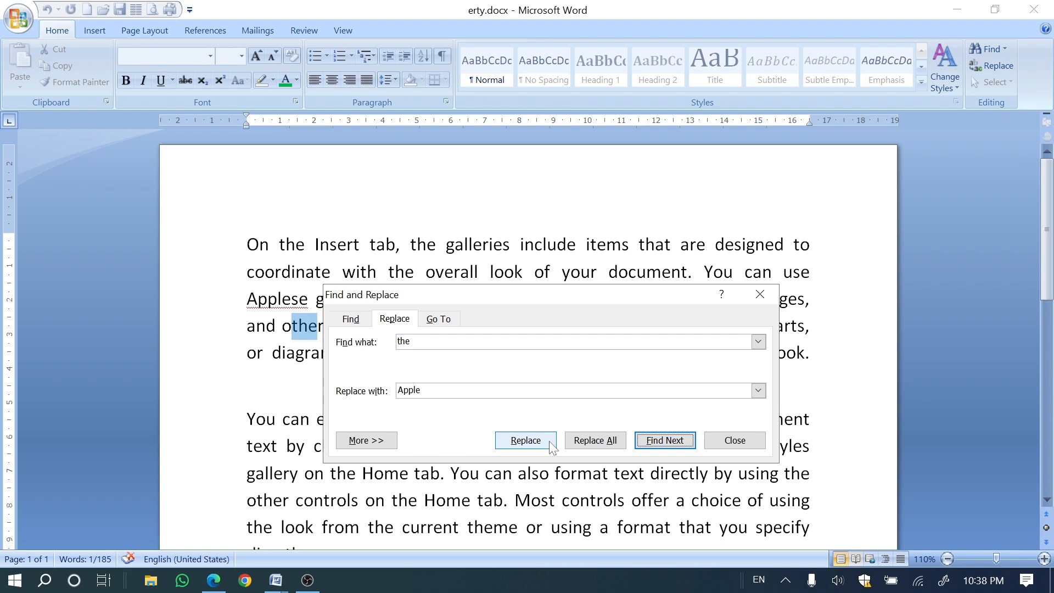
# - Replace all remaining occurrences of "the" with "Apple", close Find and Replace, and review the changed text
pyautogui.click(569, 440)
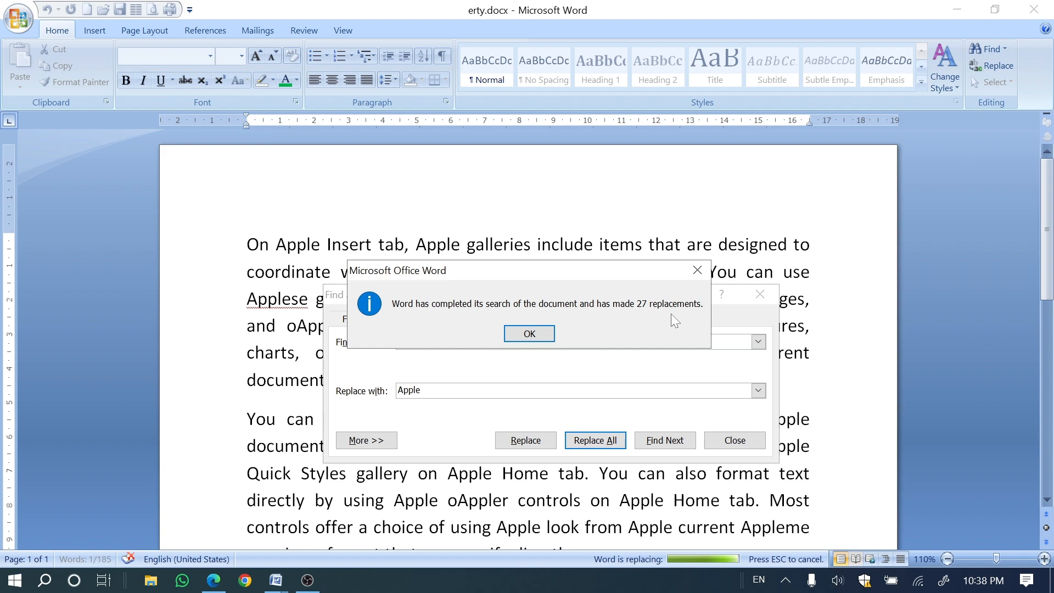
pyautogui.click(516, 335)
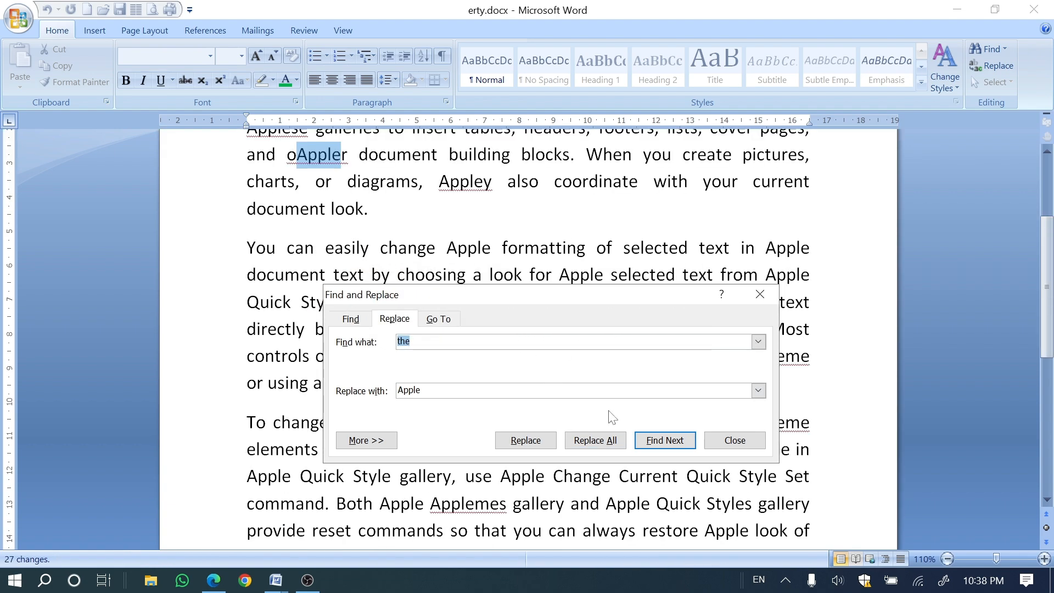
pyautogui.click(714, 443)
pyautogui.scroll(2, 527, 329)
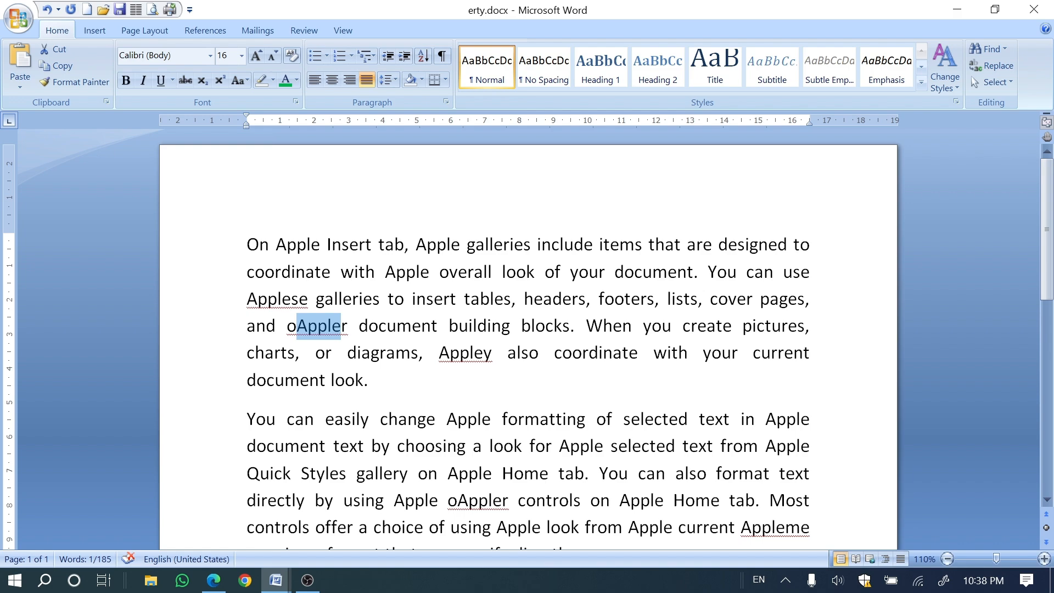
pyautogui.scroll(-1, 527, 340)
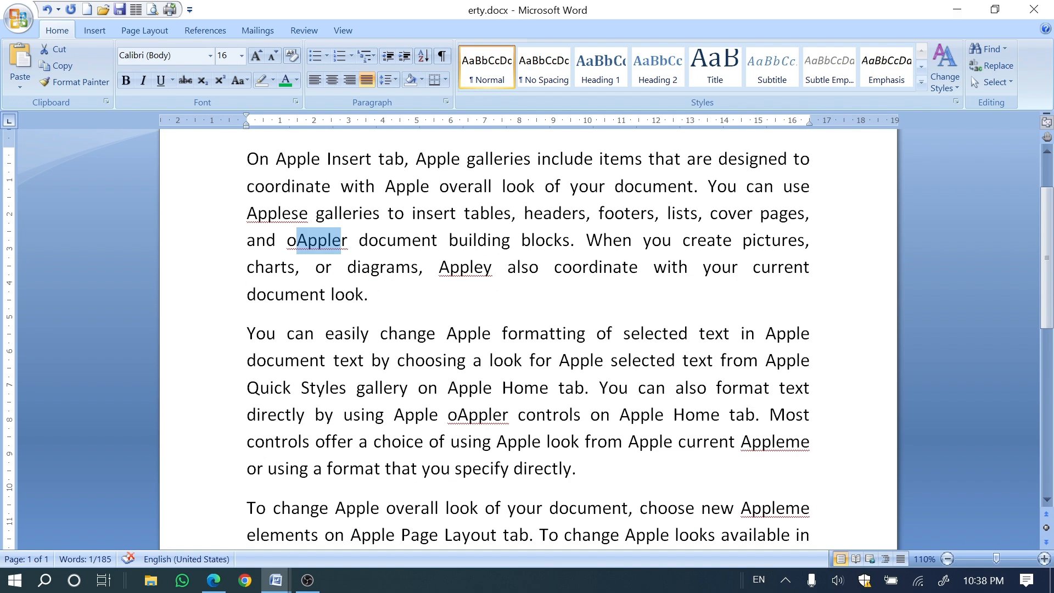
pyautogui.scroll(-1, 527, 340)
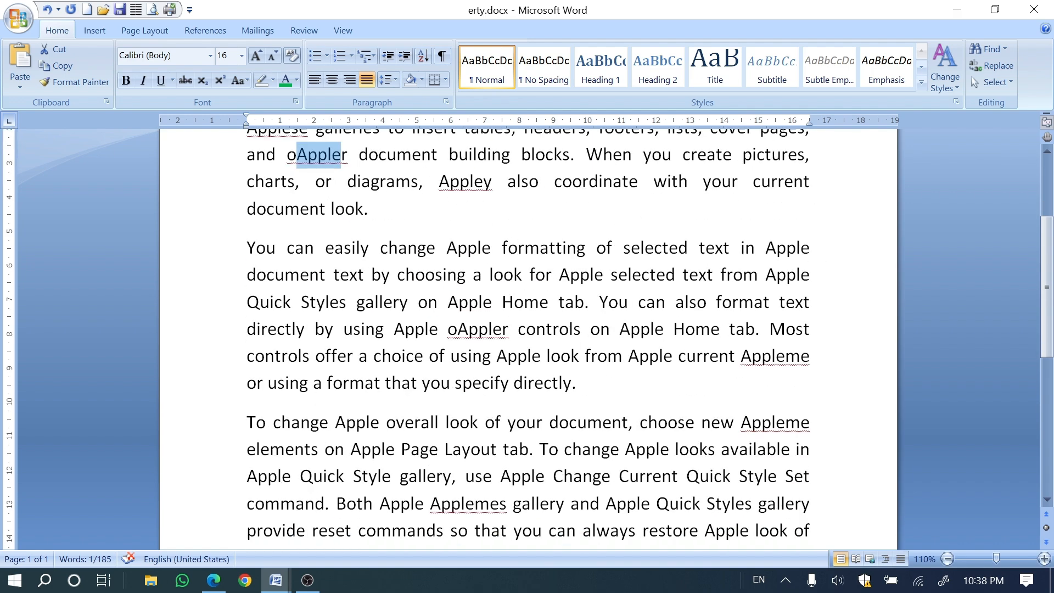
pyautogui.scroll(-1, 527, 341)
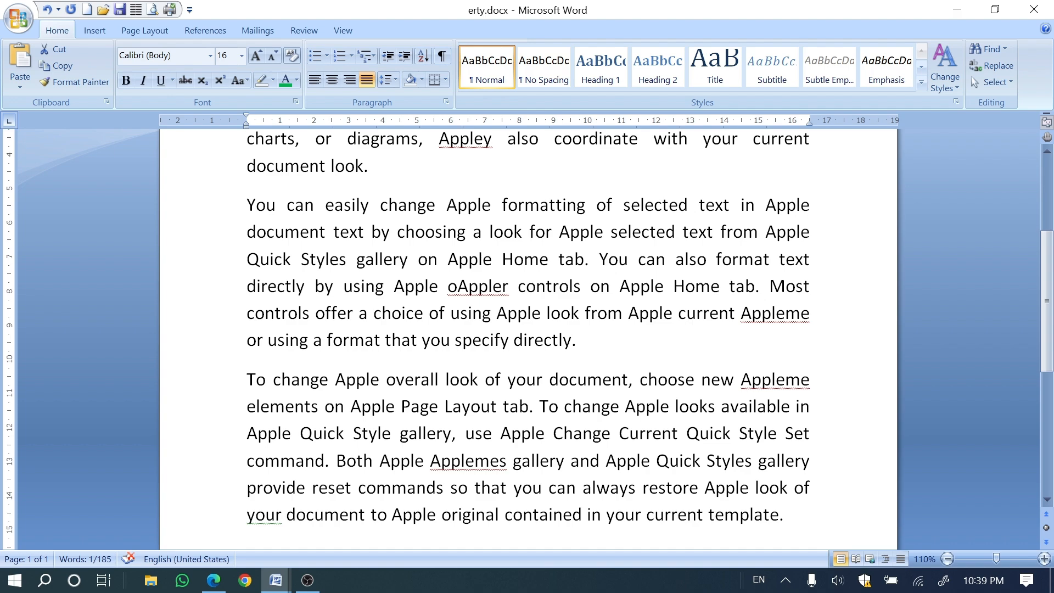
# - Undo the replacement of all remaining "the" occurrences and check the first paragraph
pyautogui.click(536, 433)
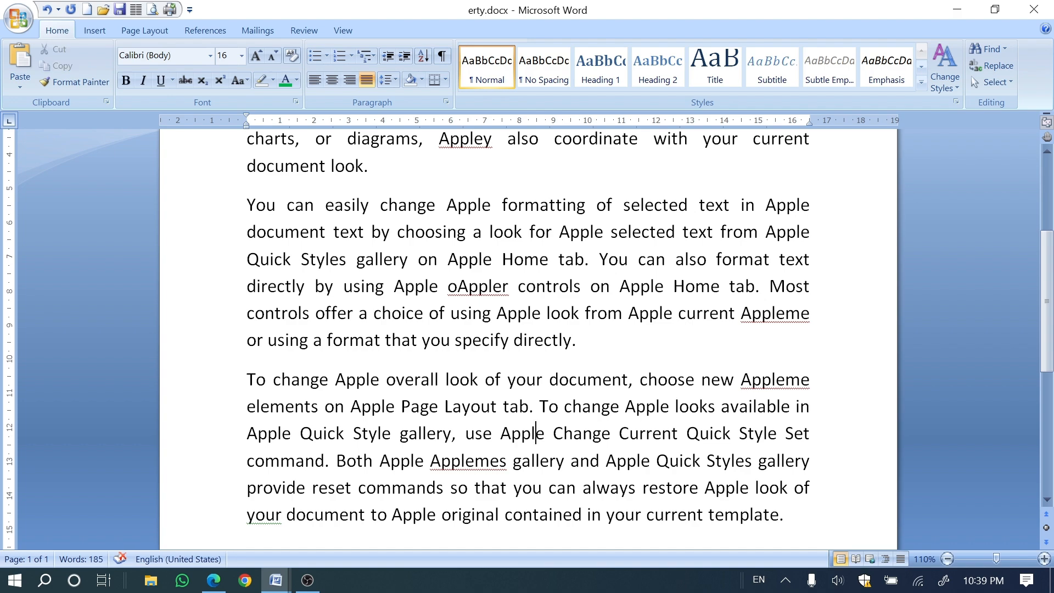
pyautogui.hotkey('ctrl', 'z')
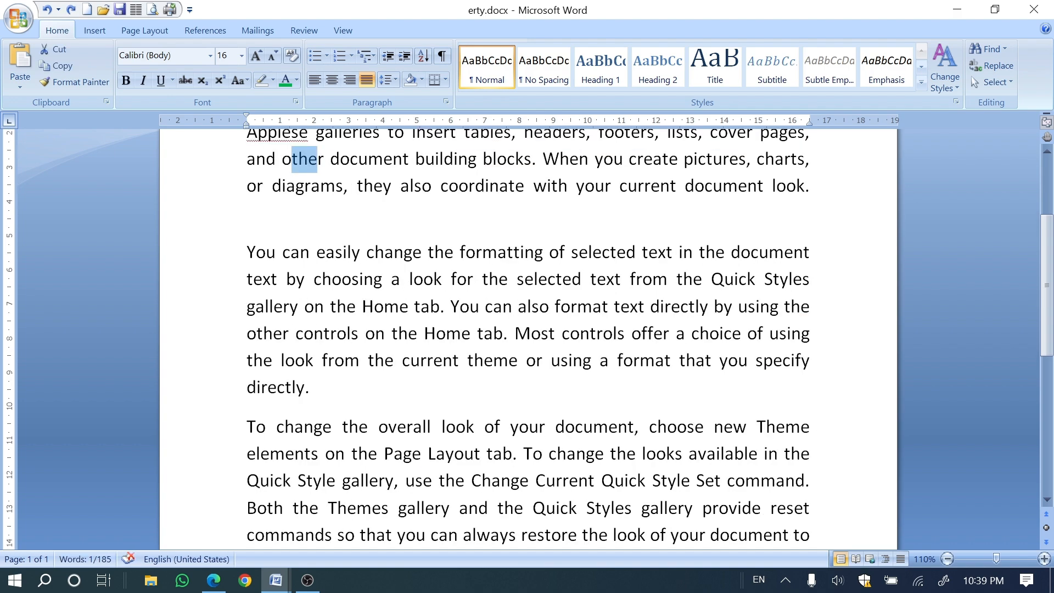
pyautogui.scroll(3, 527, 341)
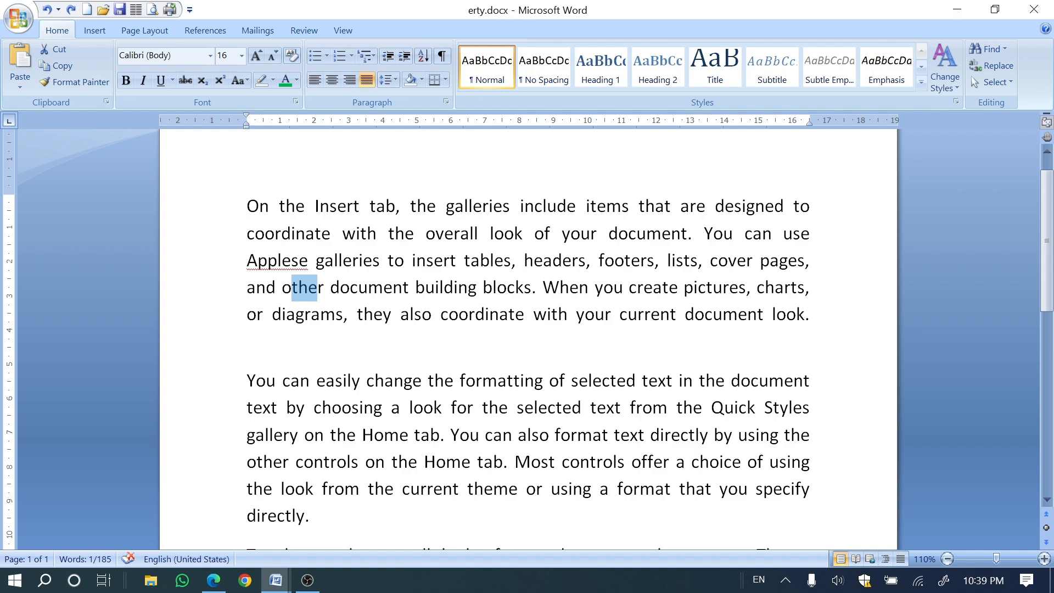
pyautogui.click(387, 260)
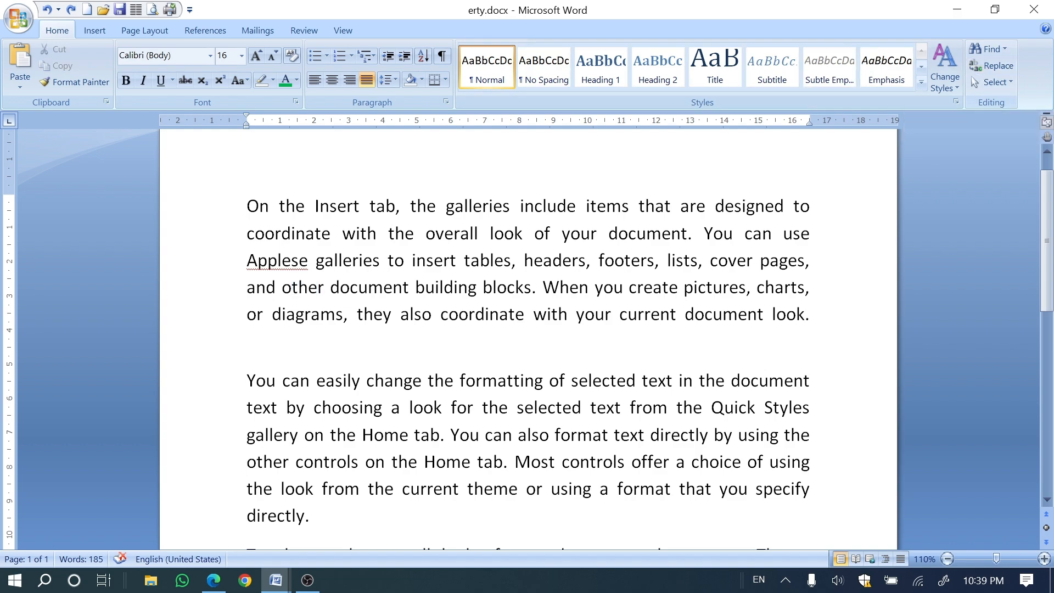
# - Switch to the PDF in Edge, tick off the CTRL+G and CTRL+A entries, and return to erty.docx in Word
pyautogui.click(223, 587)
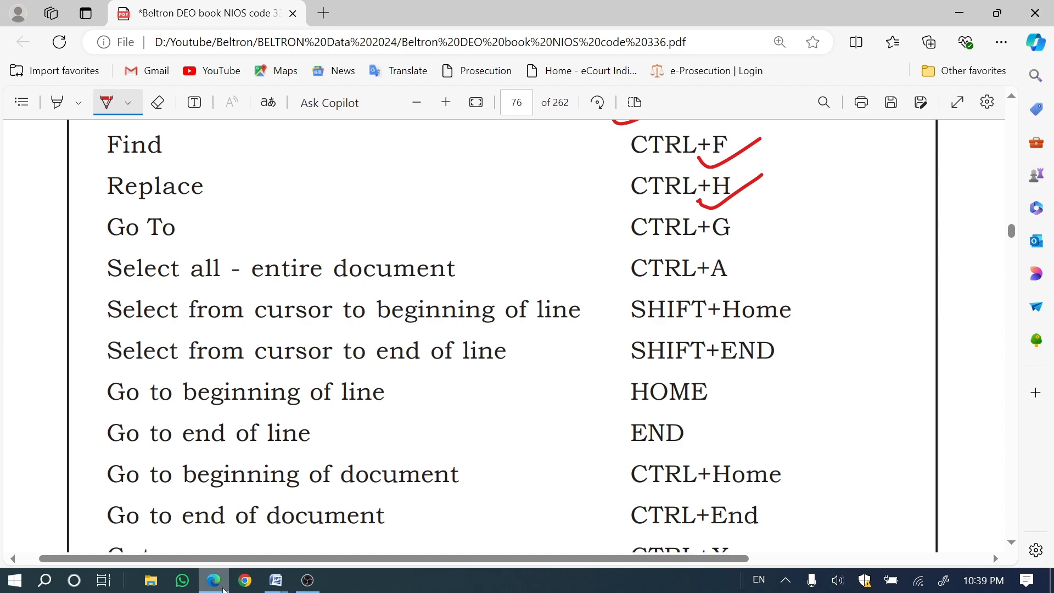
pyautogui.moveTo(679, 236); pyautogui.dragTo(773, 215)
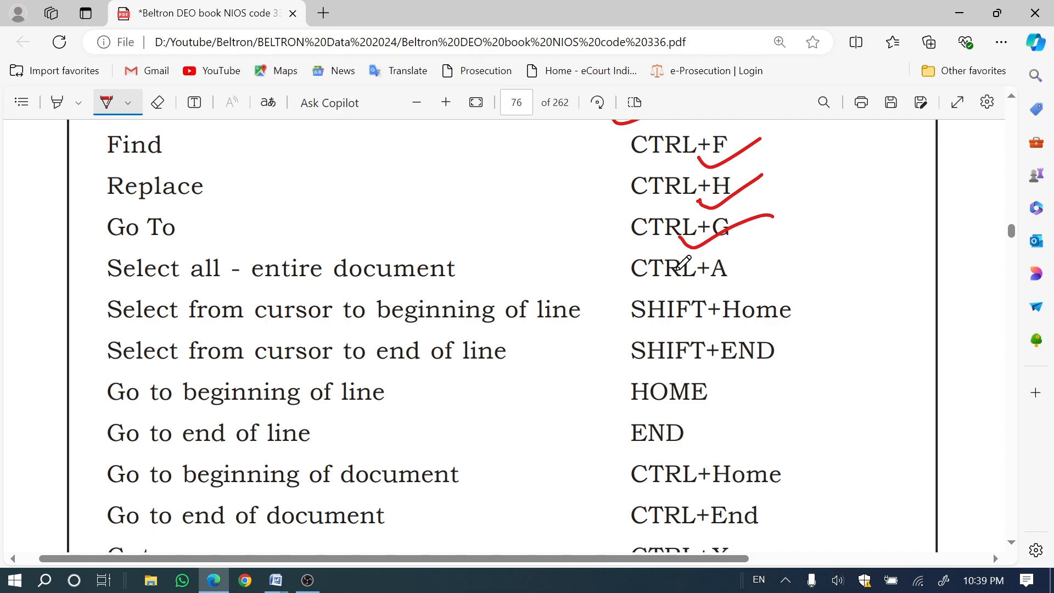
pyautogui.moveTo(675, 279)
pyautogui.mouseDown()
pyautogui.moveTo(686, 290)
pyautogui.moveTo(735, 257)
pyautogui.mouseUp()
pyautogui.moveTo(276, 579)
pyautogui.click(365, 499)
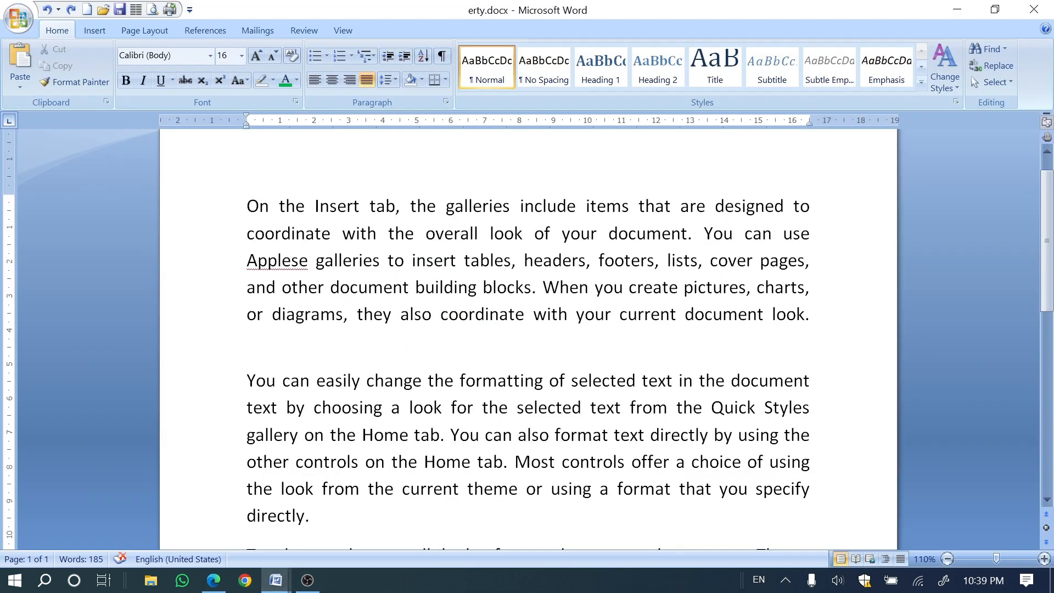
# - Select the entire text of erty.docx, look over the selection from end to start, and deselect it
pyautogui.click(1006, 83)
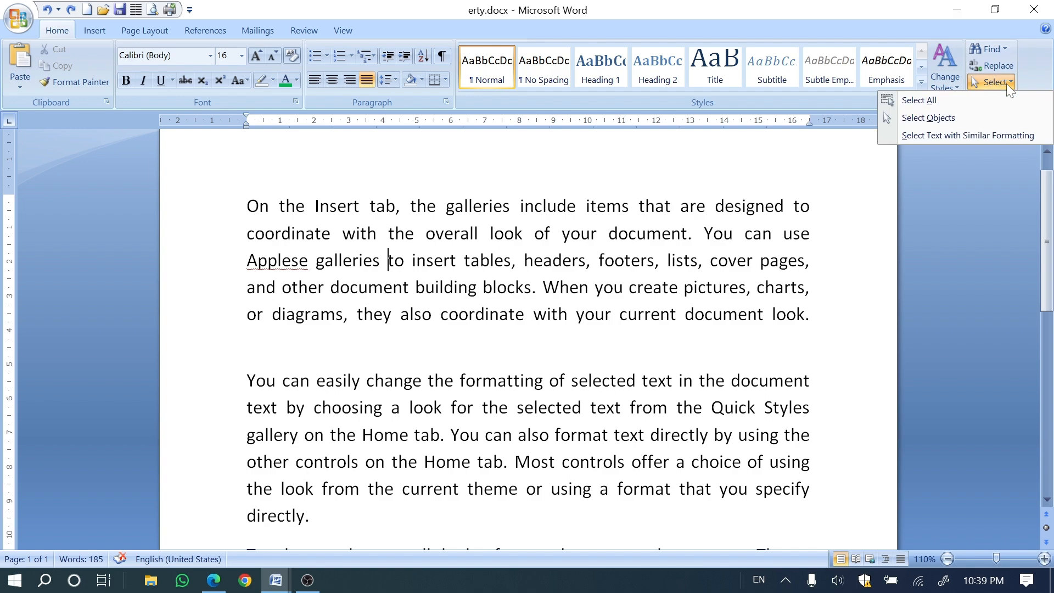
pyautogui.click(698, 260)
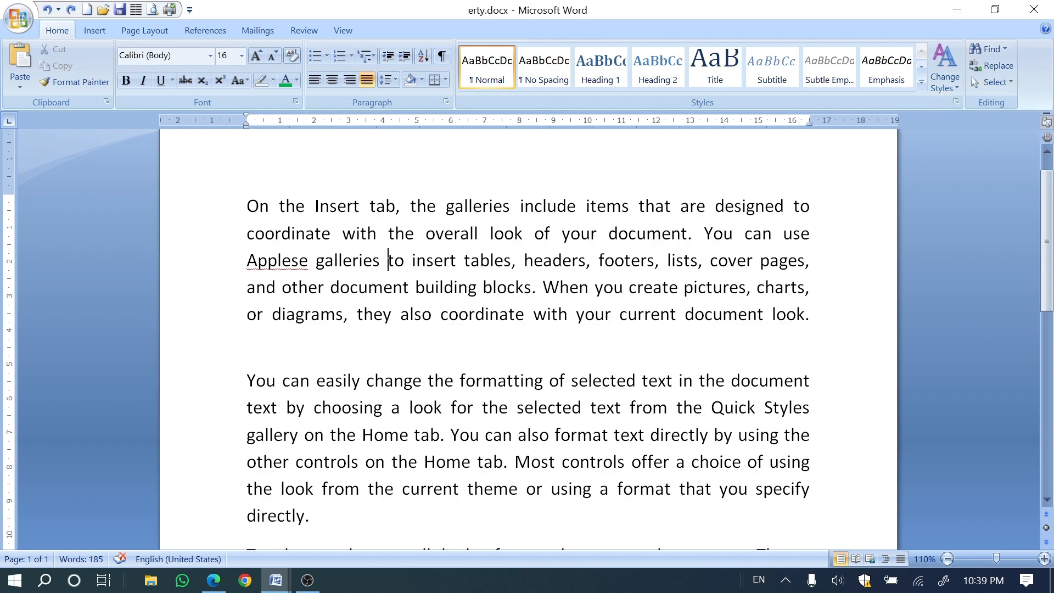
pyautogui.hotkey('ctrl', 'a')
pyautogui.scroll(-4, 612, 343)
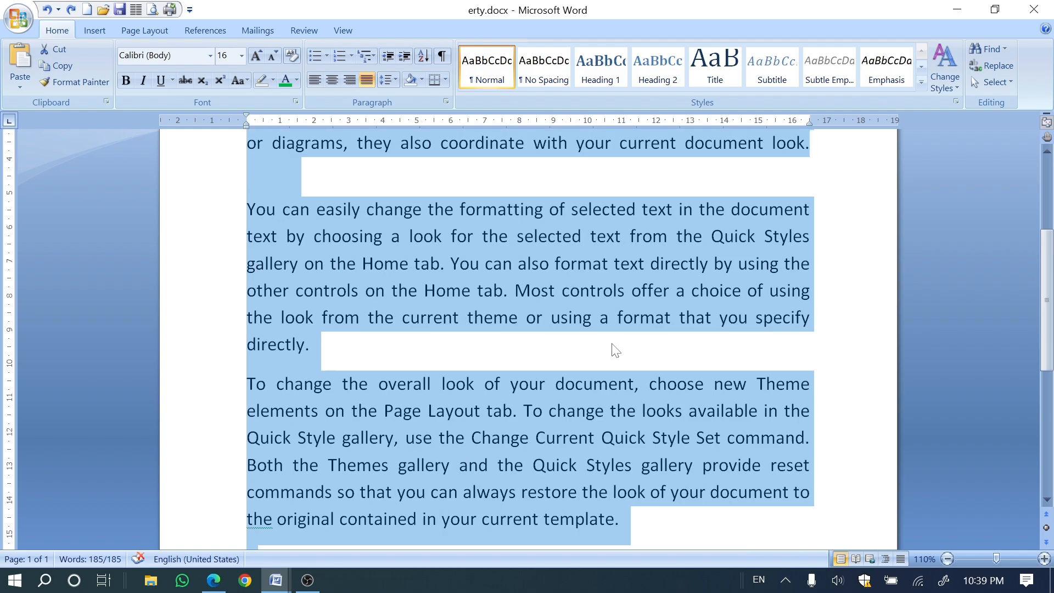
pyautogui.scroll(3, 612, 344)
pyautogui.scroll(4, 611, 343)
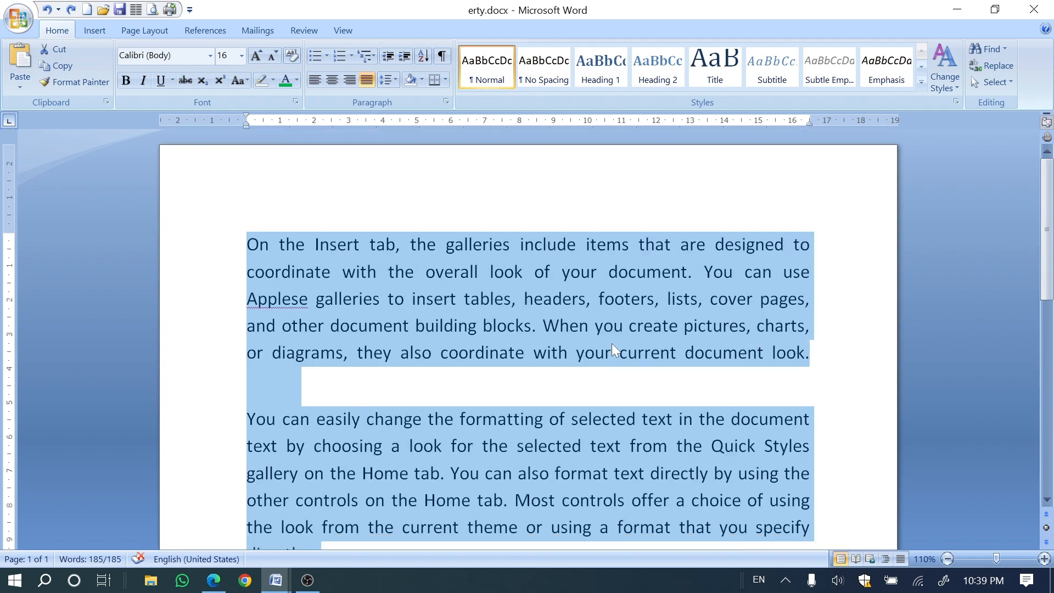
pyautogui.click(576, 373)
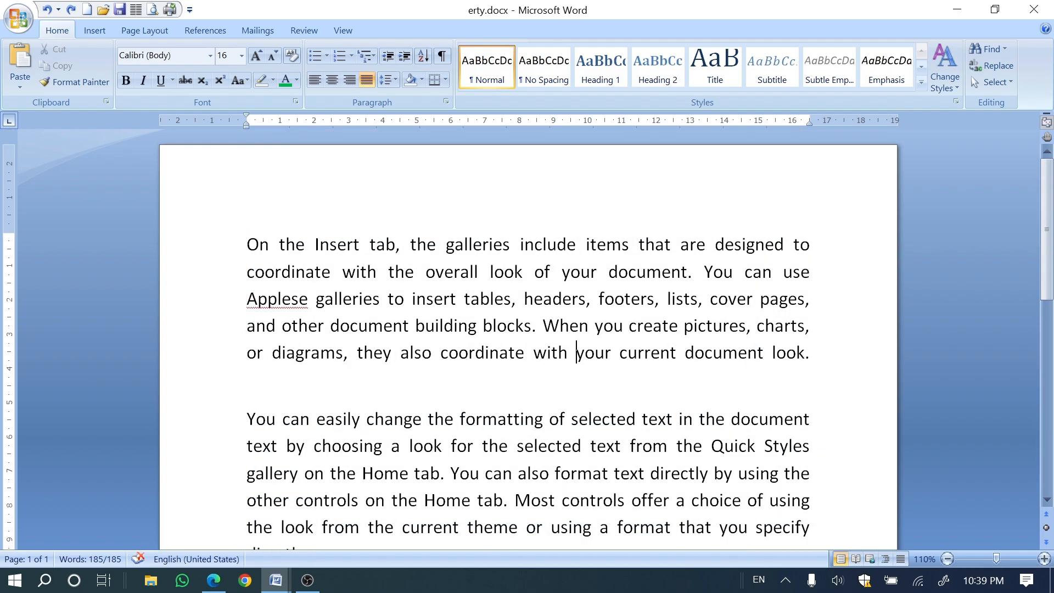
# - Insert three page breaks at the end of the document to add blank pages
pyautogui.hotkey('ctrl', 'End')
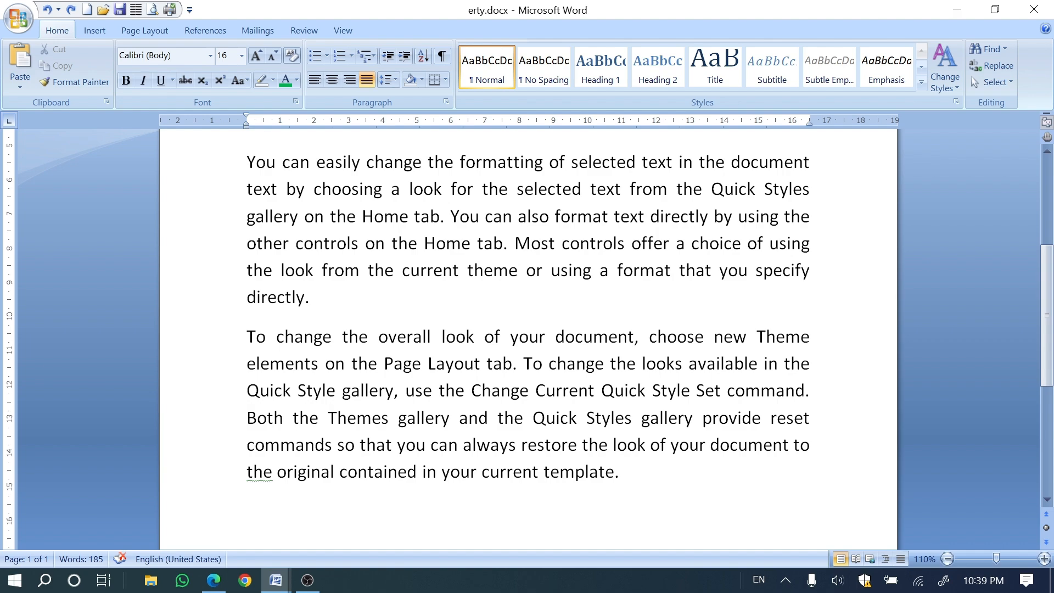
pyautogui.hotkey('ctrl', 'Return')
pyautogui.hotkey('ctrl', 'Return')
pyautogui.hotkey('ctrl', 'Return')
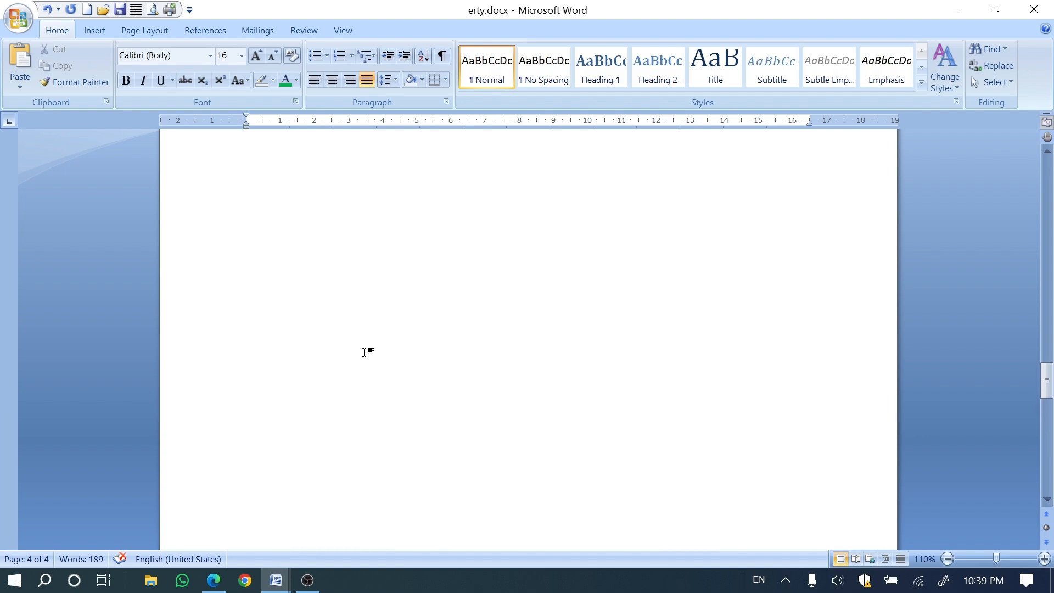
# - Select the entire document including the added blank pages, and look through the selection
pyautogui.scroll(10, 364, 352)
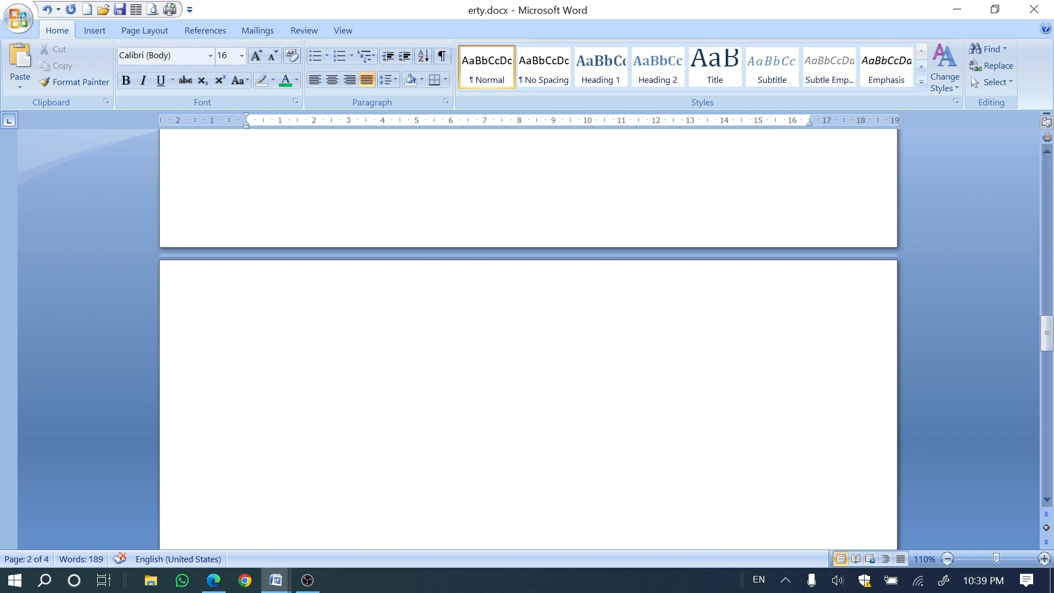
pyautogui.hotkey('ctrl', 'a')
pyautogui.scroll(5, 364, 354)
pyautogui.scroll(-10, 364, 352)
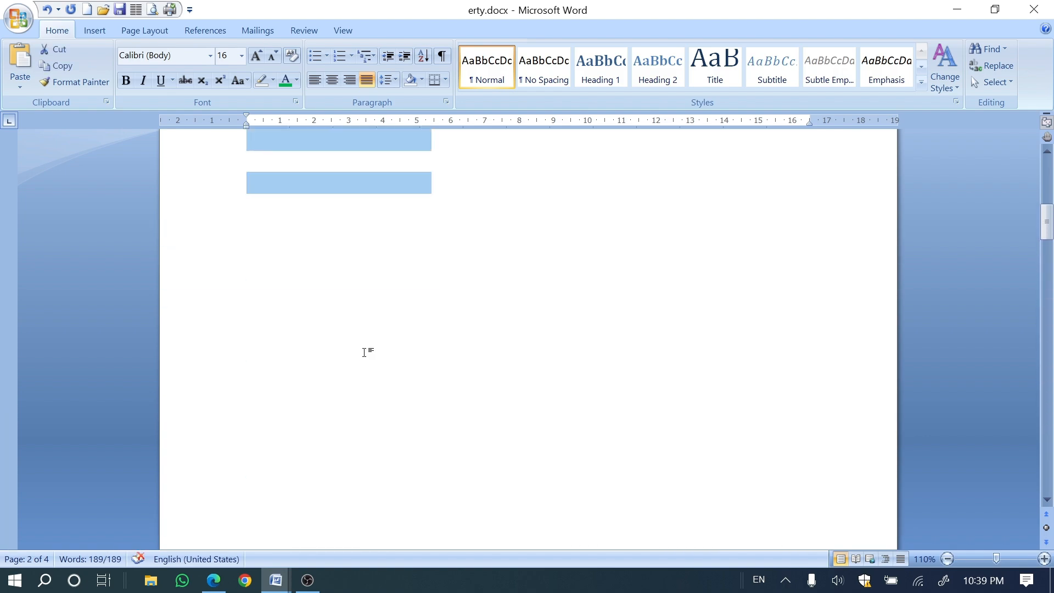
# - Look through the fully selected document from the last page back to the first, and deselect it
pyautogui.scroll(-10, 364, 351)
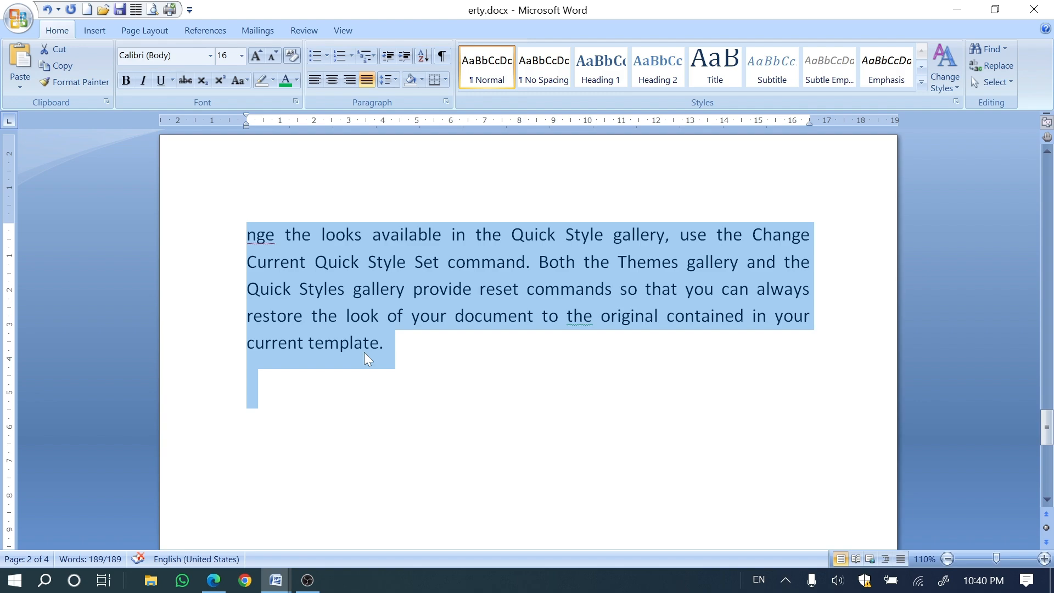
pyautogui.scroll(10, 364, 352)
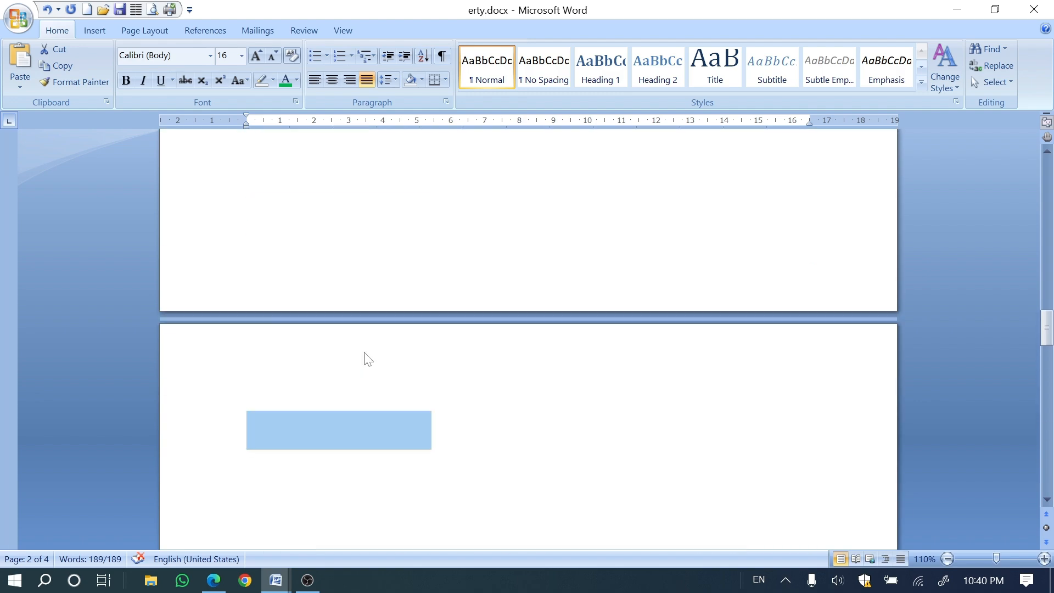
pyautogui.scroll(15, 366, 357)
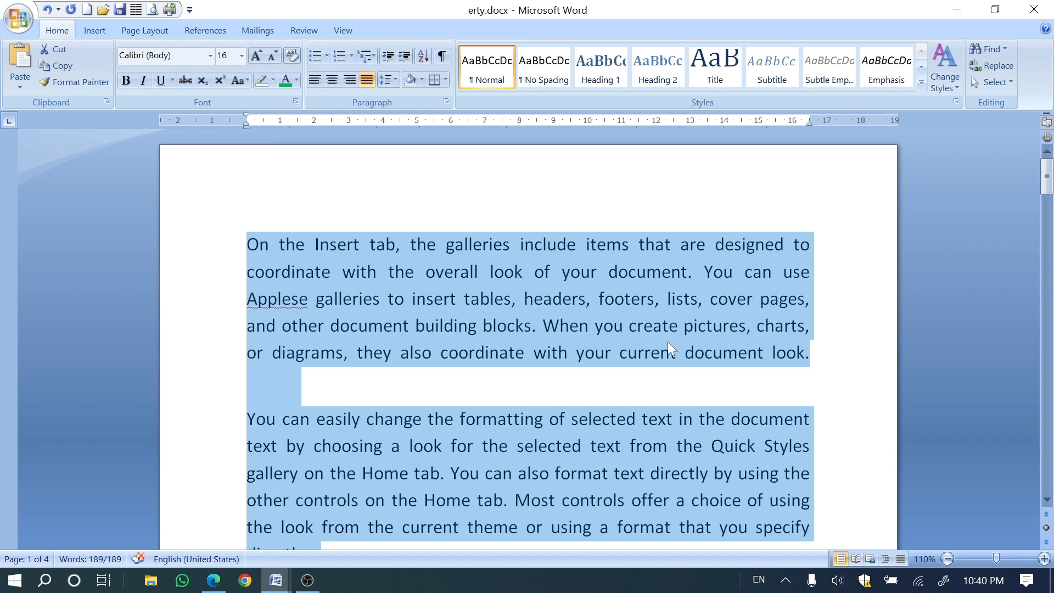
pyautogui.click(709, 326)
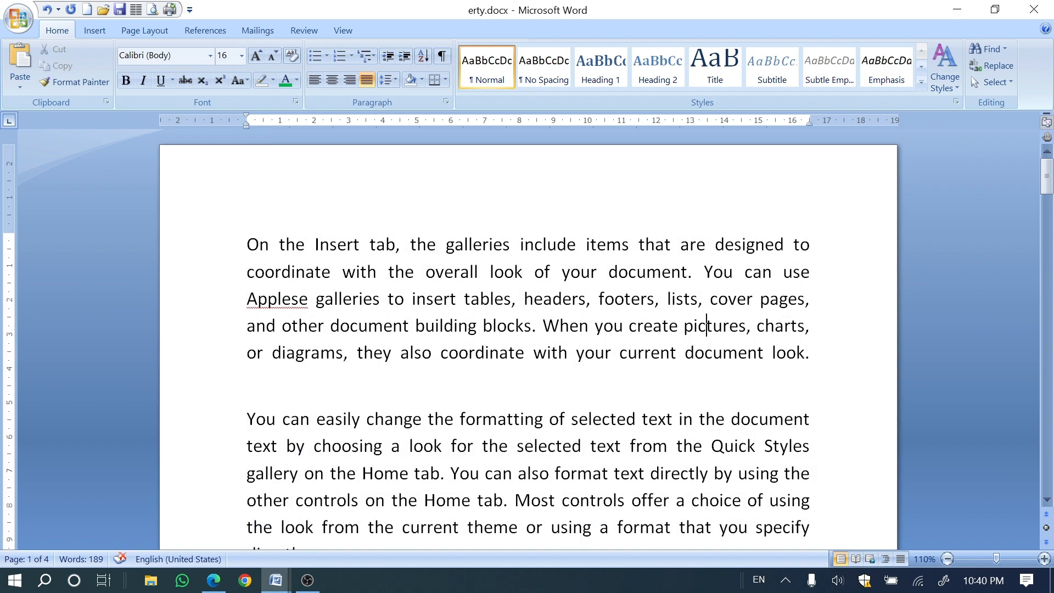
# - Use Go To to jump to line 4 of the document
pyautogui.click(1007, 51)
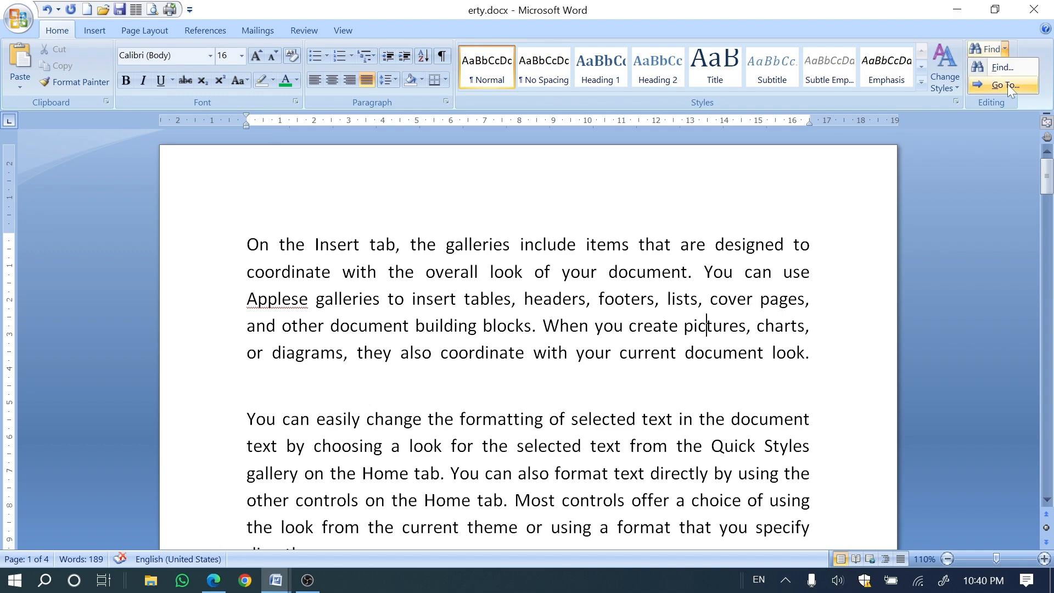
pyautogui.click(562, 351)
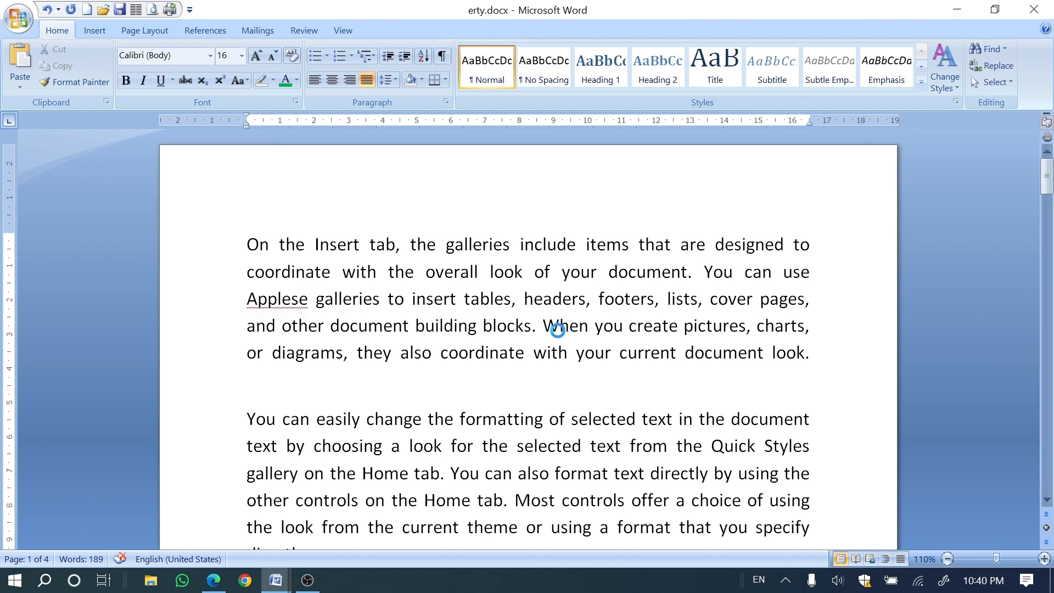
pyautogui.hotkey('ctrl', 'g')
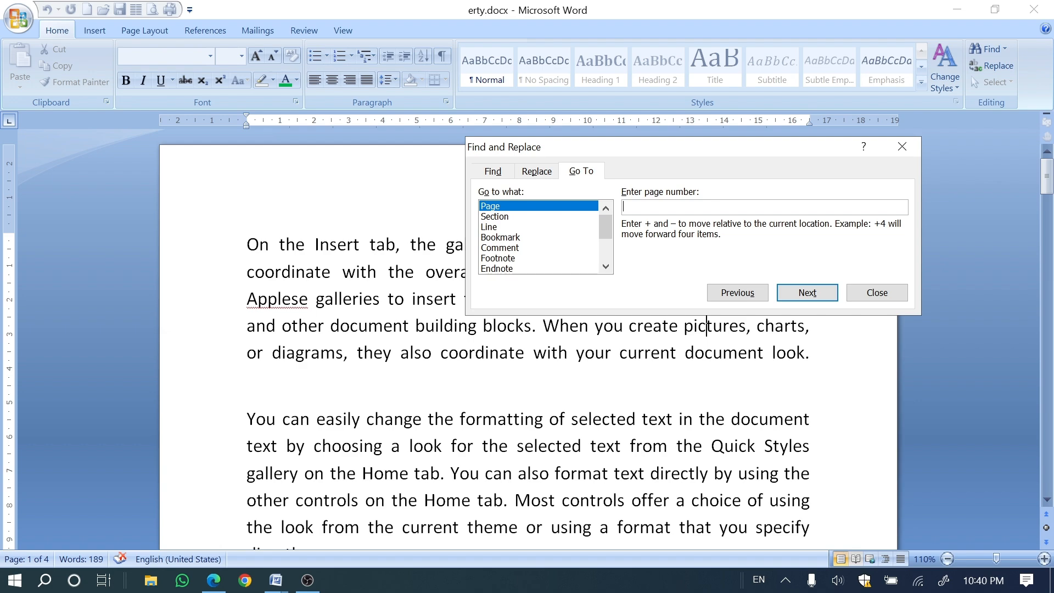
pyautogui.write('3')
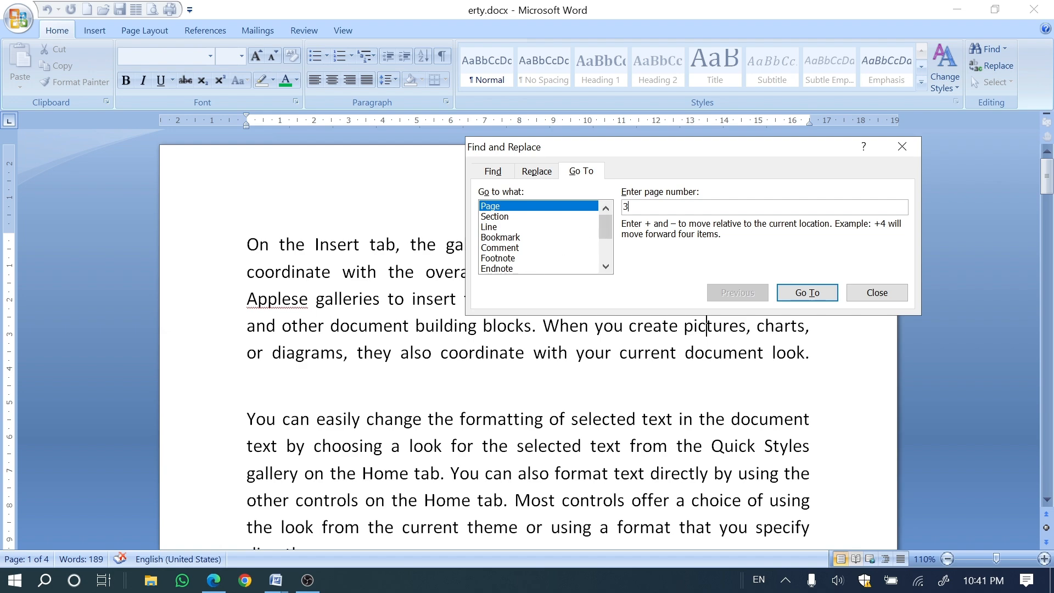
pyautogui.click(495, 217)
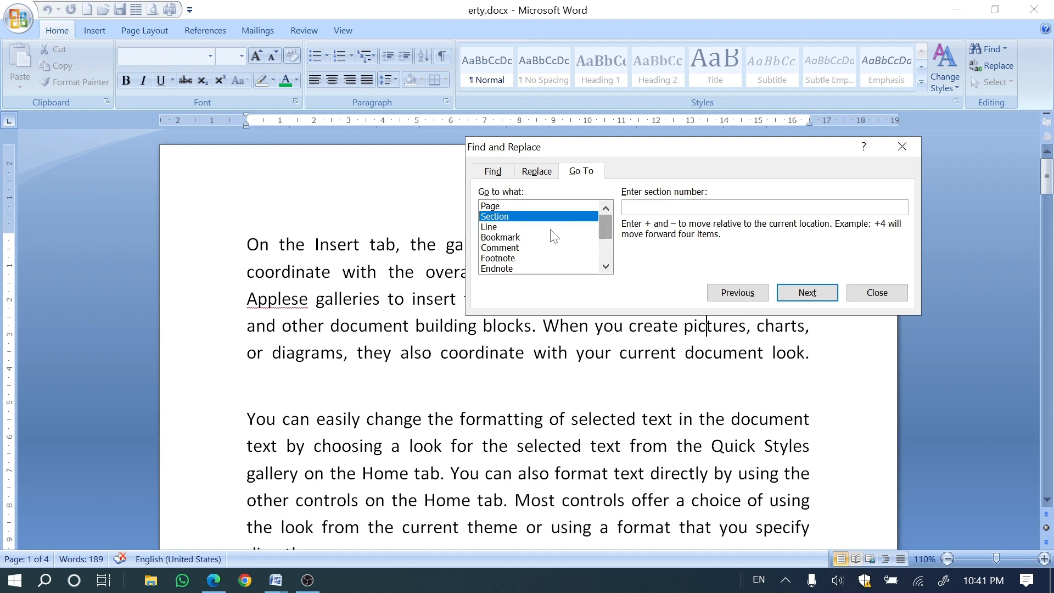
pyautogui.click(493, 227)
pyautogui.press('Tab')
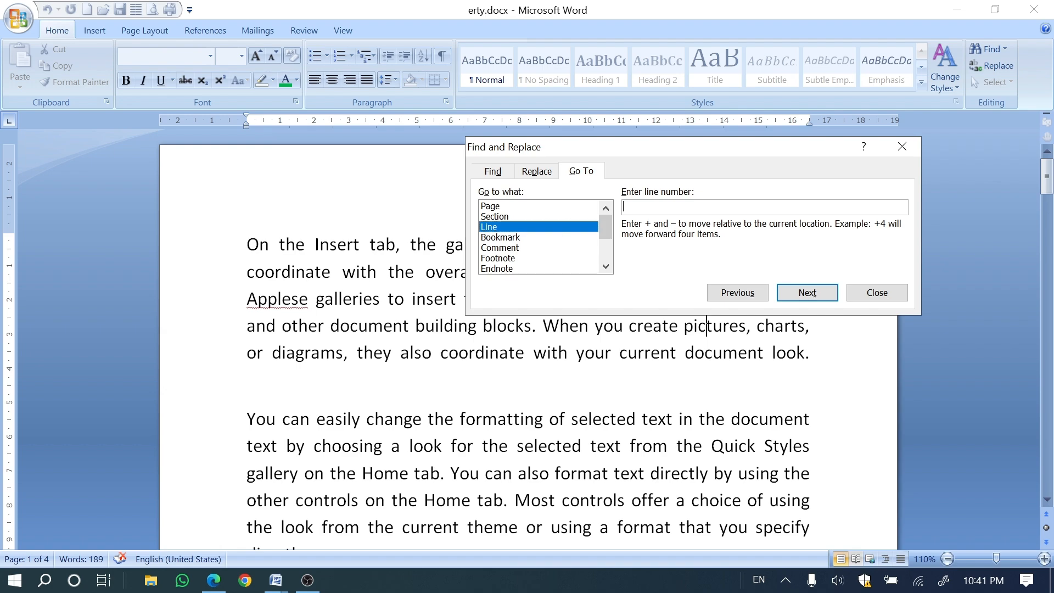
pyautogui.write('4')
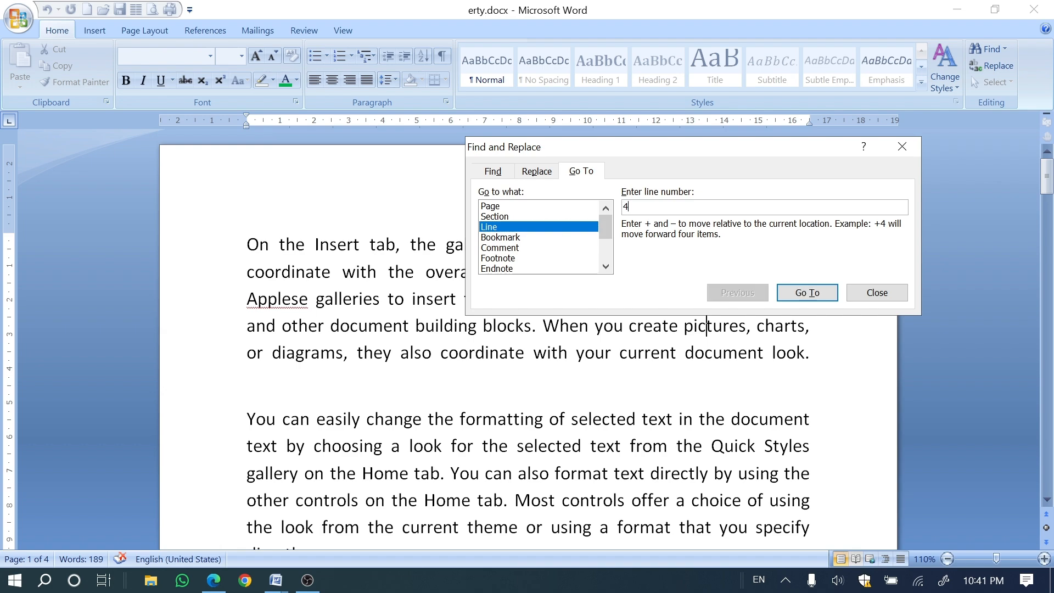
pyautogui.click(802, 295)
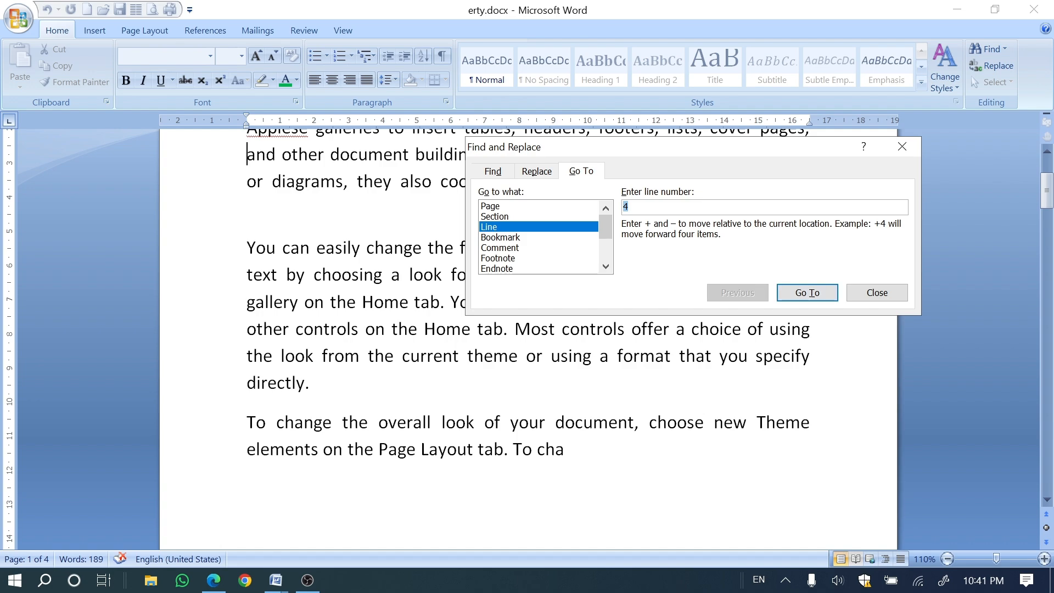
pyautogui.scroll(1, 528, 357)
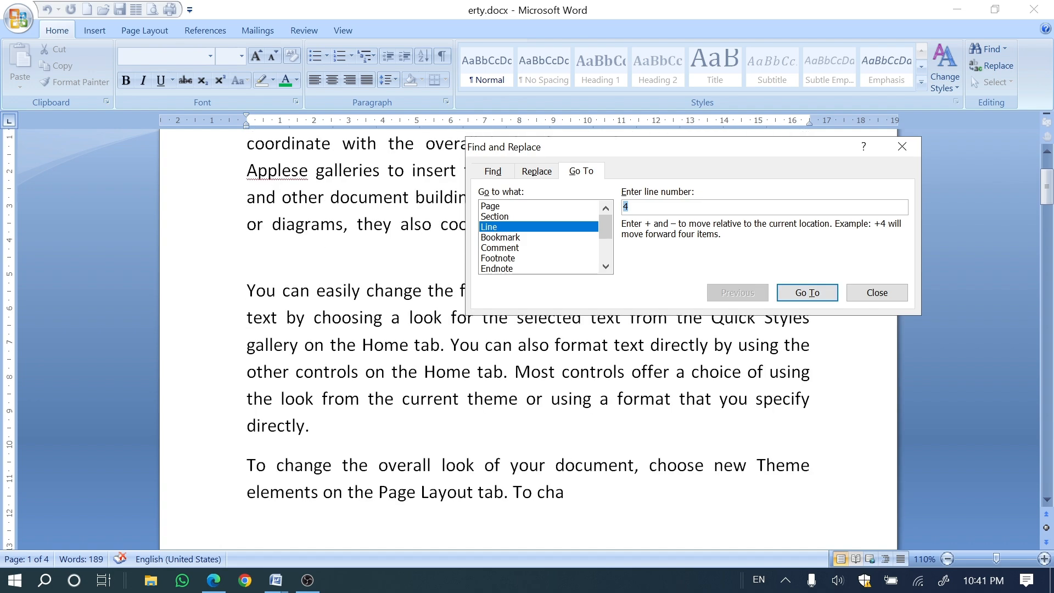
pyautogui.scroll(-1, 528, 357)
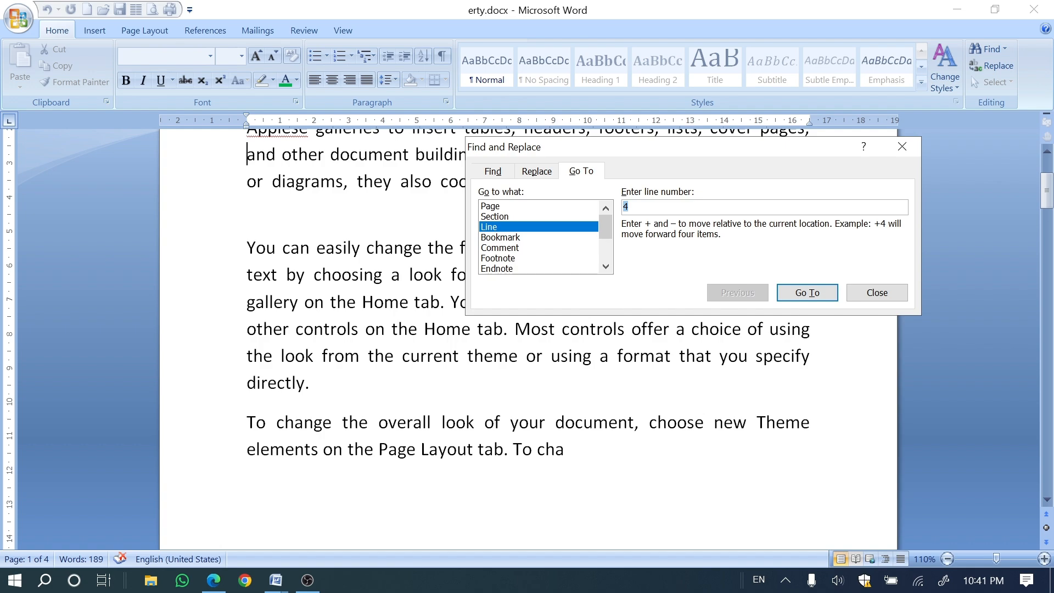
# - Use Go To to jump to page 3, close the dialog, and check the page reached
pyautogui.click(484, 216)
pyautogui.click(487, 206)
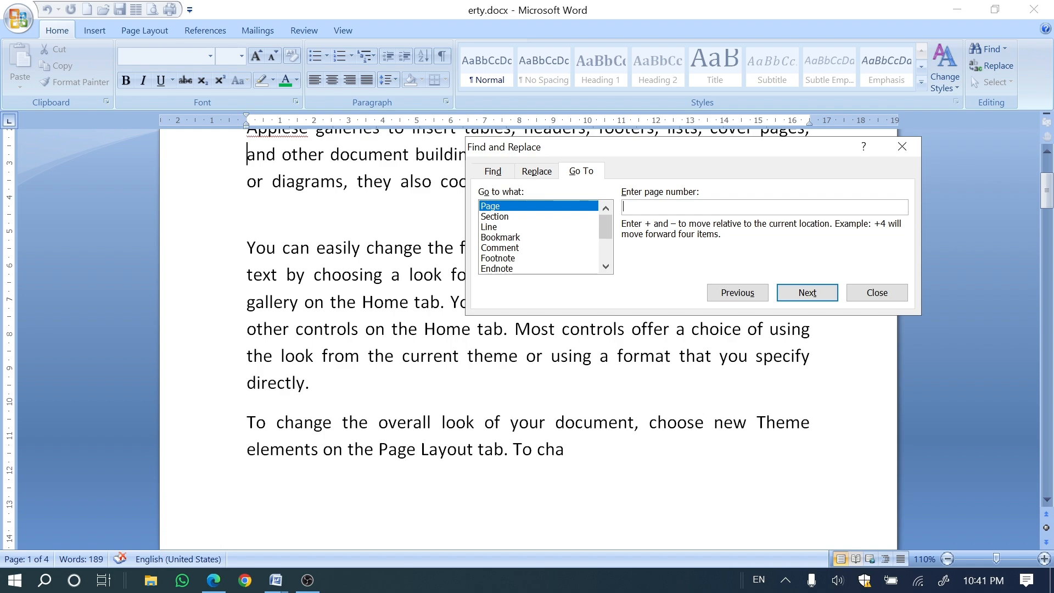
pyautogui.write('3')
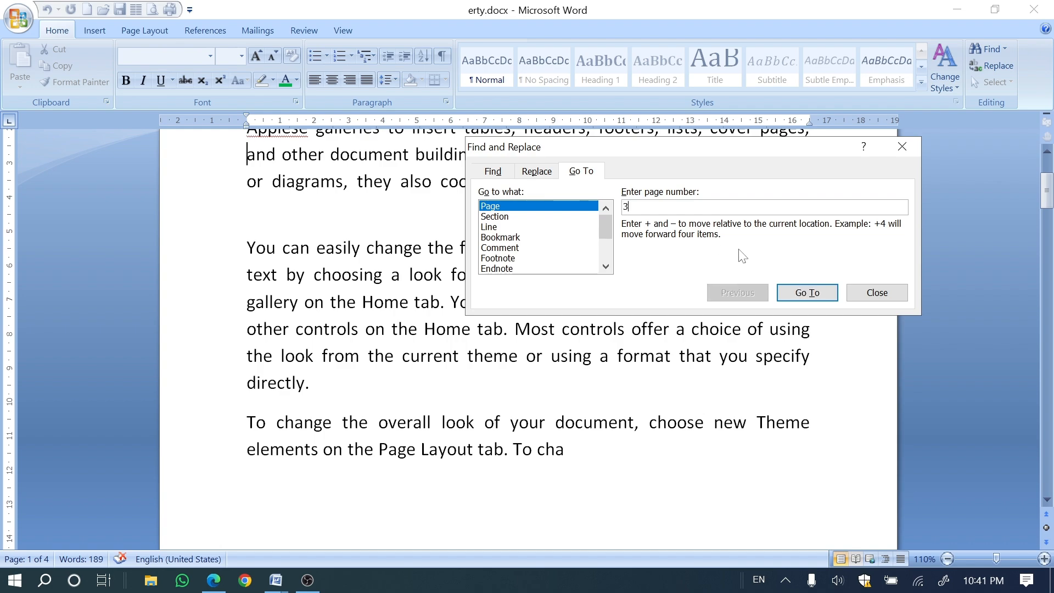
pyautogui.click(783, 293)
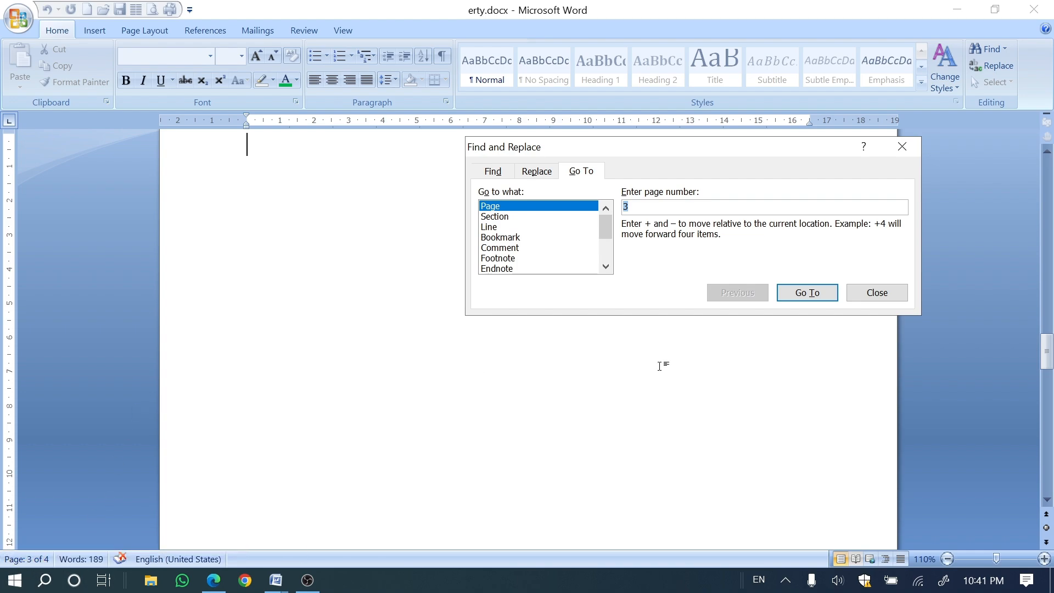
pyautogui.click(884, 296)
pyautogui.scroll(2, 653, 348)
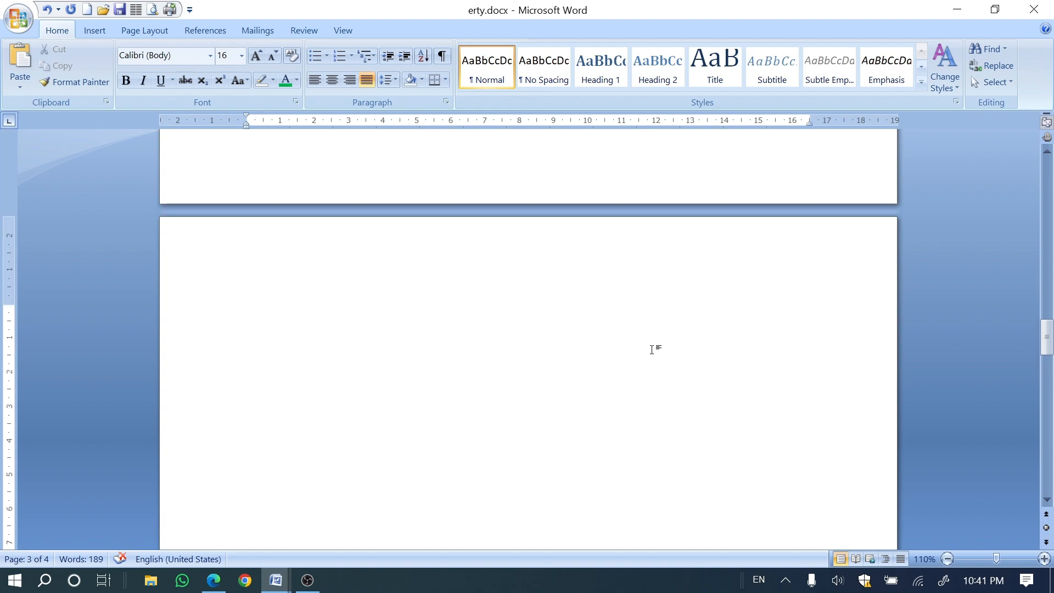
pyautogui.scroll(-2, 651, 349)
# - Switch to the PDF in Edge, tick off the SHIFT+Home and SHIFT+END entries, and return to erty.docx in Word
pyautogui.click(206, 586)
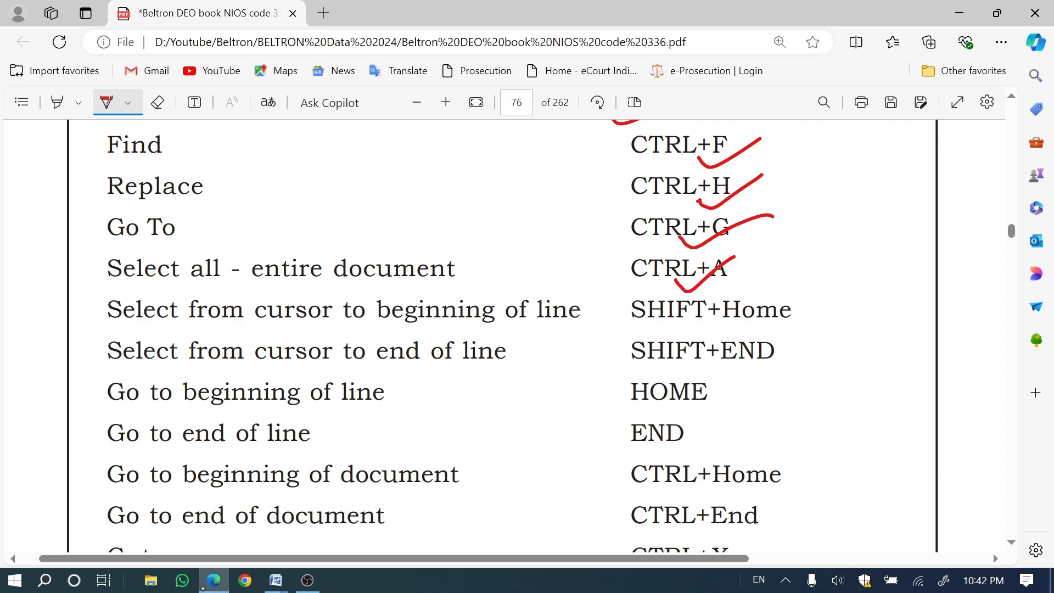
pyautogui.moveTo(728, 325); pyautogui.dragTo(805, 295)
pyautogui.moveTo(701, 360); pyautogui.dragTo(803, 340)
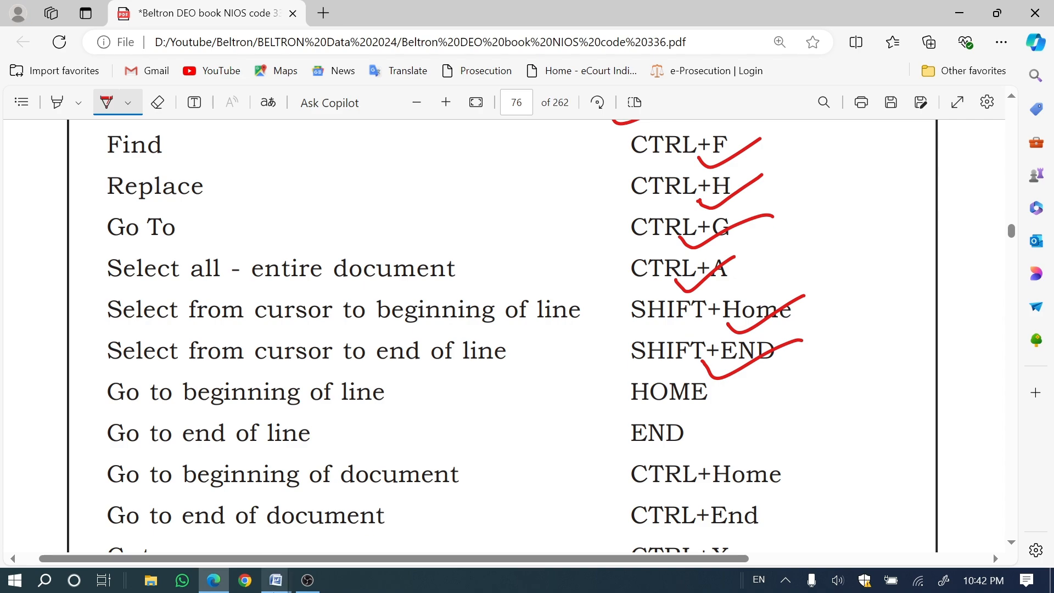
pyautogui.click(274, 583)
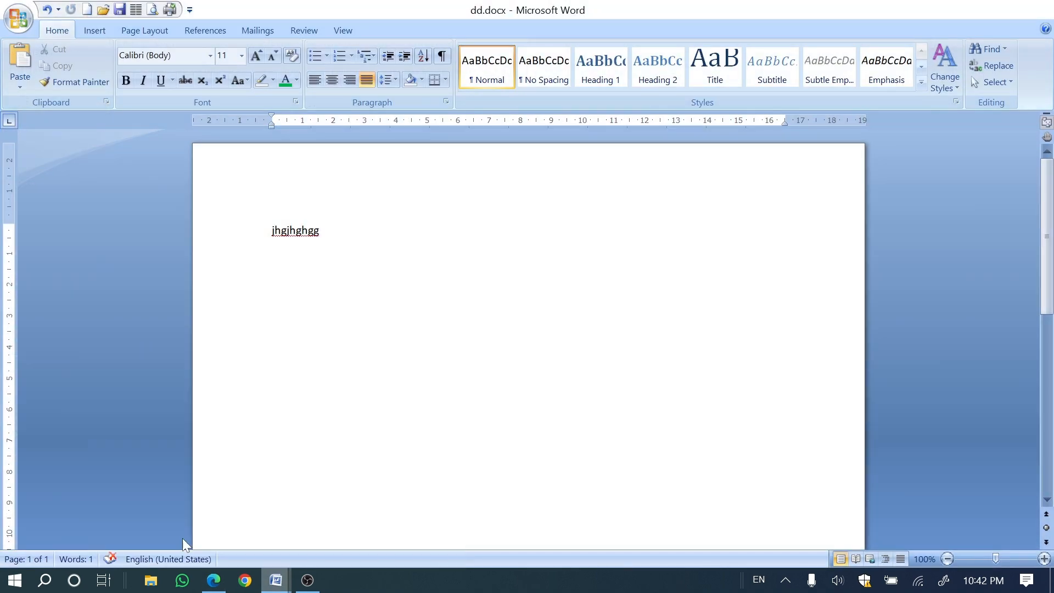
pyautogui.click(345, 500)
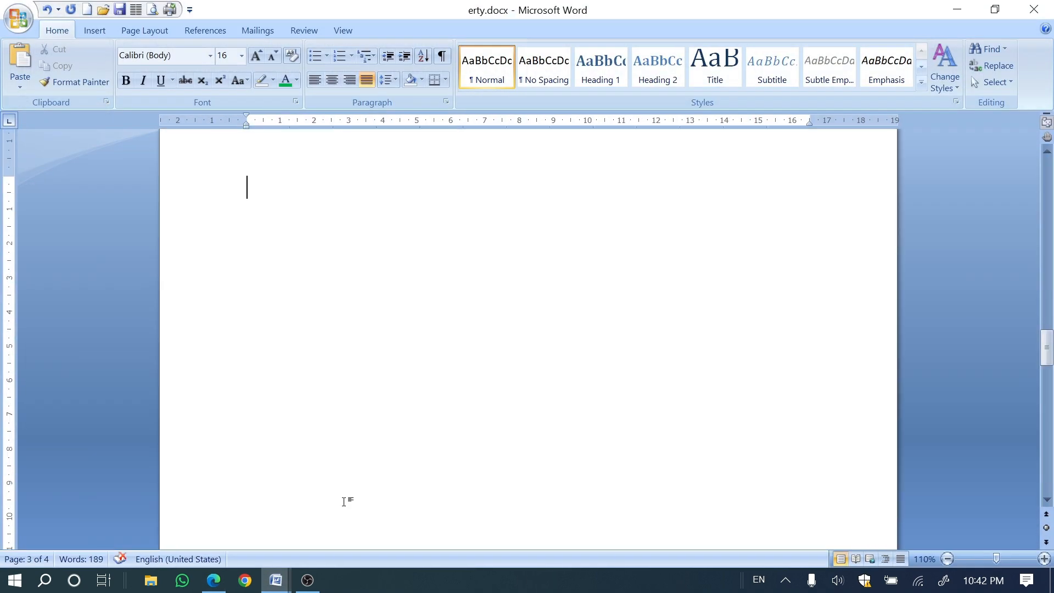
# - In the second paragraph's first line, select from before "formatting" to the line's beginning, and from the same point to its end
pyautogui.hotkey('ctrl', 'Home')
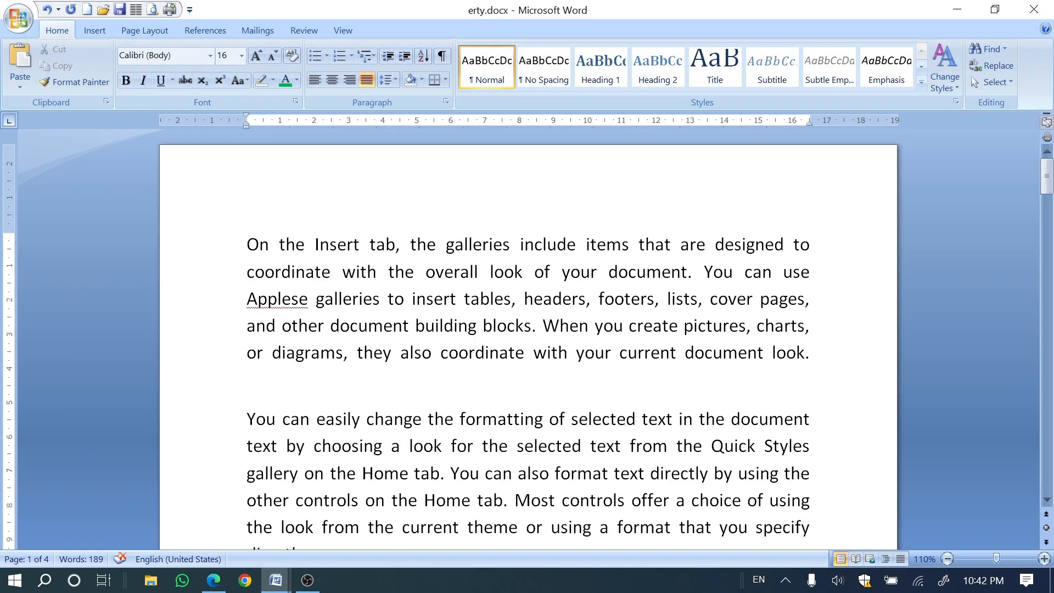
pyautogui.scroll(-1, 527, 340)
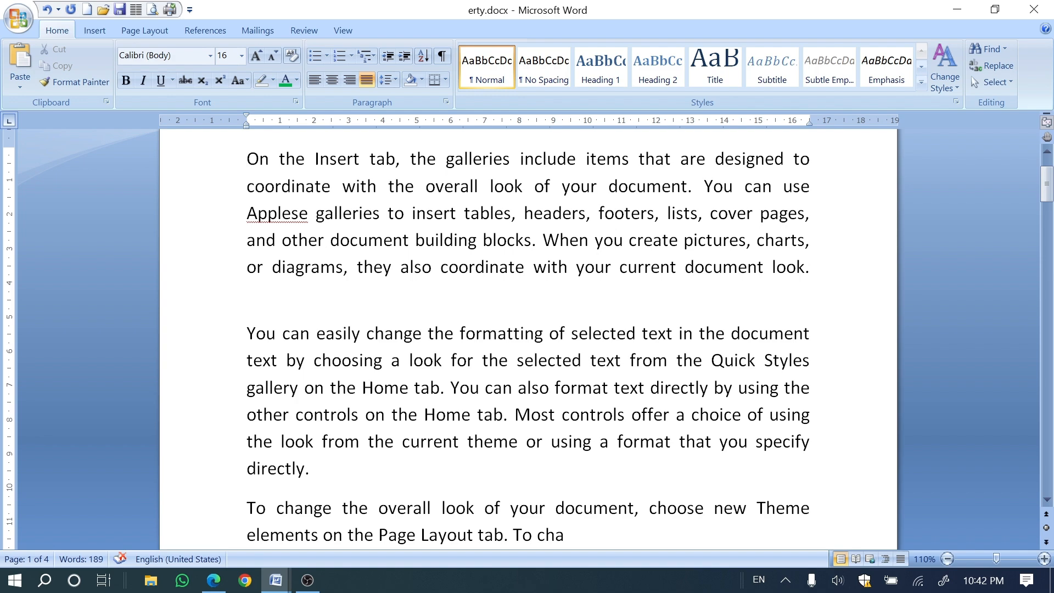
pyautogui.click(460, 333)
pyautogui.hotkey('shift', 'Home')
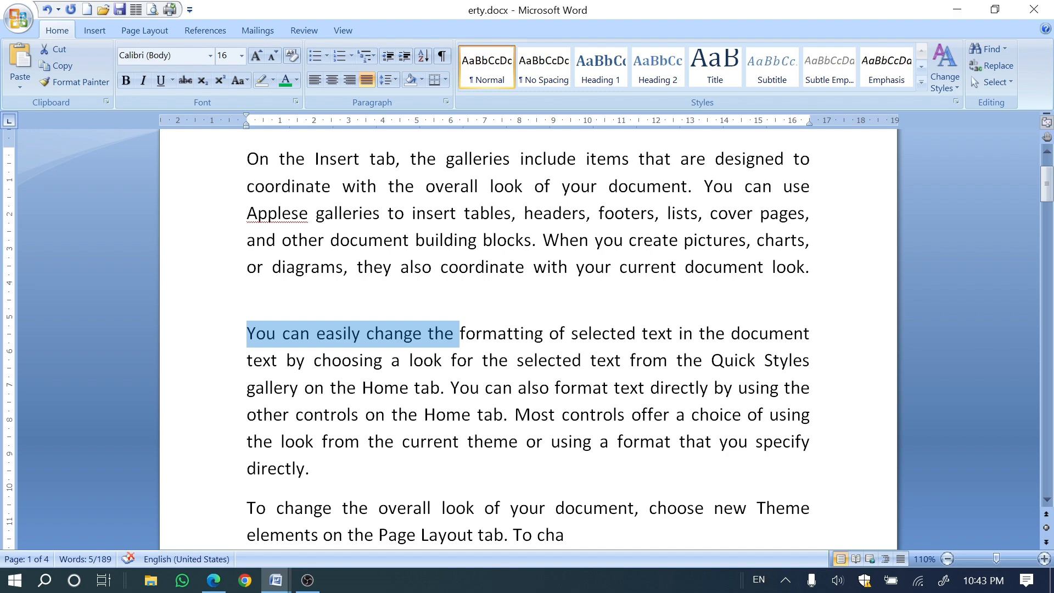
pyautogui.hotkey('shift', 'End')
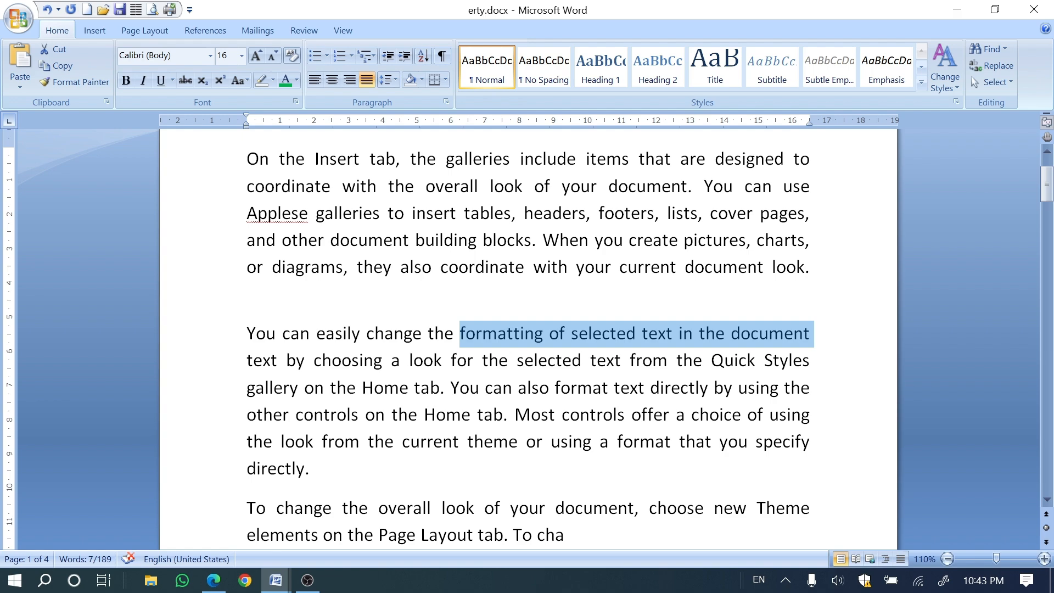
# - Switch to the PDF in Edge, tick off the HOME, END, CTRL+Home and CTRL+End entries, and return to erty.docx in Word
pyautogui.click(220, 583)
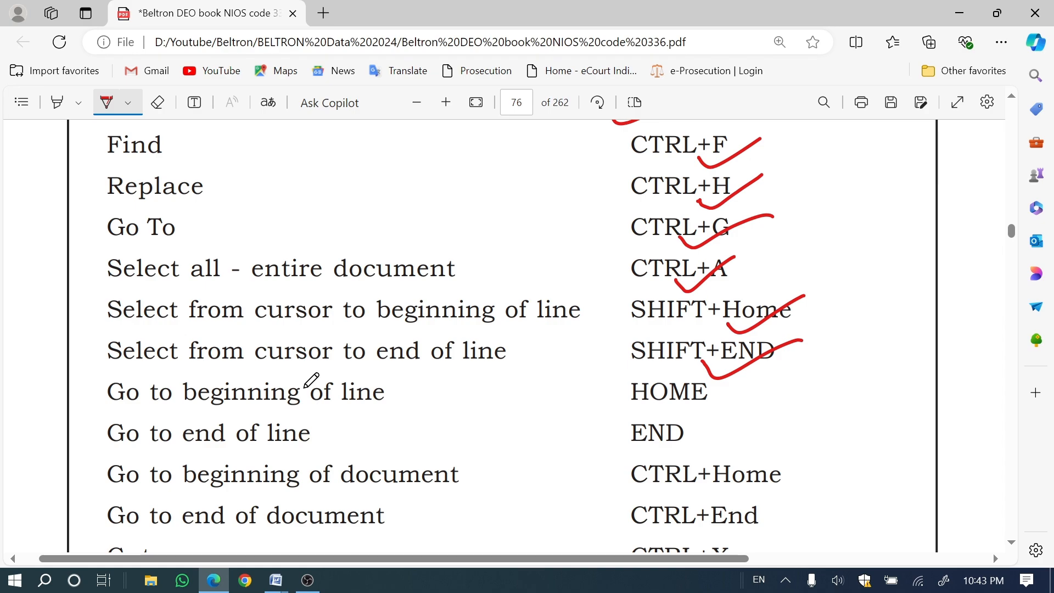
pyautogui.scroll(-1, 311, 380)
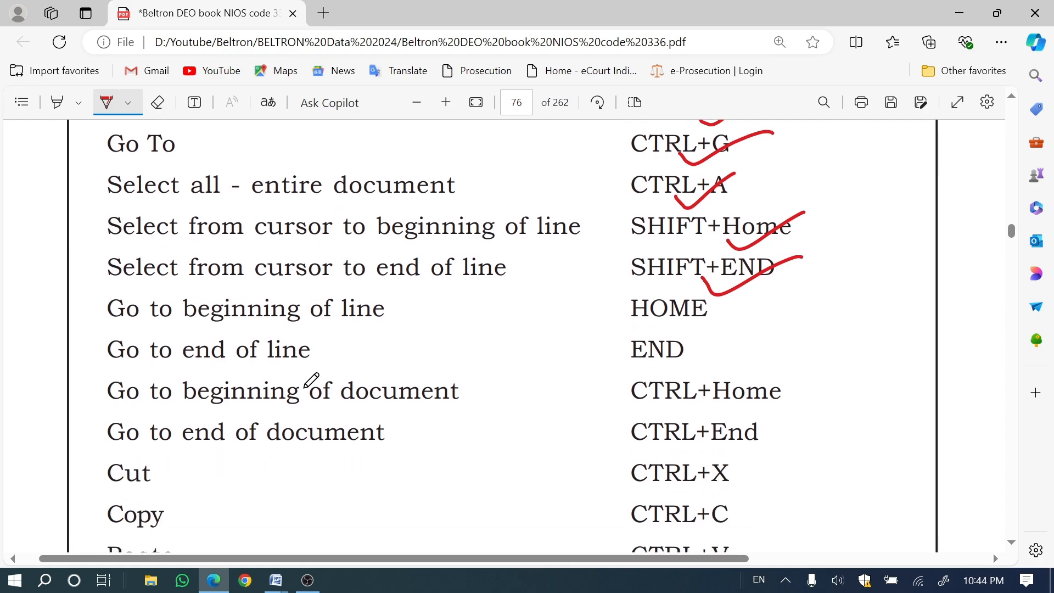
pyautogui.scroll(-1, 311, 380)
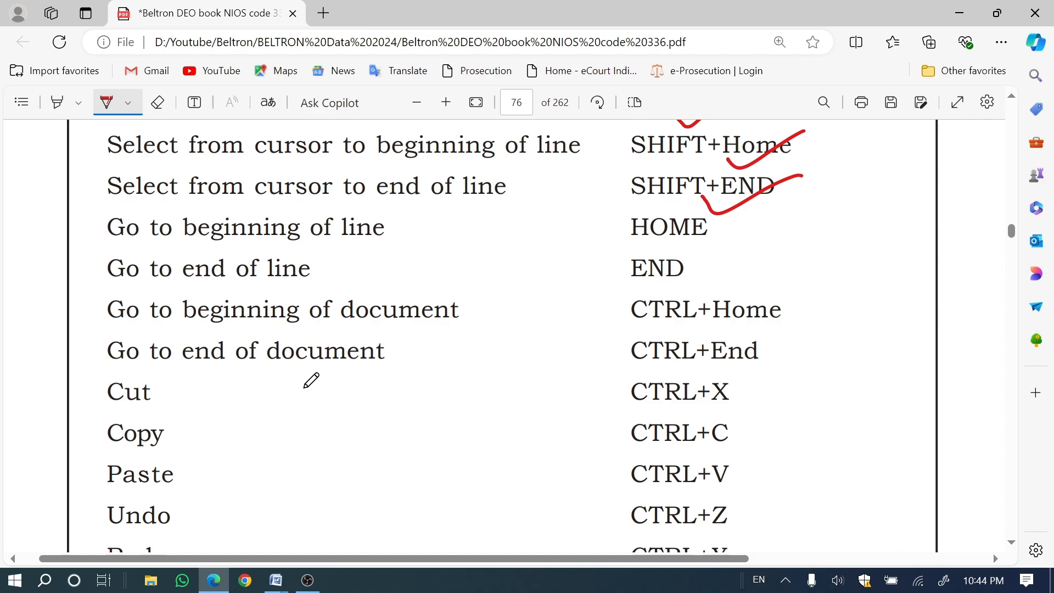
pyautogui.moveTo(691, 239)
pyautogui.mouseDown()
pyautogui.moveTo(706, 246)
pyautogui.moveTo(754, 219)
pyautogui.mouseUp()
pyautogui.moveTo(678, 285); pyautogui.dragTo(737, 262)
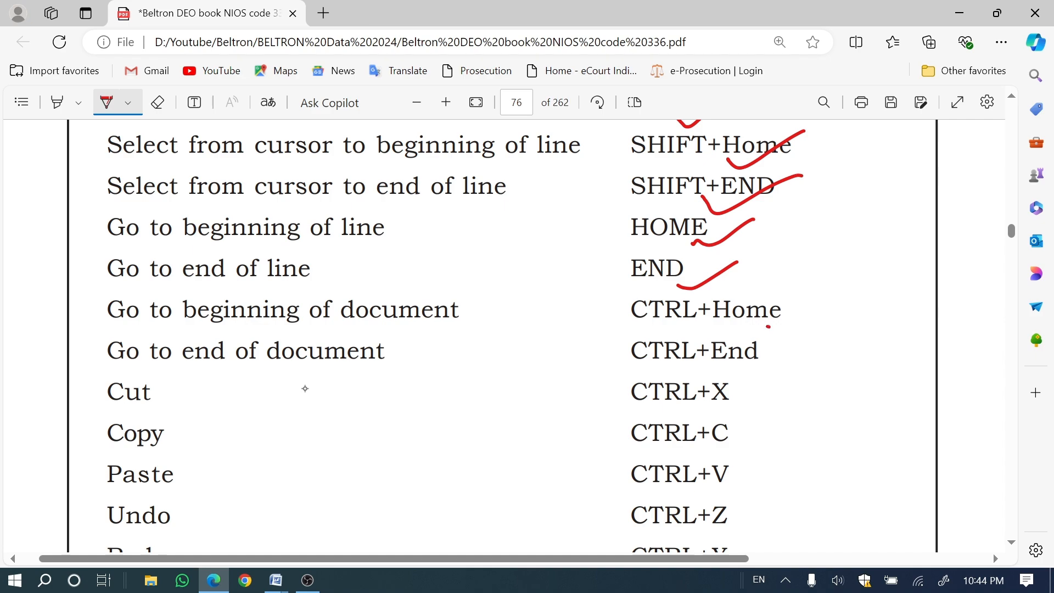
pyautogui.moveTo(768, 326); pyautogui.dragTo(838, 298)
pyautogui.moveTo(754, 367); pyautogui.dragTo(818, 344)
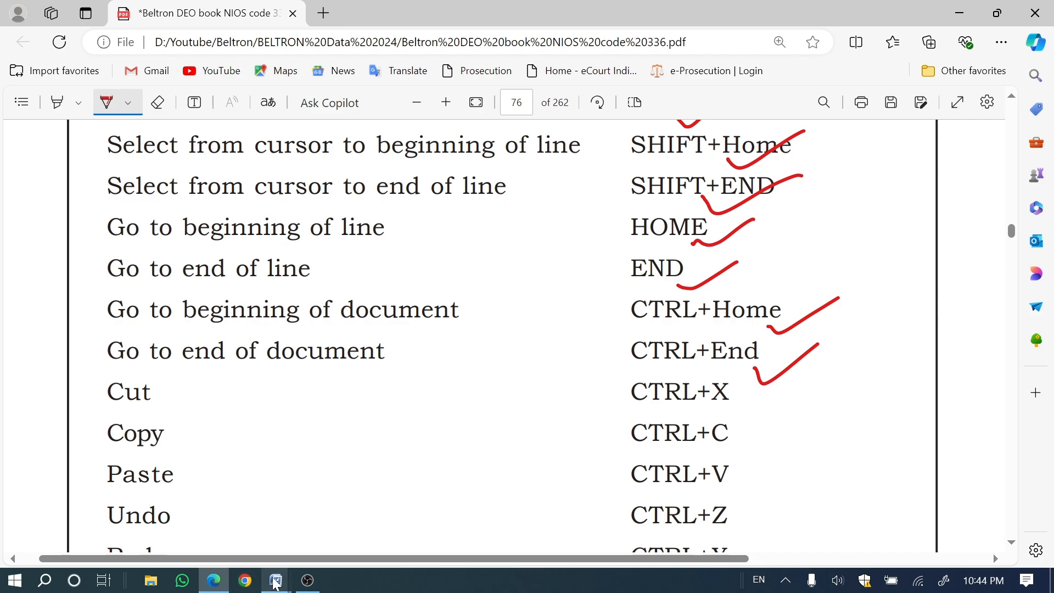
pyautogui.moveTo(275, 582)
pyautogui.click(360, 526)
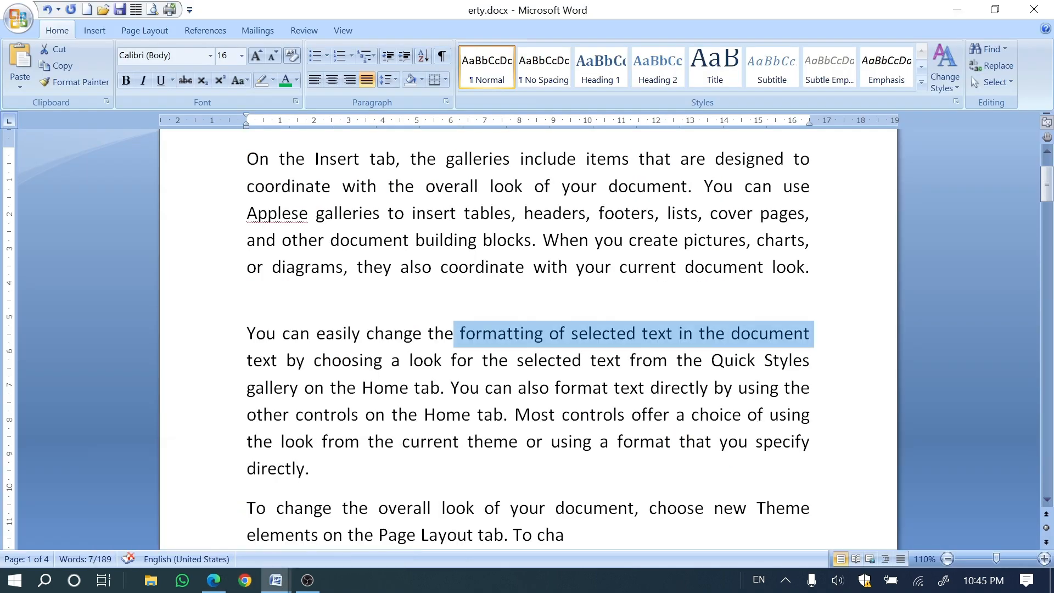
# - Move the cursor to the beginning and end of the second paragraph's first line, and to the beginning and end of the document
pyautogui.click(311, 468)
pyautogui.scroll(2, 529, 339)
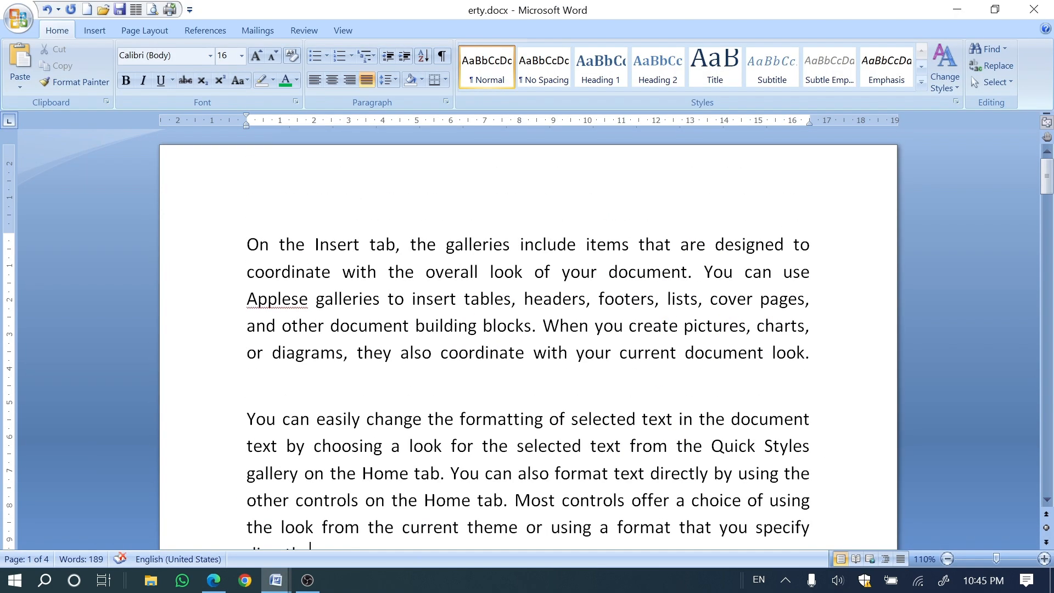
pyautogui.scroll(-1, 528, 339)
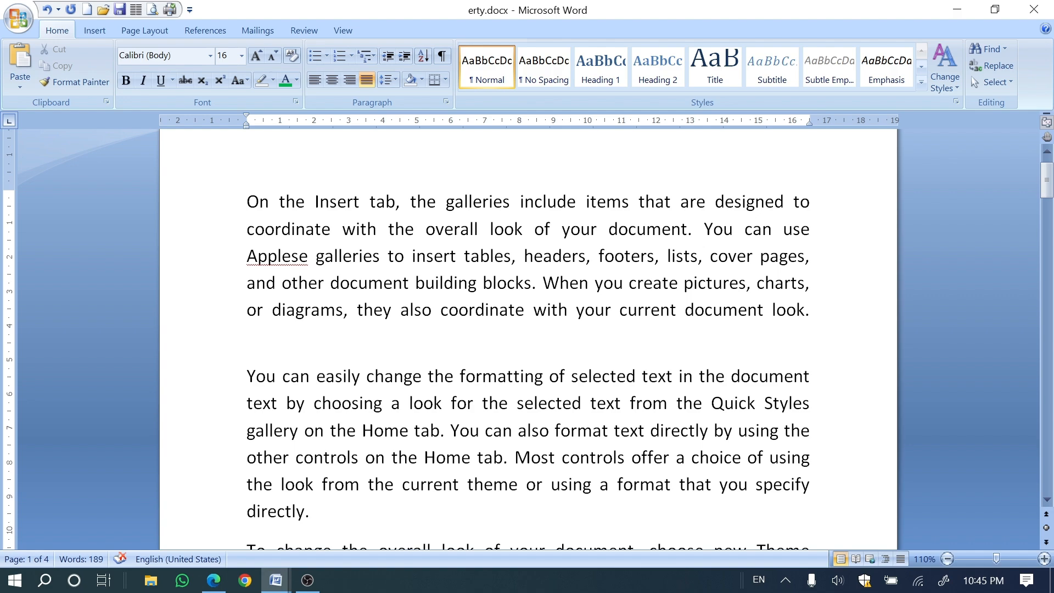
pyautogui.click(543, 376)
pyautogui.press('Home')
pyautogui.press('End')
pyautogui.hotkey('ctrl', 'Home')
pyautogui.hotkey('ctrl', 'End')
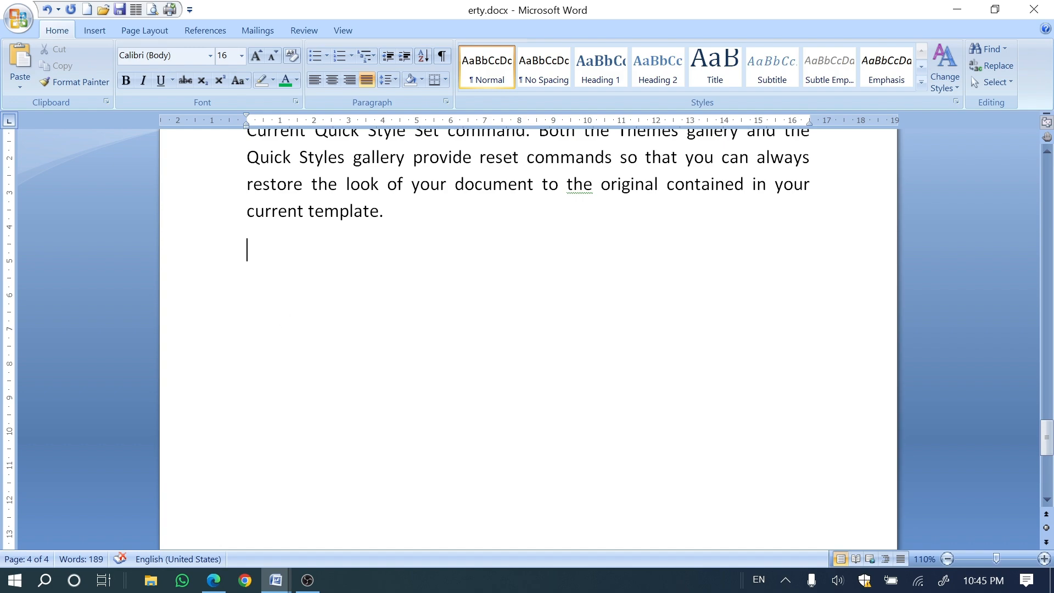
# - Switch to the PDF in Edge to review the ticked cursor navigation shortcuts, and return to erty.docx in Word
pyautogui.hotkey('alt', 'Tab')
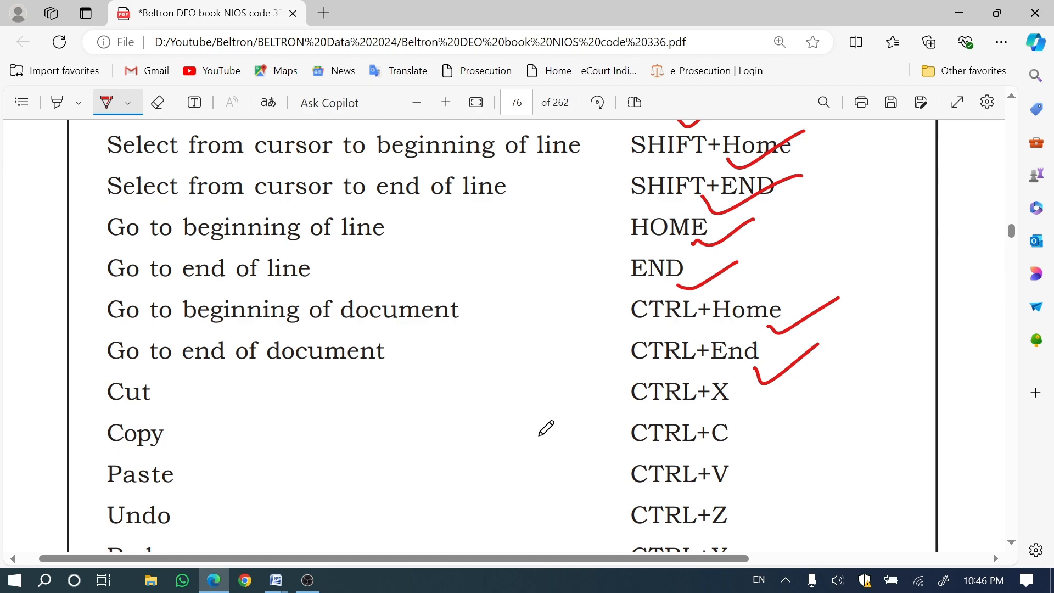
pyautogui.moveTo(267, 589)
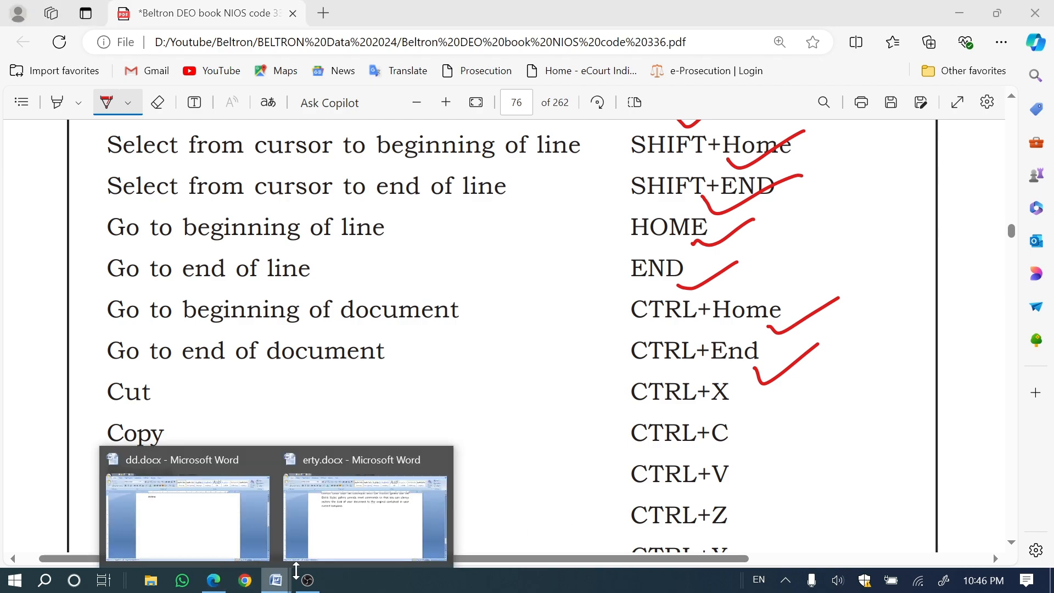
pyautogui.click(330, 550)
# - Go through the pages up to page 1, jump to the end of the document, and return the cursor to its beginning
pyautogui.scroll(8, 1038, 219)
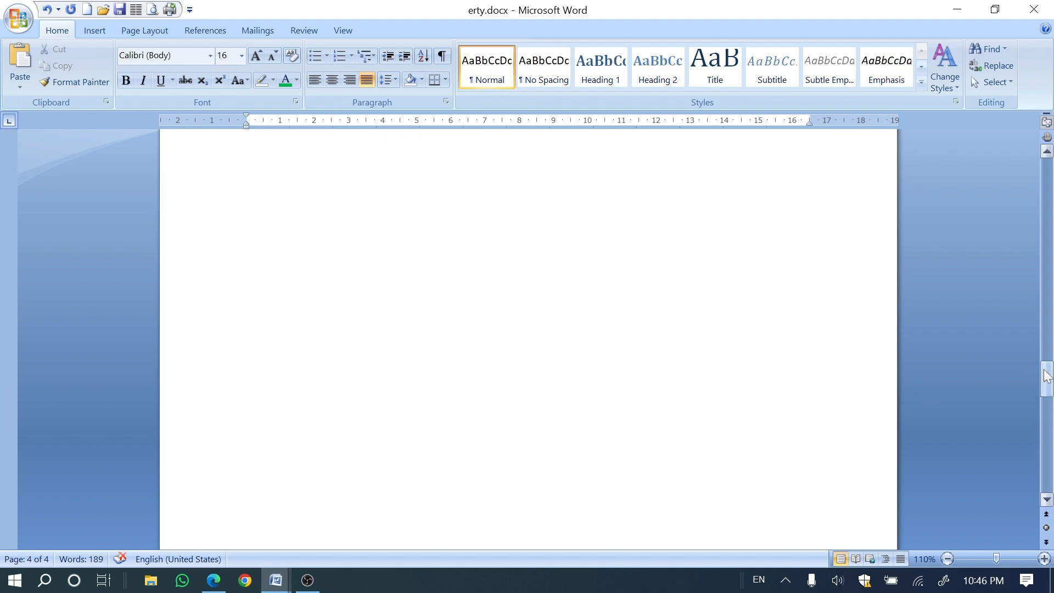
pyautogui.moveTo(1044, 370); pyautogui.dragTo(1046, 288)
pyautogui.scroll(3, 648, 357)
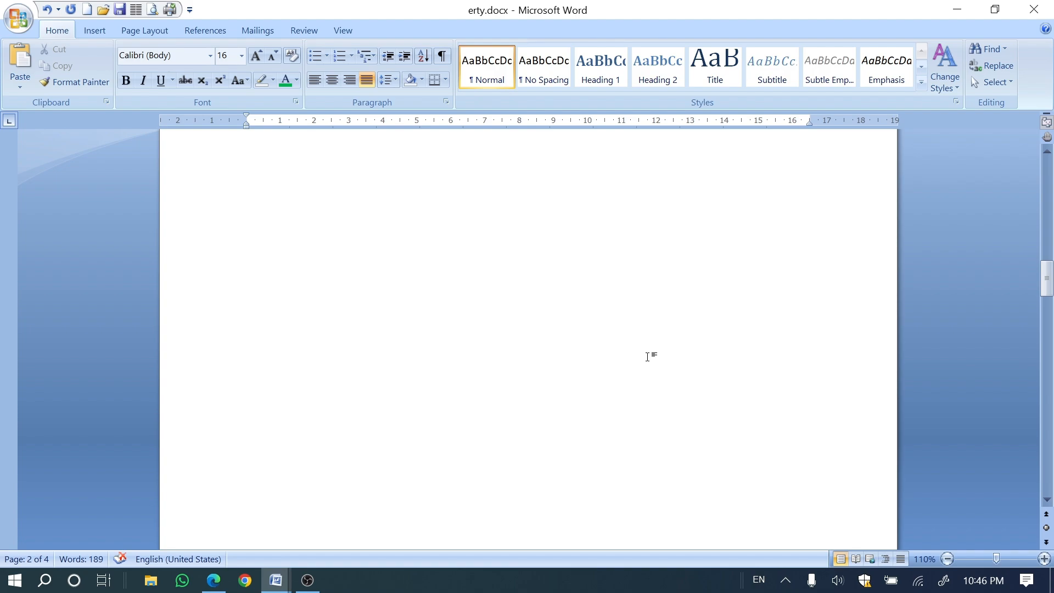
pyautogui.scroll(10, 648, 357)
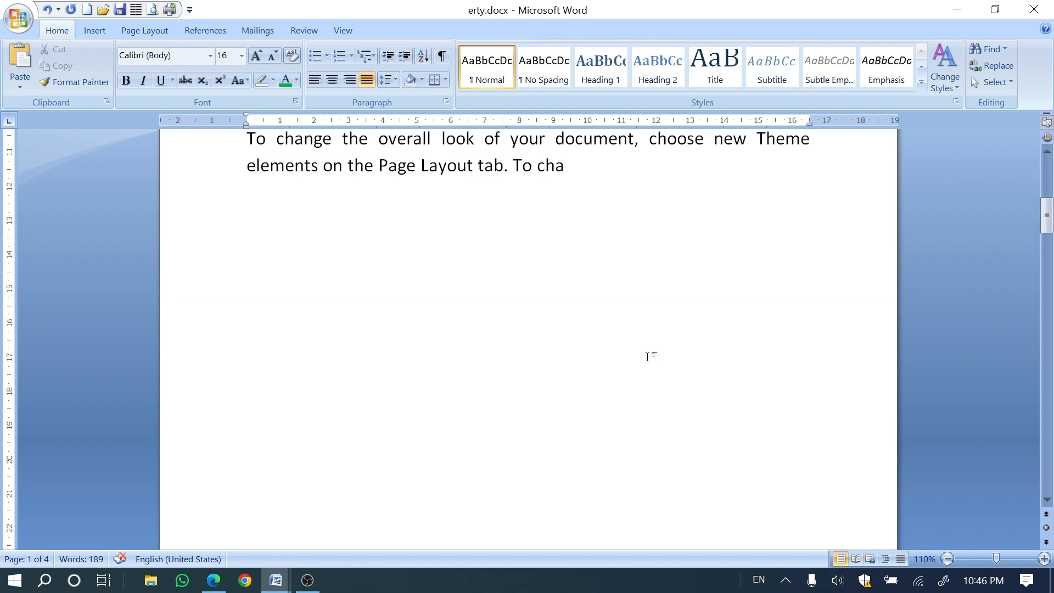
pyautogui.hotkey('ctrl', 'End')
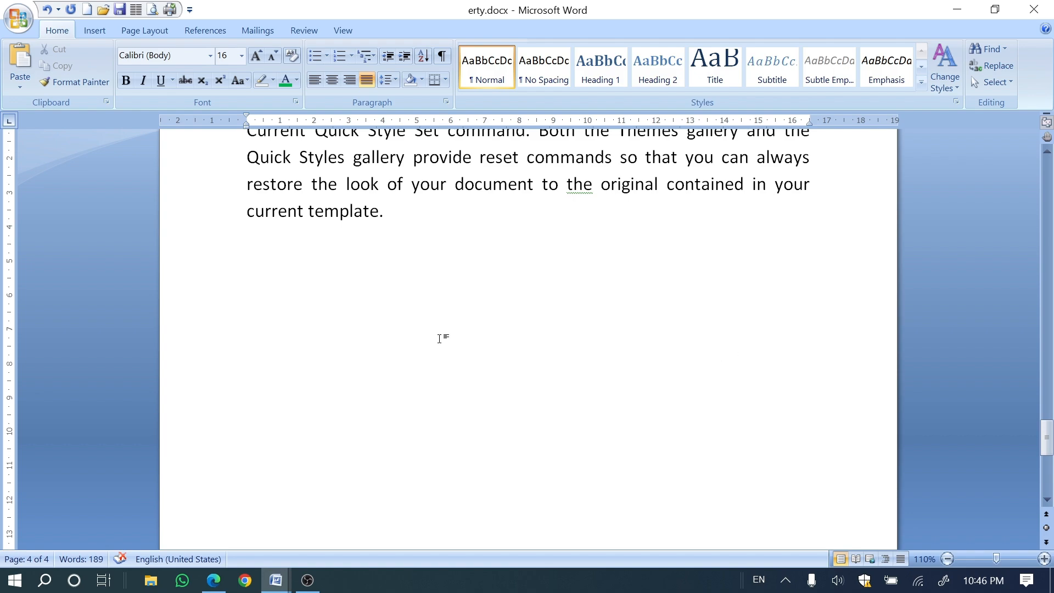
pyautogui.scroll(3, 438, 336)
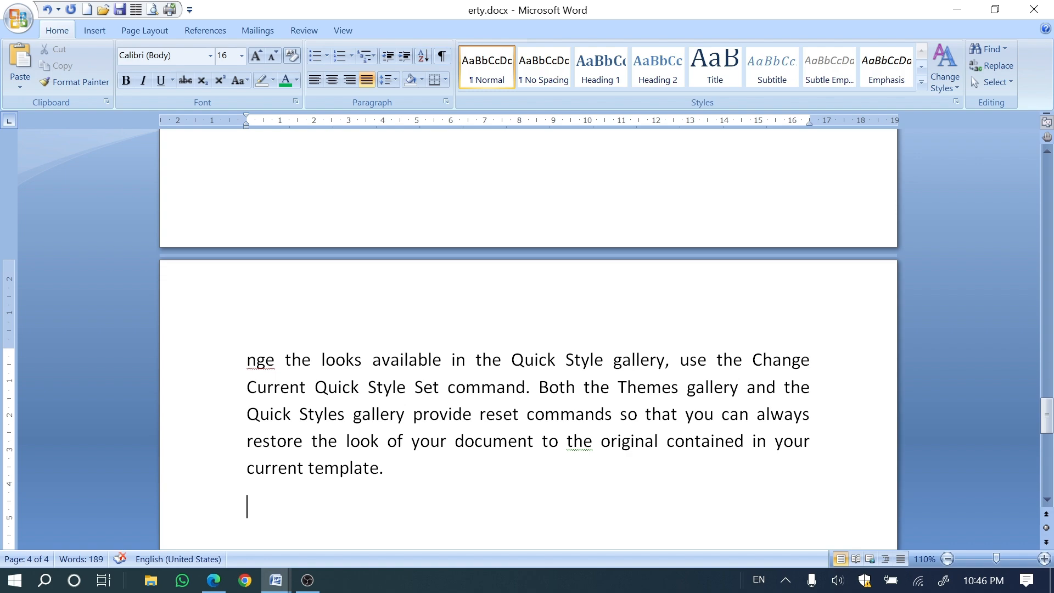
pyautogui.hotkey('ctrl', 'Home')
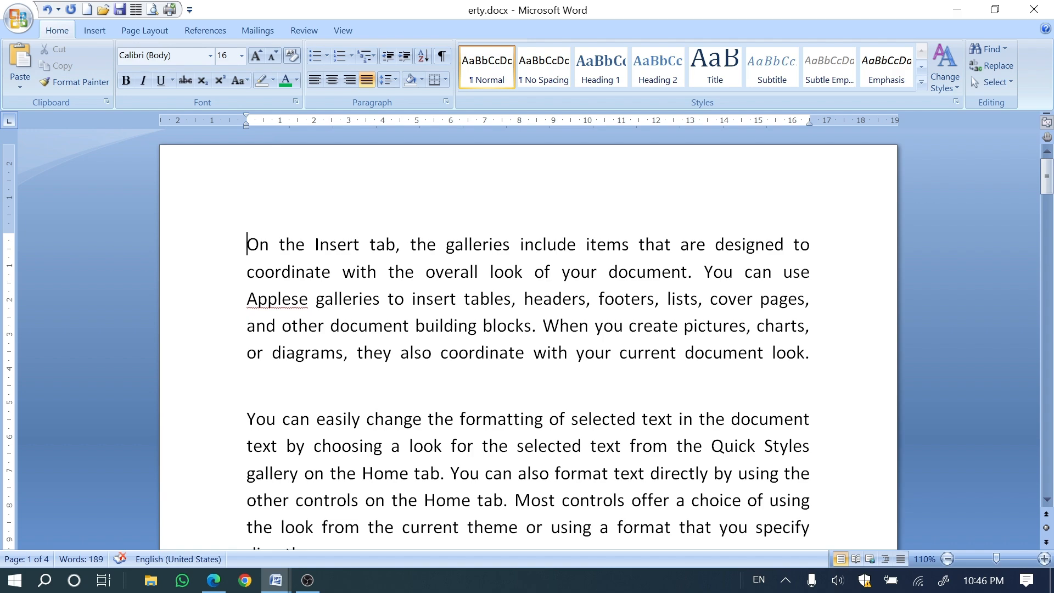
# - Switch to the PDF in Edge, tick off the CTRL+X, CTRL+C and CTRL+V entries, and return to erty.docx in Word
pyautogui.click(214, 582)
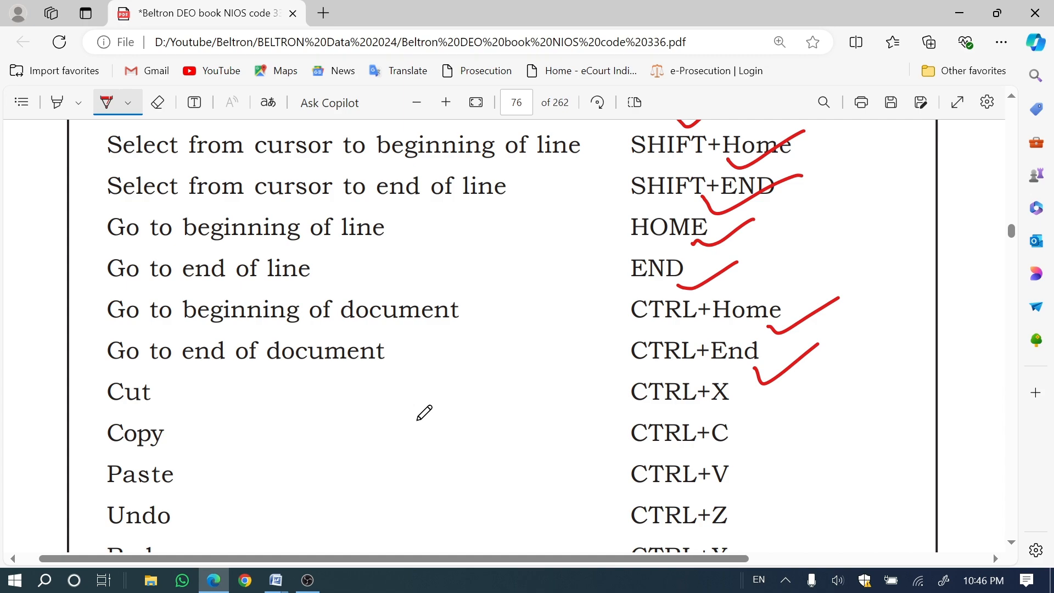
pyautogui.scroll(-2, 424, 412)
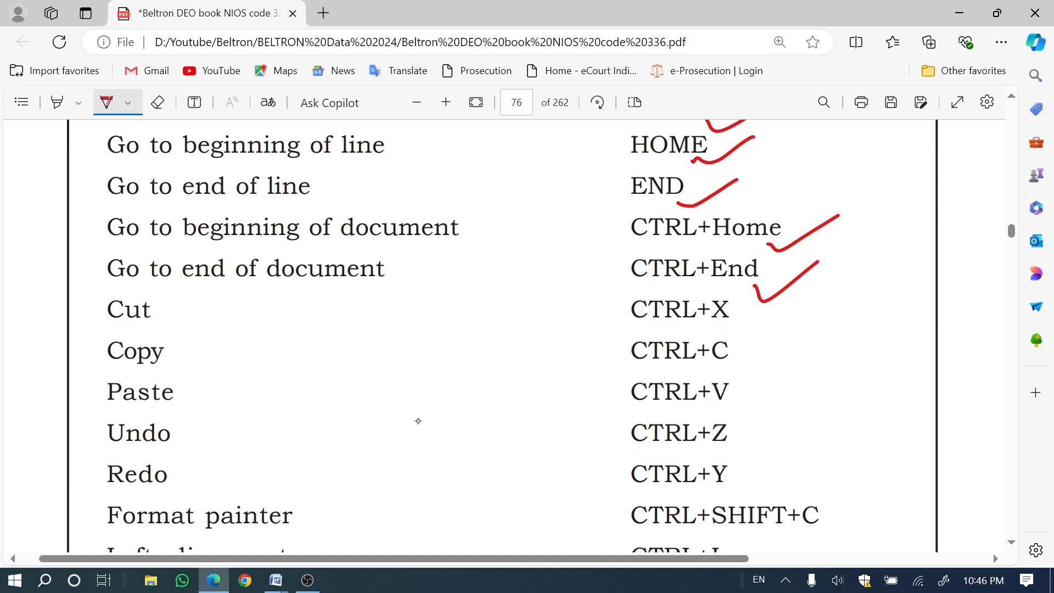
pyautogui.moveTo(702, 324); pyautogui.dragTo(790, 286)
pyautogui.moveTo(696, 361); pyautogui.dragTo(774, 343)
pyautogui.moveTo(696, 407); pyautogui.dragTo(773, 374)
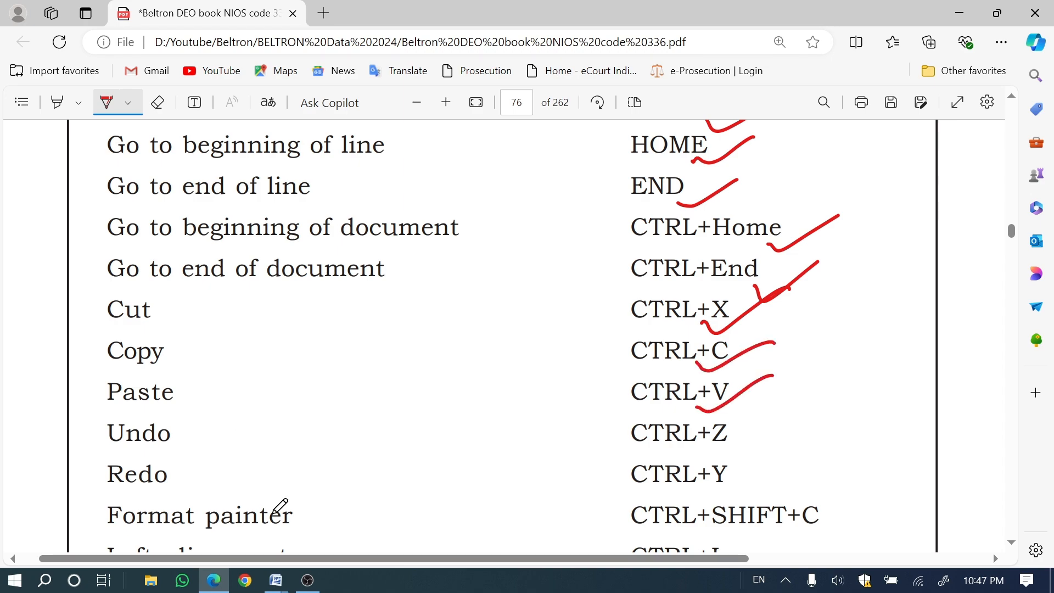
pyautogui.click(276, 579)
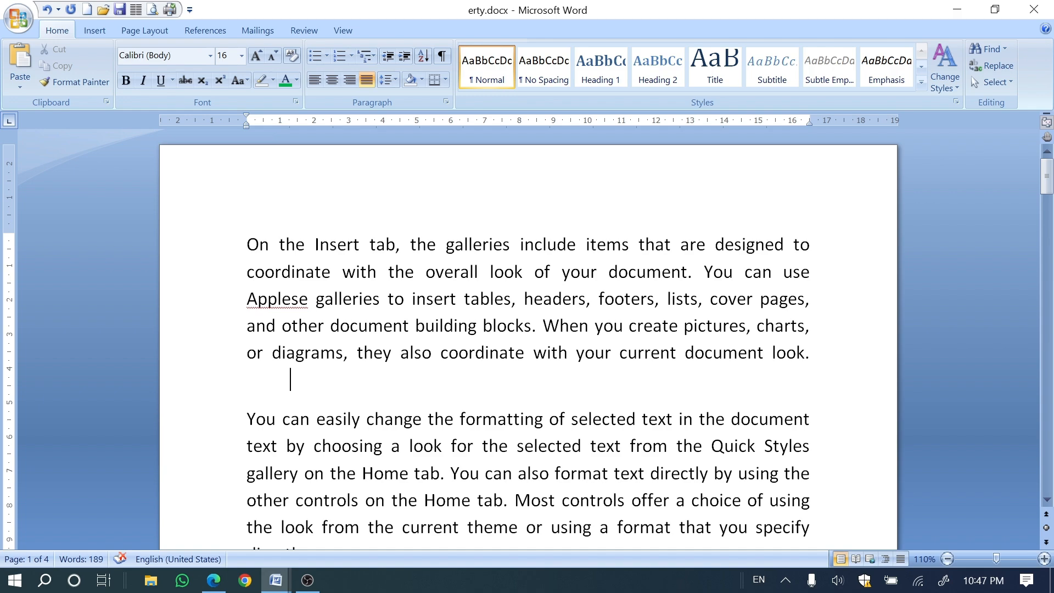
pyautogui.click(322, 446)
pyautogui.moveTo(322, 446); pyautogui.dragTo(445, 448)
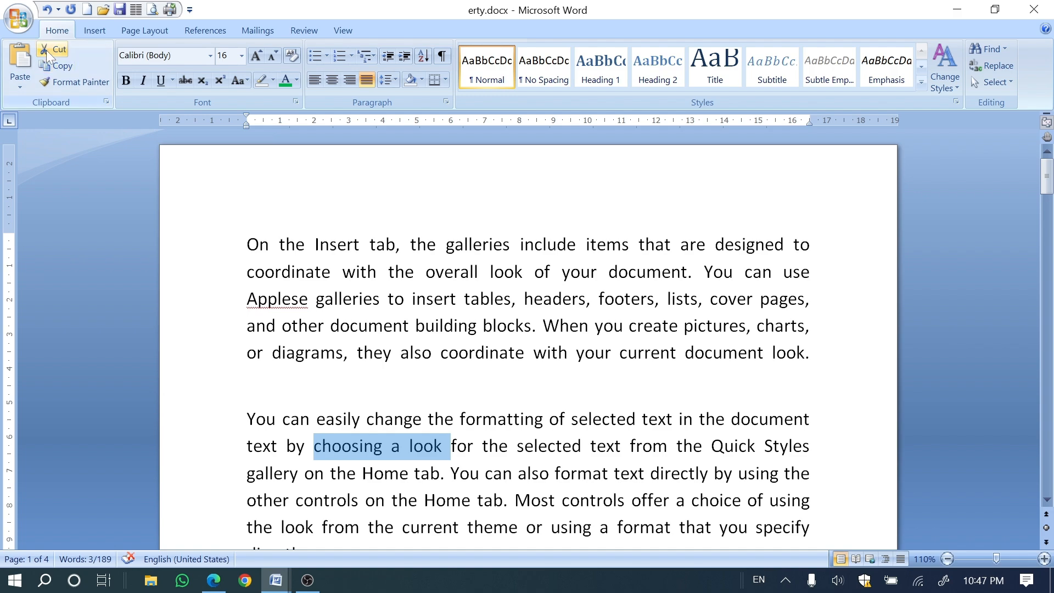
pyautogui.click(413, 448)
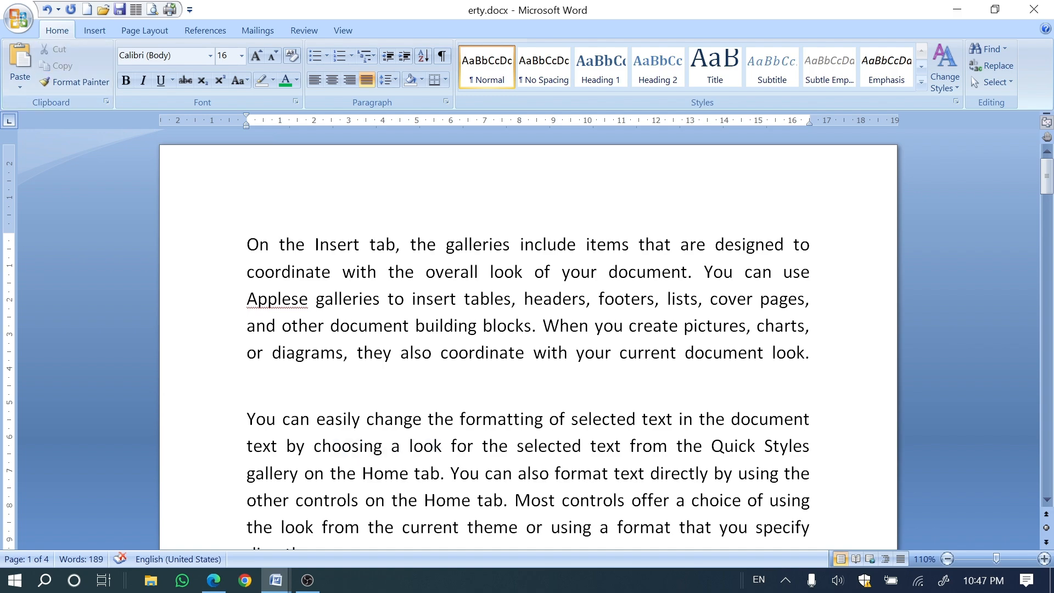
# - Cut the words "easily change the formatting" from the second paragraph's first line
pyautogui.click(326, 419)
pyautogui.moveTo(326, 419); pyautogui.dragTo(549, 419)
pyautogui.hotkey('ctrl', 'c')
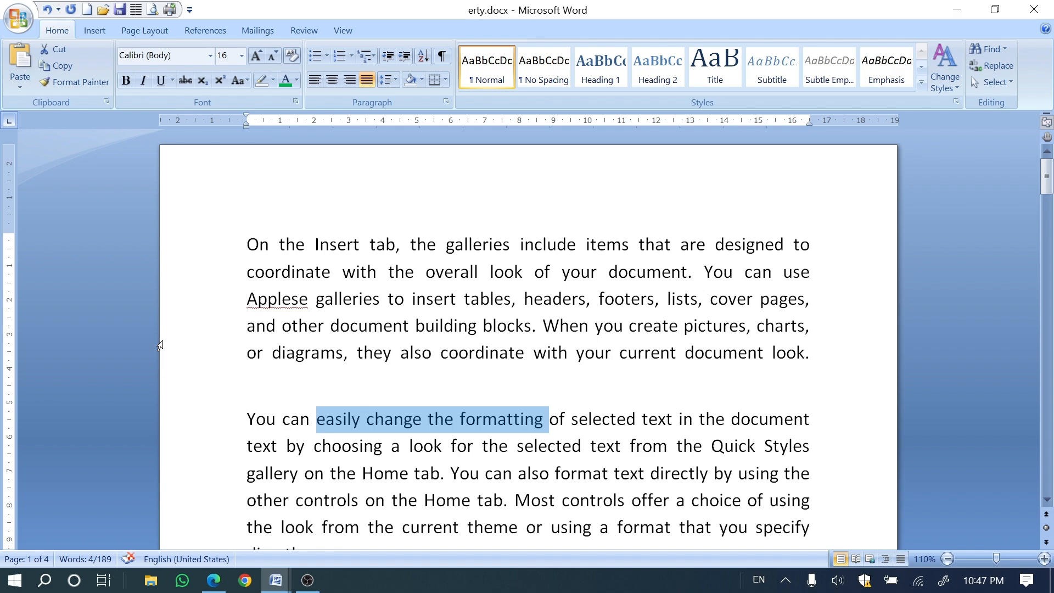
pyautogui.click(56, 48)
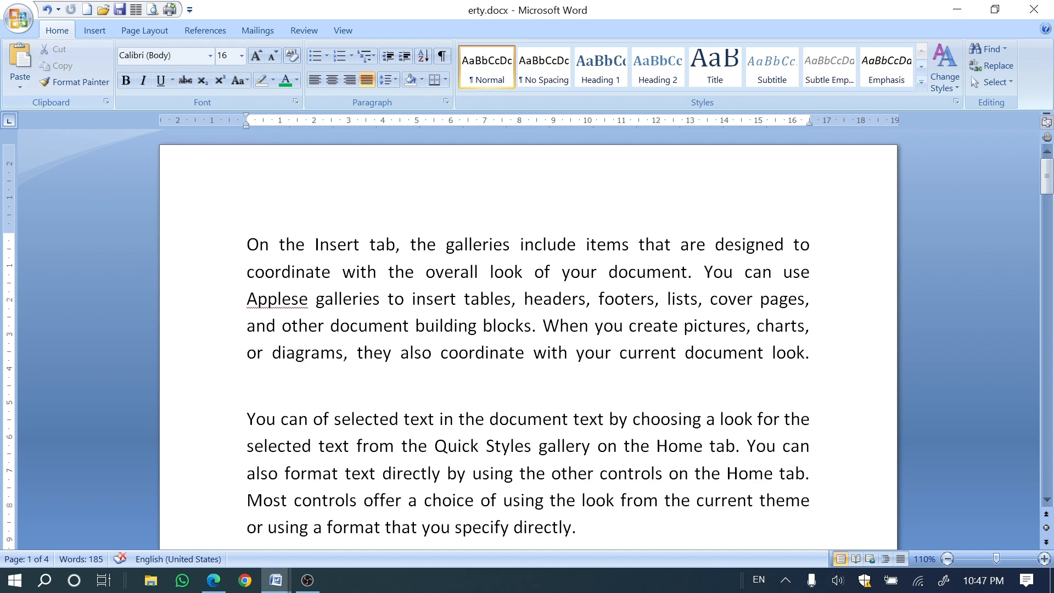
# - Paste the cut words on a separate line below the paragraph ending in "To cha" on page 1
pyautogui.scroll(-3, 527, 339)
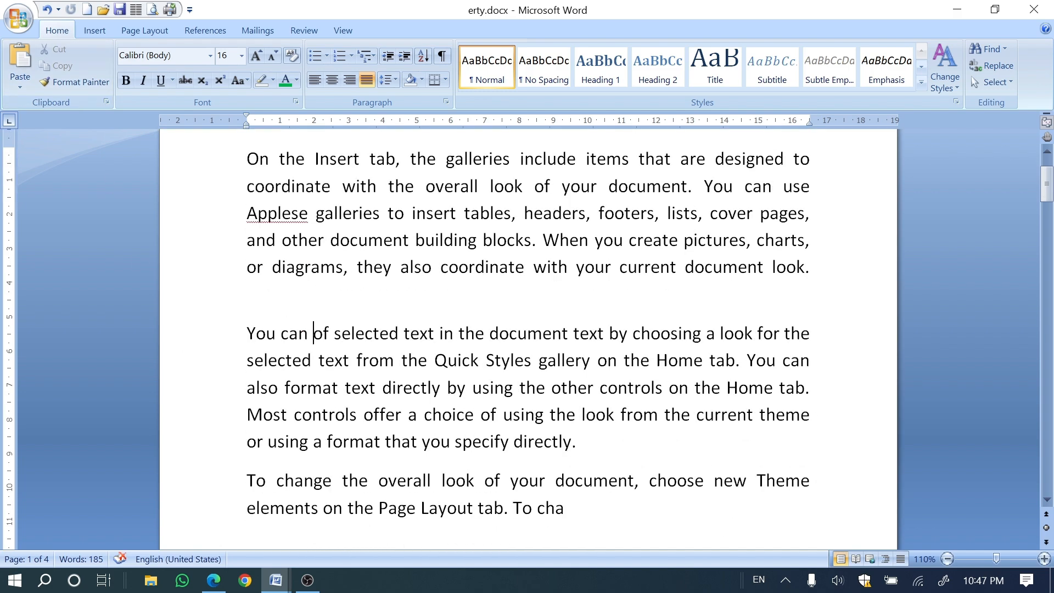
pyautogui.scroll(-3, 527, 339)
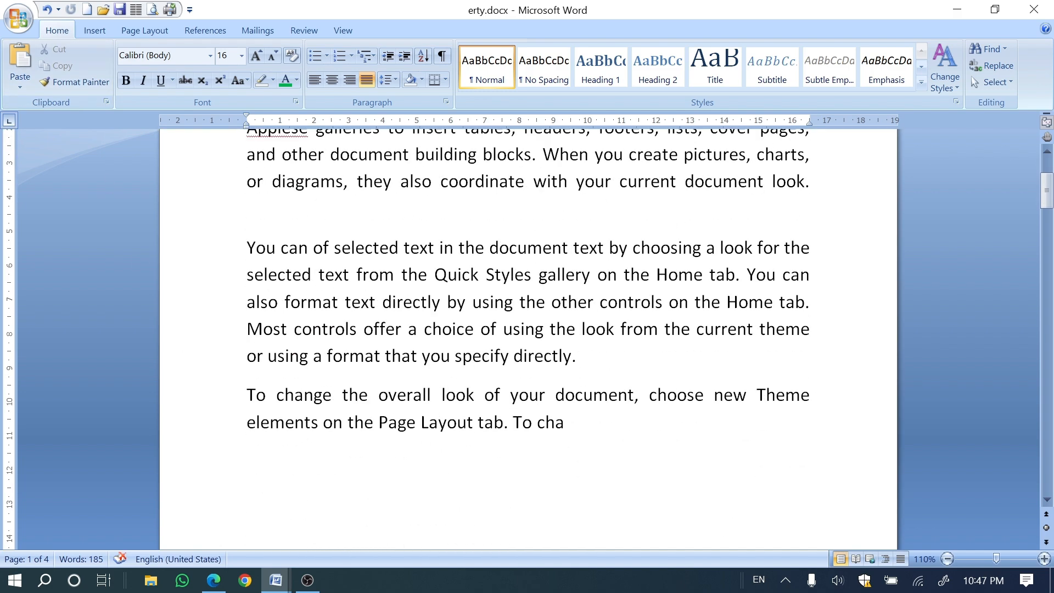
pyautogui.scroll(-3, 70, 328)
pyautogui.hotkey('ctrl', 'End')
pyautogui.press('Return')
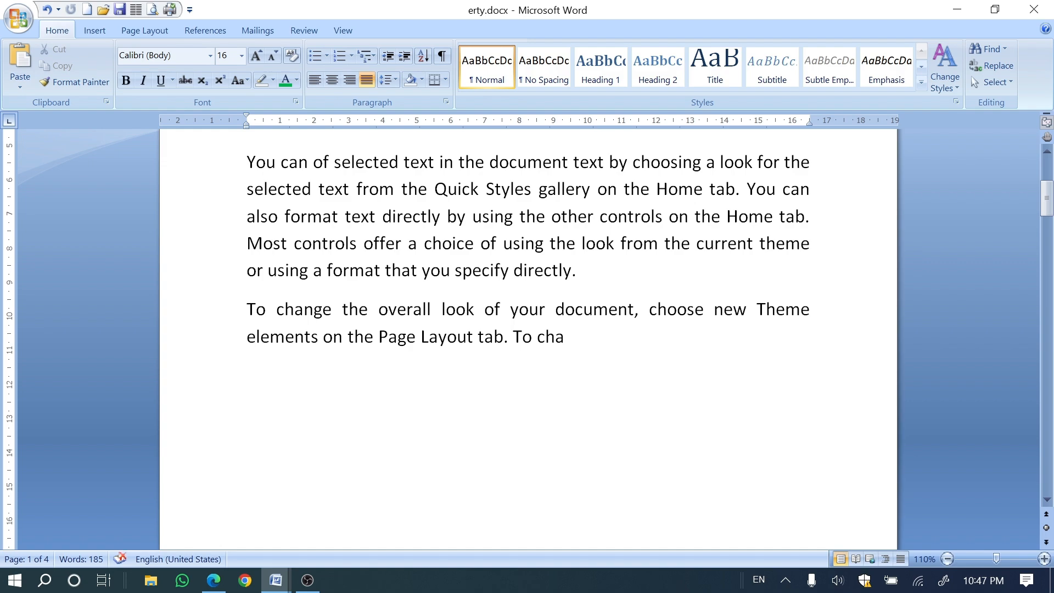
pyautogui.press('Tab')
pyautogui.press('Tab')
pyautogui.press('Tab')
pyautogui.press('Tab')
pyautogui.hotkey('ctrl', 'z')
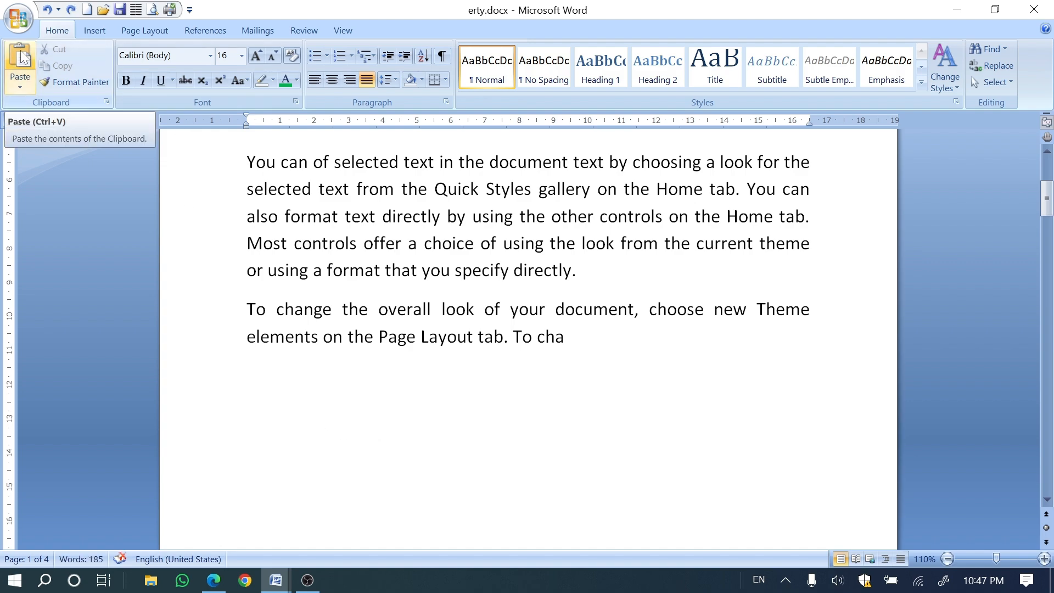
pyautogui.hotkey('ctrl', 'v')
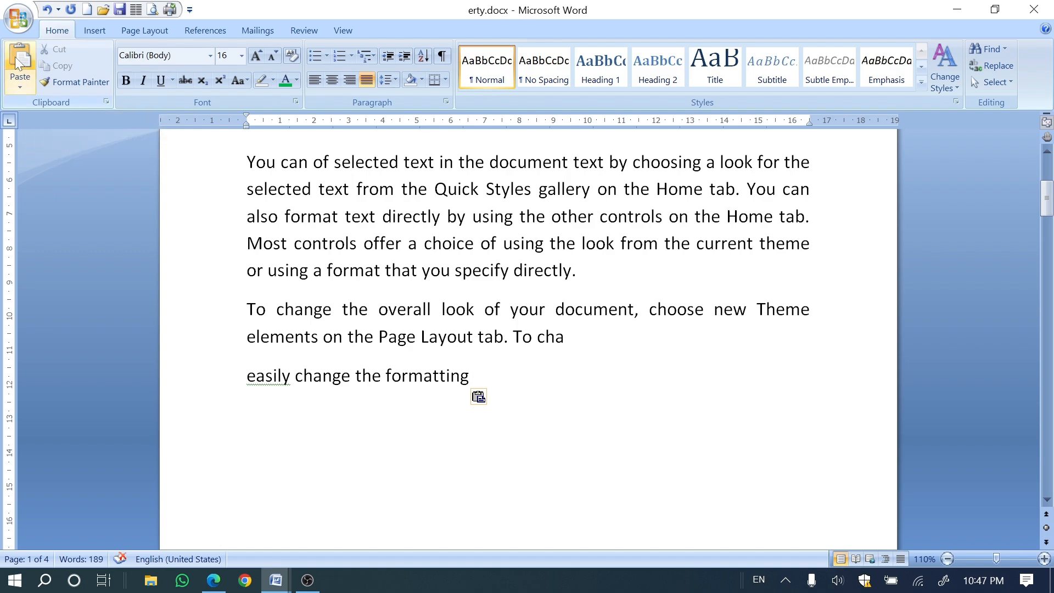
# - Move "they also coordinate with" from the first paragraph's last line to a new line below "easily change the formatting", leaving an empty line between
pyautogui.scroll(3, 157, 210)
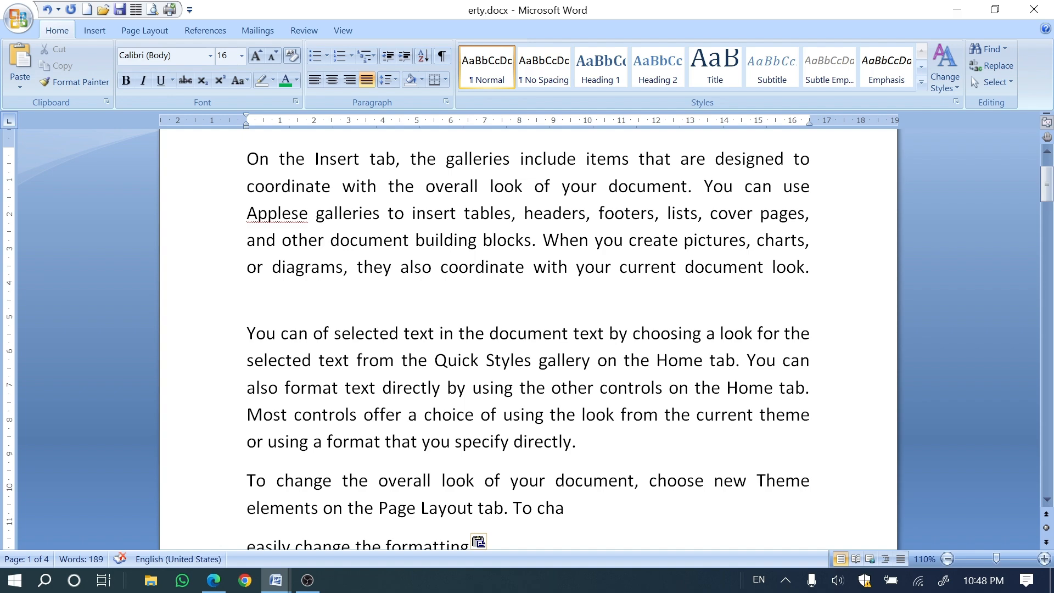
pyautogui.moveTo(357, 267); pyautogui.dragTo(575, 267)
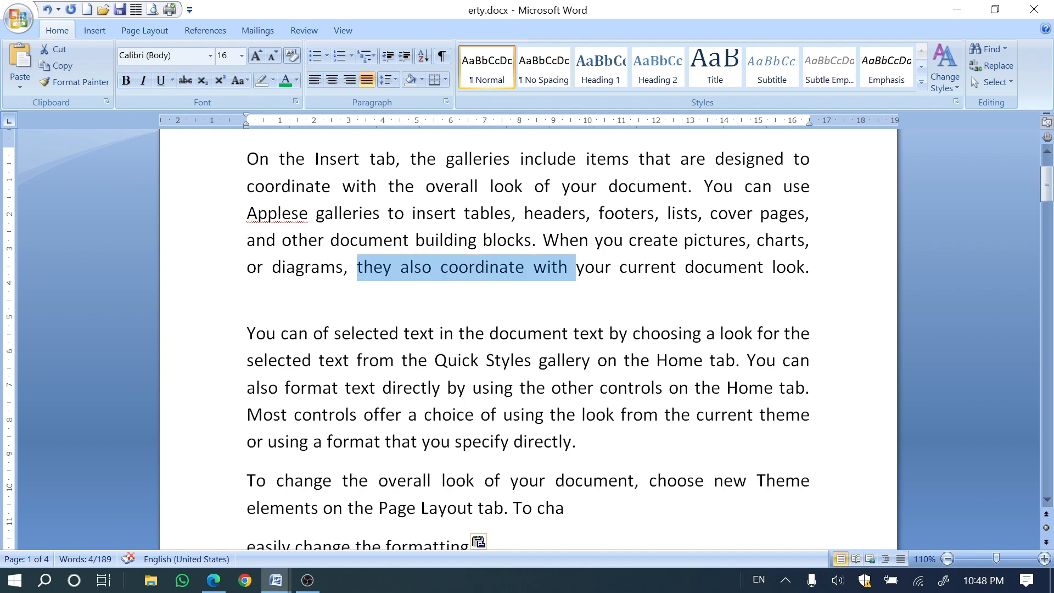
pyautogui.hotkey('ctrl', 'x')
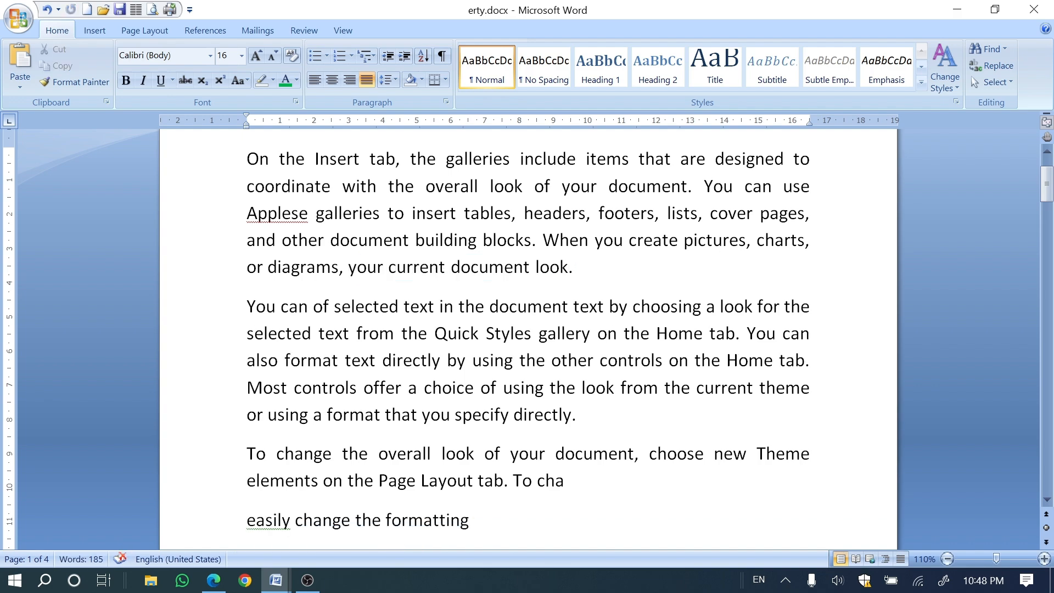
pyautogui.scroll(-3, 527, 339)
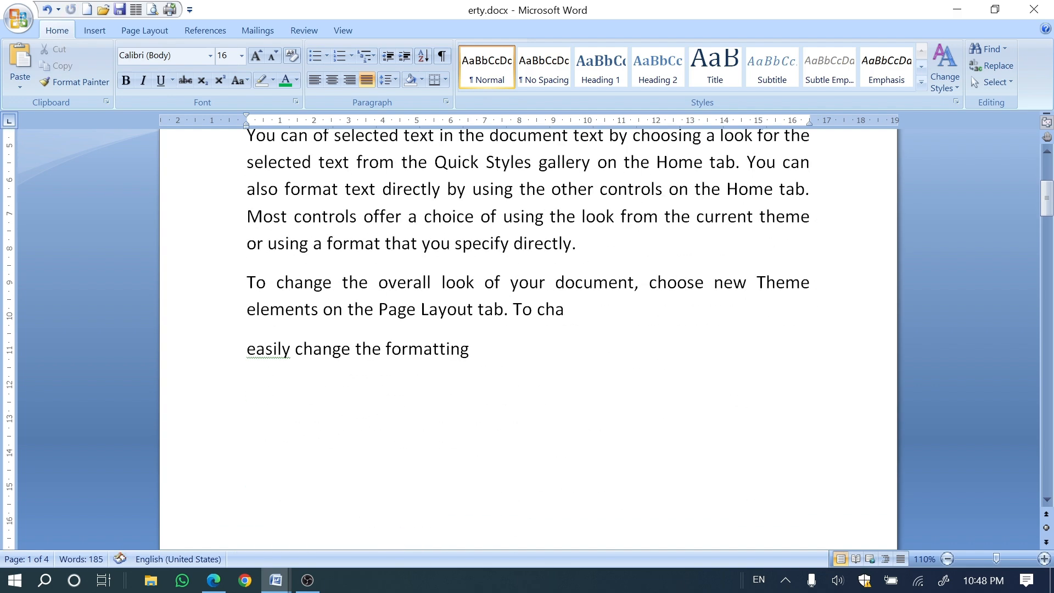
pyautogui.scroll(-2, 283, 348)
pyautogui.click(248, 297)
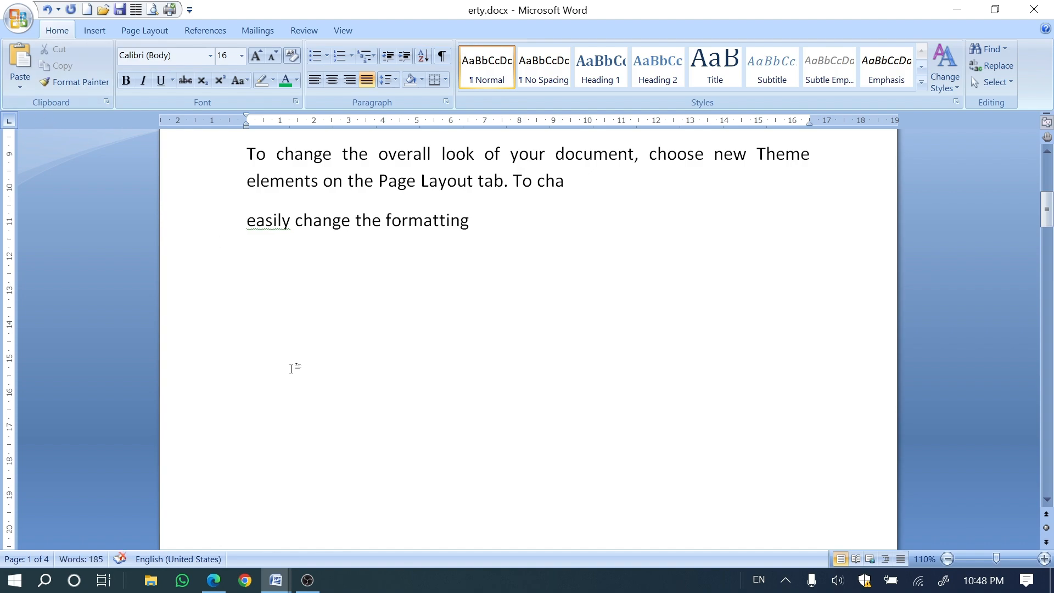
pyautogui.hotkey('ctrl', 'v')
pyautogui.scroll(2, 292, 369)
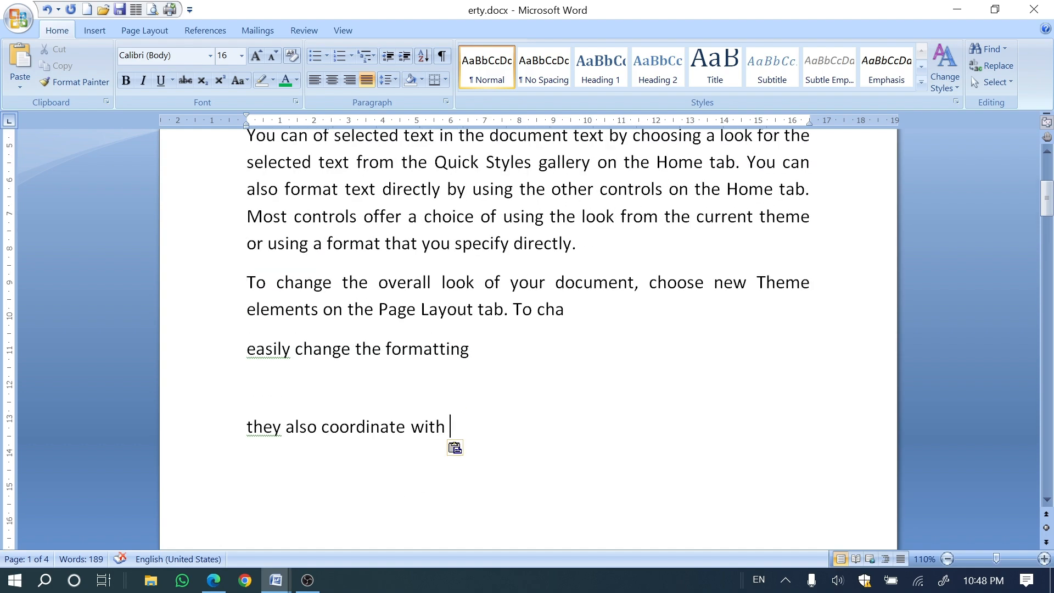
# - Copy the whole line "easily change the formatting" below the third paragraph
pyautogui.moveTo(246, 349); pyautogui.dragTo(485, 351)
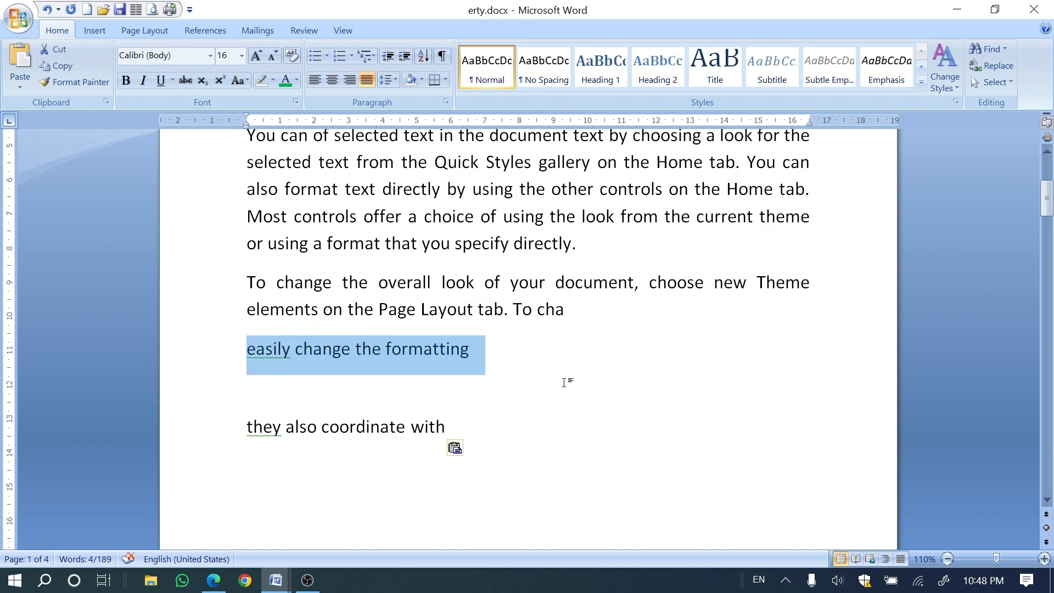
pyautogui.click(324, 352)
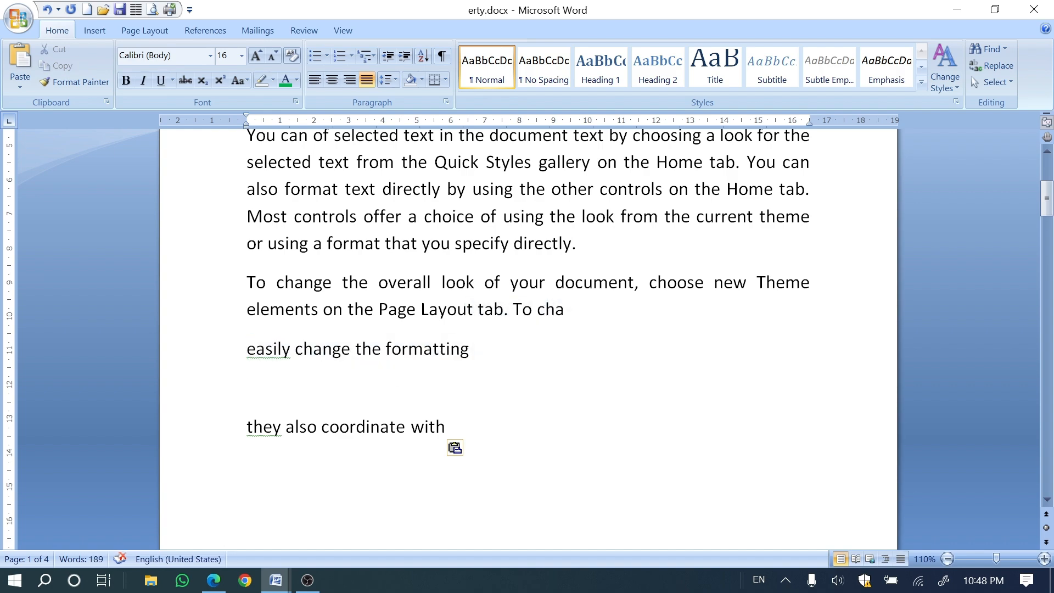
pyautogui.press('Home')
pyautogui.click(219, 345)
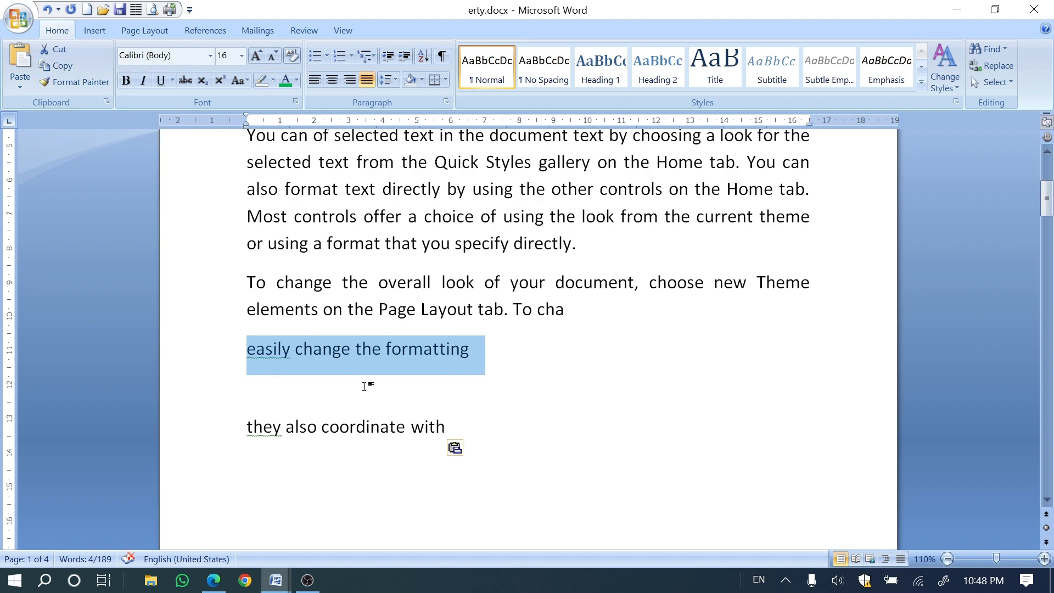
pyautogui.hotkey('ctrl', 'c')
# - Paste the copied line four times below the line "they also coordinate with"
pyautogui.scroll(-2, 364, 386)
pyautogui.click(369, 419)
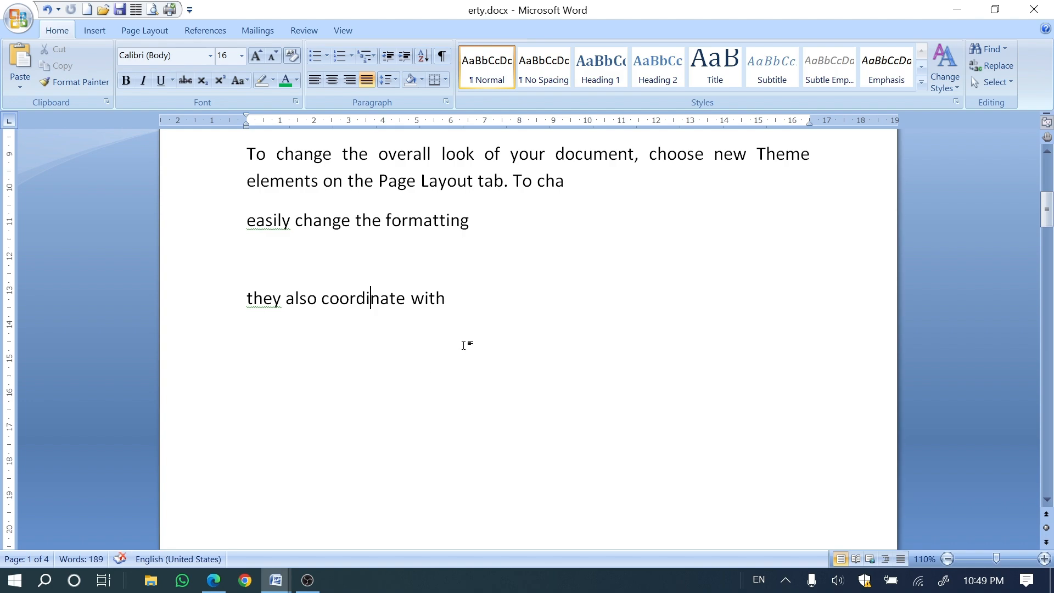
pyautogui.press('End')
pyautogui.press('Return')
pyautogui.hotkey('ctrl', 'v')
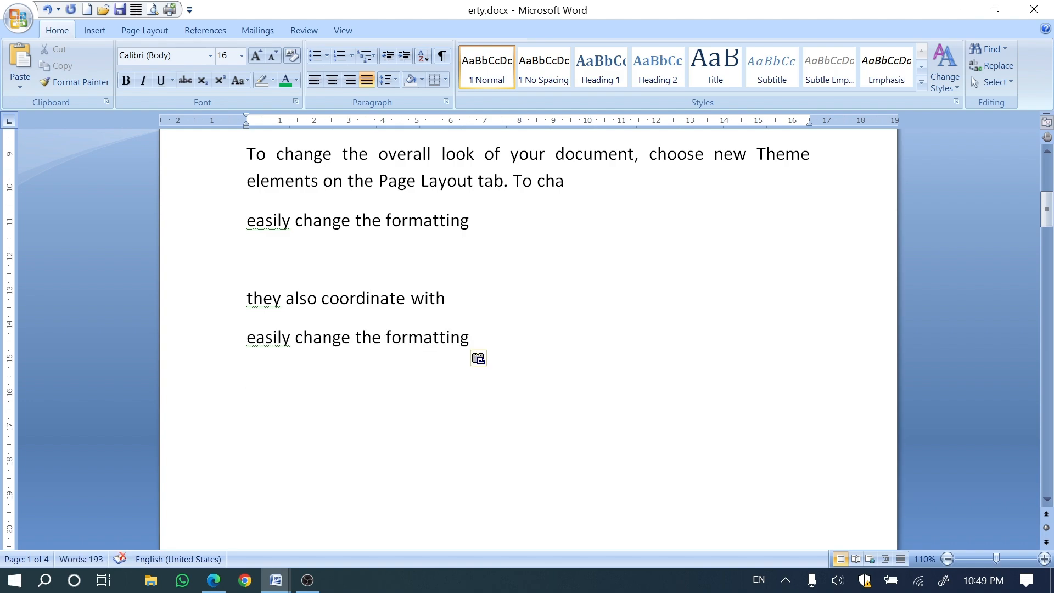
pyautogui.hotkey('ctrl', 'v')
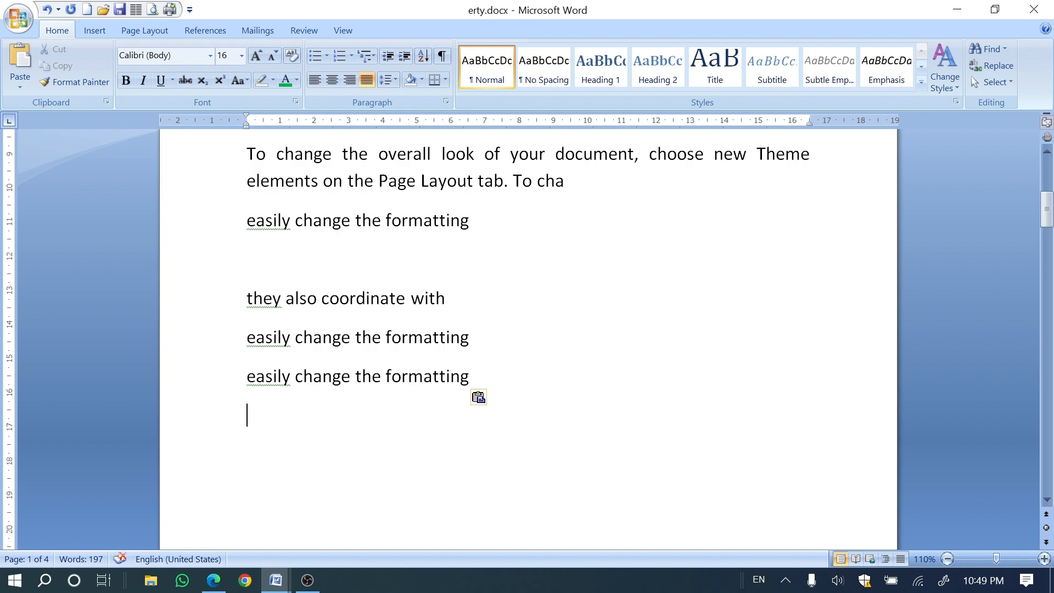
pyautogui.hotkey('ctrl', 'v')
pyautogui.hotkey('ctrl', 'v')
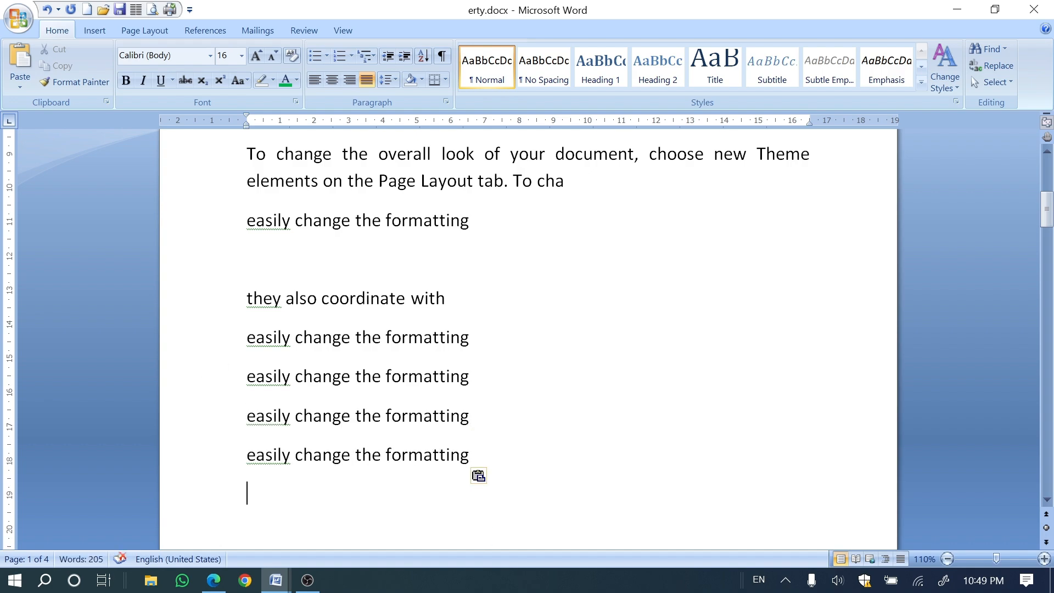
pyautogui.scroll(-2, 527, 330)
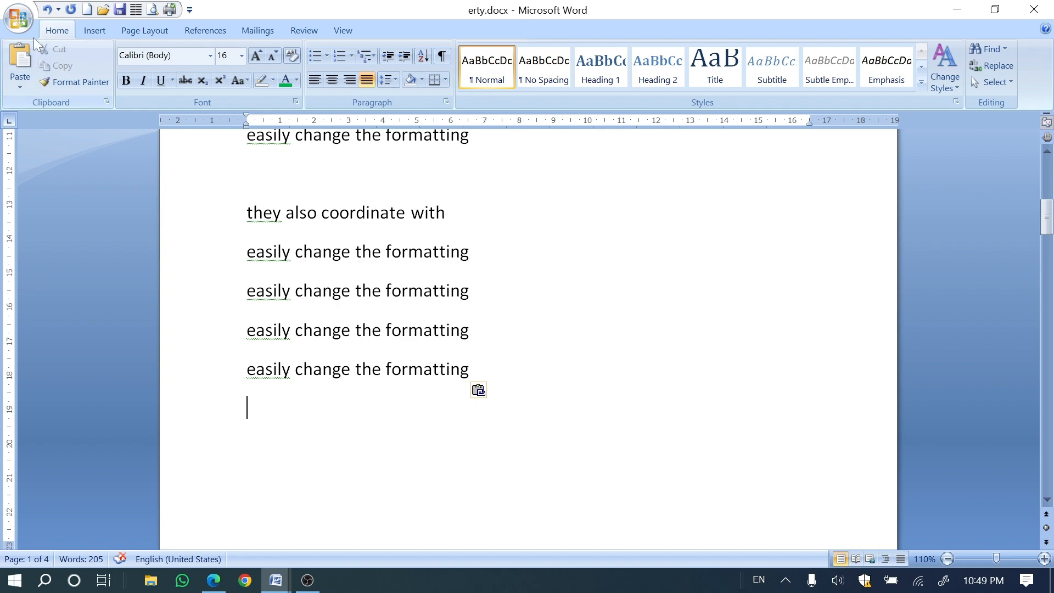
# - Switch to the PDF shortcut list in Edge and tick off the Undo and Redo entries in red
pyautogui.click(217, 590)
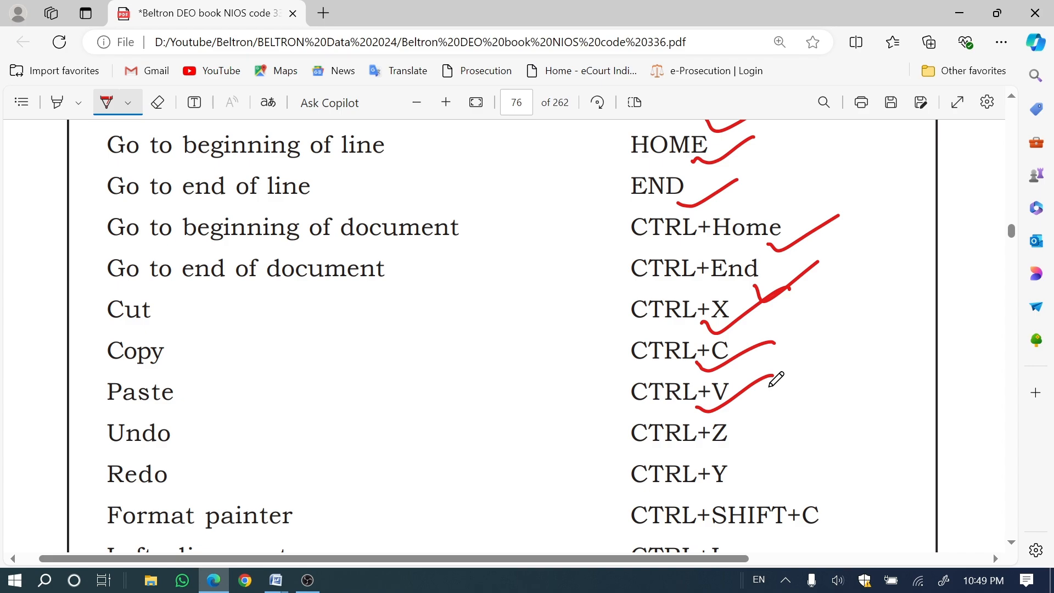
pyautogui.scroll(-3, 763, 382)
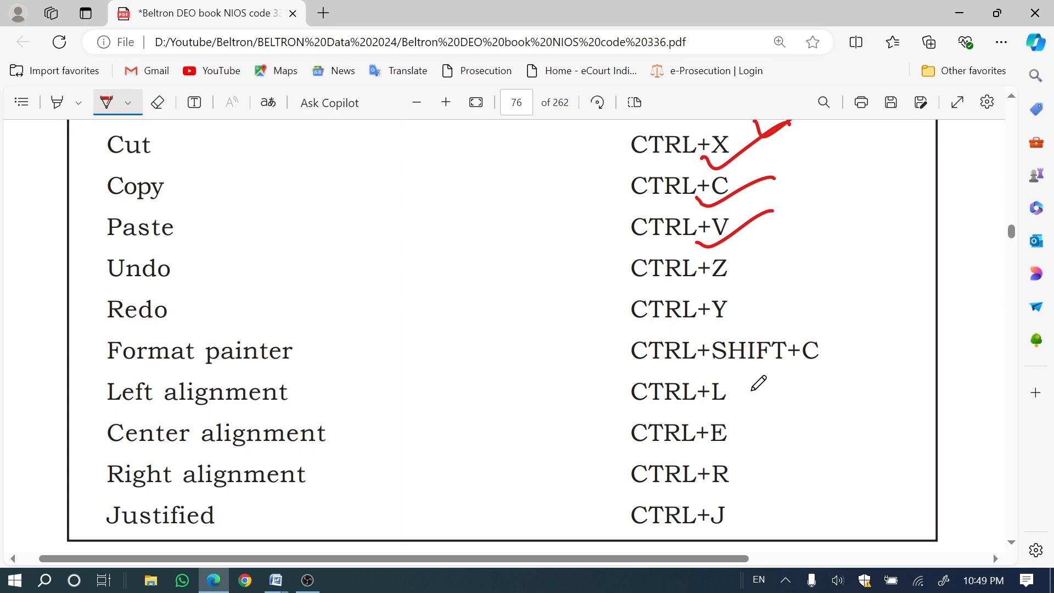
pyautogui.moveTo(708, 276); pyautogui.dragTo(719, 293)
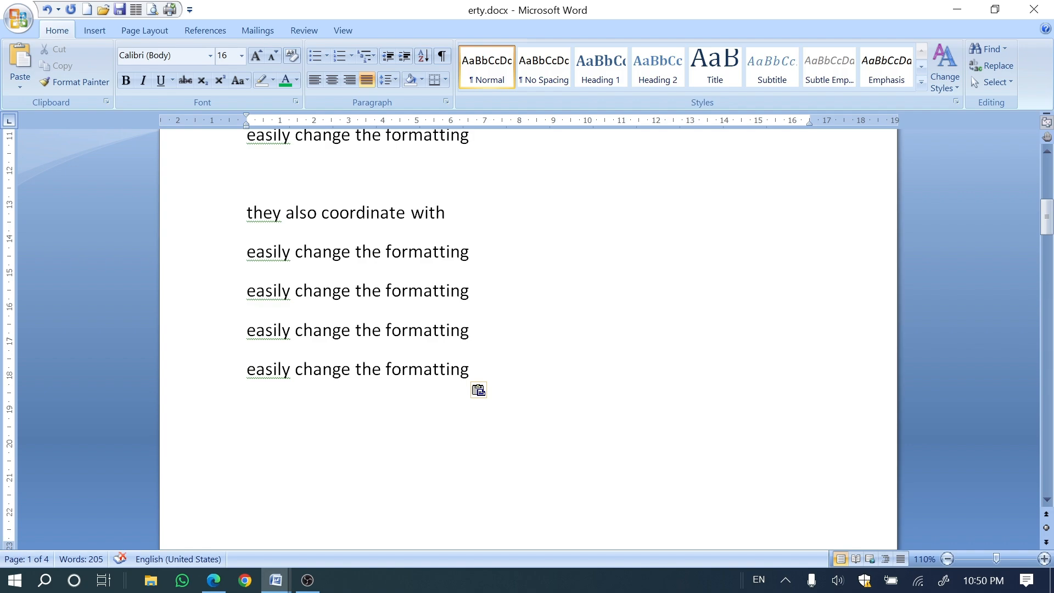
# - In erty.docx, undo the last three pastes of the line "easily change the formatting"
pyautogui.scroll(2, 527, 329)
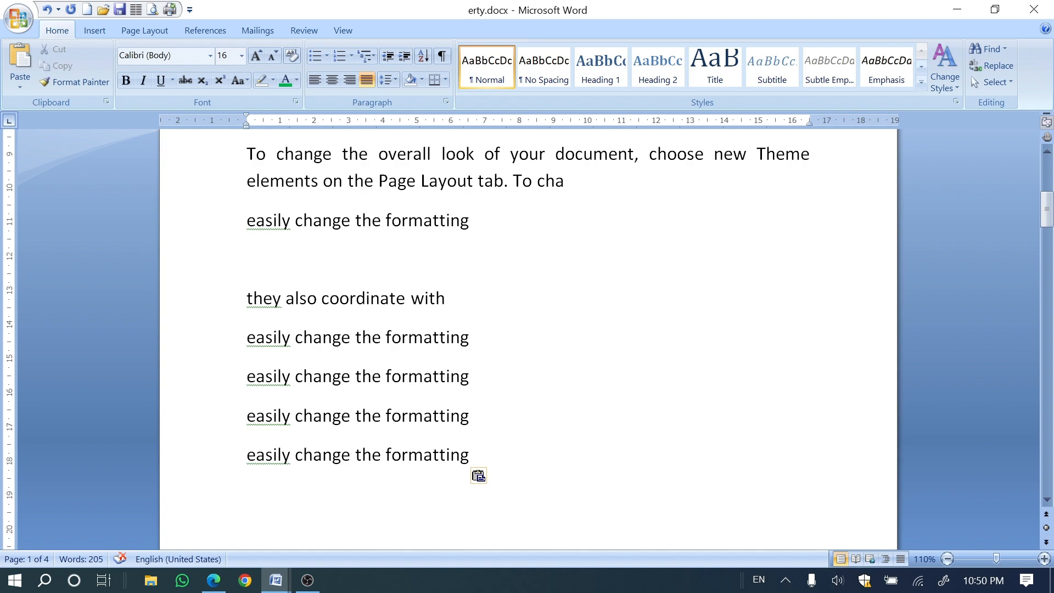
pyautogui.hotkey('ctrl', 'z')
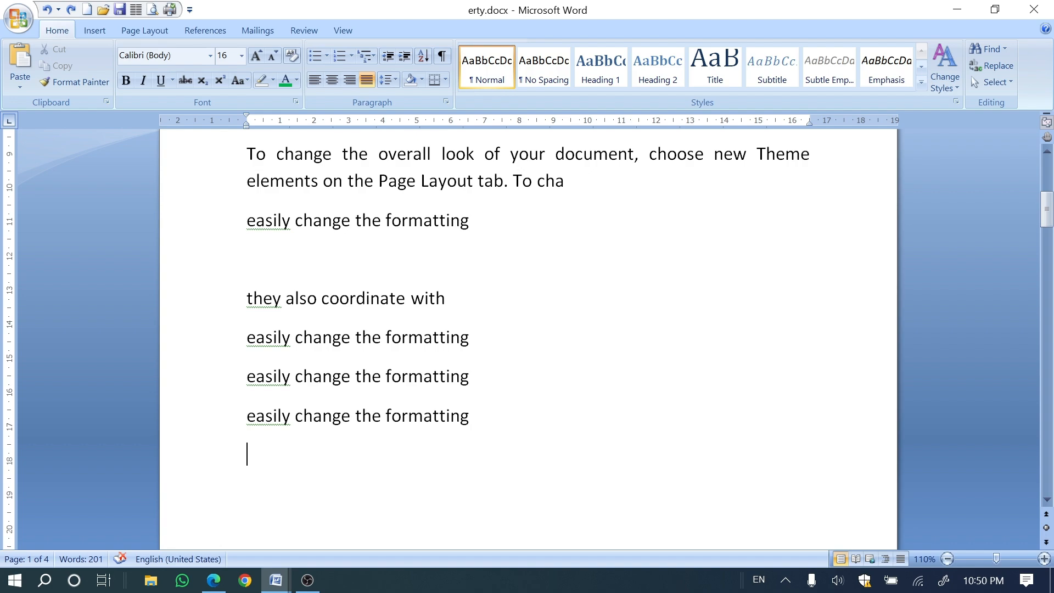
pyautogui.hotkey('ctrl', 'z')
pyautogui.hotkey('ctrl', 'z')
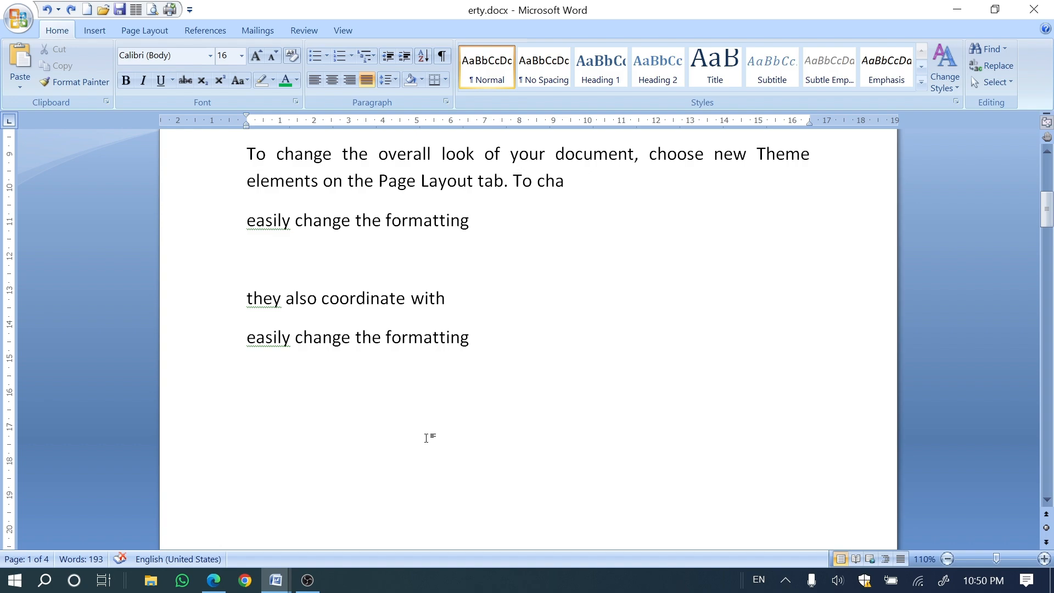
# - Redo the three undone pastes of "easily change the formatting"
pyautogui.hotkey('ctrl', 'y')
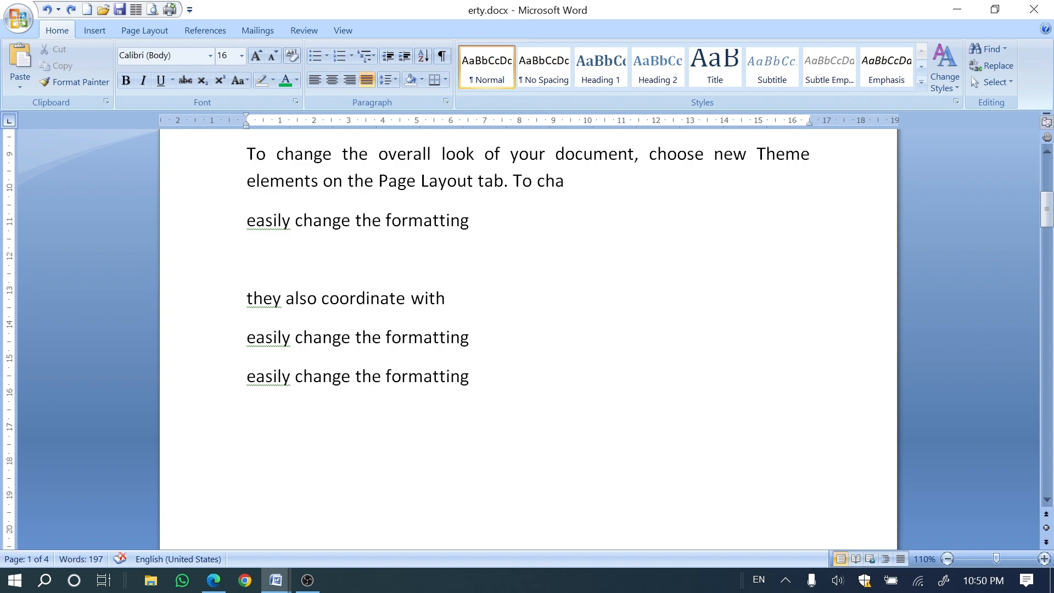
pyautogui.hotkey('ctrl', 'y')
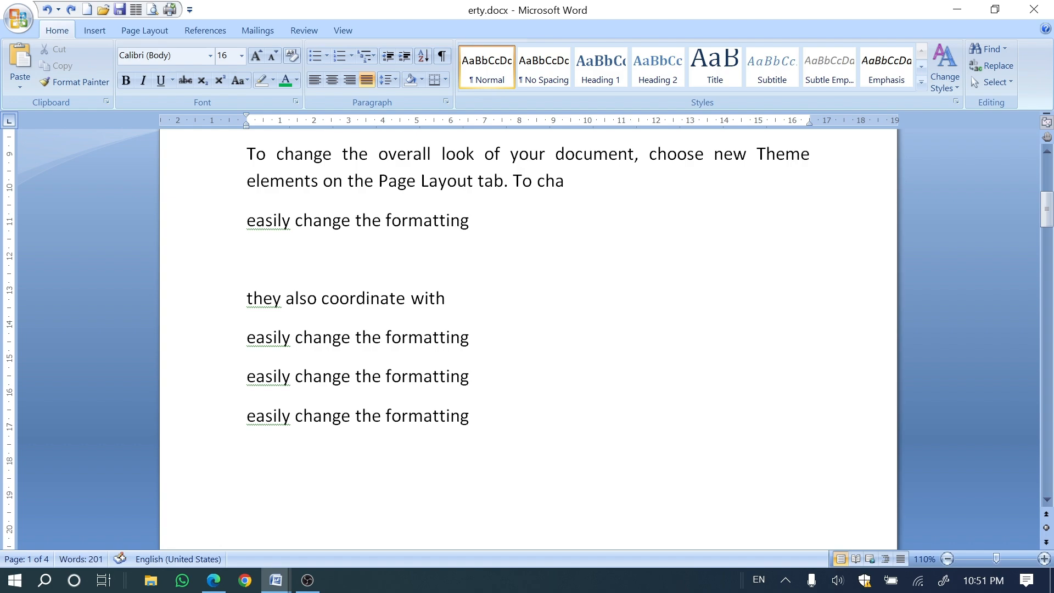
pyautogui.hotkey('ctrl', 'y')
# - Undo and redo the same three pastes two more times, ending with all the pasted lines restored
pyautogui.hotkey('ctrl', 'z')
pyautogui.hotkey('ctrl', 'z')
pyautogui.hotkey('ctrl', 'z')
pyautogui.hotkey('ctrl', 'y')
pyautogui.hotkey('ctrl', 'y')
pyautogui.hotkey('ctrl', 'y')
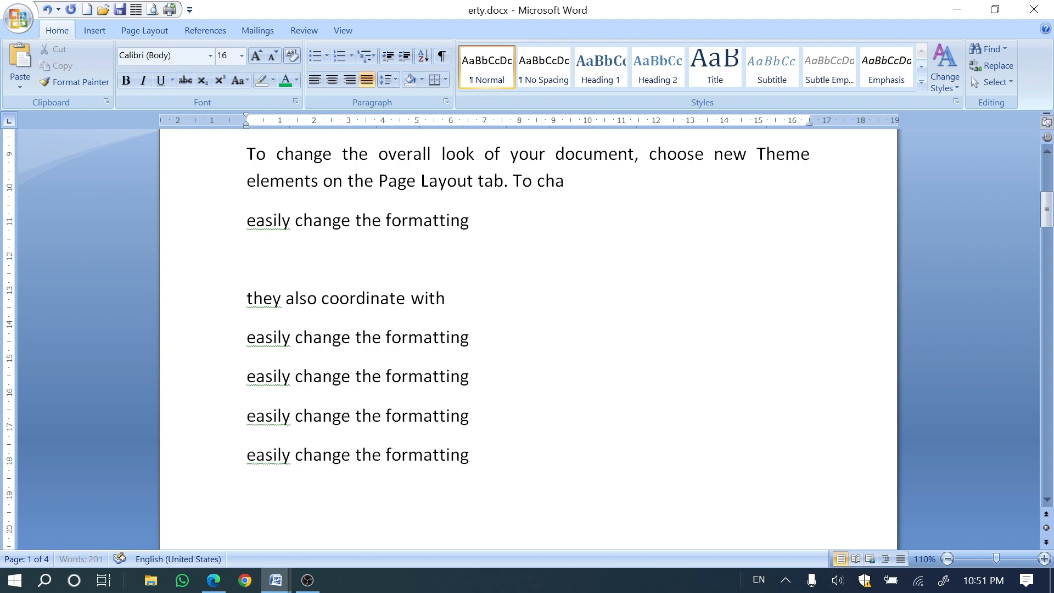
pyautogui.hotkey('ctrl', 'z')
pyautogui.hotkey('ctrl', 'z')
pyautogui.hotkey('ctrl', 'z')
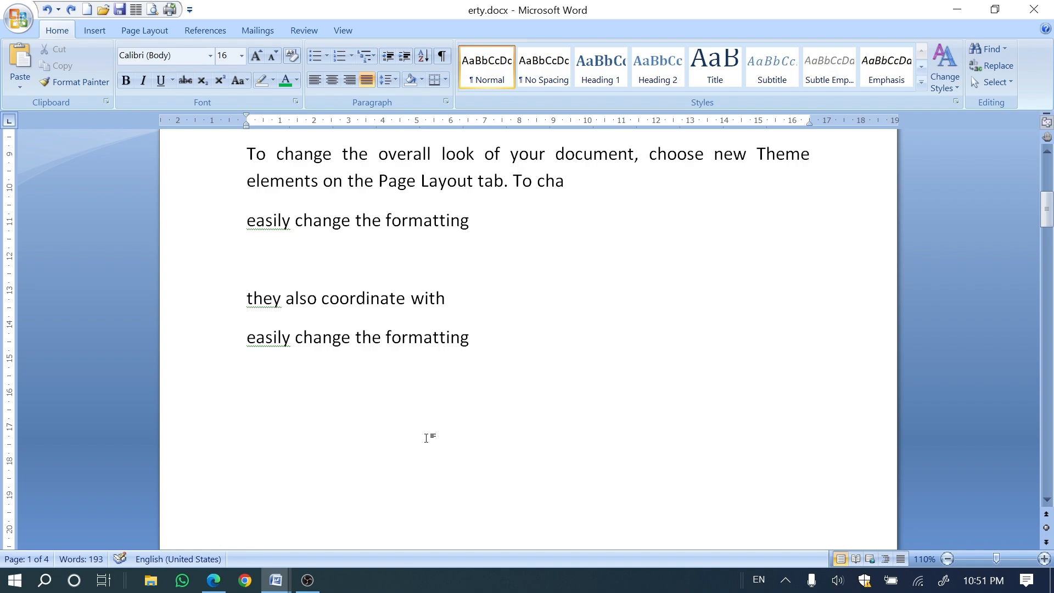
pyautogui.hotkey('ctrl', 'y')
pyautogui.hotkey('ctrl', 'y')
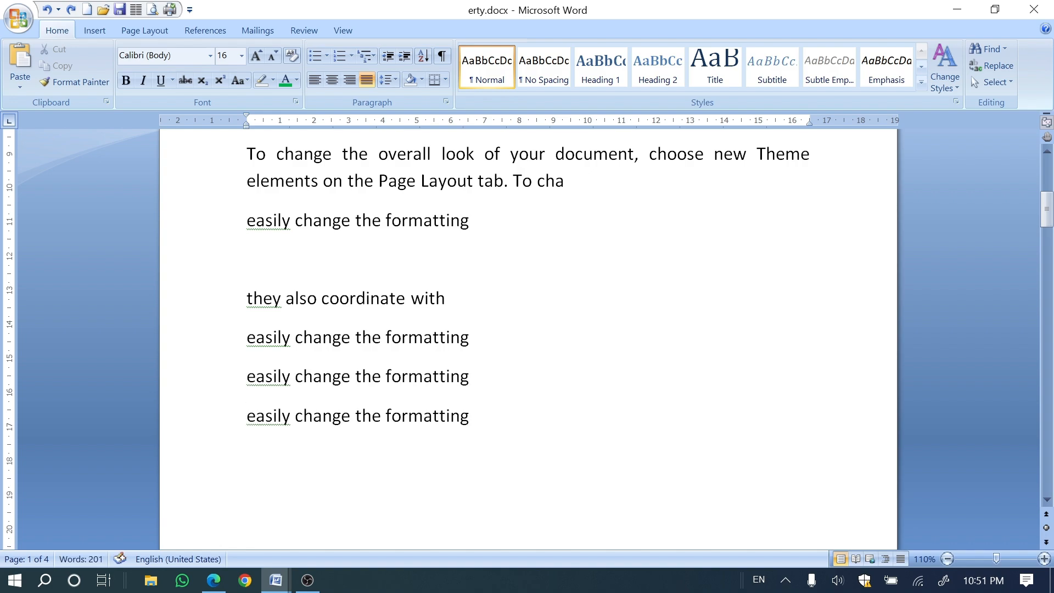
pyautogui.hotkey('ctrl', 'y')
# - In the PDF list, tick off the Format painter shortcut and mark its name with a handwritten arrow and "vvi" note
pyautogui.click(212, 585)
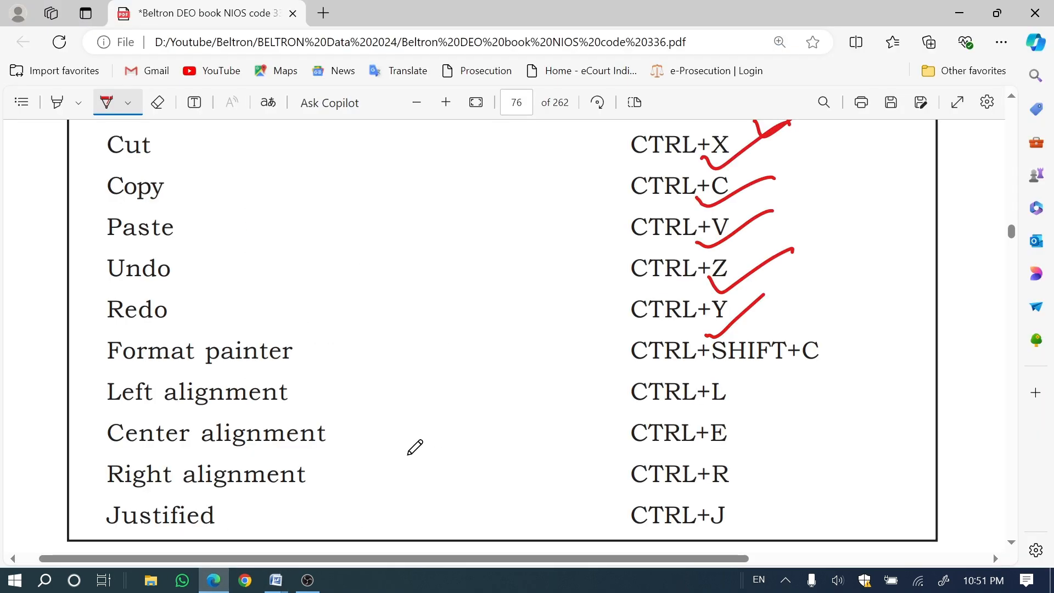
pyautogui.scroll(-1, 415, 447)
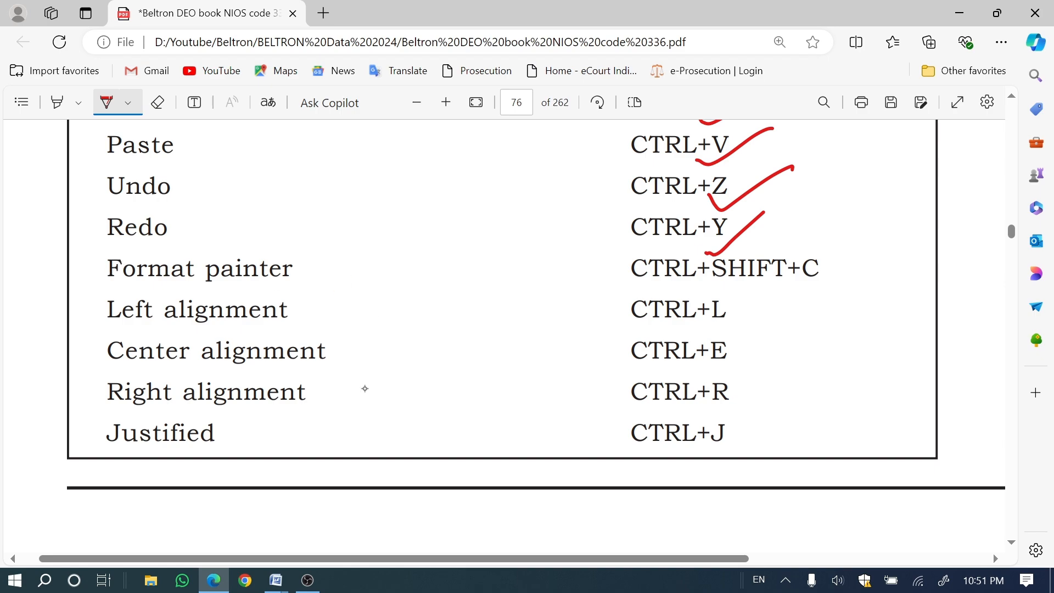
pyautogui.moveTo(761, 285); pyautogui.dragTo(778, 286)
pyautogui.moveTo(777, 286); pyautogui.dragTo(854, 245)
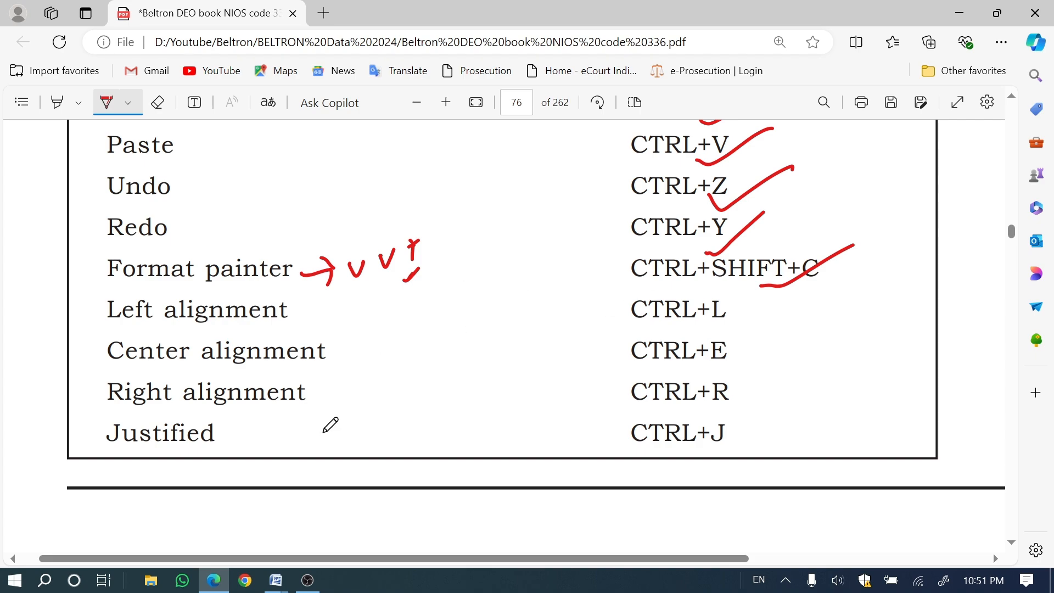
# - In erty.docx, format the line directly below "they also coordinate with" as bold, green, 18 pt Bahnschrift SemiLight
pyautogui.moveTo(281, 586)
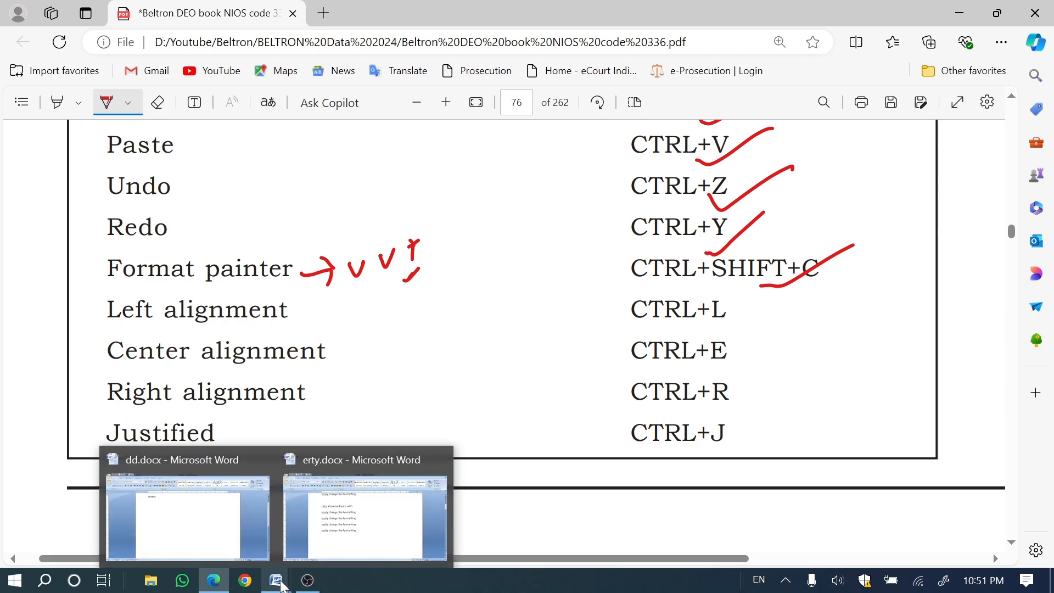
pyautogui.click(335, 540)
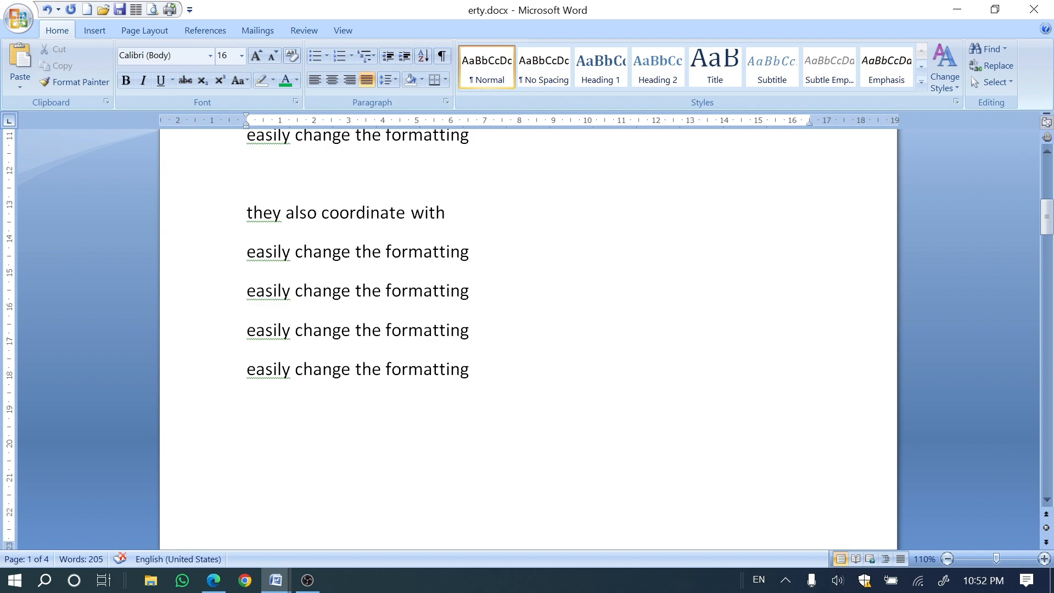
pyautogui.moveTo(247, 252); pyautogui.dragTo(480, 256)
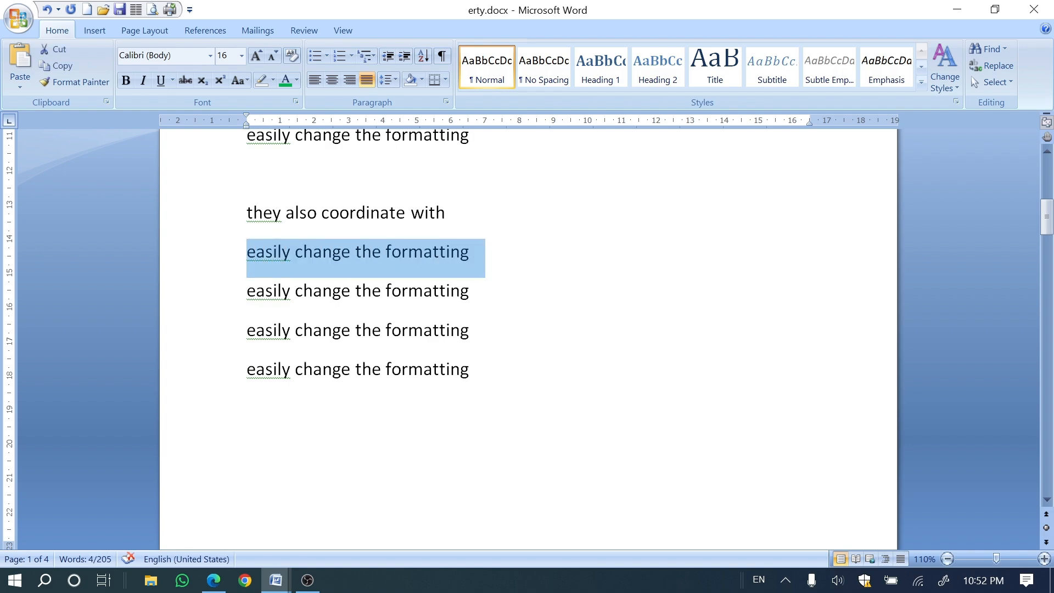
pyautogui.click(126, 80)
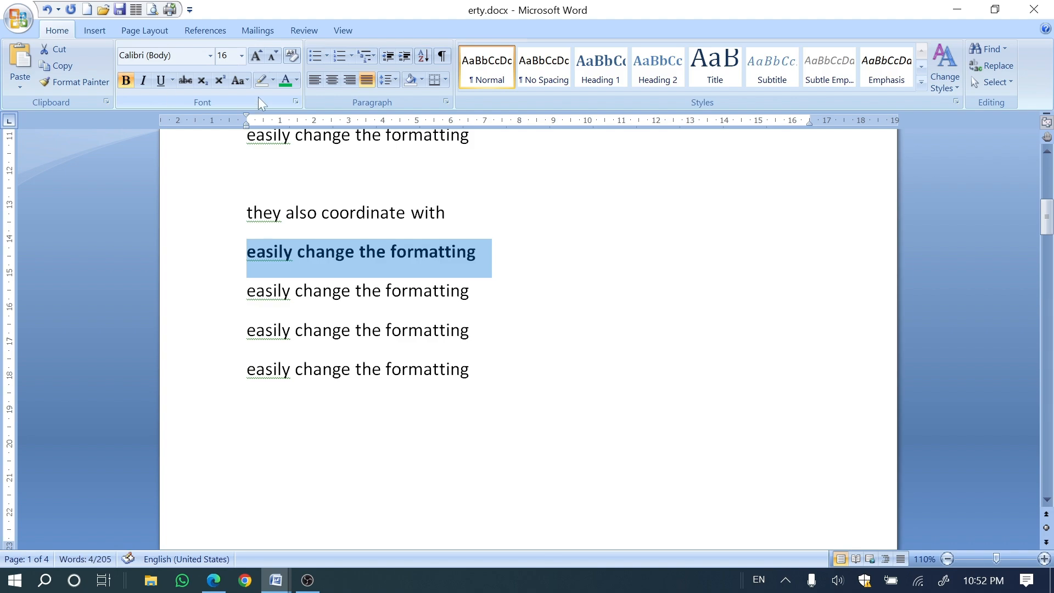
pyautogui.click(285, 85)
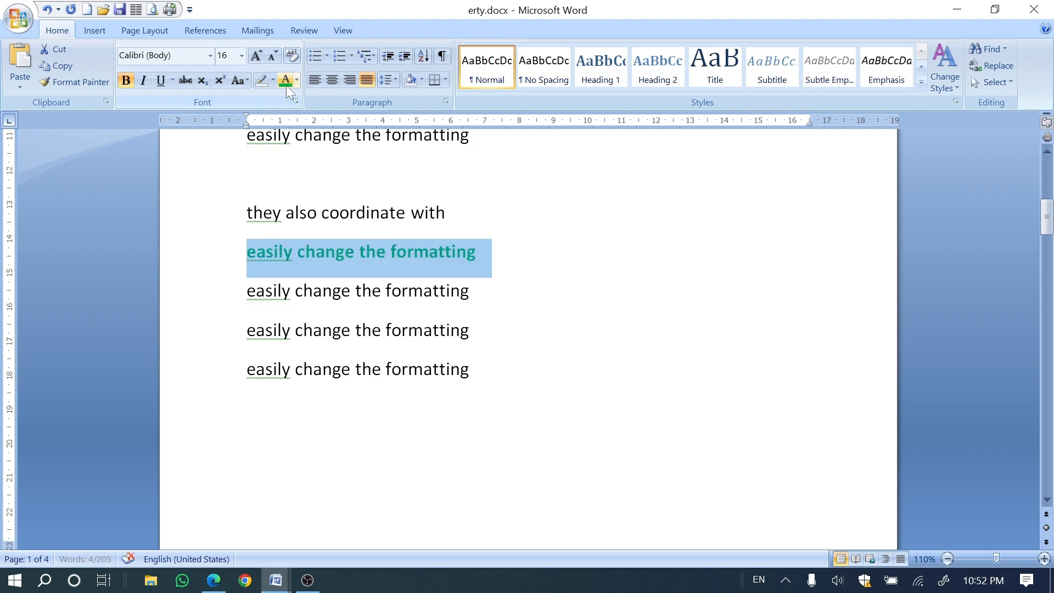
pyautogui.click(264, 54)
pyautogui.click(210, 55)
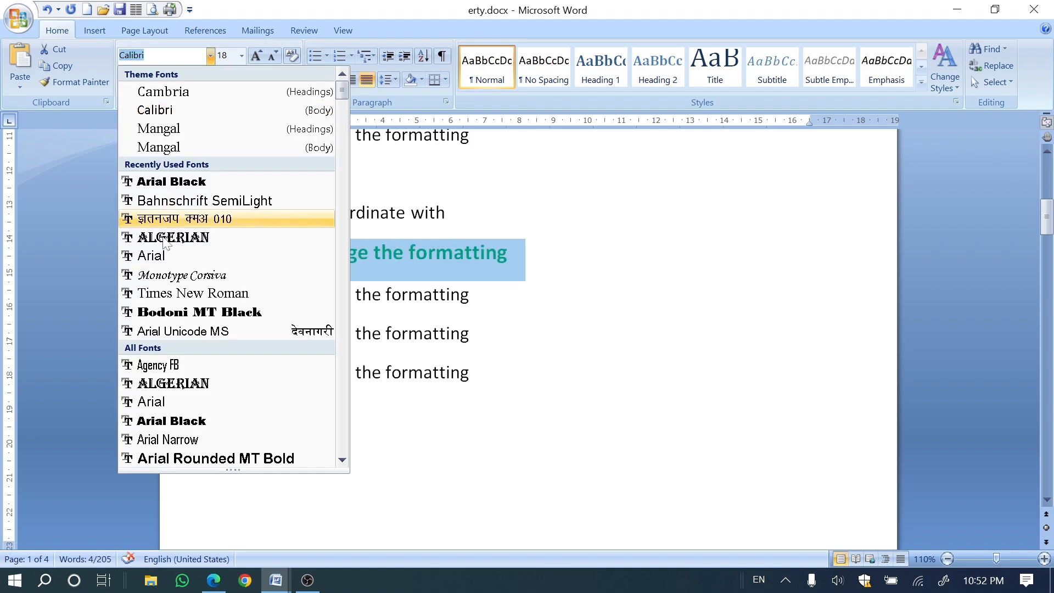
pyautogui.click(176, 202)
pyautogui.click(282, 333)
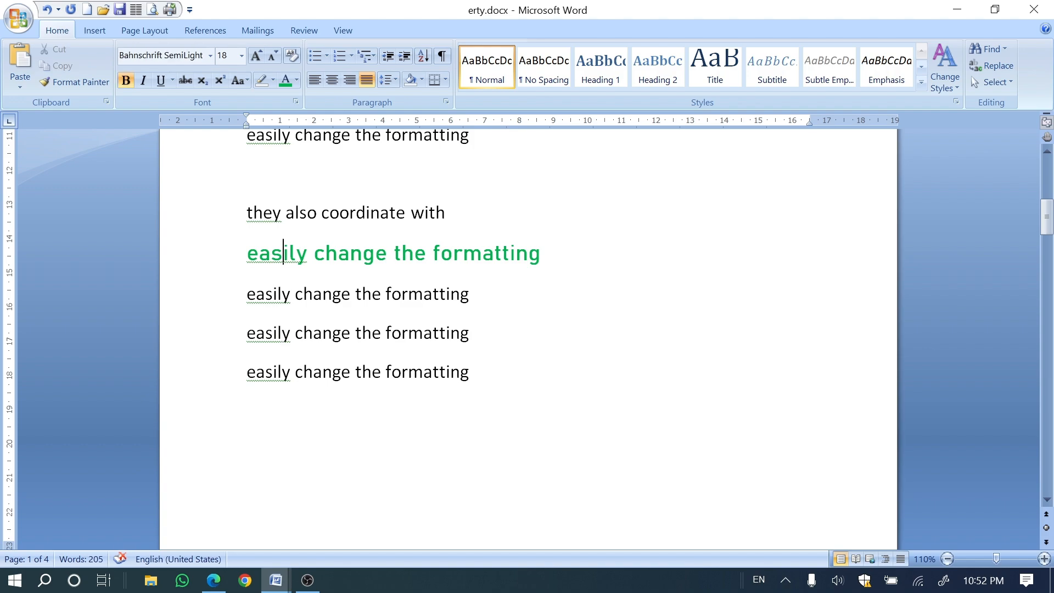
# - Copy the green line's formatting with Format Painter onto "controls offer a choice" through "you specify" in the second paragraph
pyautogui.scroll(3, 527, 329)
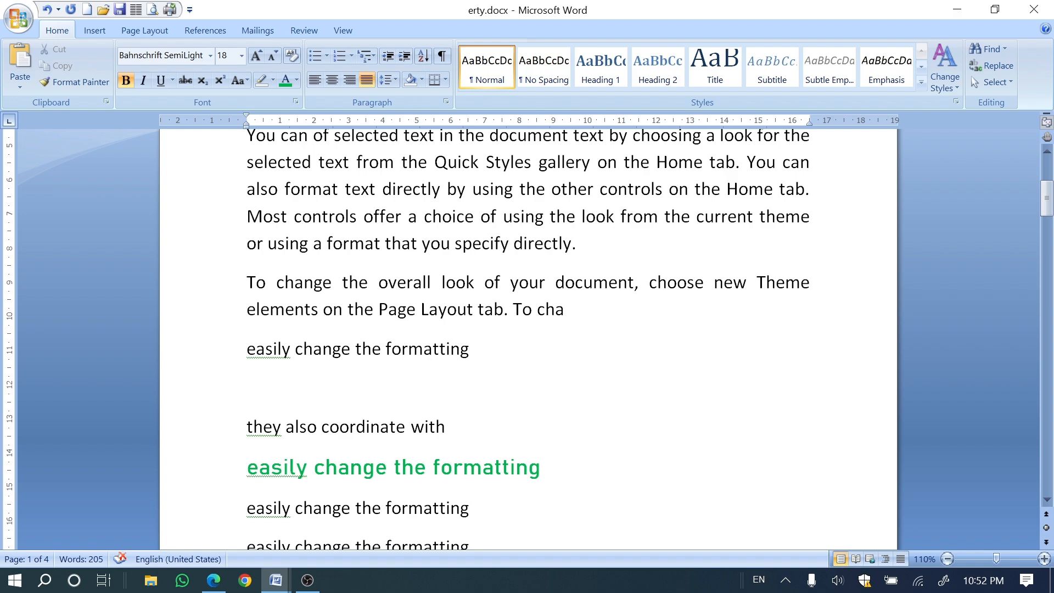
pyautogui.click(350, 467)
pyautogui.click(88, 83)
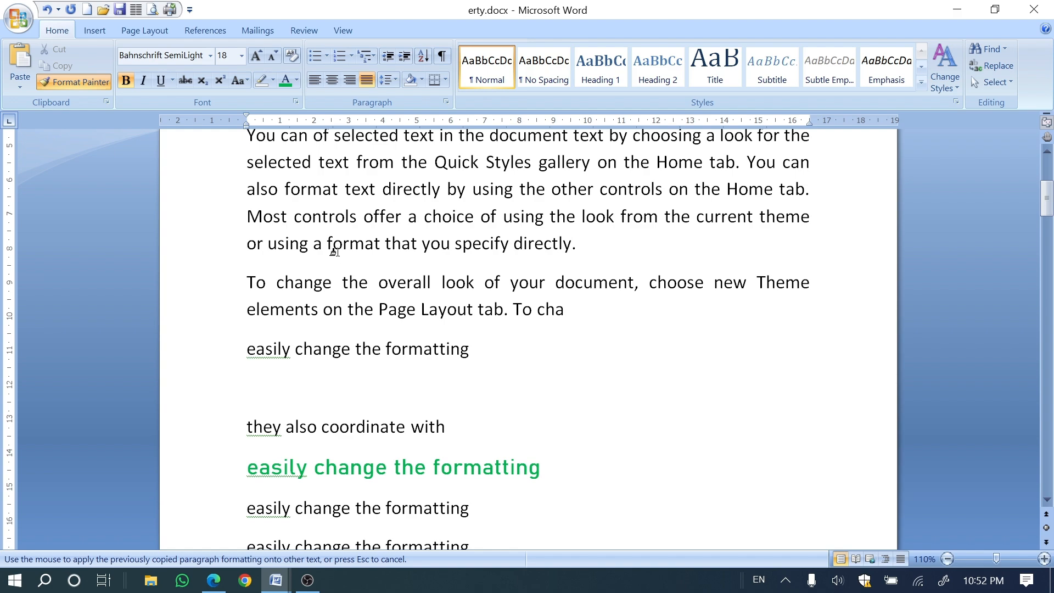
pyautogui.moveTo(315, 214)
pyautogui.mouseDown()
pyautogui.moveTo(376, 242)
pyautogui.moveTo(464, 240)
pyautogui.mouseUp()
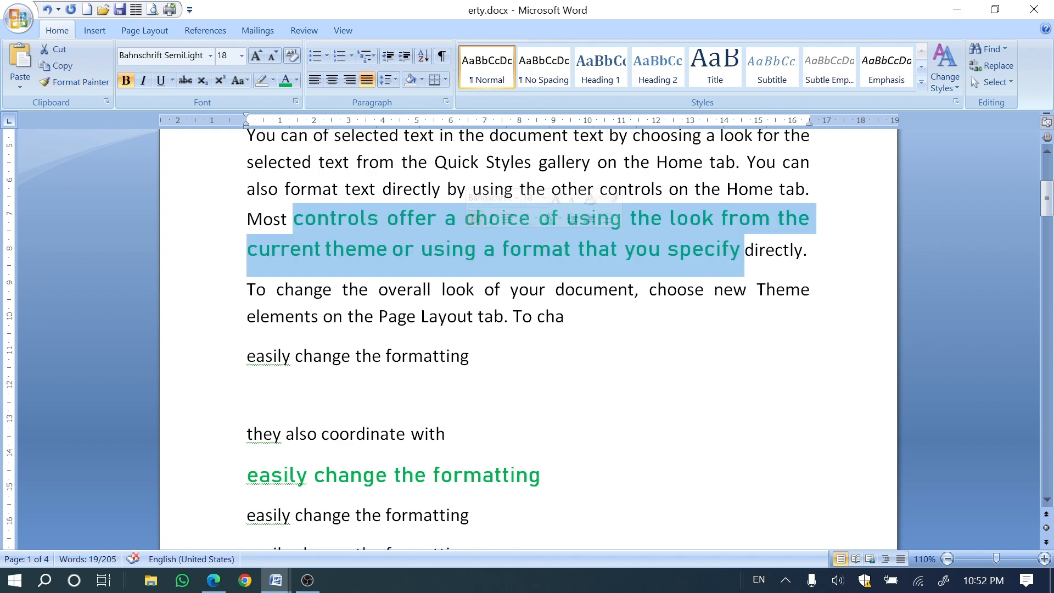
# - Keep Format Painter active with the green formatting and apply it to "h" in "the", "To cha", part of "with" and "bu" in "building"
pyautogui.click(350, 266)
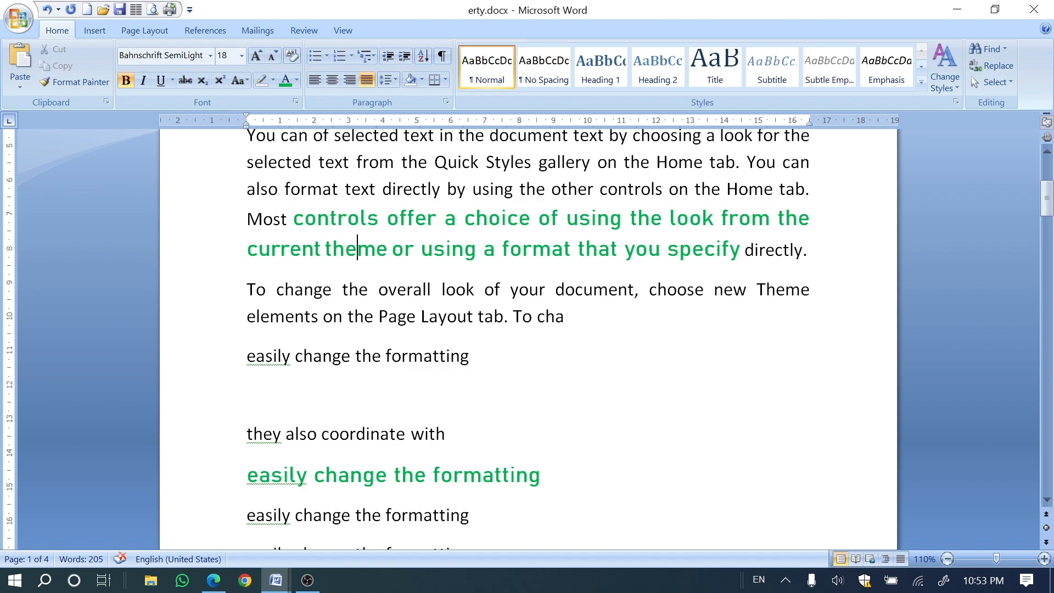
pyautogui.click(75, 81)
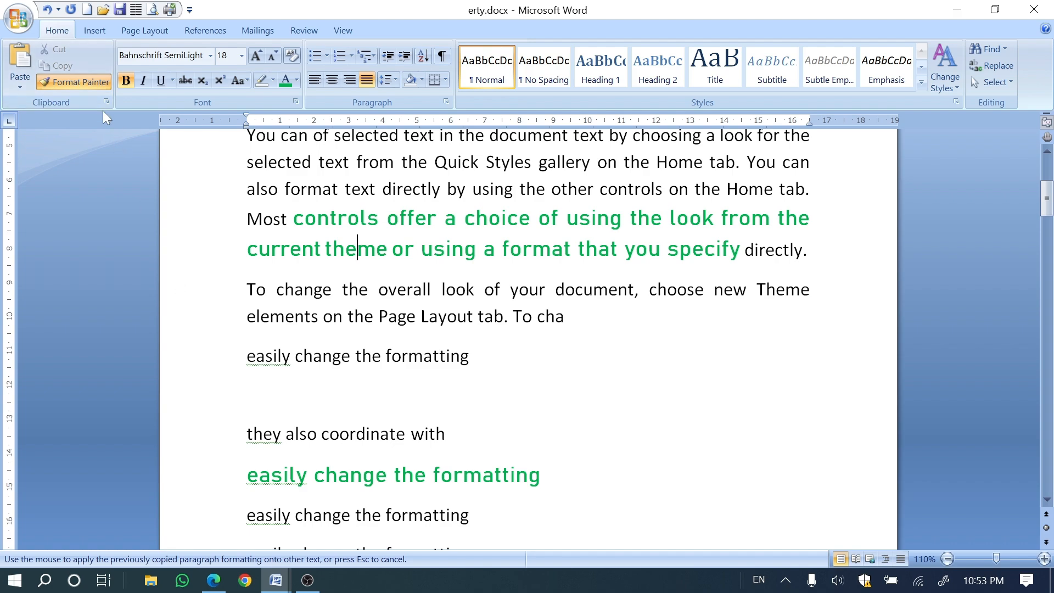
pyautogui.click(77, 86)
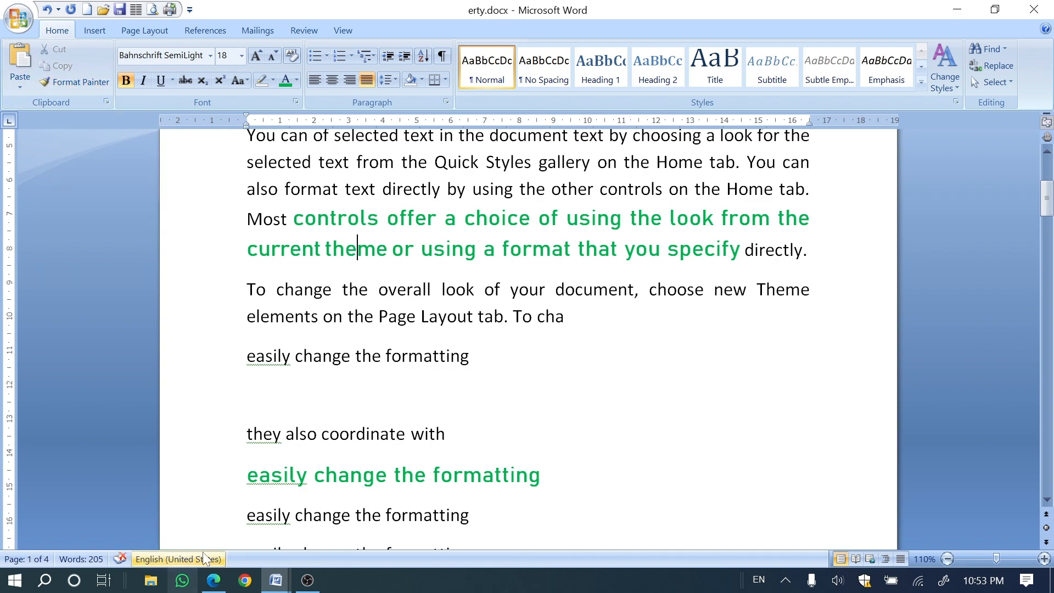
pyautogui.click(57, 83)
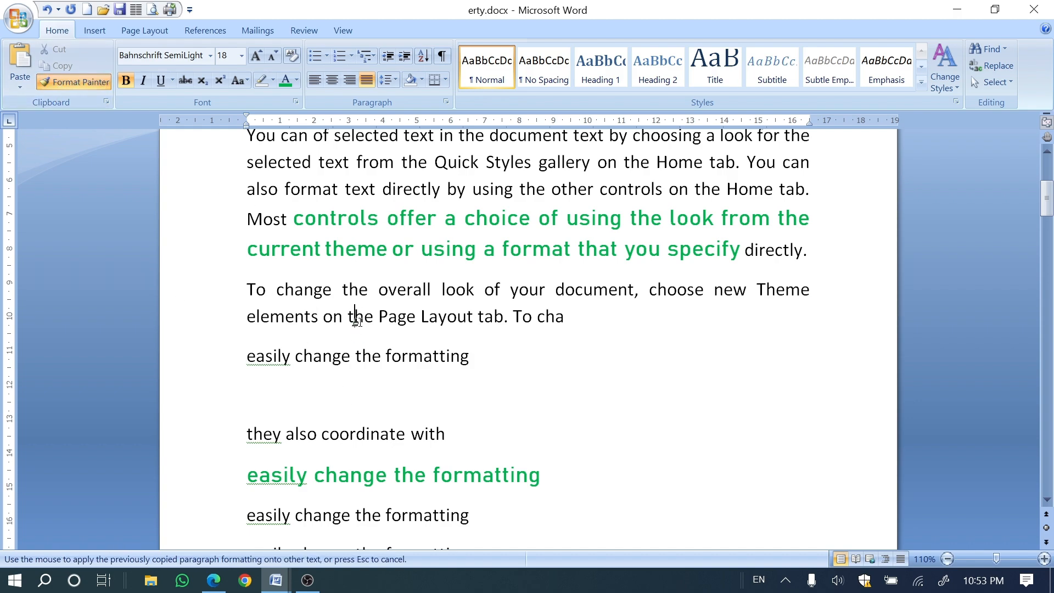
pyautogui.moveTo(354, 318); pyautogui.dragTo(365, 319)
pyautogui.moveTo(525, 319); pyautogui.dragTo(565, 324)
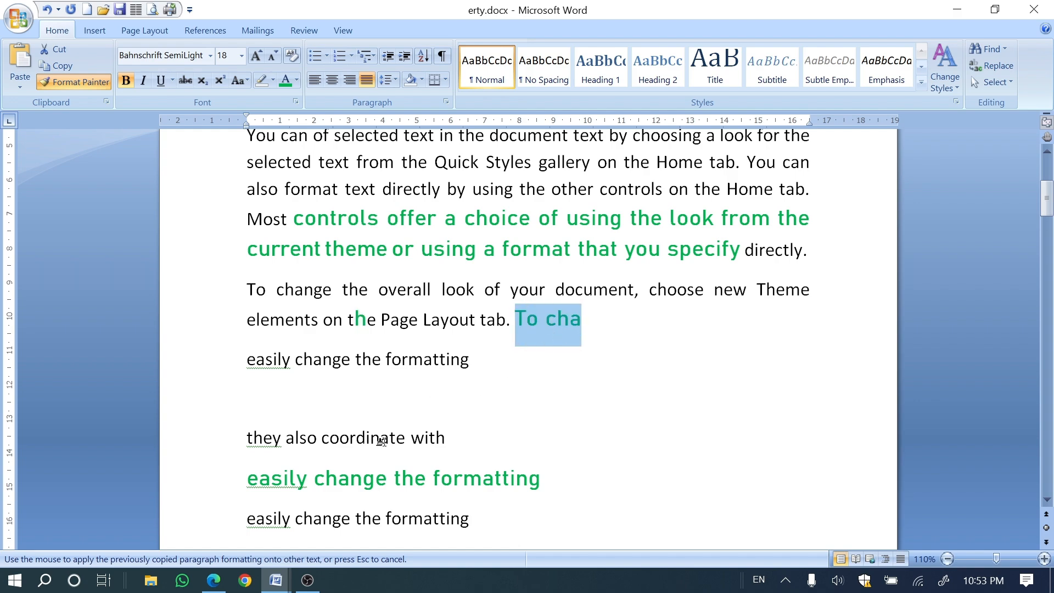
pyautogui.moveTo(410, 441); pyautogui.dragTo(438, 444)
pyautogui.scroll(2, 393, 426)
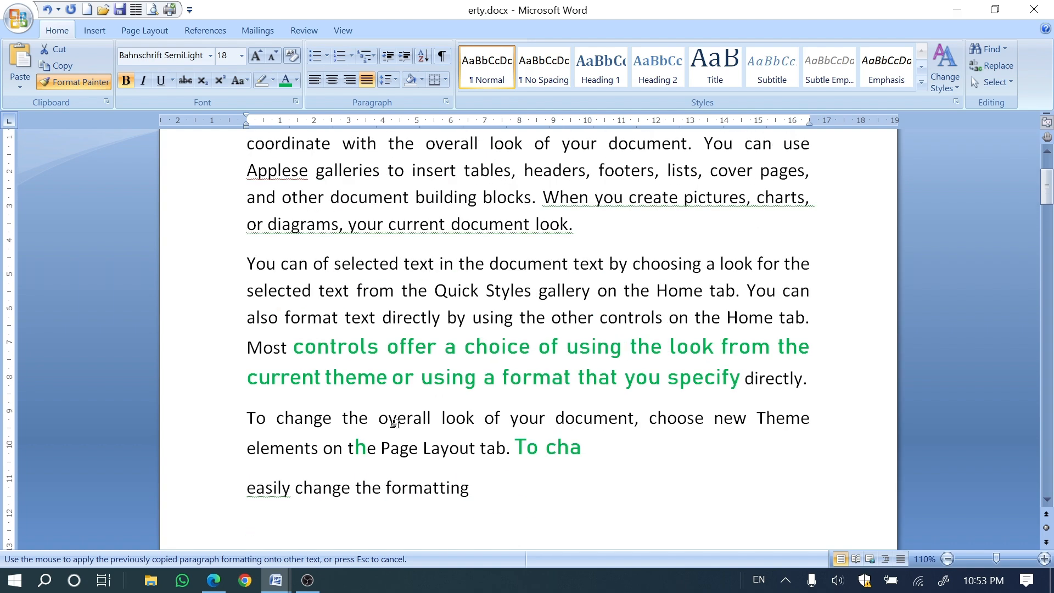
pyautogui.scroll(1, 397, 391)
pyautogui.moveTo(414, 283); pyautogui.dragTo(435, 291)
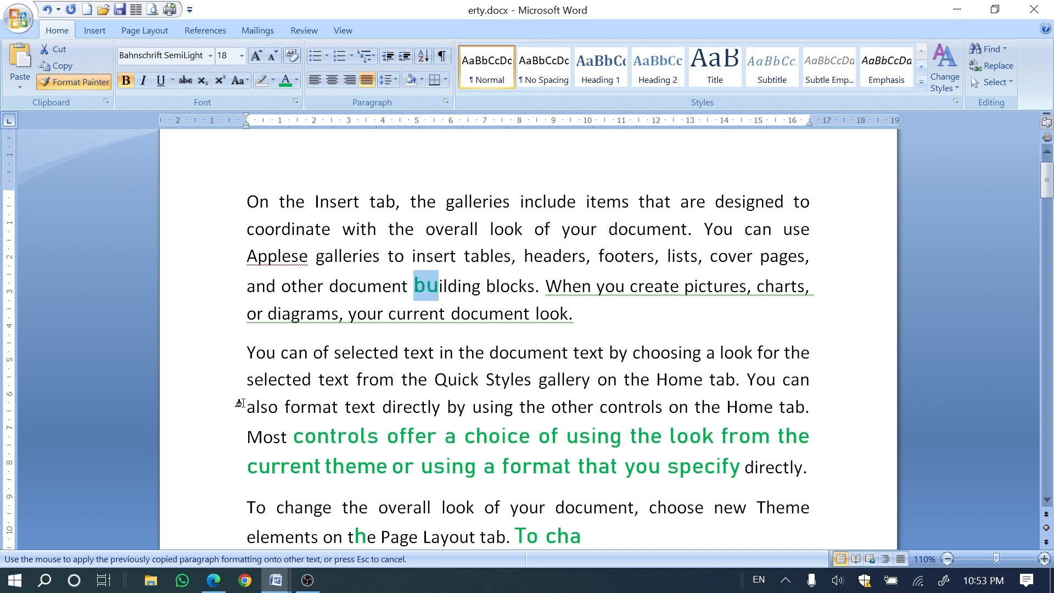
pyautogui.press('Escape')
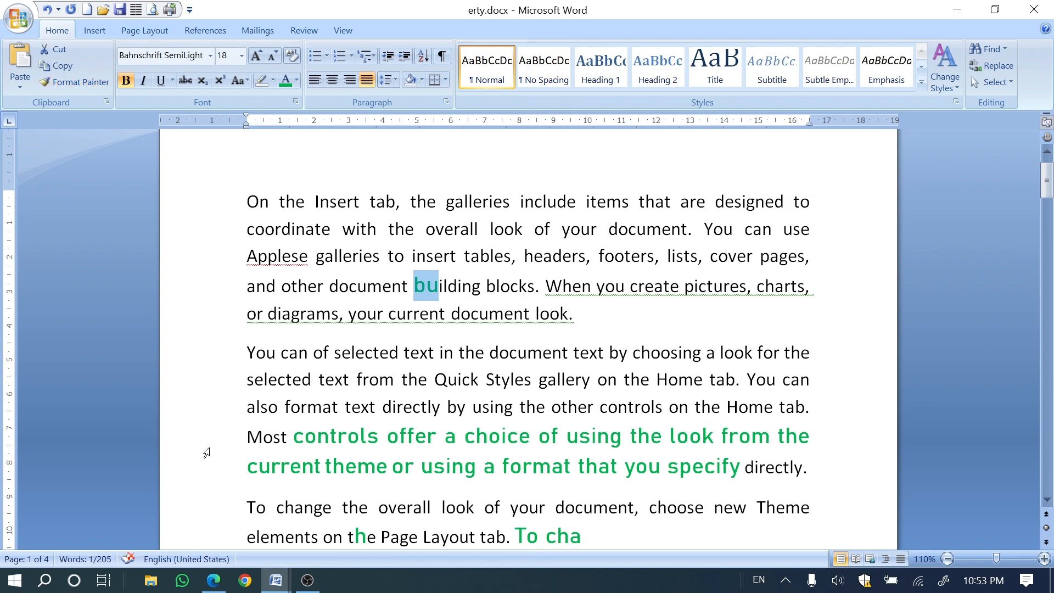
# - In the PDF list, bracket the four alignment entries from Left alignment to Justified and tick off the Left alignment shortcut
pyautogui.click(214, 581)
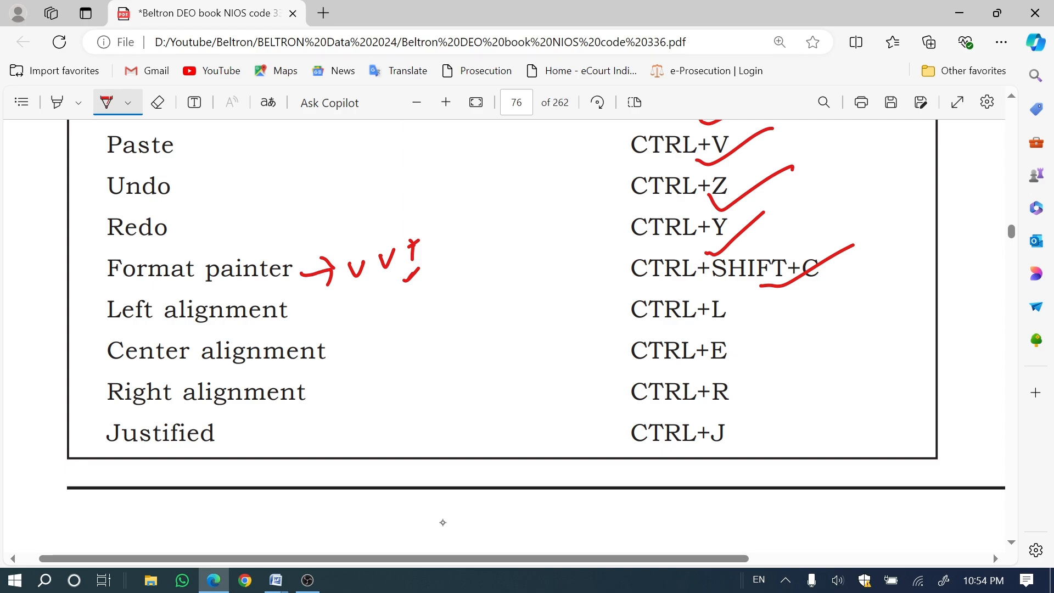
pyautogui.moveTo(97, 300)
pyautogui.mouseDown()
pyautogui.moveTo(91, 428)
pyautogui.moveTo(103, 447)
pyautogui.mouseUp()
pyautogui.moveTo(95, 302); pyautogui.dragTo(137, 294)
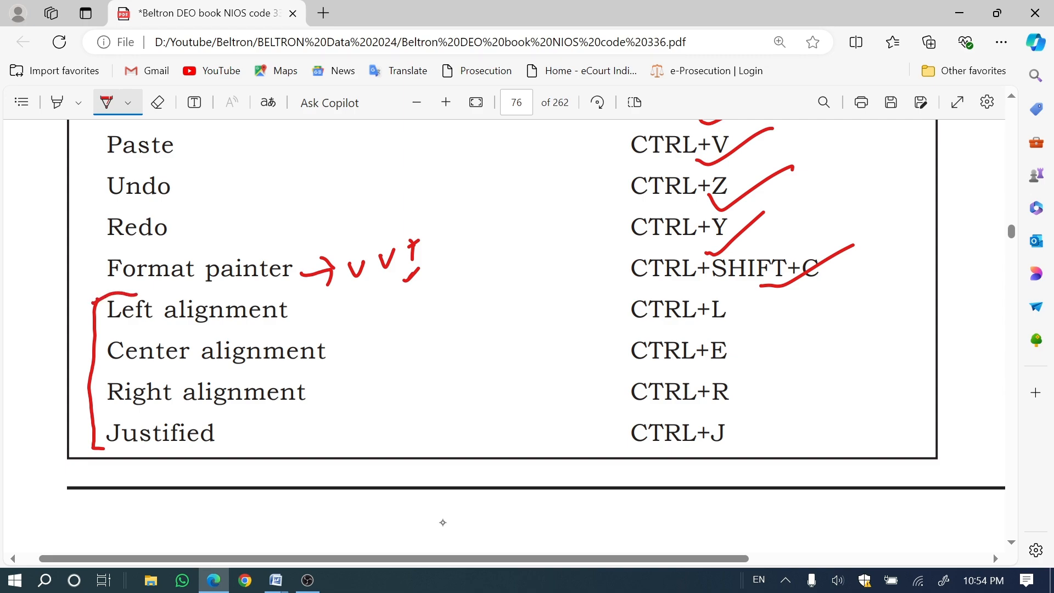
pyautogui.moveTo(748, 311)
pyautogui.mouseDown()
pyautogui.moveTo(760, 318)
pyautogui.moveTo(797, 302)
pyautogui.mouseUp()
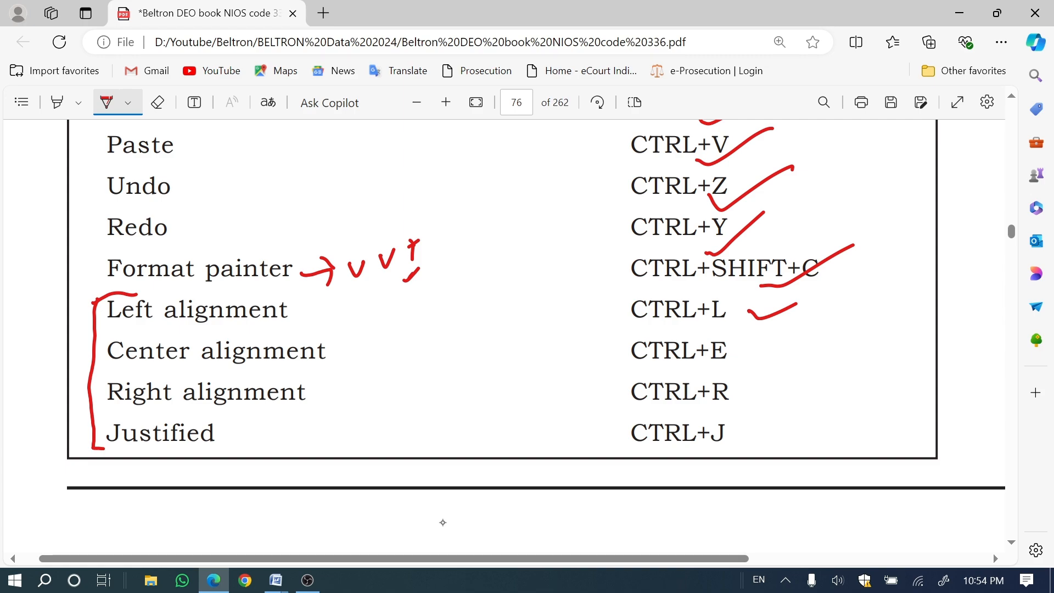
# - In the PDF list, tick off the Center alignment, Right alignment and Justified shortcuts
pyautogui.moveTo(738, 343); pyautogui.dragTo(808, 340)
pyautogui.moveTo(737, 379); pyautogui.dragTo(822, 381)
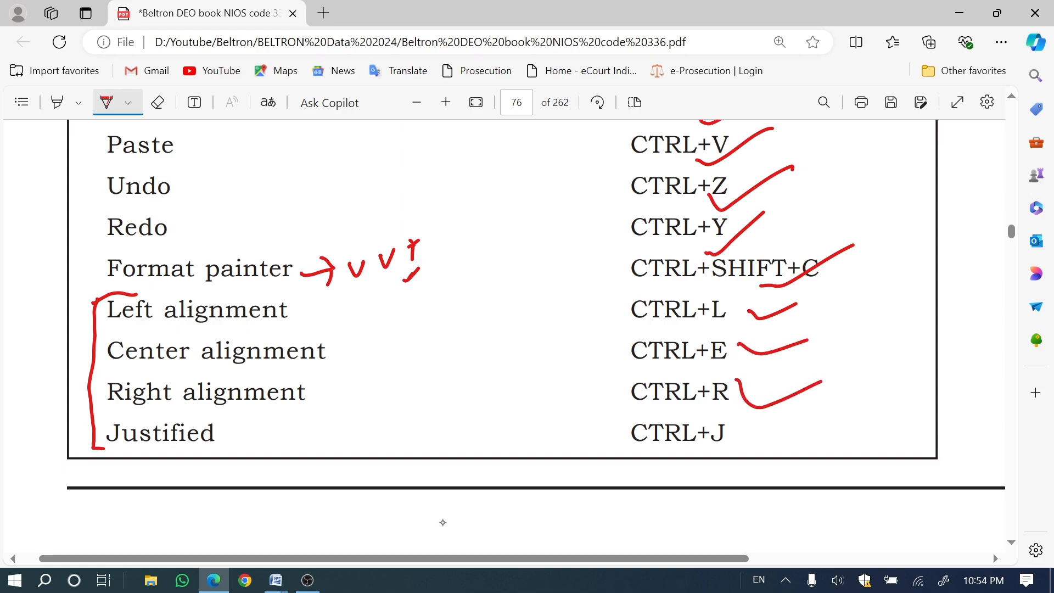
pyautogui.moveTo(738, 428); pyautogui.dragTo(855, 406)
# - Switch to erty.docx in Word and change the first paragraph's alignment to left, right and back to justified
pyautogui.hotkey('alt', 'Tab')
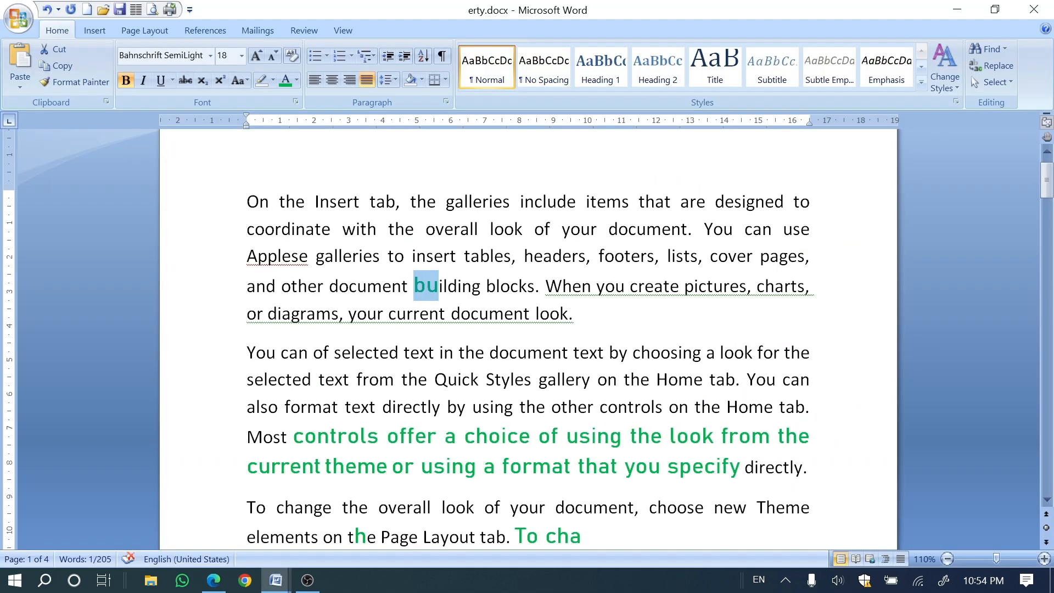
pyautogui.scroll(-3, 527, 329)
pyautogui.scroll(-10, 526, 329)
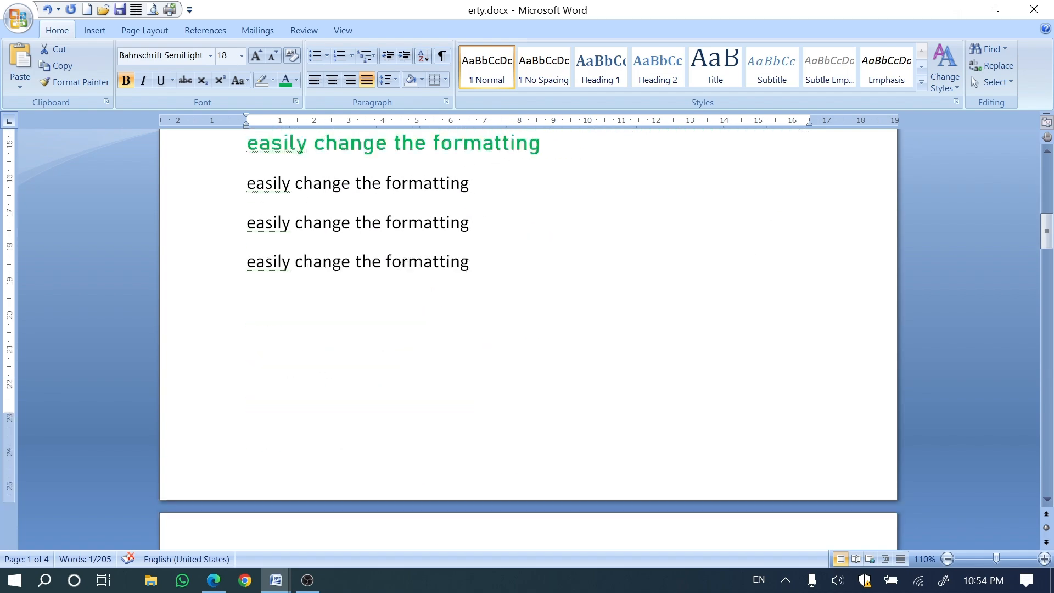
pyautogui.scroll(14, 527, 329)
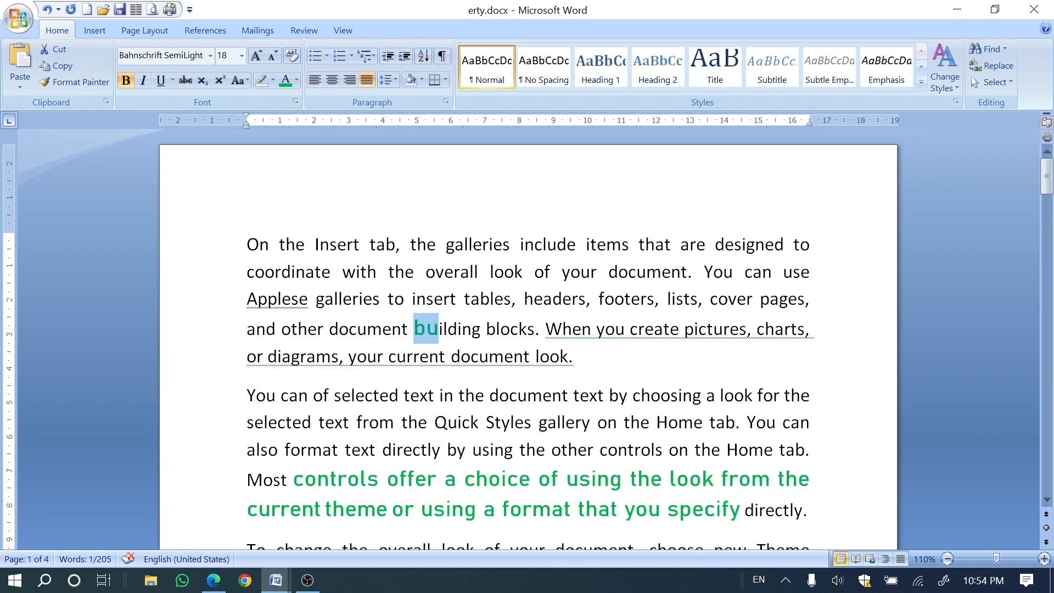
pyautogui.scroll(-2, 526, 329)
pyautogui.scroll(2, 527, 329)
pyautogui.click(305, 272)
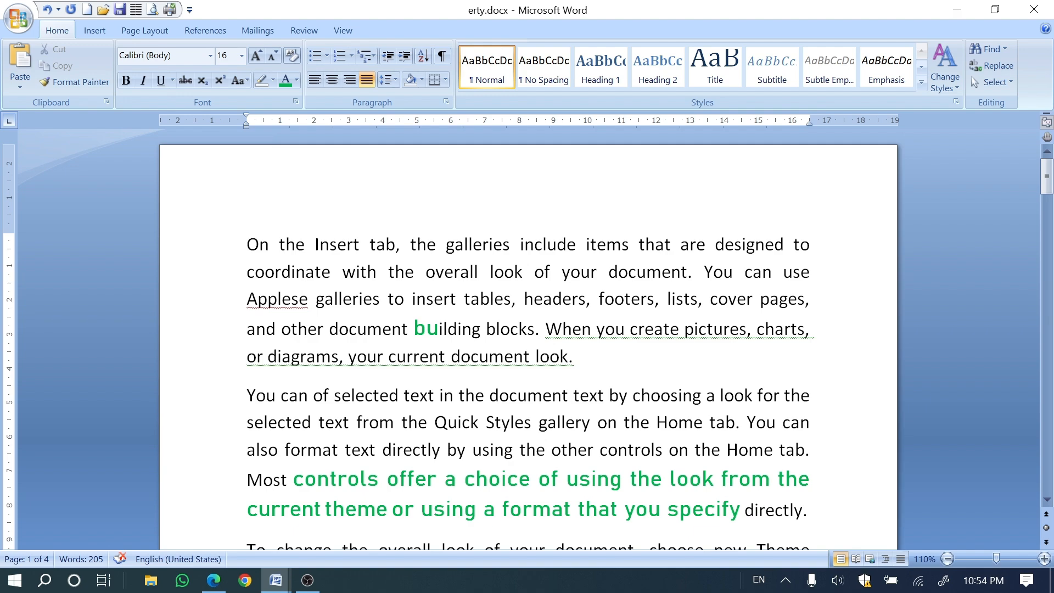
pyautogui.scroll(-3, 527, 329)
pyautogui.scroll(2, 527, 330)
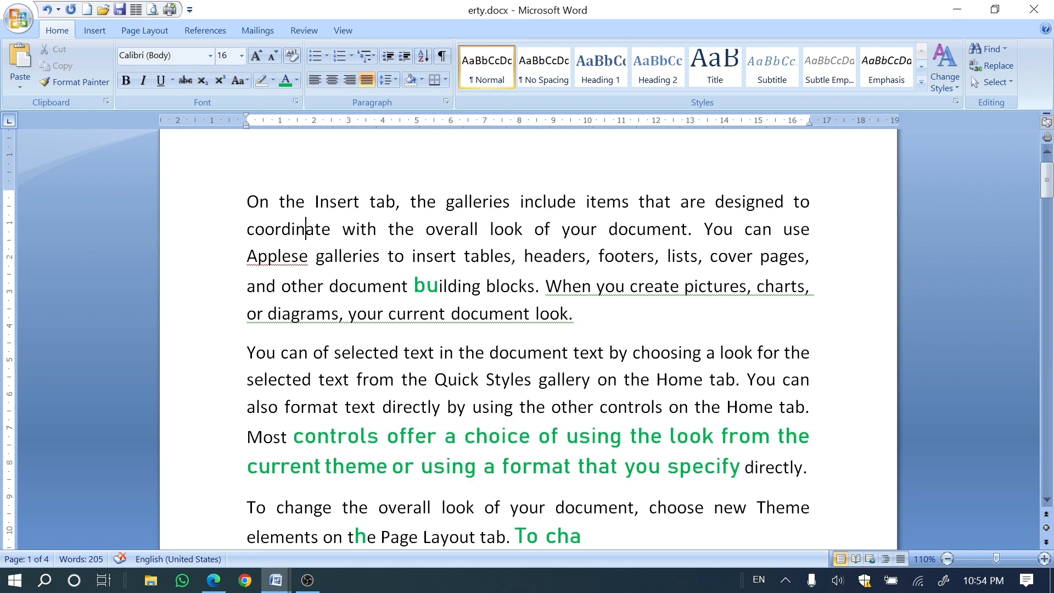
pyautogui.click(307, 80)
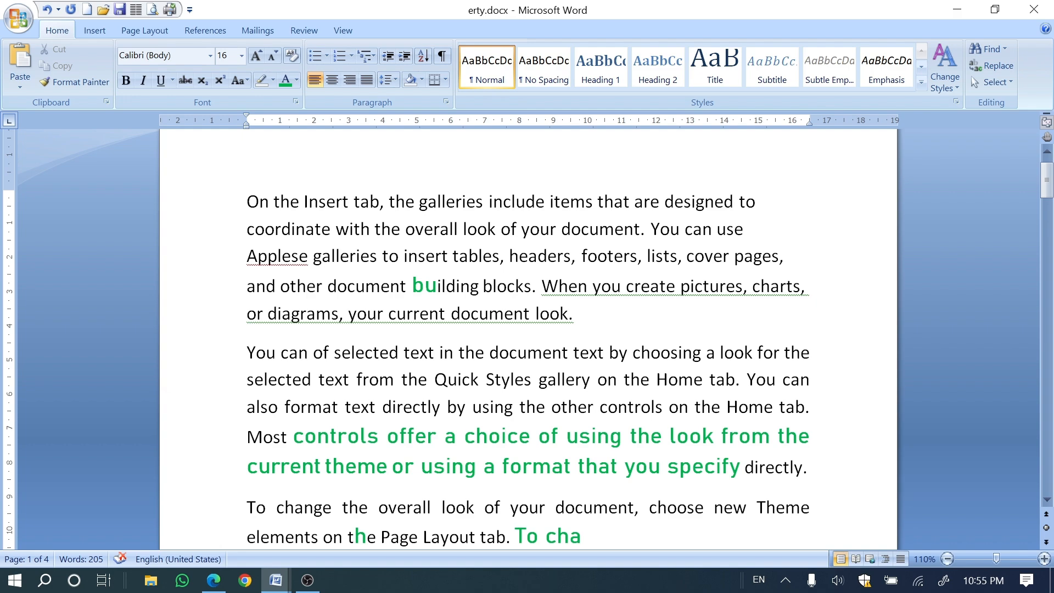
pyautogui.click(350, 85)
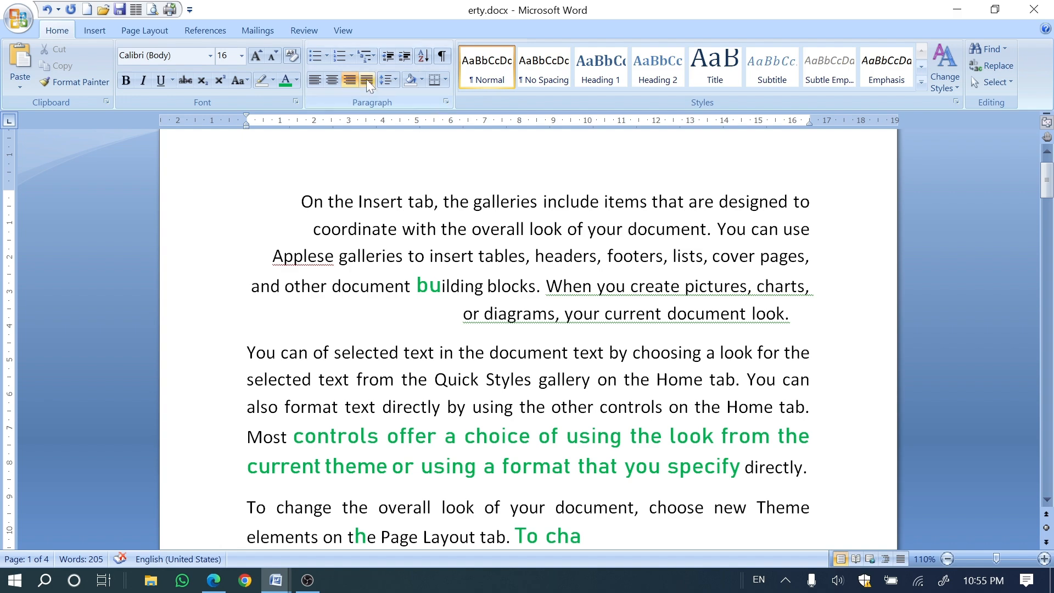
pyautogui.hotkey('ctrl', 'j')
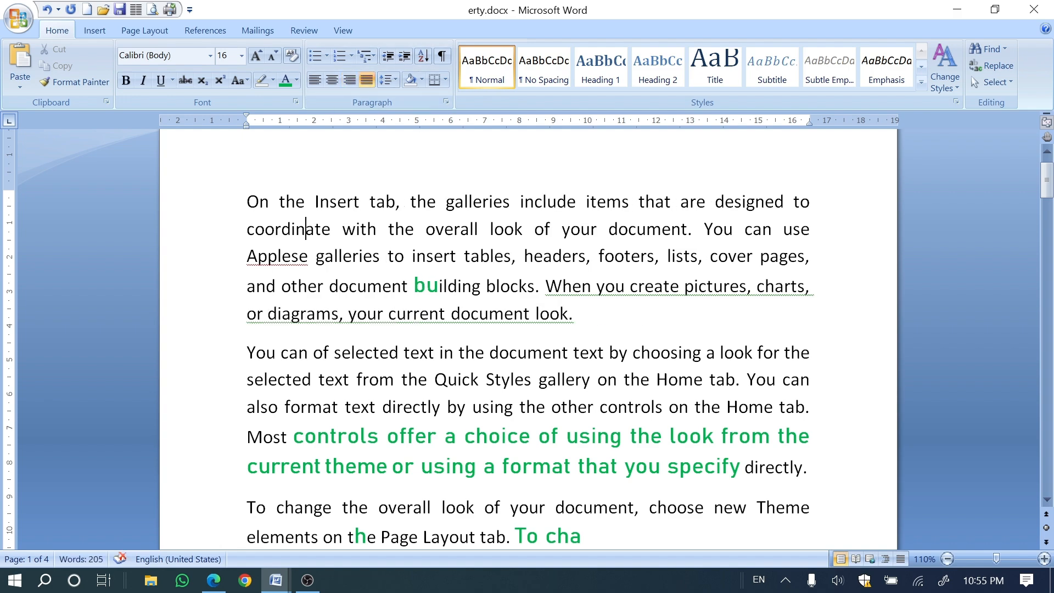
# - Cycle the first paragraph's alignment through left, centered, right and justified
pyautogui.scroll(-1, 526, 330)
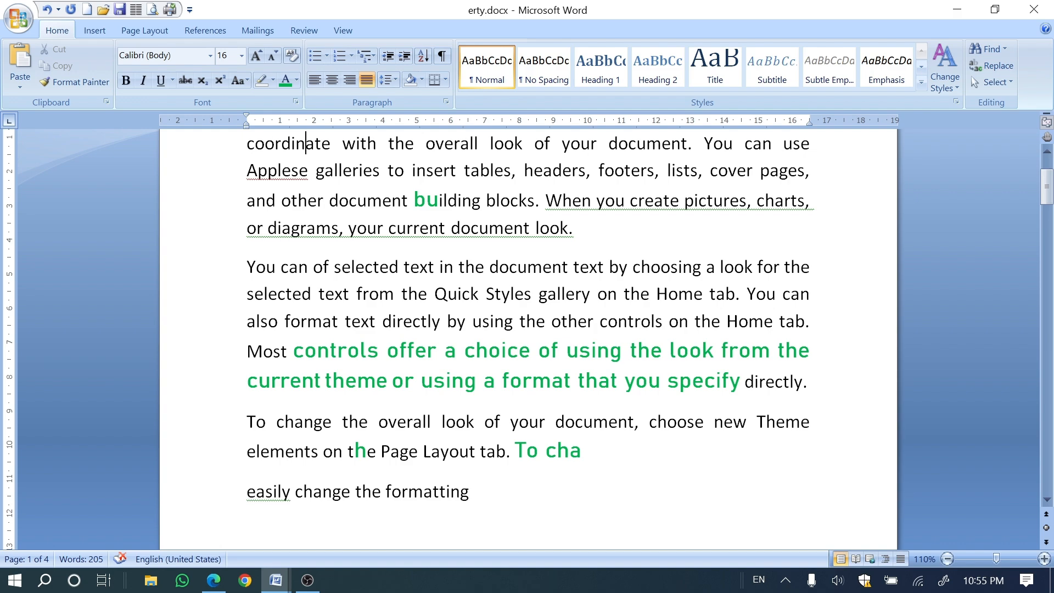
pyautogui.scroll(2, 527, 329)
pyautogui.scroll(-2, 527, 329)
pyautogui.scroll(2, 527, 329)
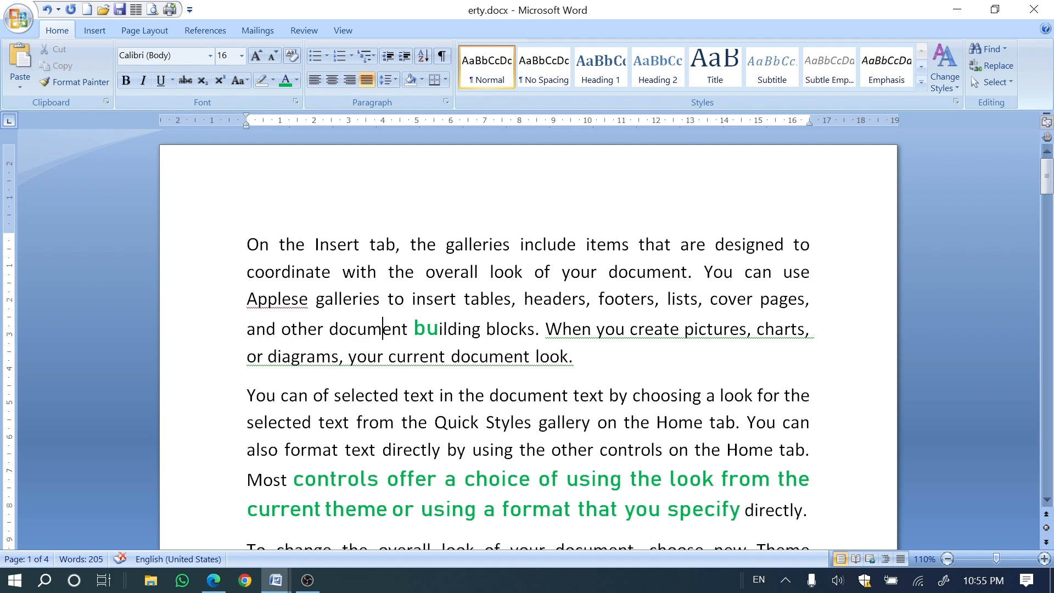
pyautogui.hotkey('ctrl', 'l')
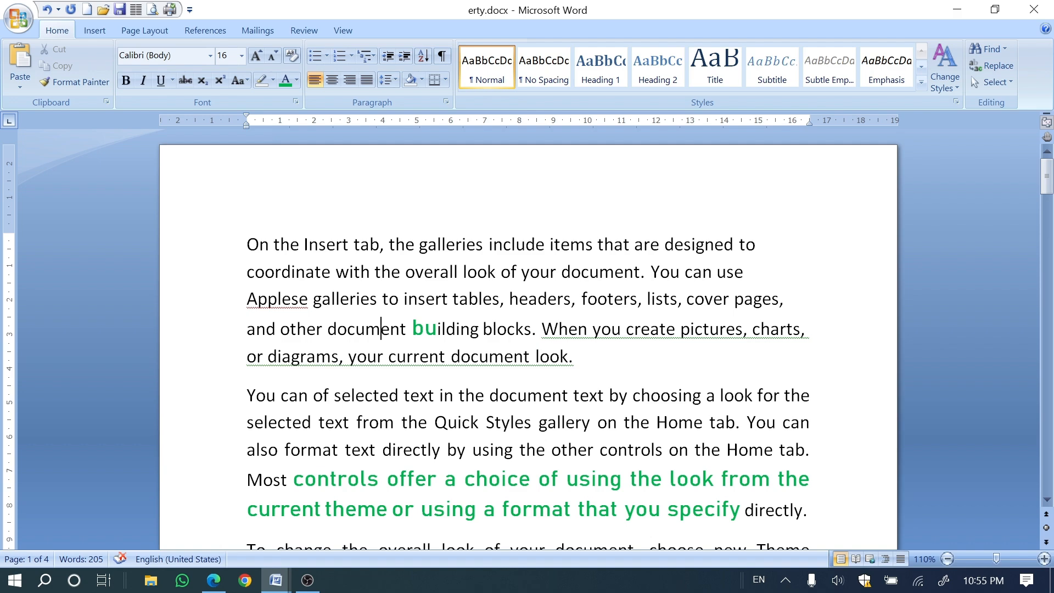
pyautogui.hotkey('ctrl', 'e')
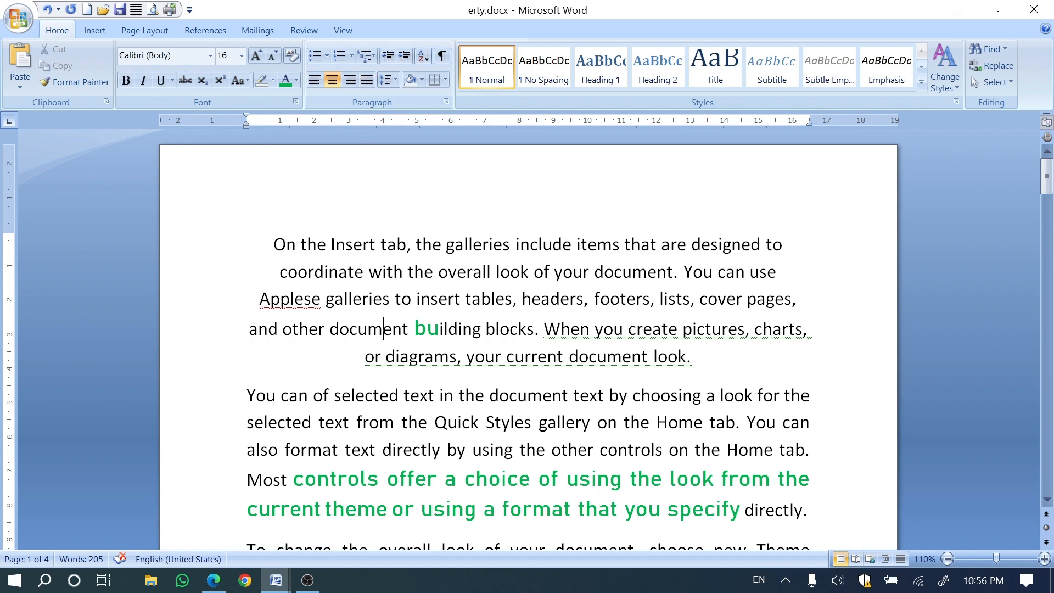
pyautogui.hotkey('ctrl', 'r')
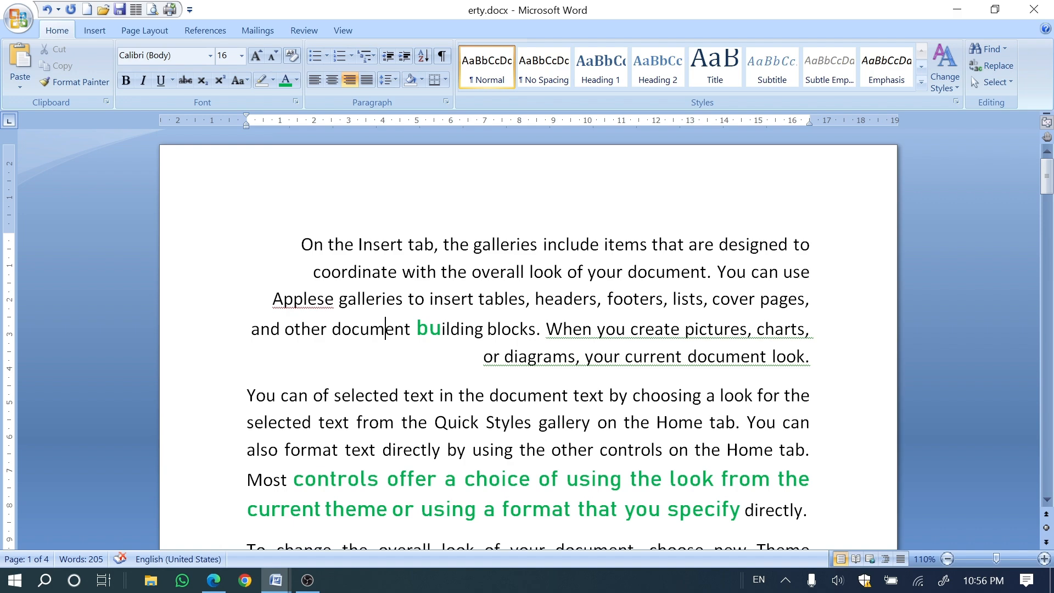
pyautogui.hotkey('ctrl', 'j')
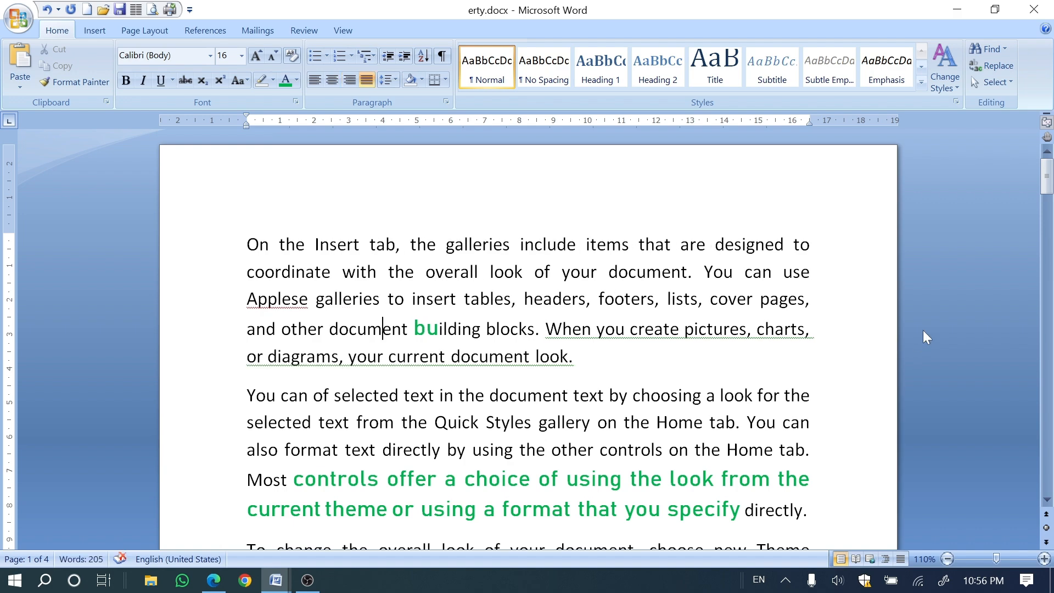
pyautogui.scroll(-5, 527, 340)
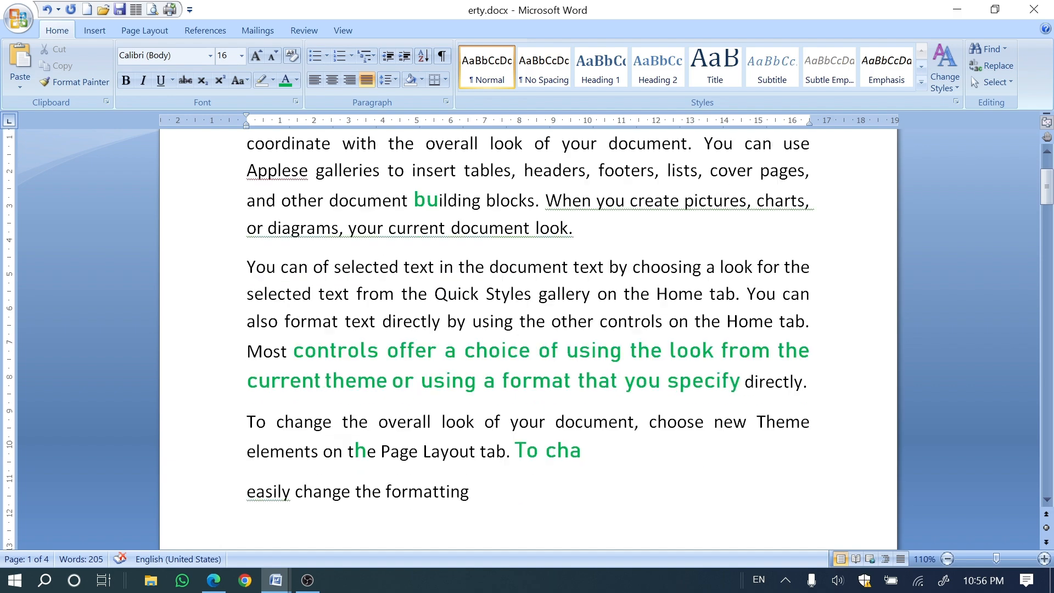
pyautogui.scroll(3, 527, 341)
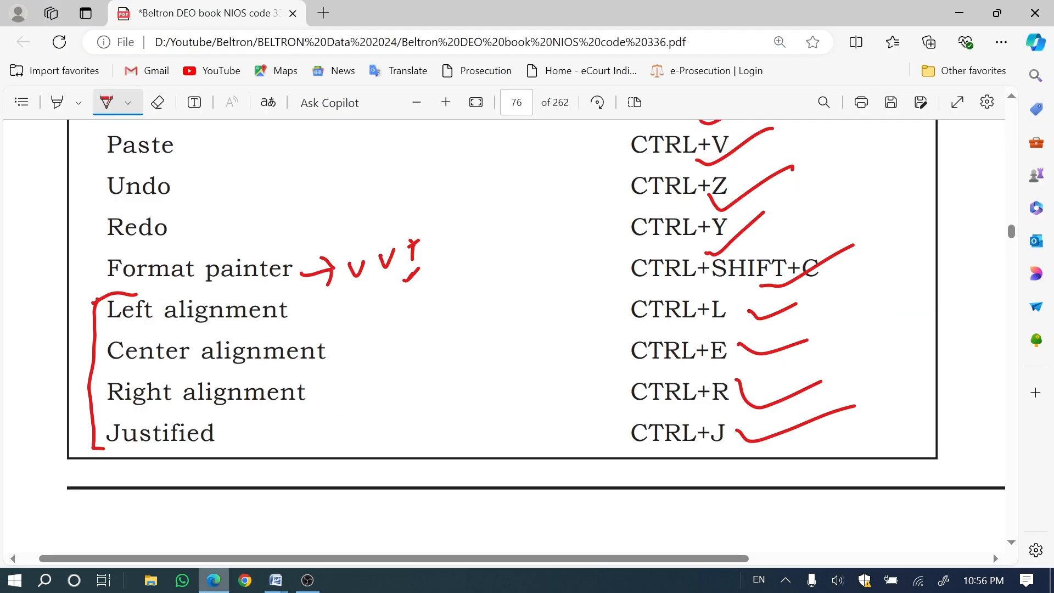
pyautogui.click(213, 580)
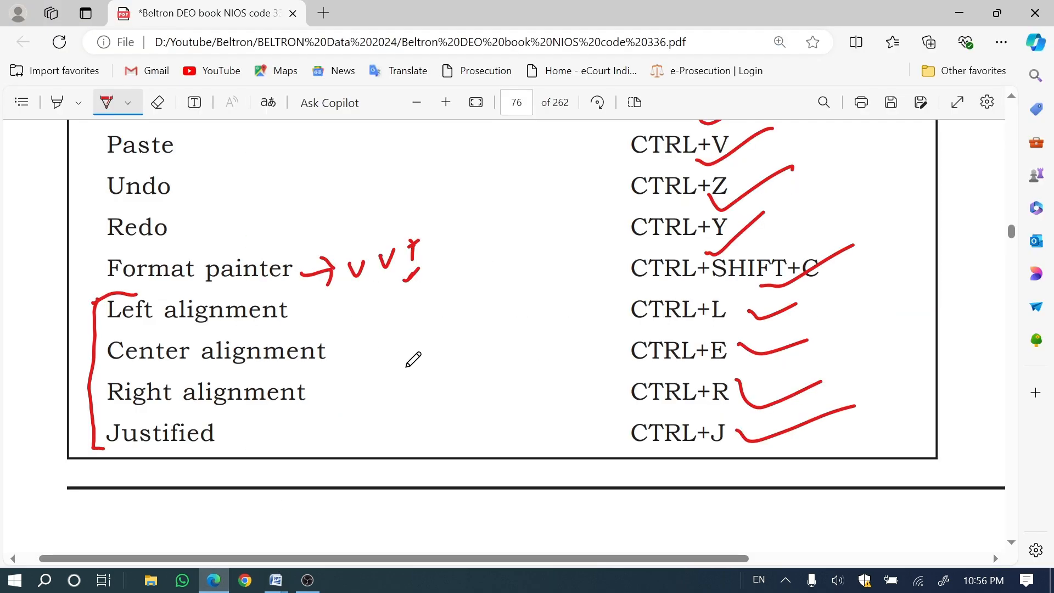
pyautogui.moveTo(276, 580)
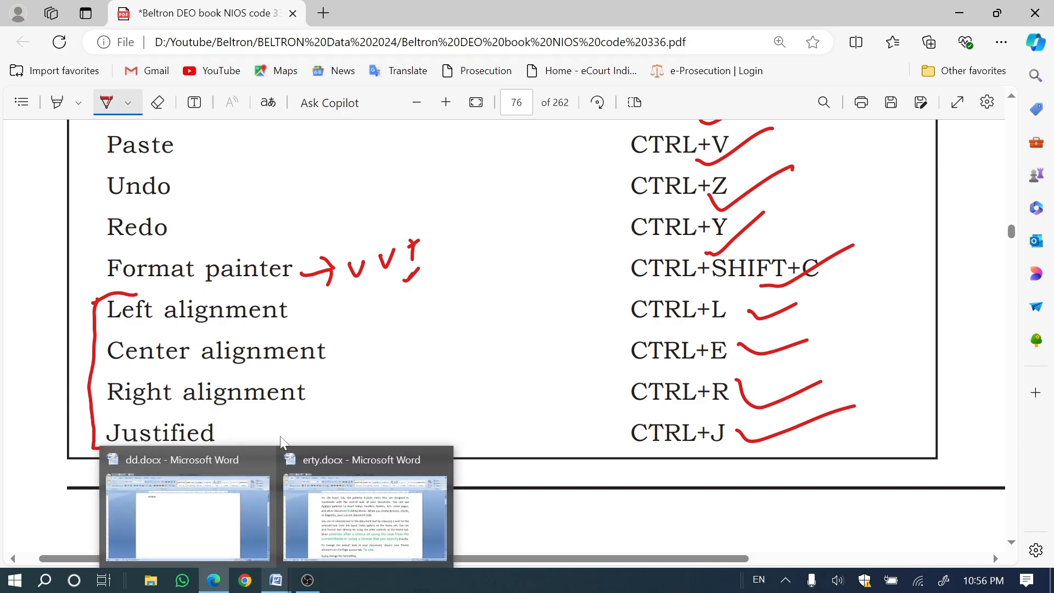
pyautogui.click(351, 555)
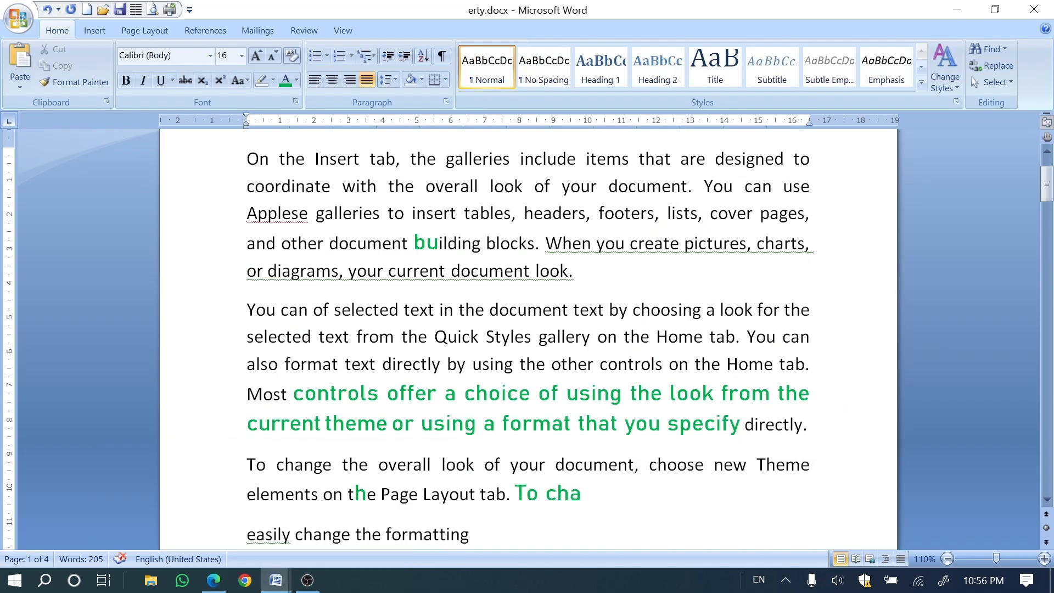
pyautogui.scroll(-8, 527, 335)
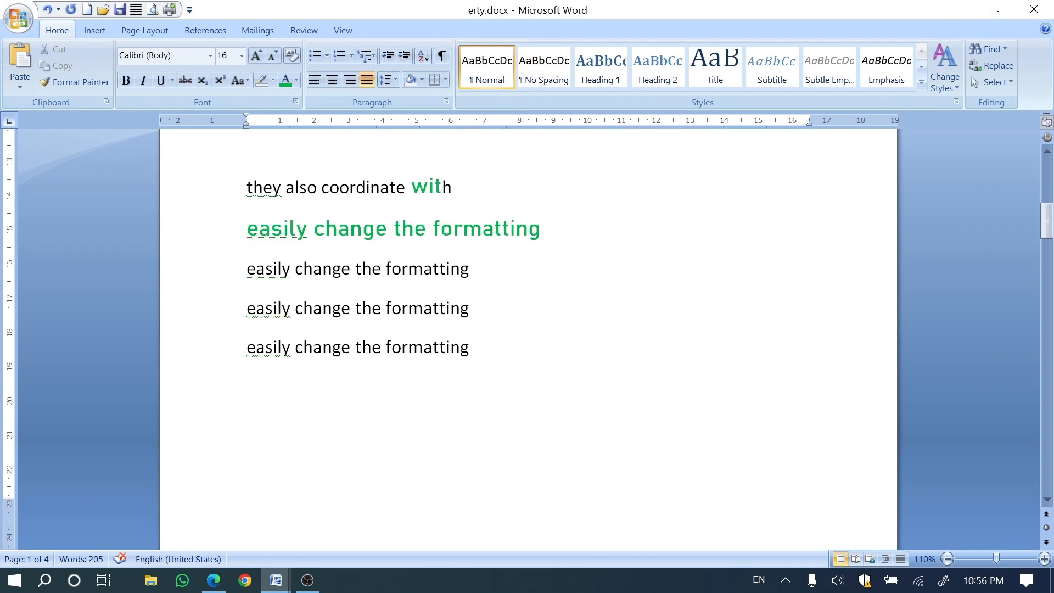
pyautogui.scroll(9, 925, 378)
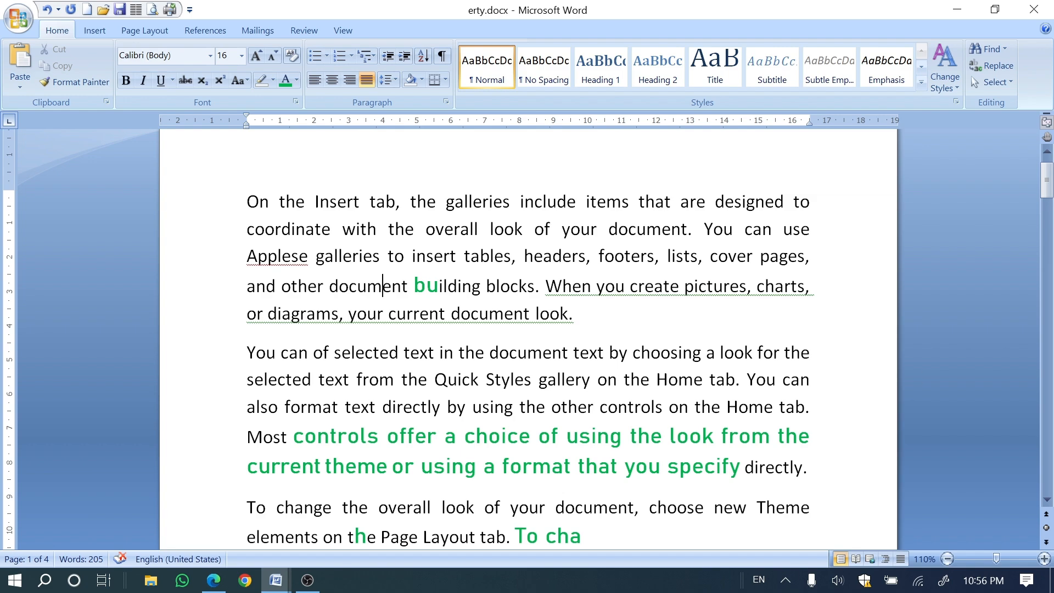
# - Insert the text "kjhkjhjkhjk" at the very beginning of the document and centre that line
pyautogui.scroll(1, 527, 341)
pyautogui.scroll(-3, 527, 340)
pyautogui.hotkey('ctrl', 'Home')
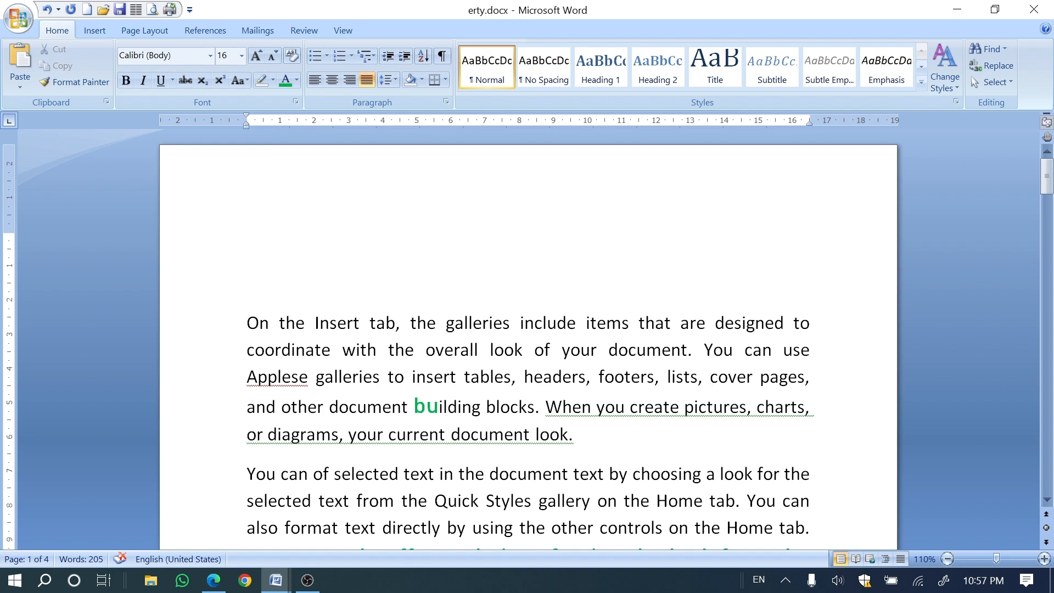
pyautogui.write('kjhkjhjkhjk')
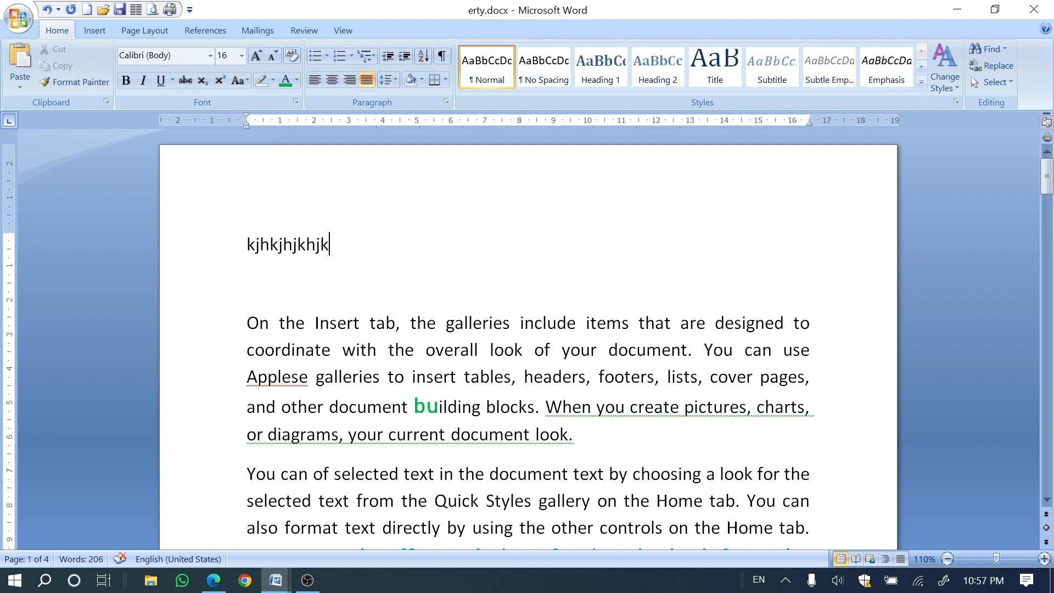
pyautogui.hotkey('ctrl', 'e')
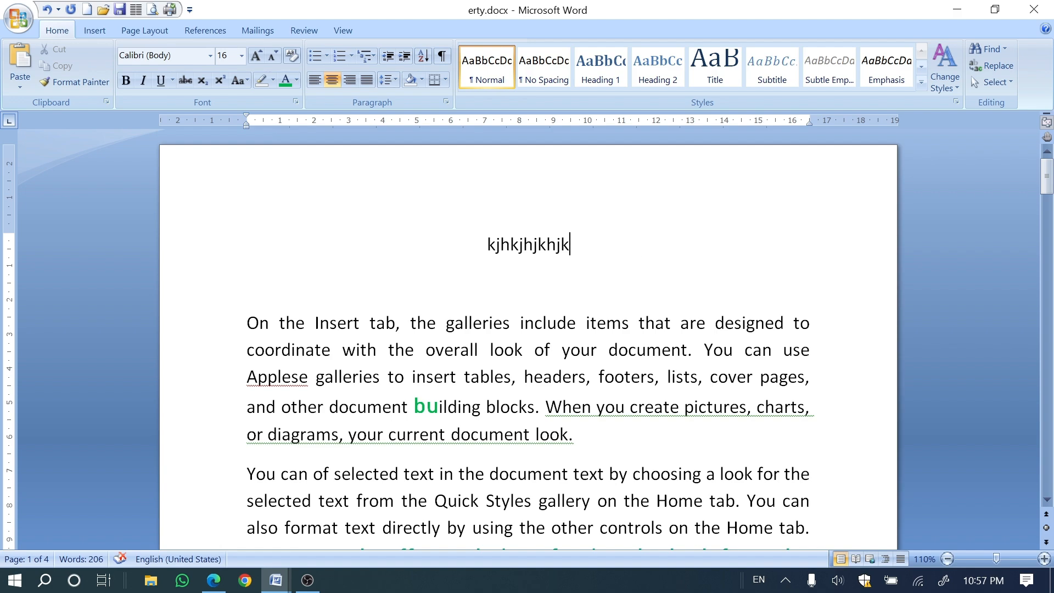
# - Make the "kjhkjhjkhjk" line at the beginning of the document bold
pyautogui.tripleClick(495, 246)
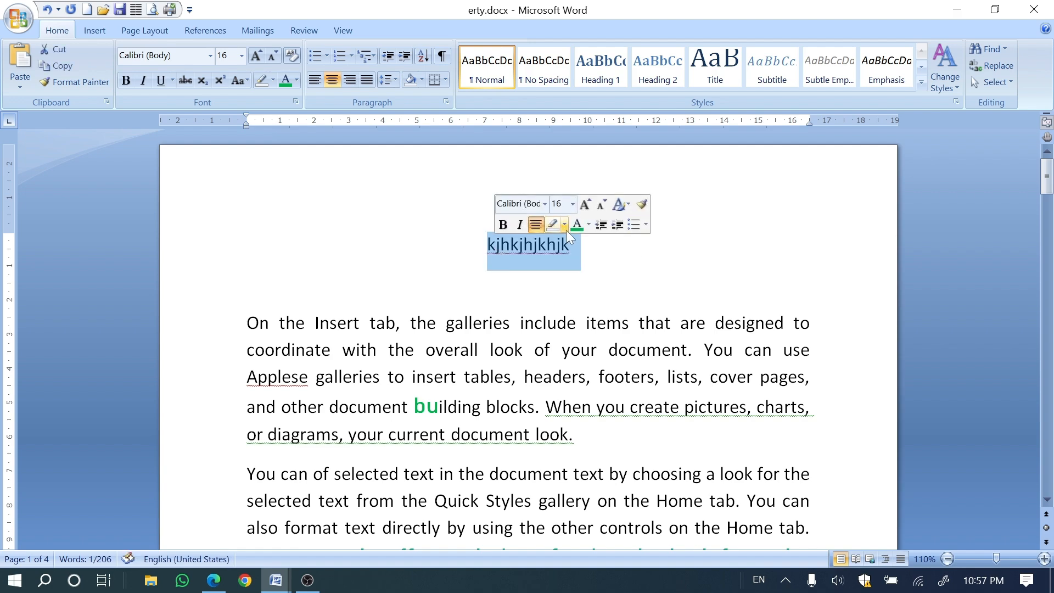
pyautogui.click(504, 226)
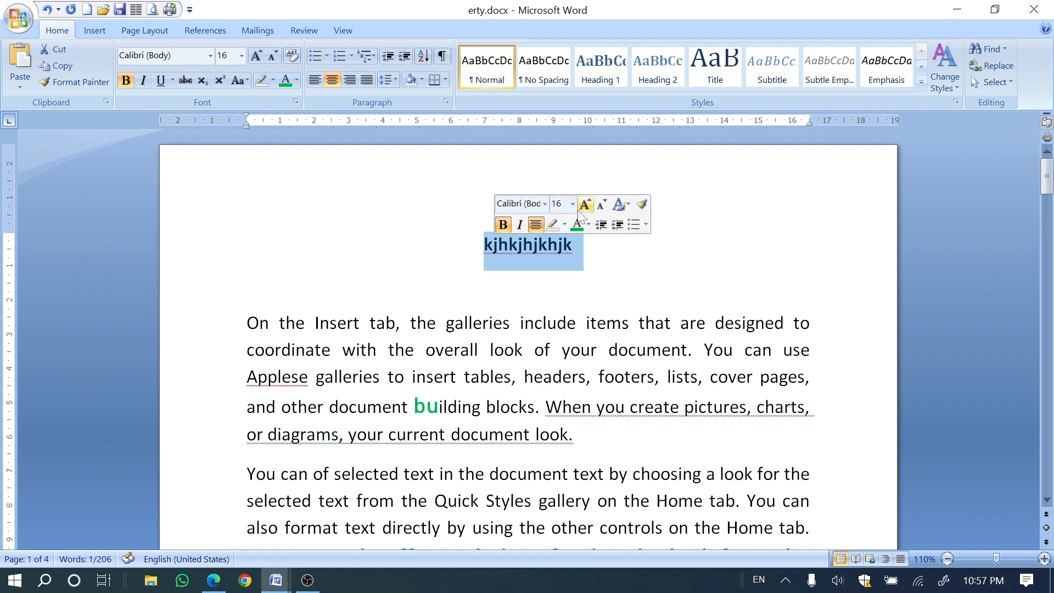
pyautogui.click(548, 244)
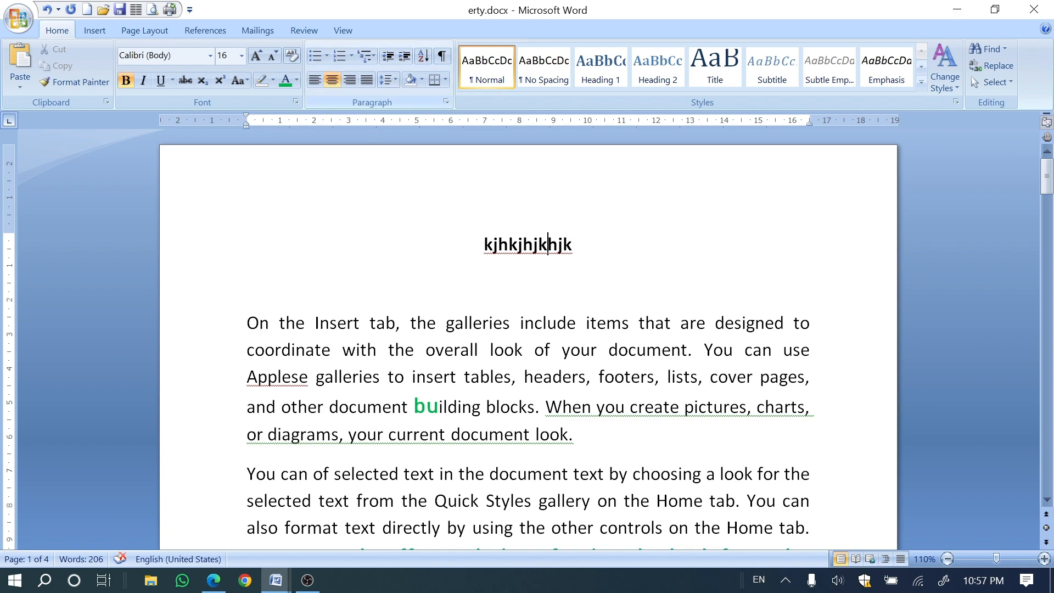
pyautogui.scroll(-3, 527, 340)
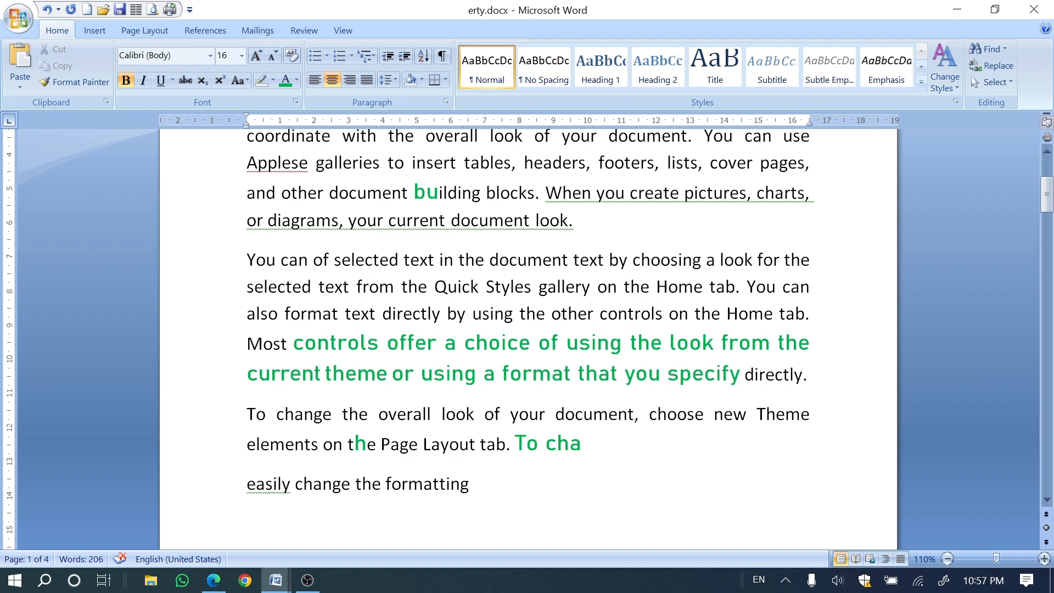
pyautogui.scroll(-2, 527, 329)
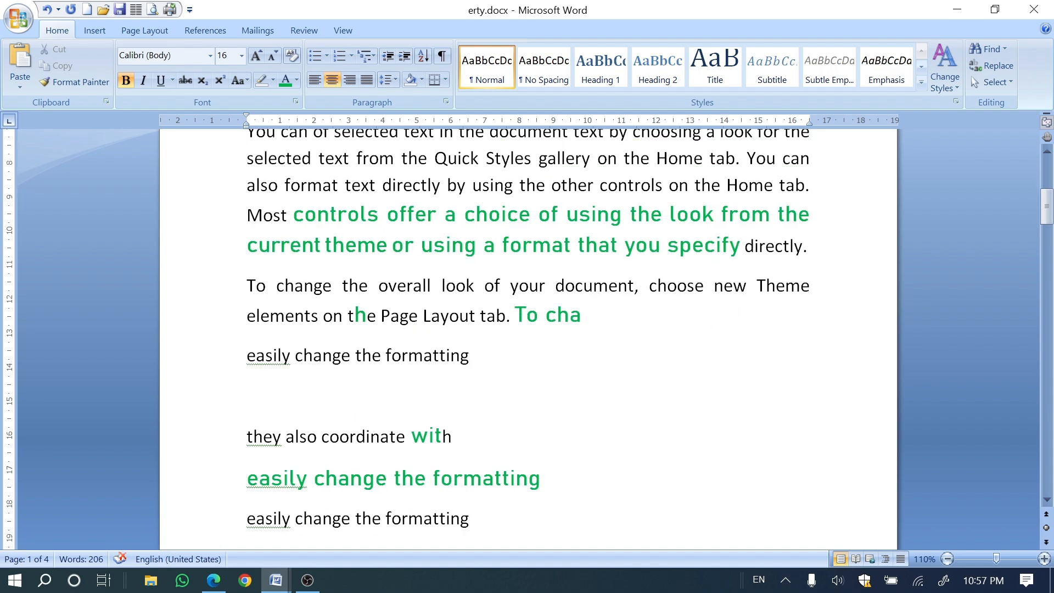
pyautogui.scroll(5, 527, 329)
pyautogui.scroll(-4, 527, 340)
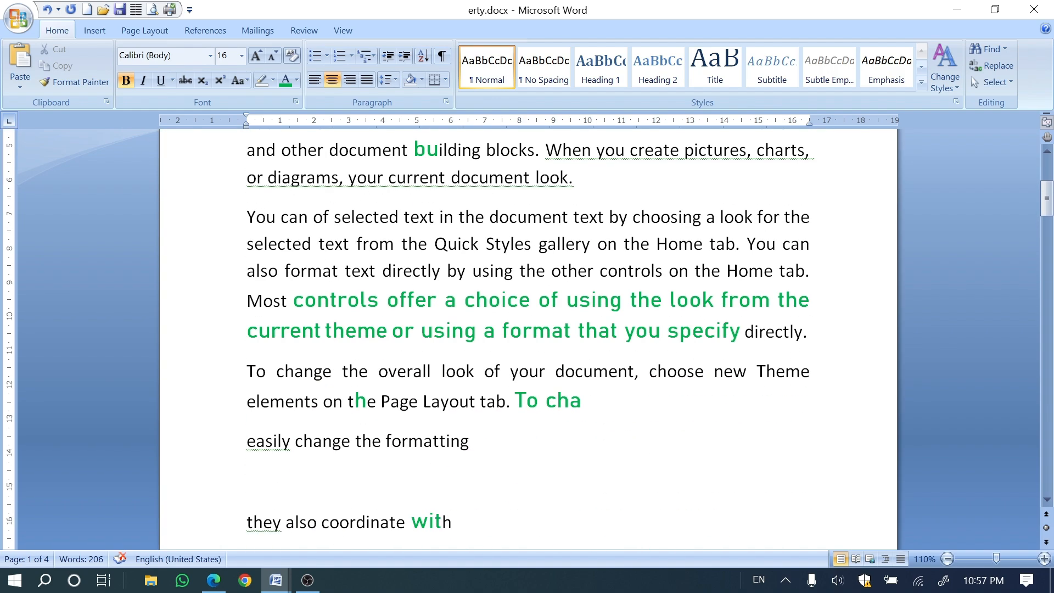
# - Switch to the Beltron DEO book PDF in Edge and draw a red tick beside CTRL+Backspace on page 77
pyautogui.click(214, 580)
pyautogui.scroll(-2, 343, 390)
pyautogui.scroll(-10, 341, 393)
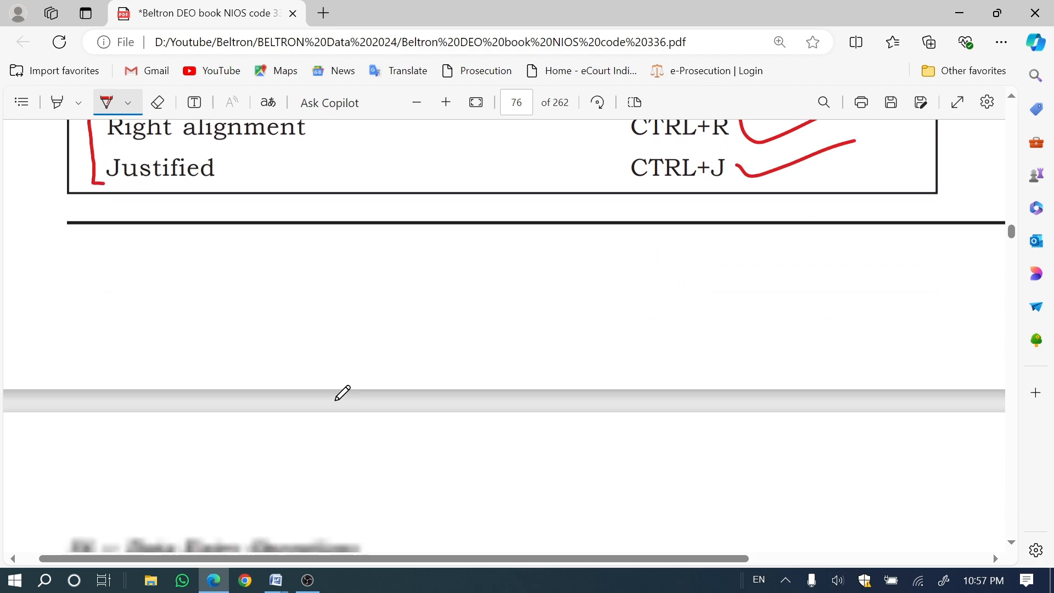
pyautogui.hscroll(5, 328, 264)
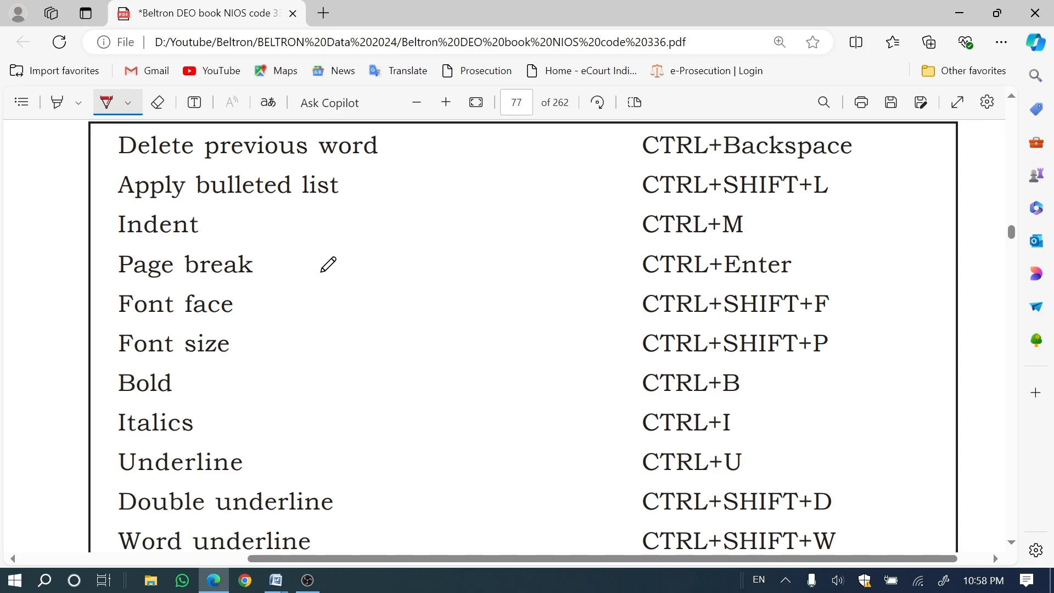
pyautogui.moveTo(835, 156); pyautogui.dragTo(898, 148)
# - Switch to erty.docx in Word and delete "sing" and the space before "a format" in the green text, one character at a time
pyautogui.moveTo(276, 581)
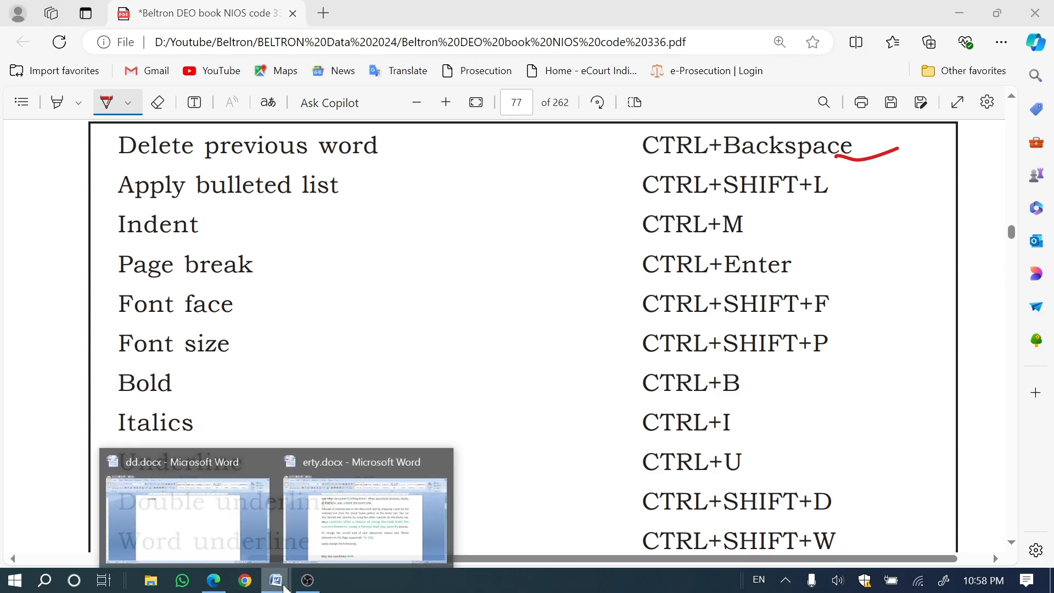
pyautogui.click(333, 530)
pyautogui.click(465, 330)
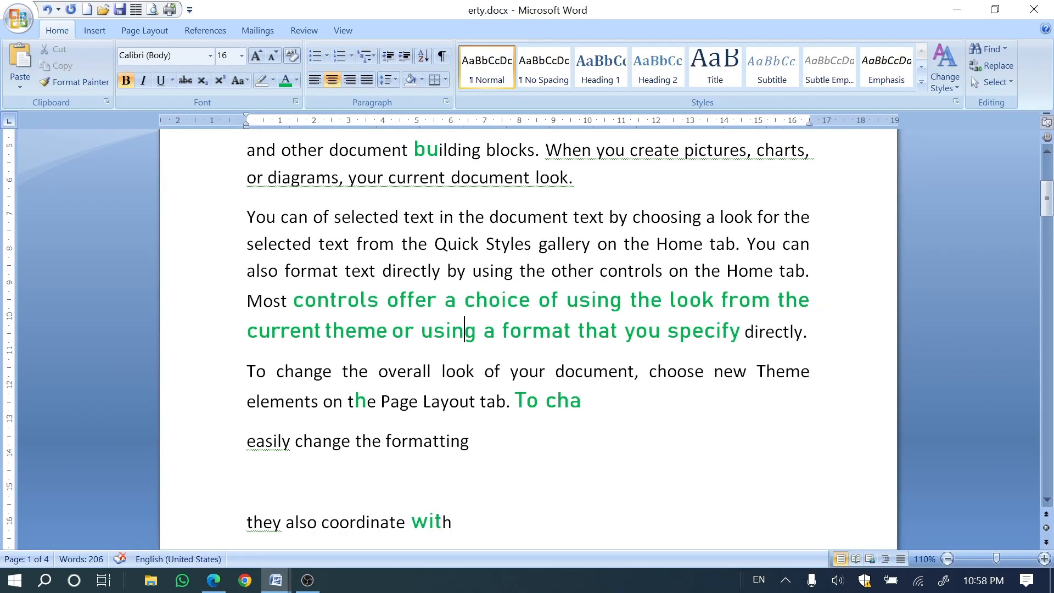
pyautogui.click(483, 330)
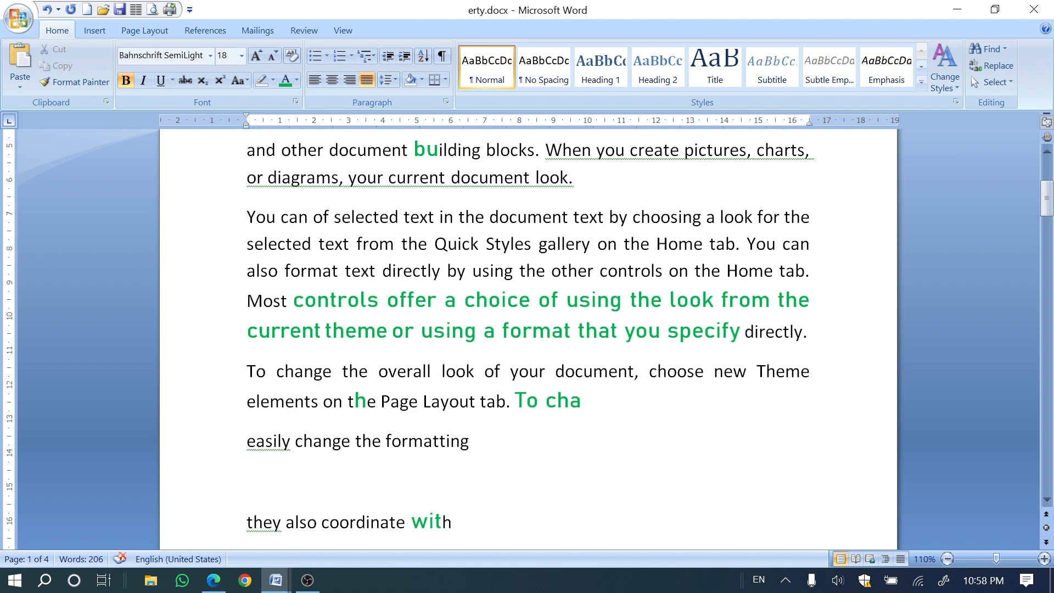
pyautogui.press('BackSpace')
pyautogui.press('BackSpace')
pyautogui.press('BackSpace')
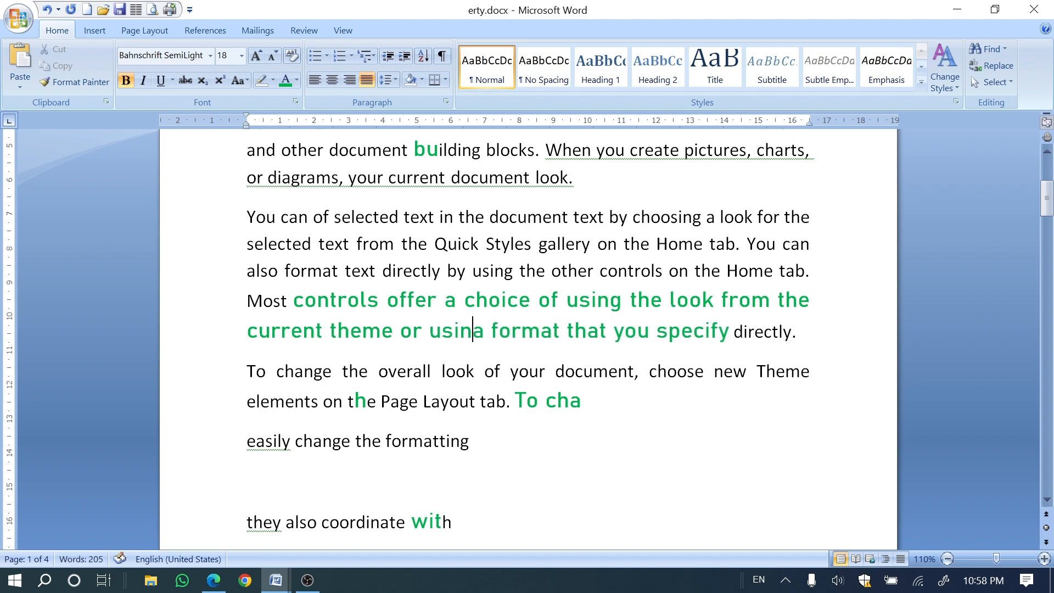
pyautogui.press('BackSpace')
pyautogui.press('BackSpace')
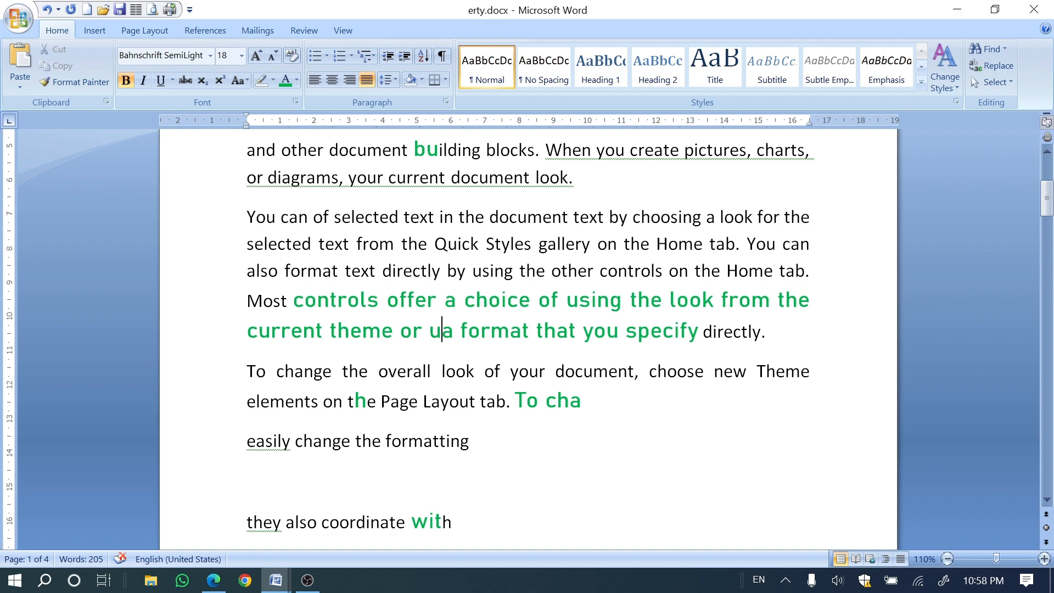
# - Delete "a f" after the cursor and the single "u" before it, one character at a time
pyautogui.press('Delete')
pyautogui.press('Delete')
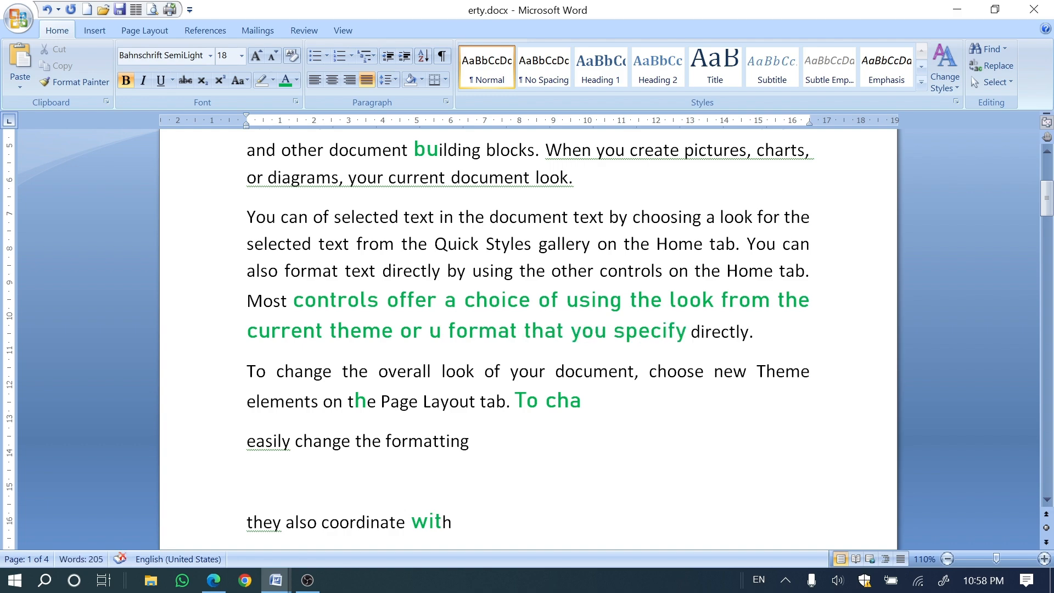
pyautogui.press('Delete')
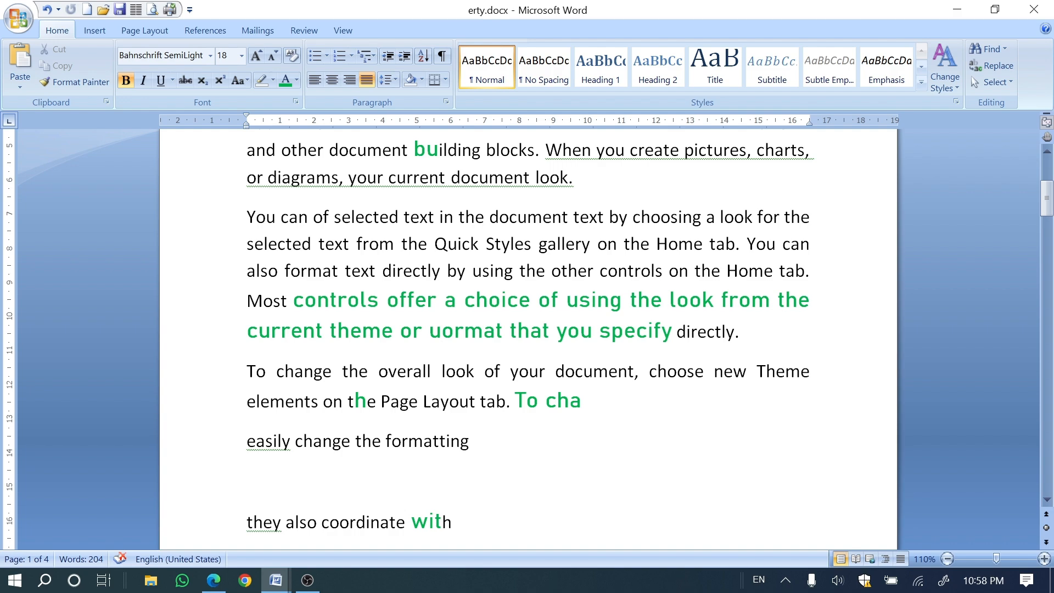
pyautogui.press('BackSpace')
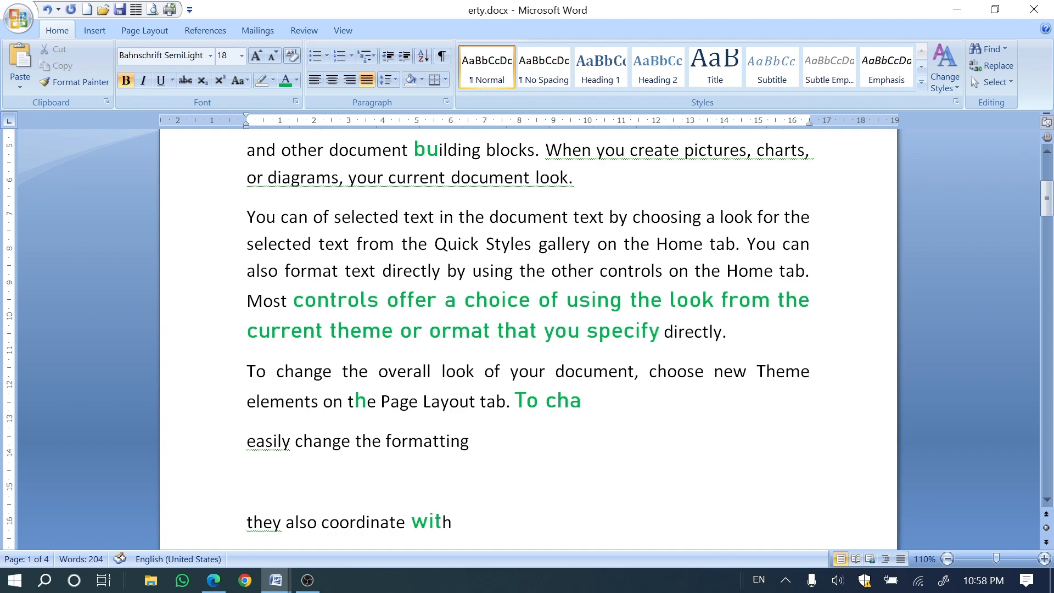
# - Delete the whole words "or", "theme" and "current" before the cursor, plus "ormat" and "that" after it
pyautogui.hotkey('ctrl', 'BackSpace')
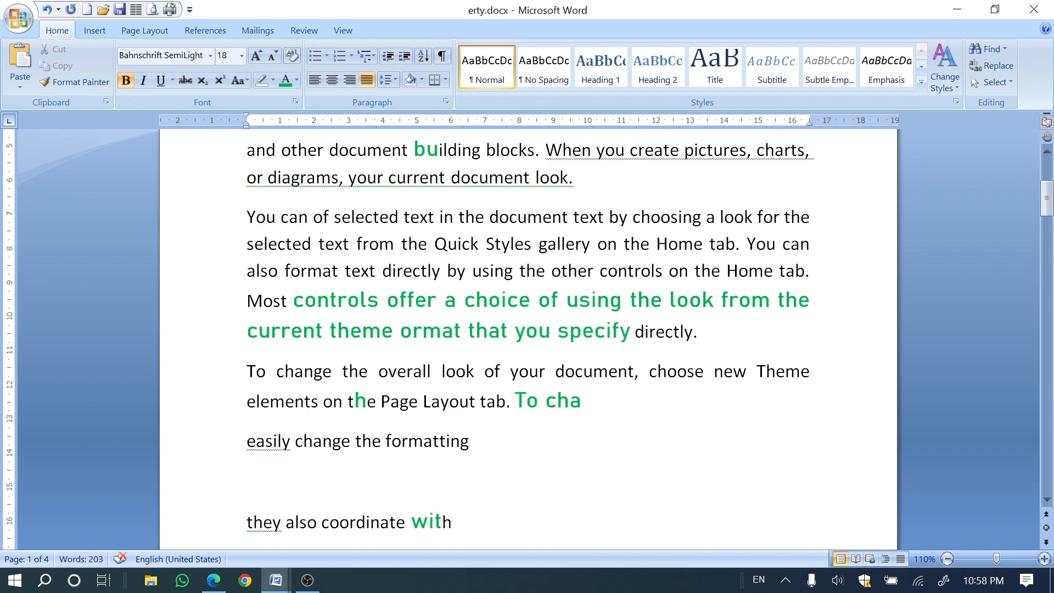
pyautogui.hotkey('ctrl', 'BackSpace')
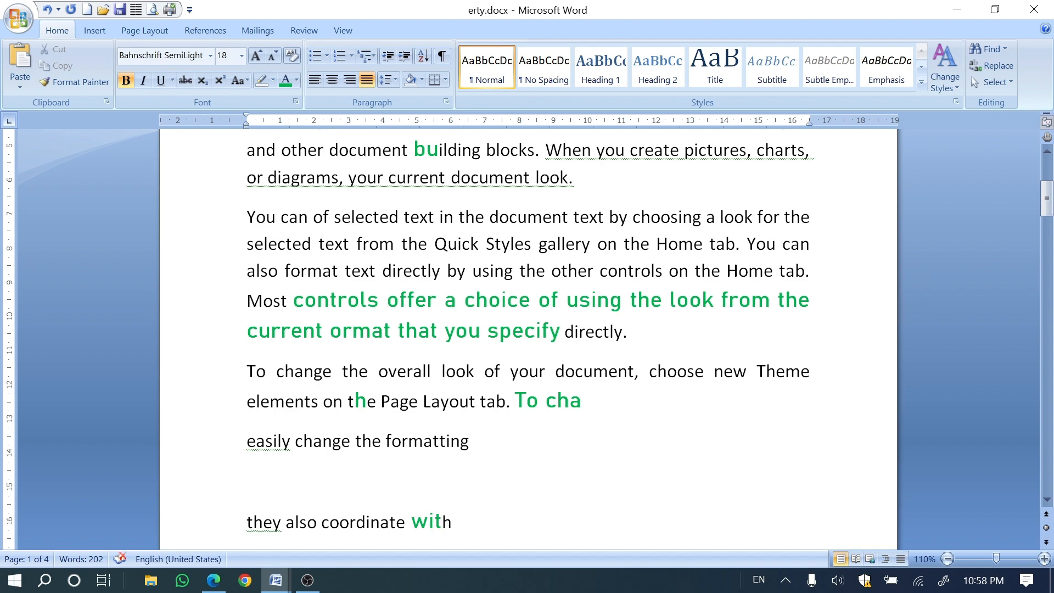
pyautogui.hotkey('ctrl', 'BackSpace')
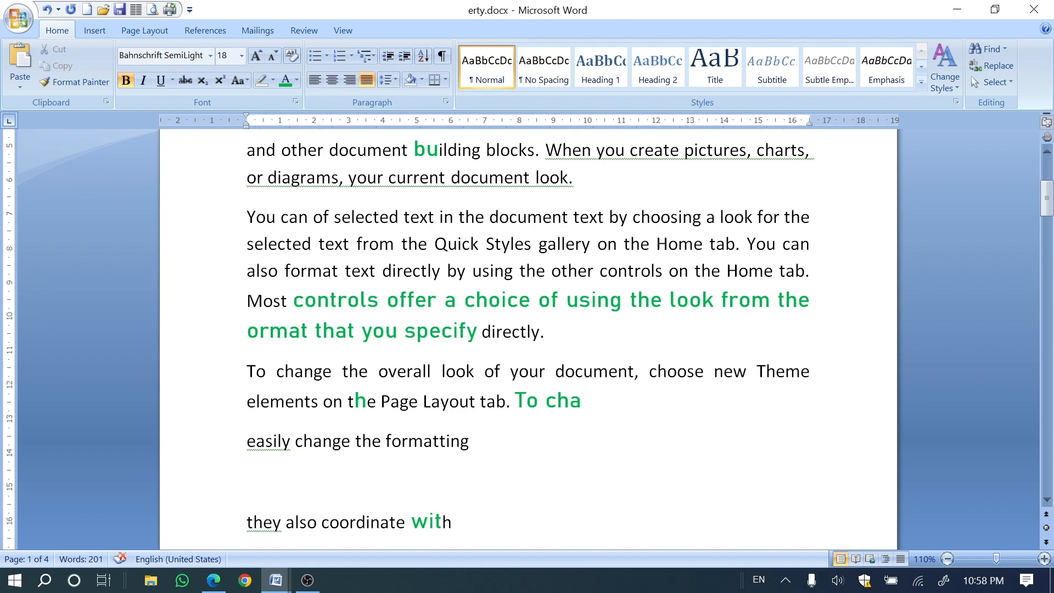
pyautogui.hotkey('ctrl', 'Delete')
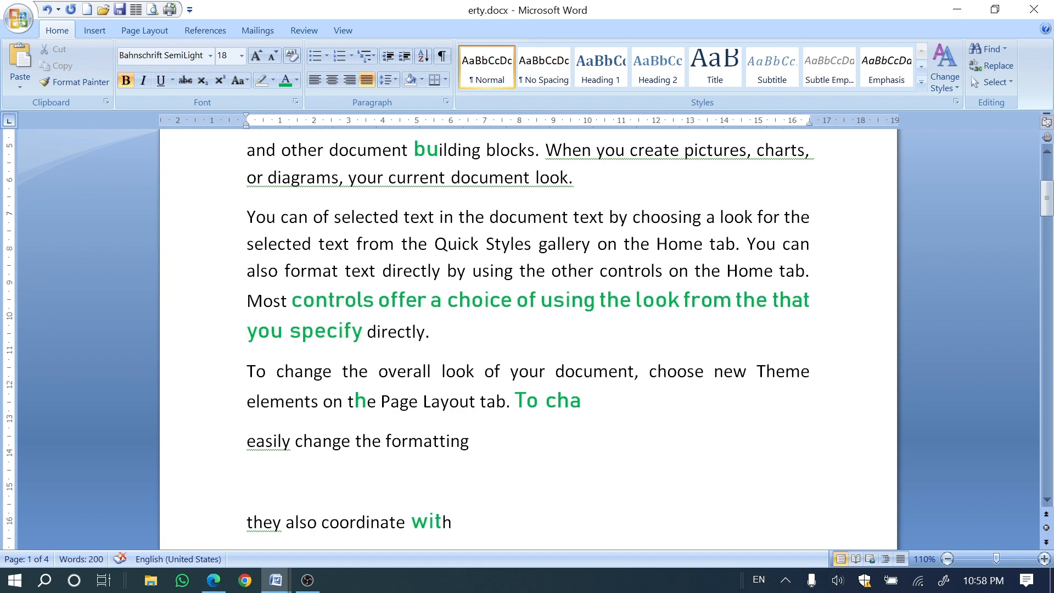
pyautogui.hotkey('ctrl', 'Delete')
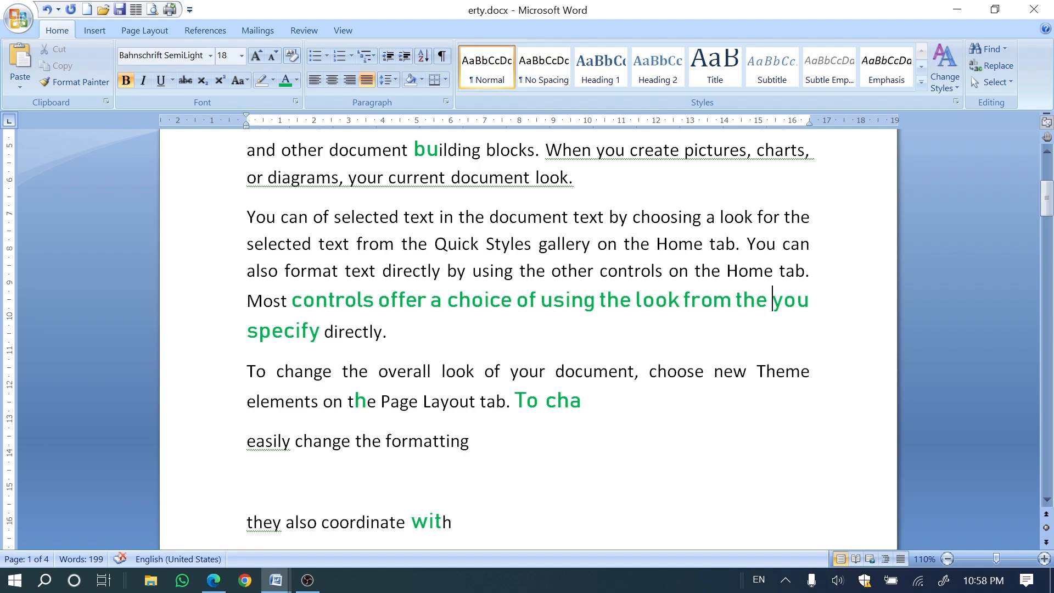
# - Switch to the PDF in Edge and handwrite "Del." in red beside CTRL+Backspace, with an arrow to a short note starting "Ri"
pyautogui.click(216, 579)
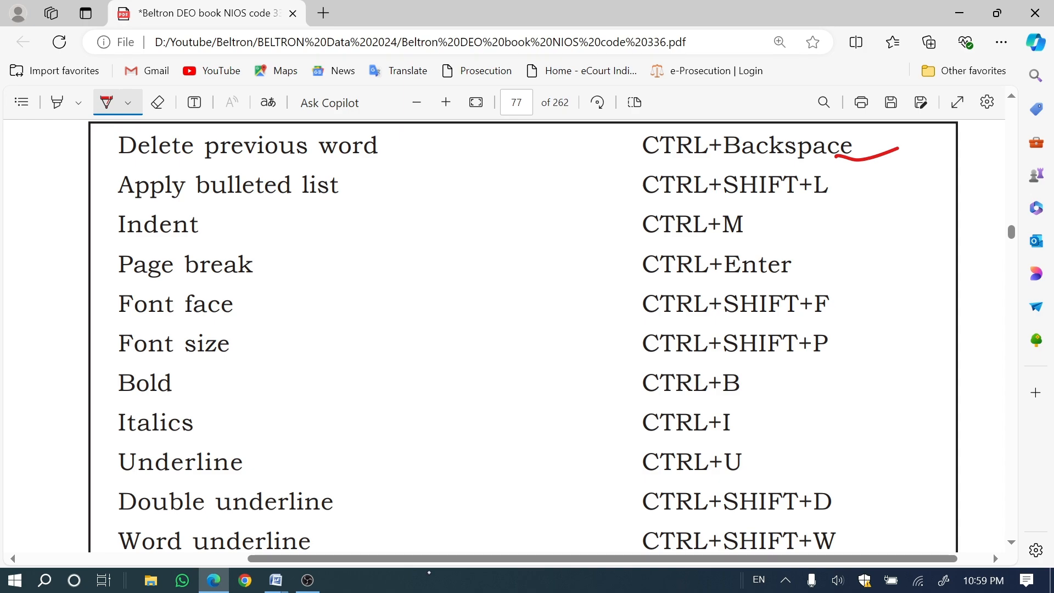
pyautogui.moveTo(905, 161)
pyautogui.mouseDown()
pyautogui.moveTo(897, 187)
pyautogui.moveTo(907, 183)
pyautogui.moveTo(883, 196)
pyautogui.mouseUp()
pyautogui.moveTo(910, 173)
pyautogui.mouseDown()
pyautogui.moveTo(930, 170)
pyautogui.moveTo(942, 189)
pyautogui.moveTo(930, 209)
pyautogui.moveTo(956, 222)
pyautogui.mouseUp()
pyautogui.click(950, 176)
pyautogui.moveTo(971, 193); pyautogui.dragTo(960, 226)
pyautogui.moveTo(959, 194)
pyautogui.mouseDown()
pyautogui.moveTo(978, 204)
pyautogui.moveTo(968, 211)
pyautogui.mouseUp()
pyautogui.moveTo(969, 210); pyautogui.dragTo(992, 240)
pyautogui.click(998, 208)
pyautogui.click(1002, 214)
pyautogui.click(1003, 228)
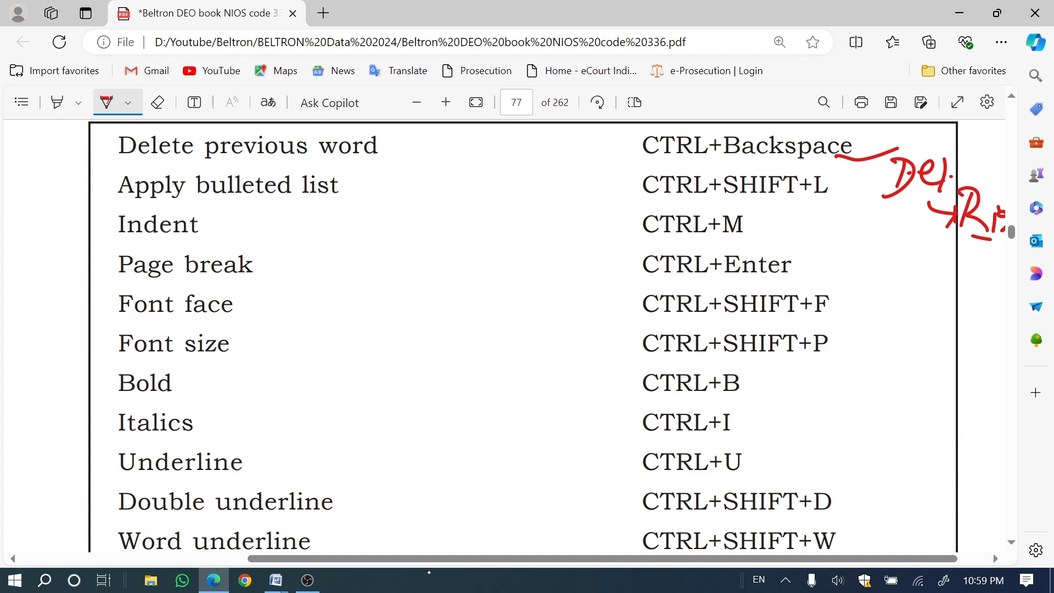
# - Tick "Delete previous word" and CTRL+SHIFT+L in red, and handwrite a second short note starting "A" below the first one
pyautogui.moveTo(345, 163); pyautogui.dragTo(389, 143)
pyautogui.moveTo(946, 272); pyautogui.dragTo(960, 246)
pyautogui.moveTo(959, 289); pyautogui.dragTo(972, 286)
pyautogui.moveTo(943, 269); pyautogui.dragTo(969, 252)
pyautogui.moveTo(982, 251); pyautogui.dragTo(1004, 241)
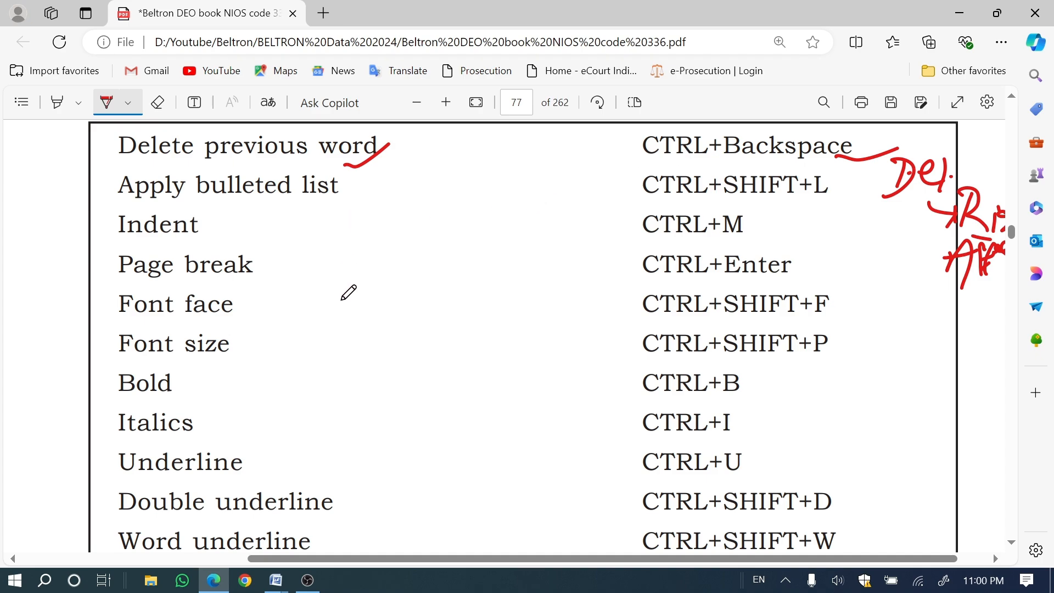
pyautogui.moveTo(774, 200); pyautogui.dragTo(855, 182)
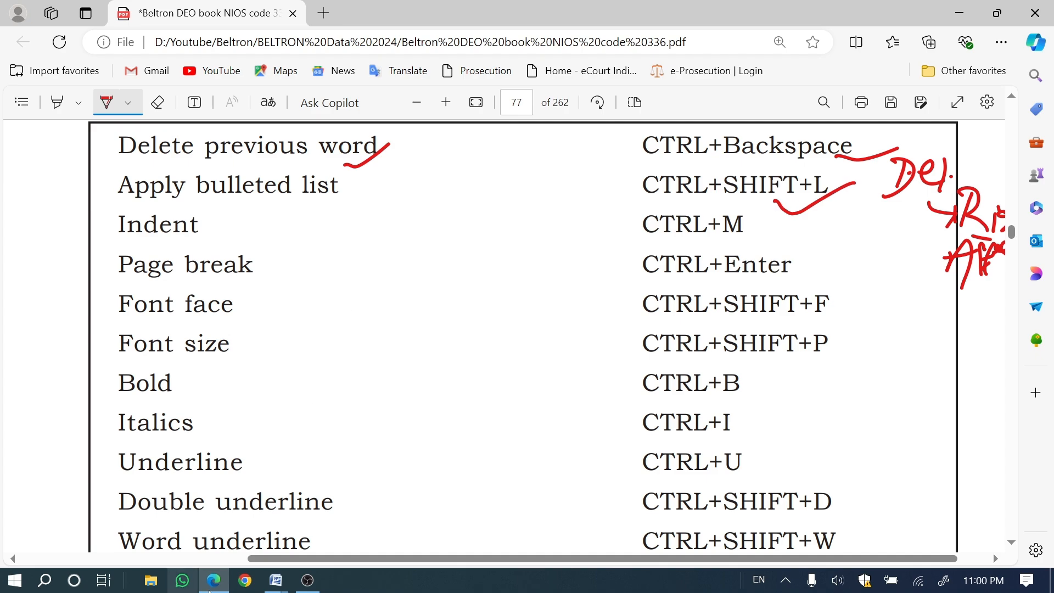
# - Switch to erty.docx in Word and format the three lines starting at "they also coordinate with" as a bulleted list
pyautogui.moveTo(277, 585)
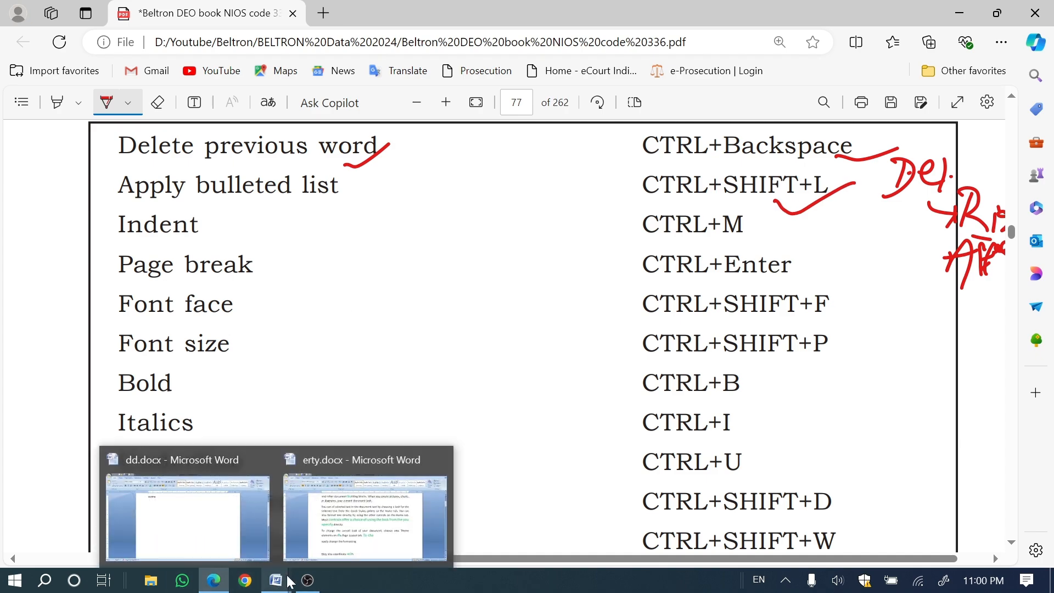
pyautogui.click(362, 522)
pyautogui.scroll(-3, 226, 431)
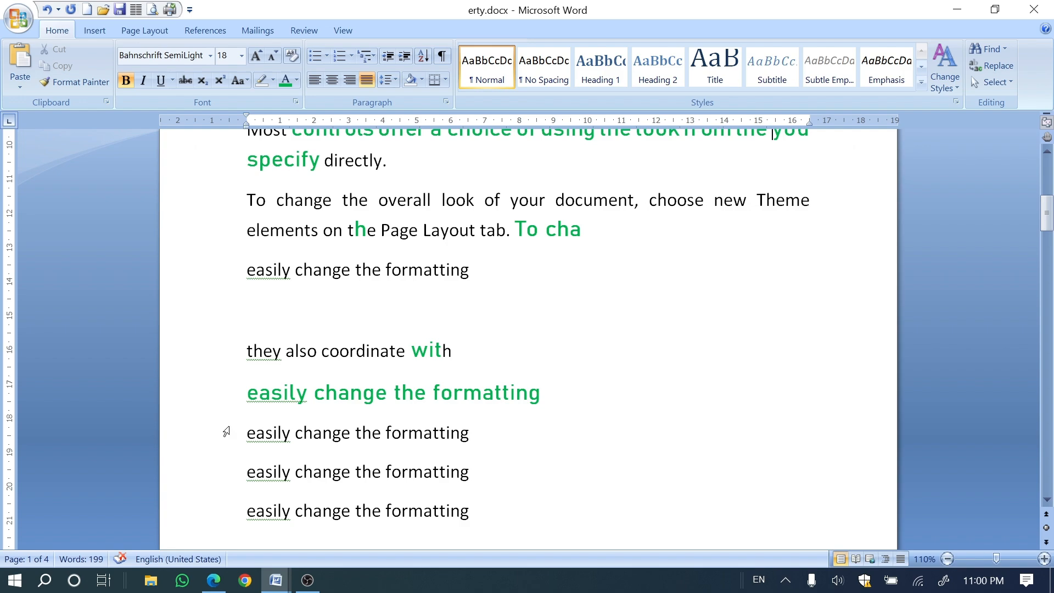
pyautogui.click(273, 350)
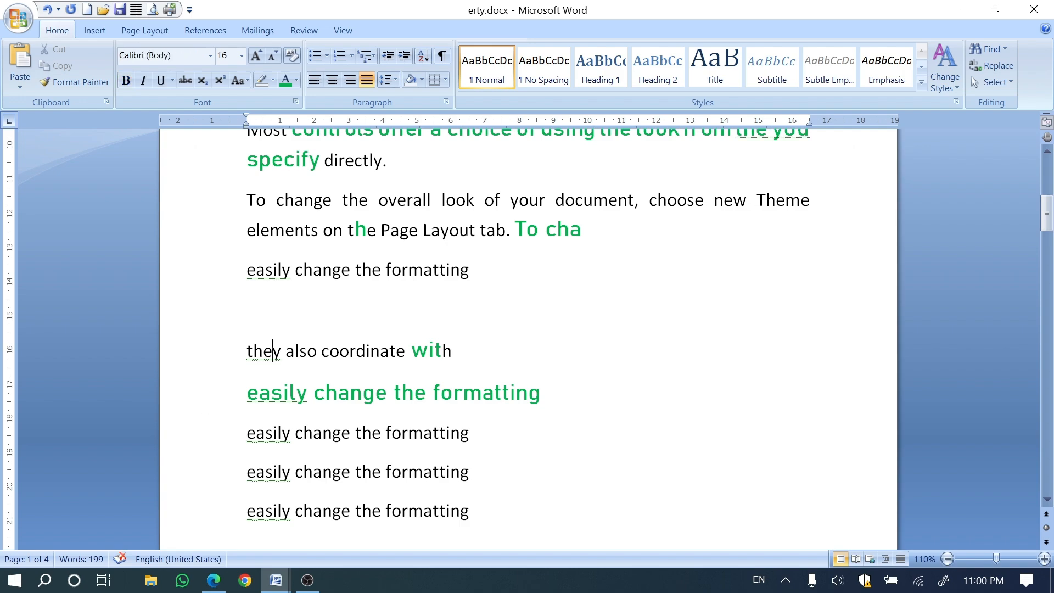
pyautogui.moveTo(247, 350); pyautogui.dragTo(464, 434)
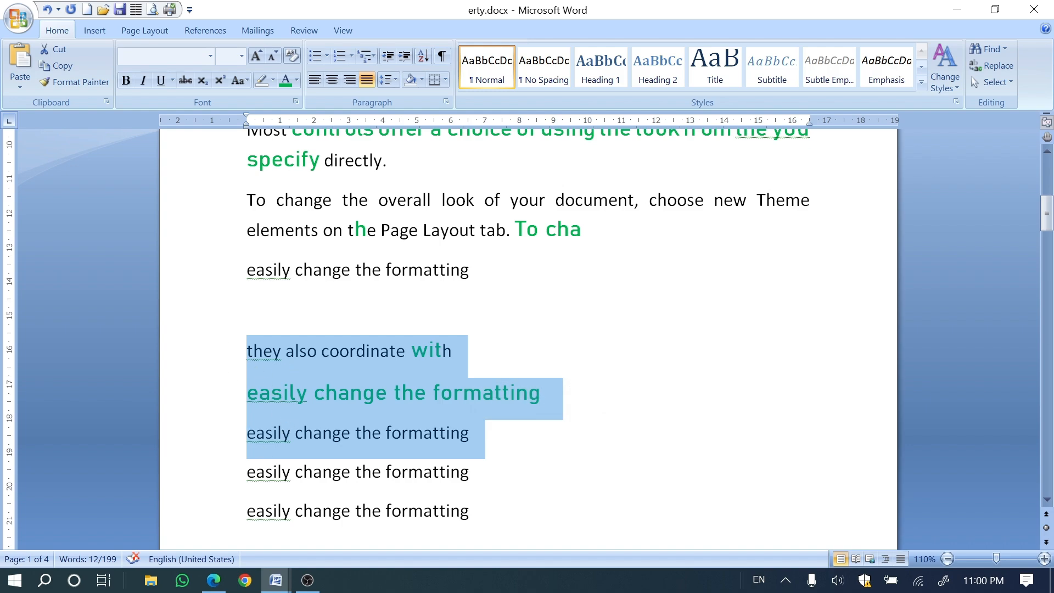
pyautogui.click(322, 54)
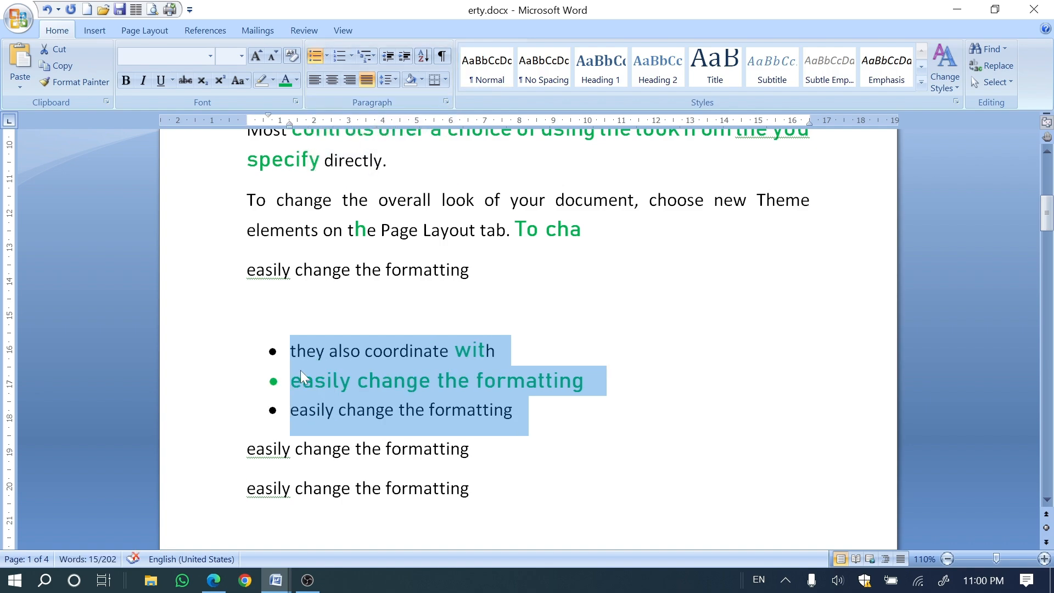
pyautogui.click(313, 57)
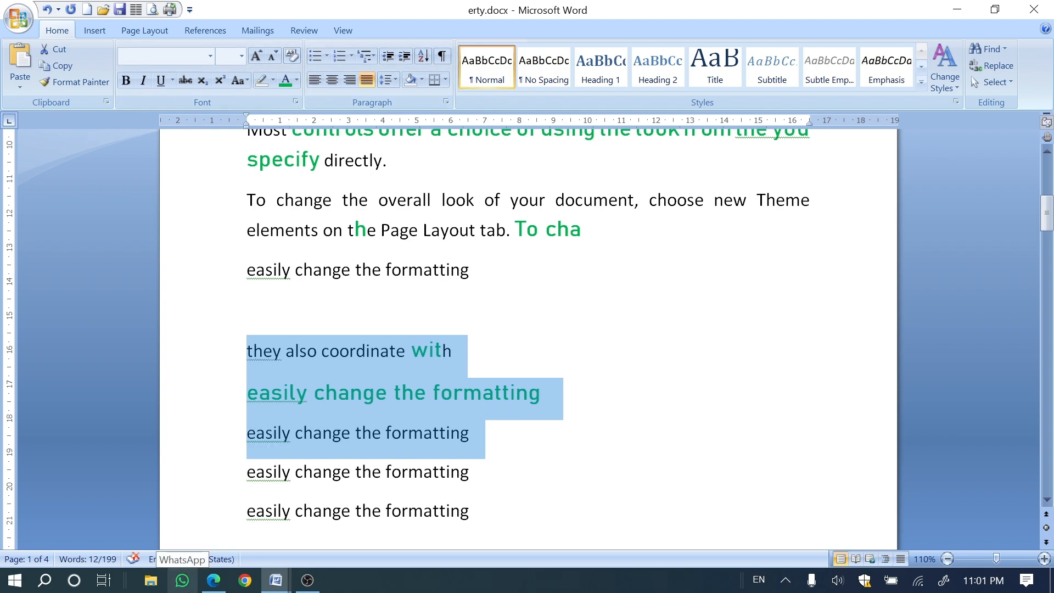
pyautogui.hotkey('ctrl', 'z')
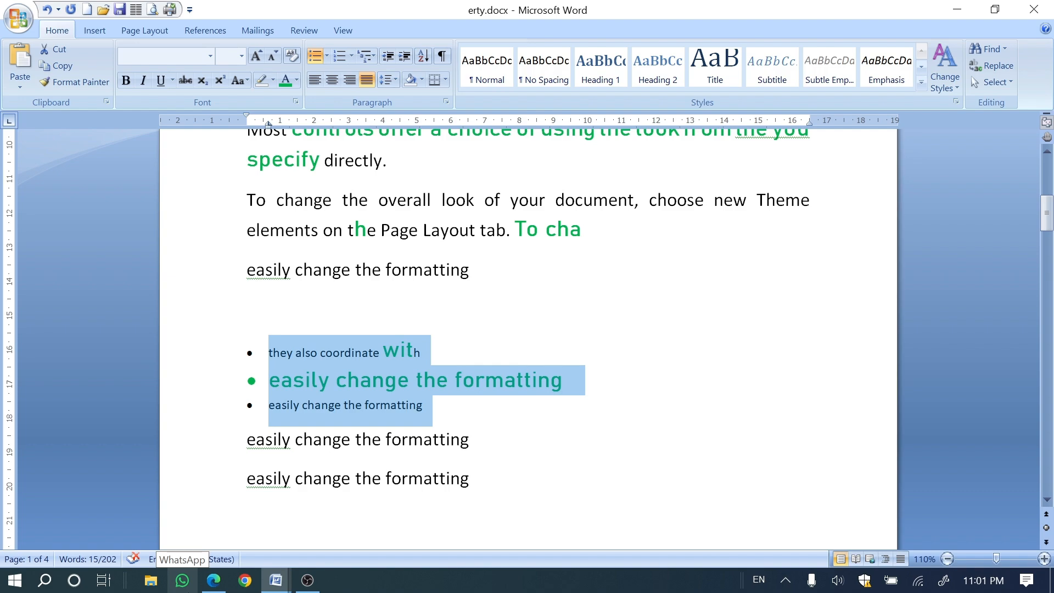
# - Switch to the PDF in Edge and tick CTRL+M and CTRL+Enter in red
pyautogui.click(372, 270)
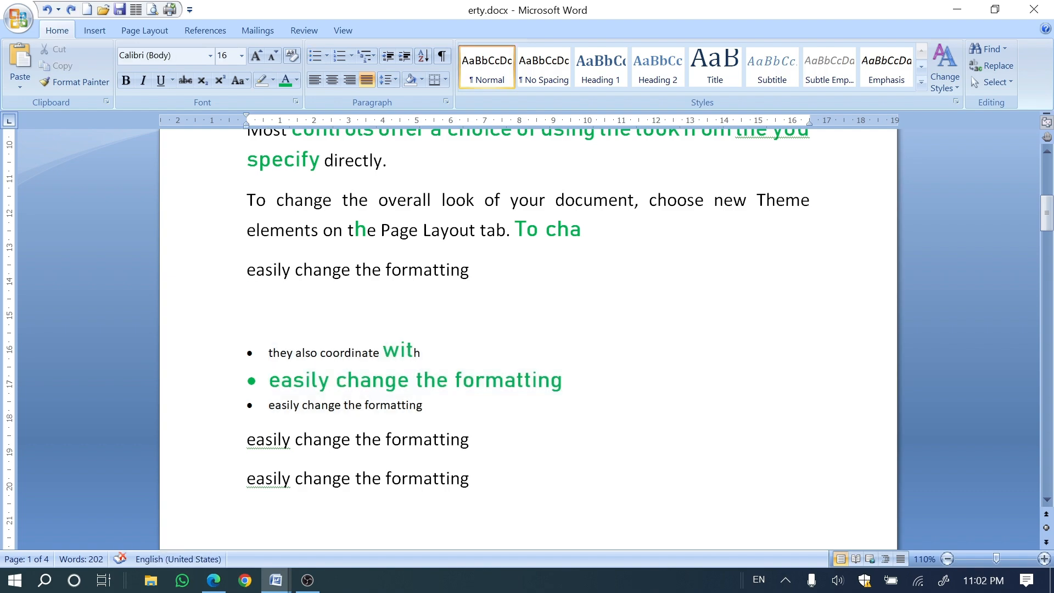
pyautogui.click(213, 580)
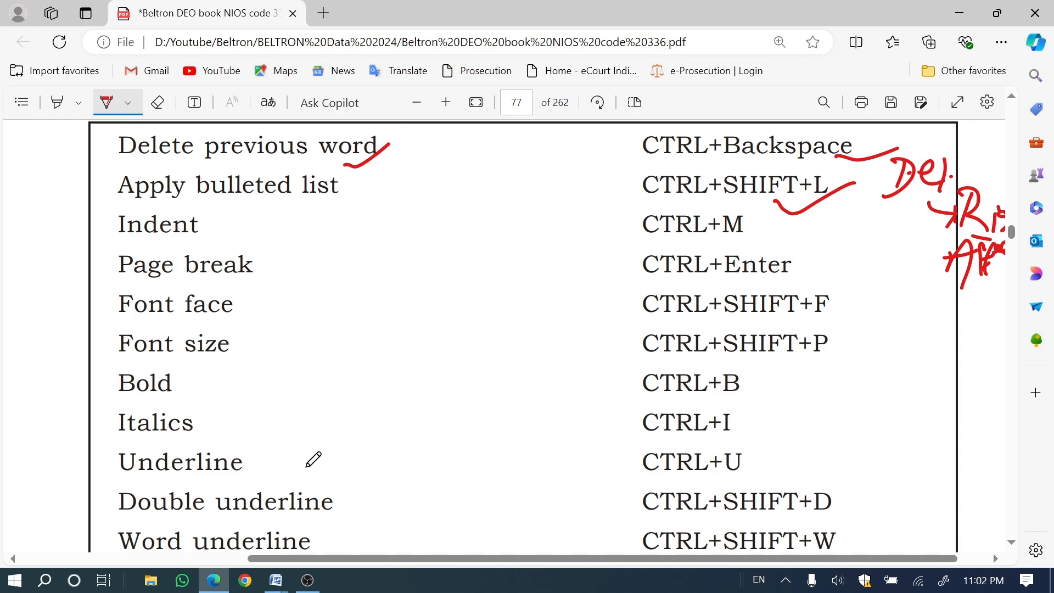
pyautogui.moveTo(721, 240); pyautogui.dragTo(793, 213)
pyautogui.moveTo(768, 276)
pyautogui.mouseDown()
pyautogui.moveTo(782, 282)
pyautogui.moveTo(827, 249)
pyautogui.mouseUp()
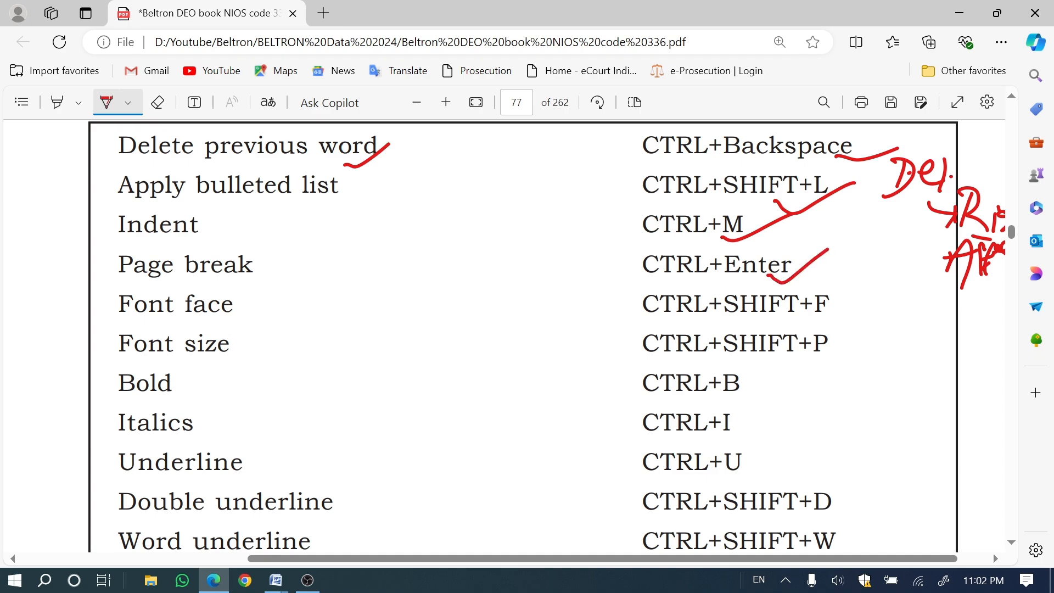
# - Switch to erty.docx in Word and indent the last "easily change the formatting" line on the page by seven levels
pyautogui.click(276, 580)
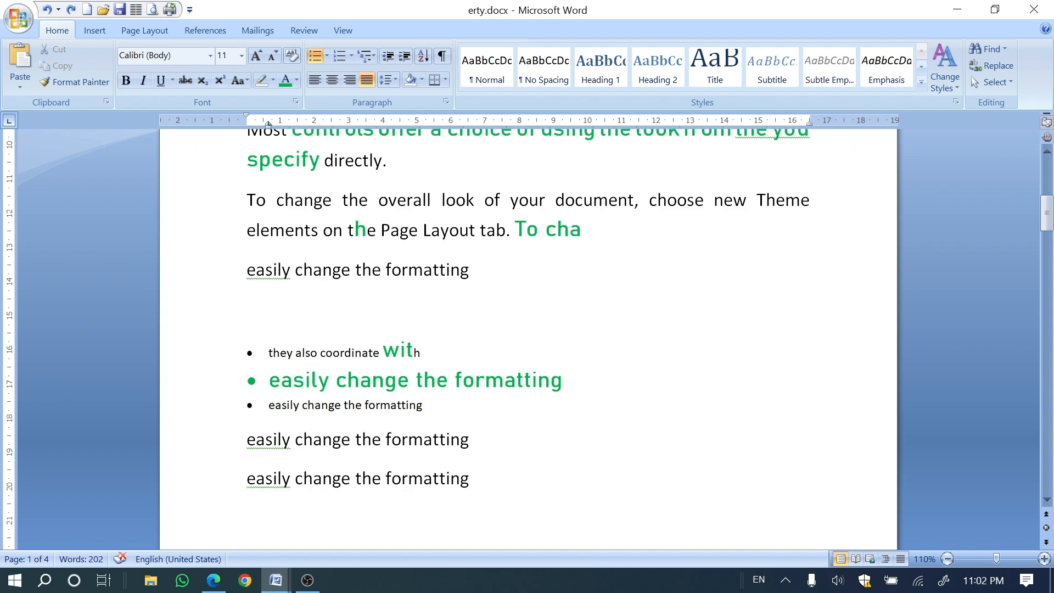
pyautogui.click(474, 477)
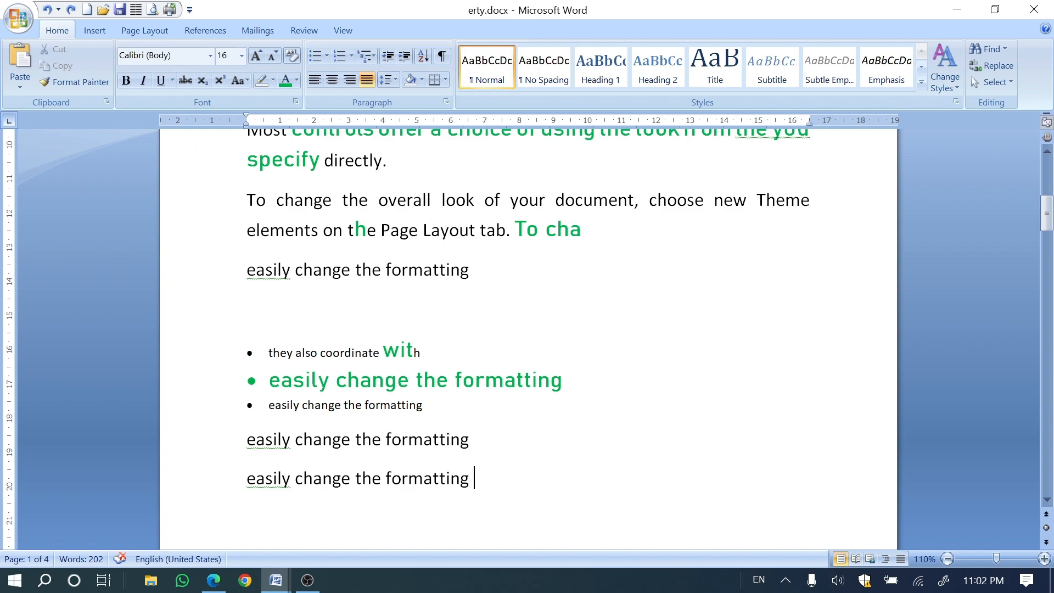
pyautogui.hotkey('ctrl', 'm')
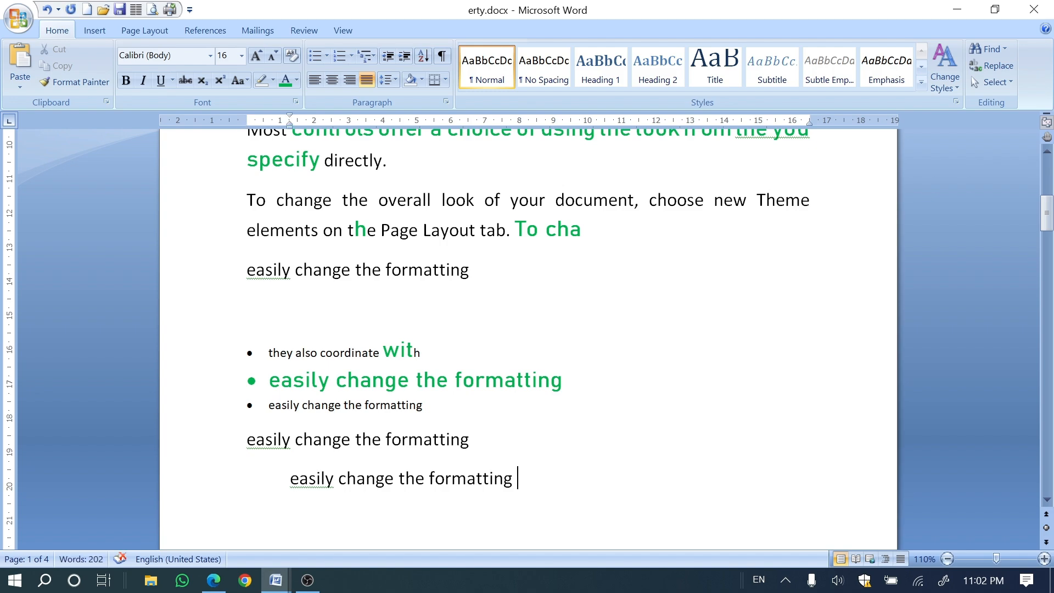
pyautogui.hotkey('ctrl', 'm')
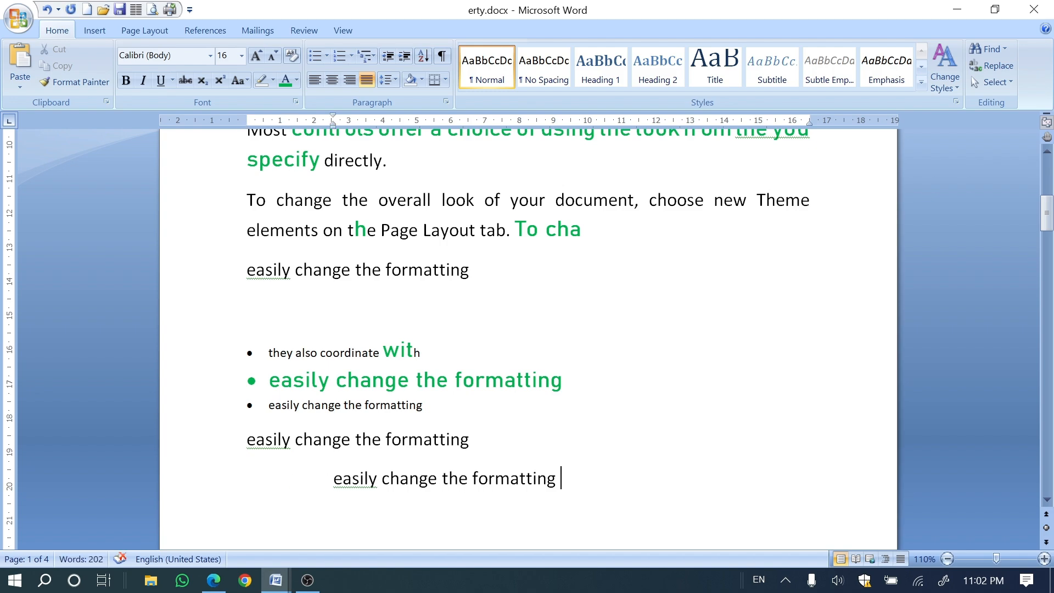
pyautogui.hotkey('ctrl', 'm')
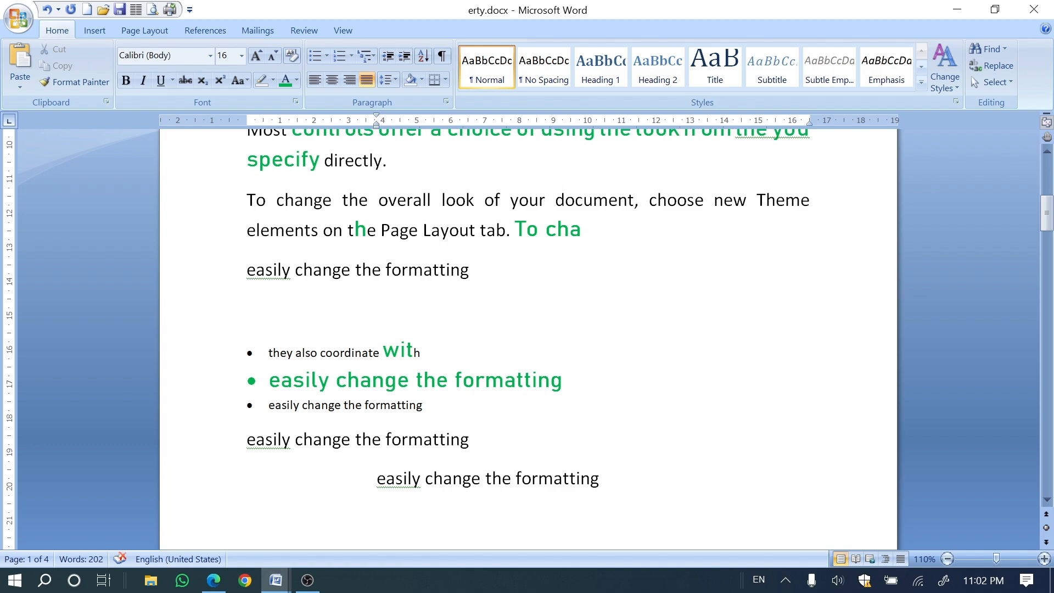
pyautogui.hotkey('ctrl', 'm')
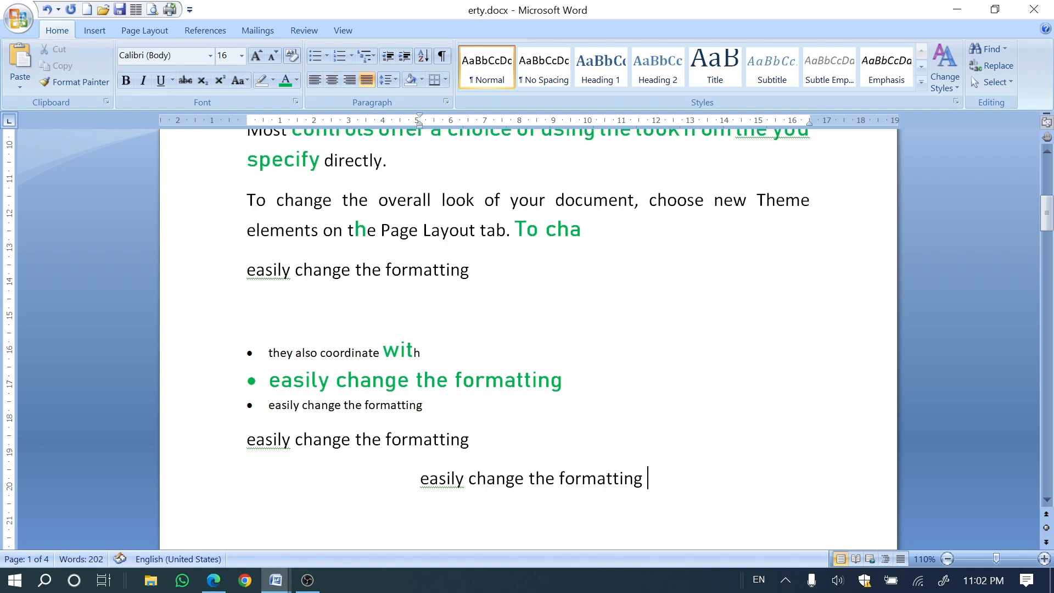
pyautogui.hotkey('ctrl', 'm')
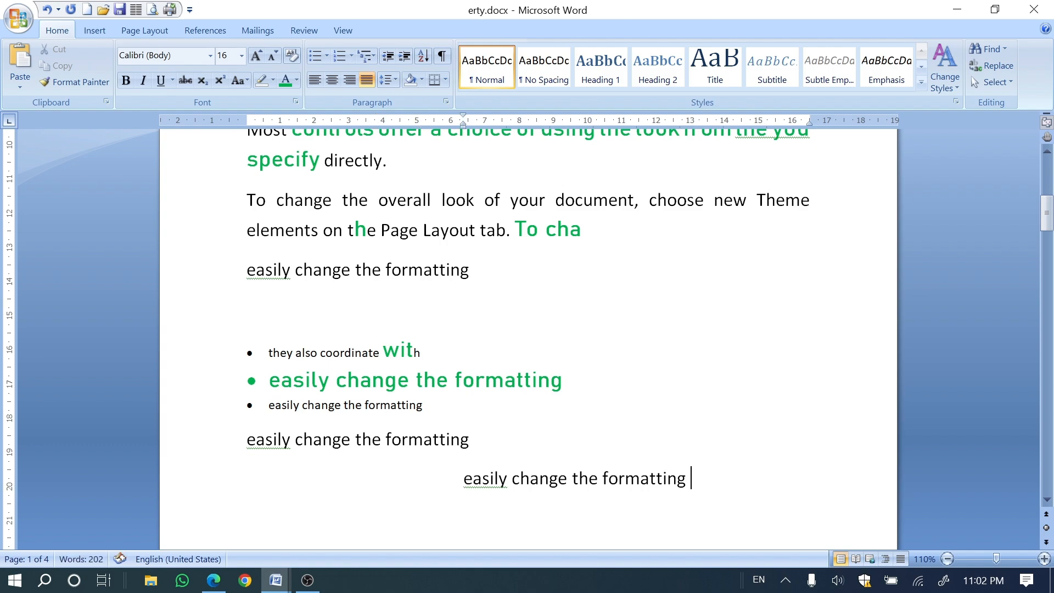
pyautogui.hotkey('ctrl', 'm')
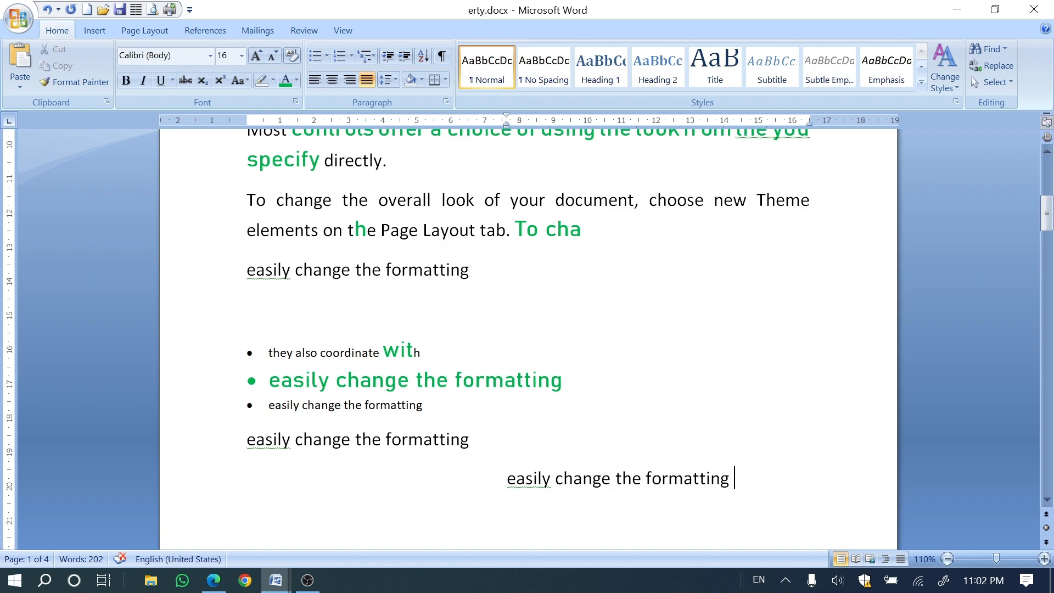
pyautogui.hotkey('ctrl', 'm')
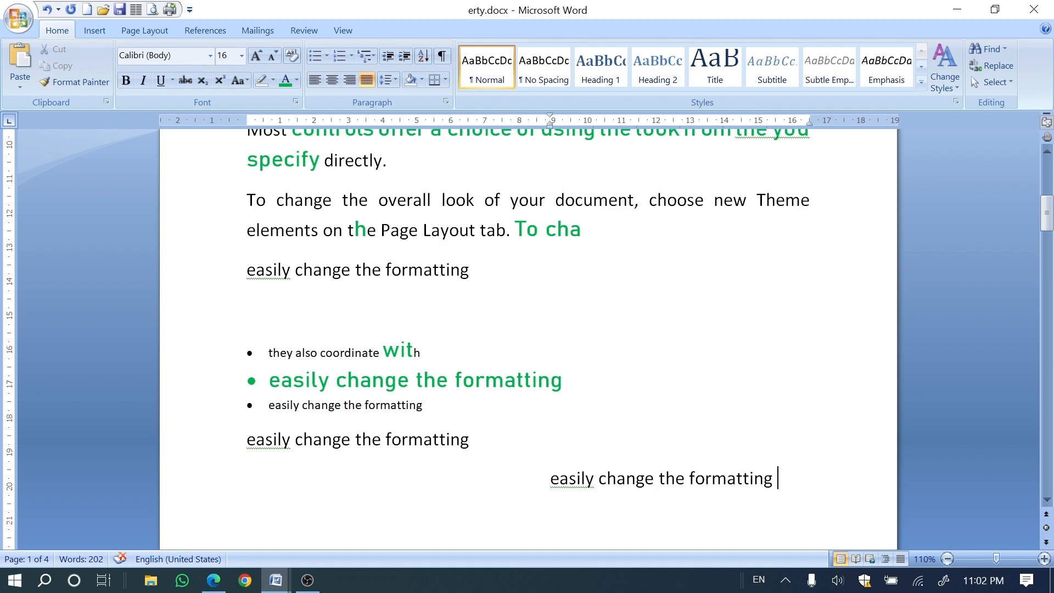
# - Decrease the indent of the last "easily change the formatting" line by six levels
pyautogui.hotkey('ctrl', 'shift', 'm')
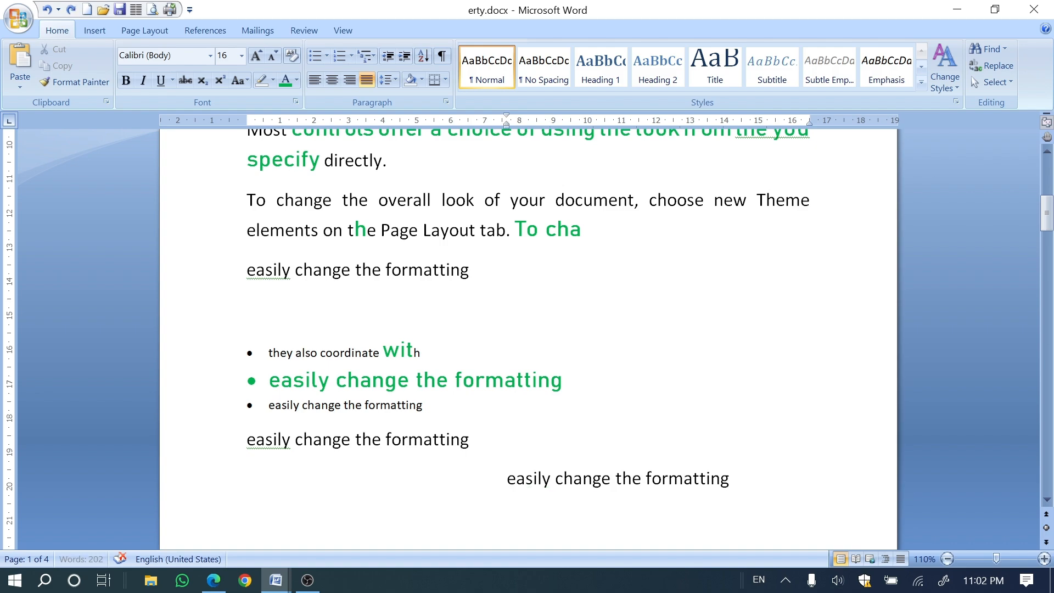
pyautogui.hotkey('ctrl', 'shift', 'm')
pyautogui.hotkey('ctrl', 'shift', 'm')
pyautogui.hotkey('ctrl', 'shift', 'm')
pyautogui.hotkey('ctrl', 'shift', 'm')
pyautogui.hotkey('ctrl', 'shift', 'm')
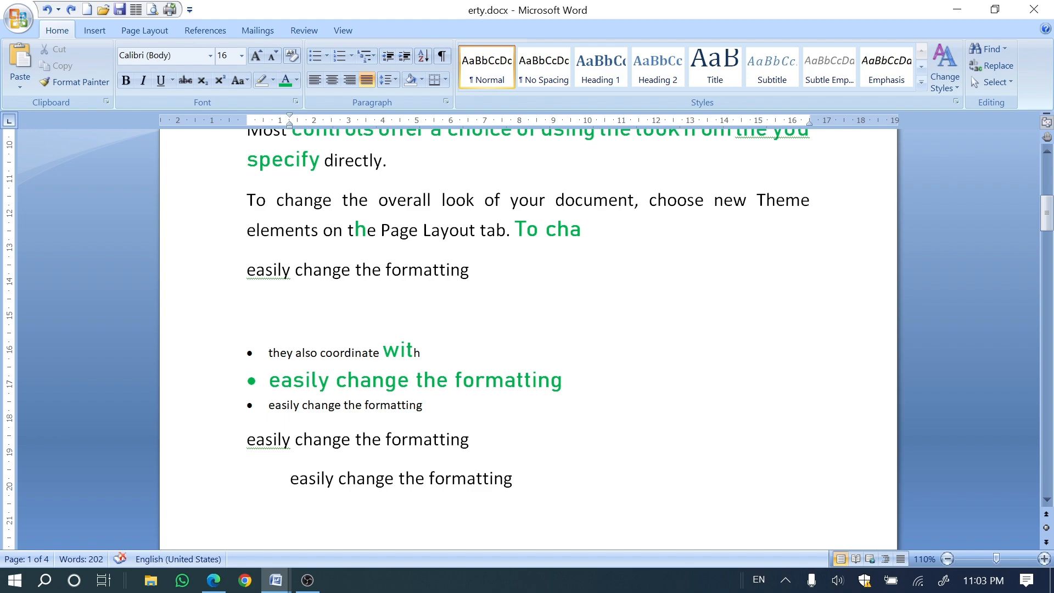
# - Indent the last "easily change the formatting" line by six more levels
pyautogui.hotkey('ctrl', 'm')
pyautogui.hotkey('ctrl', 'm')
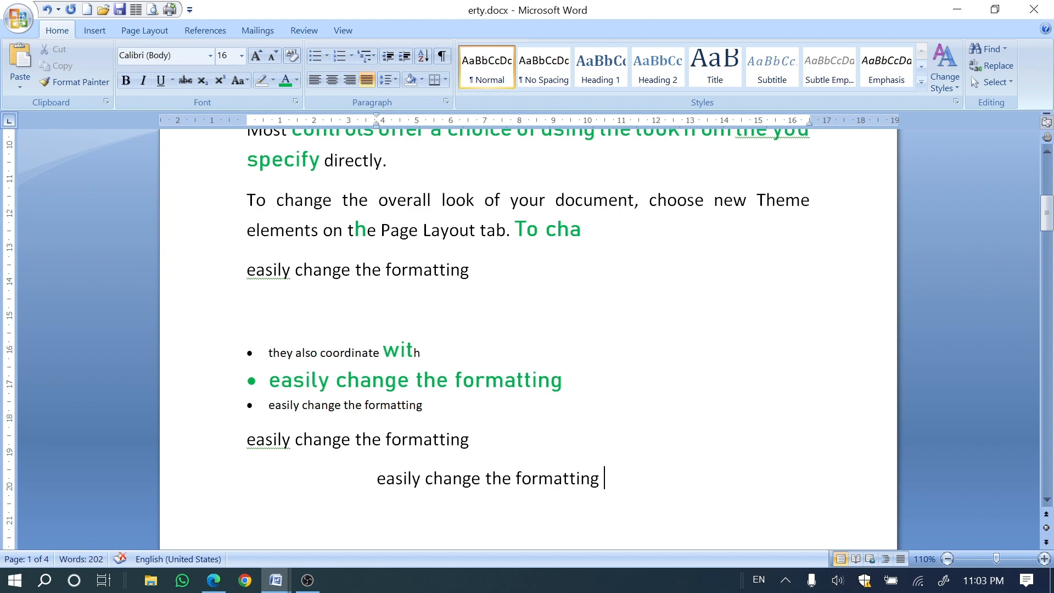
pyautogui.hotkey('ctrl', 'm')
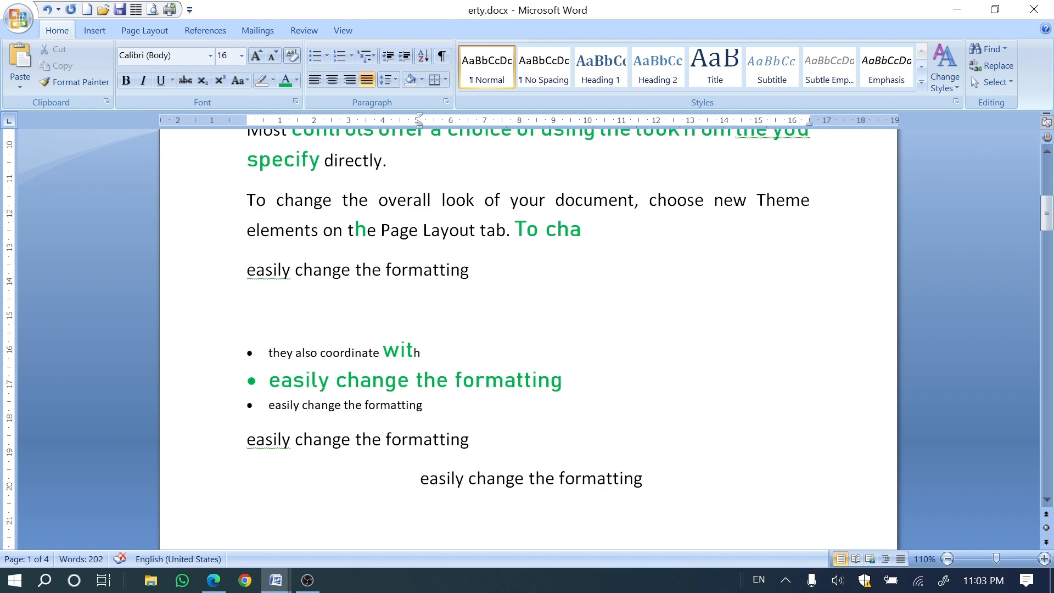
pyautogui.hotkey('ctrl', 'm')
pyautogui.hotkey('ctrl', 'm')
pyautogui.hotkey('ctrl', 'm')
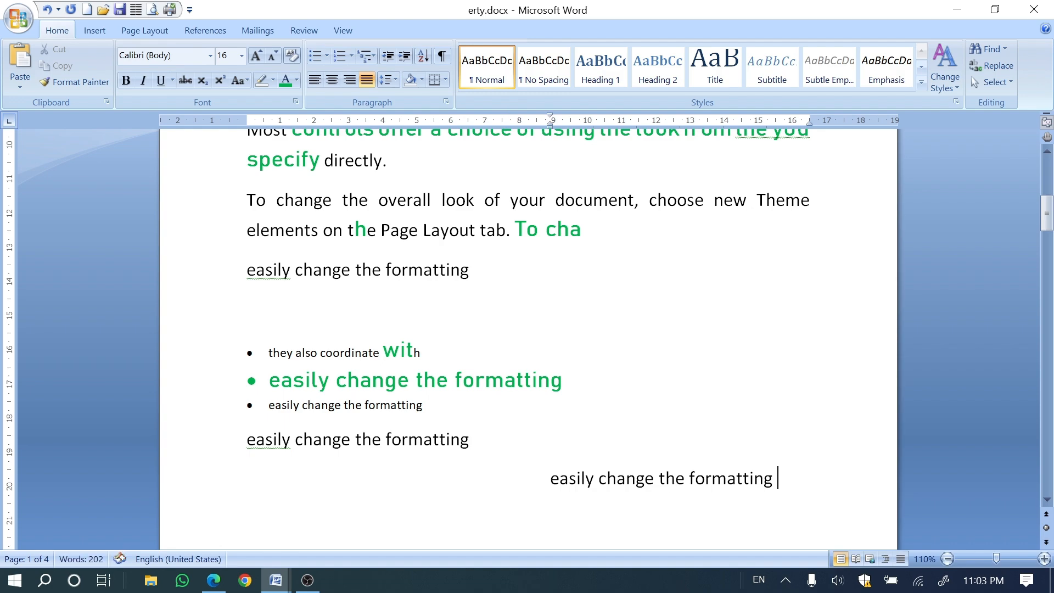
# - Undo the last six indents of the "easily change the formatting" line
pyautogui.hotkey('ctrl', 'z')
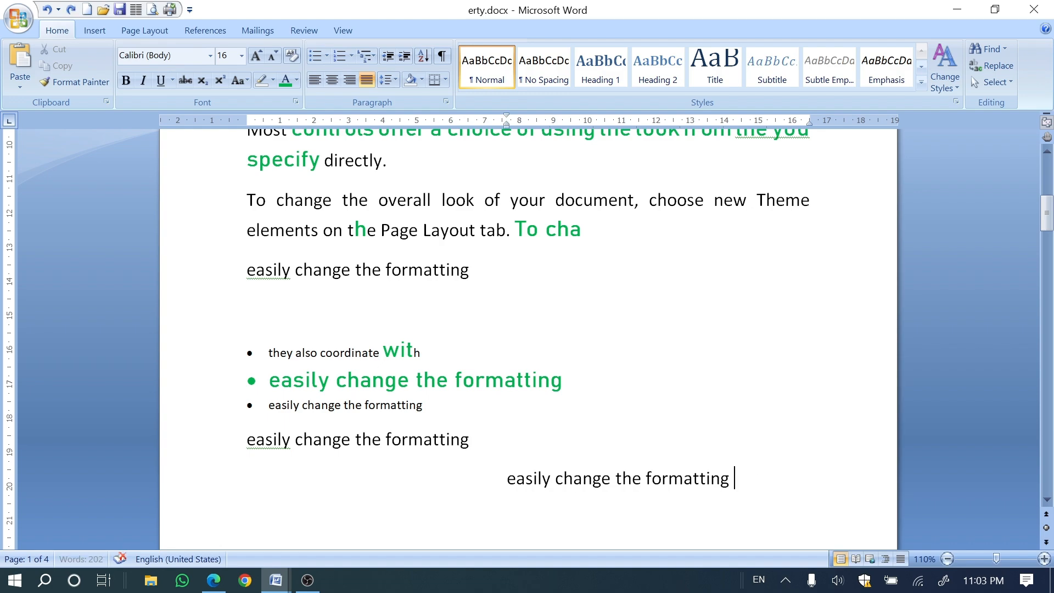
pyautogui.hotkey('ctrl', 'z')
pyautogui.hotkey('ctrl', 'z')
pyautogui.hotkey('ctrl', 'z')
pyautogui.hotkey('ctrl', 'z')
pyautogui.hotkey('ctrl', 'z')
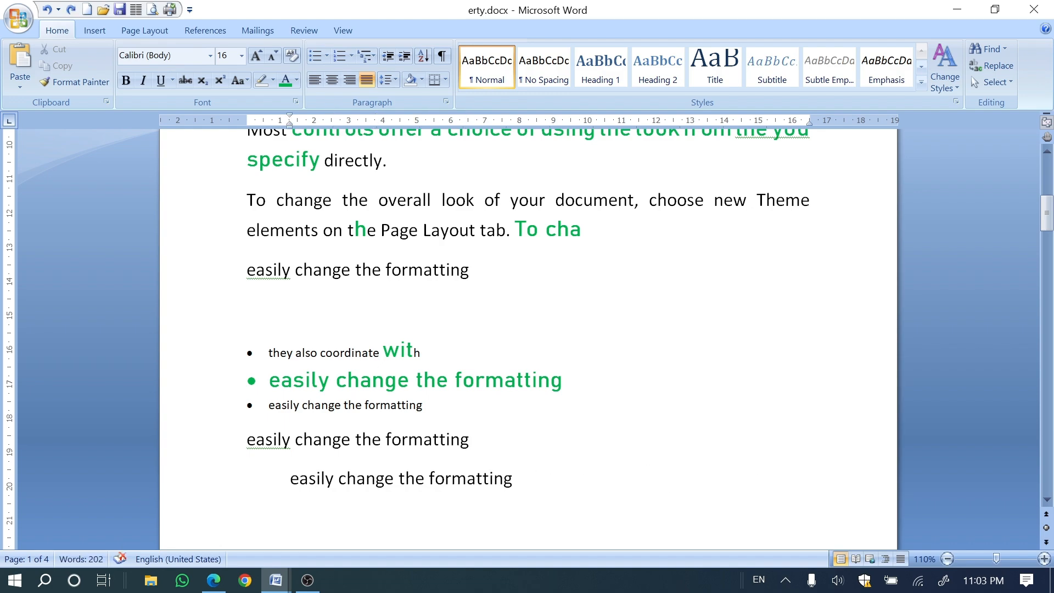
# - Increase the indent of the last "easily change the formatting" line by five levels
pyautogui.hotkey('ctrl', 'm')
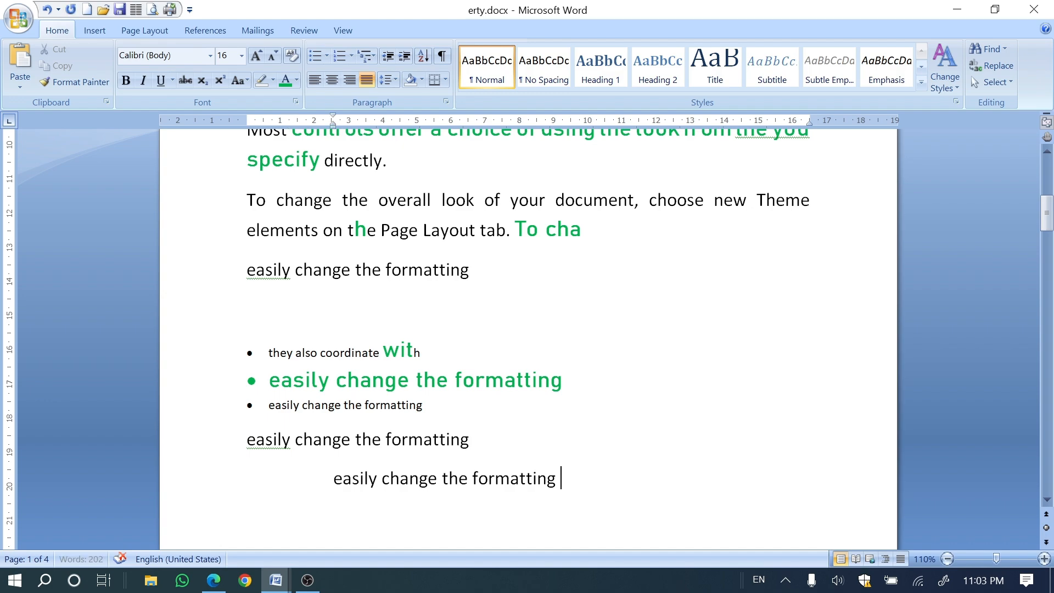
pyautogui.hotkey('ctrl', 'm')
pyautogui.hotkey('ctrl', 'm')
pyautogui.hotkey('ctrl', 'm')
pyautogui.hotkey('ctrl', 'm')
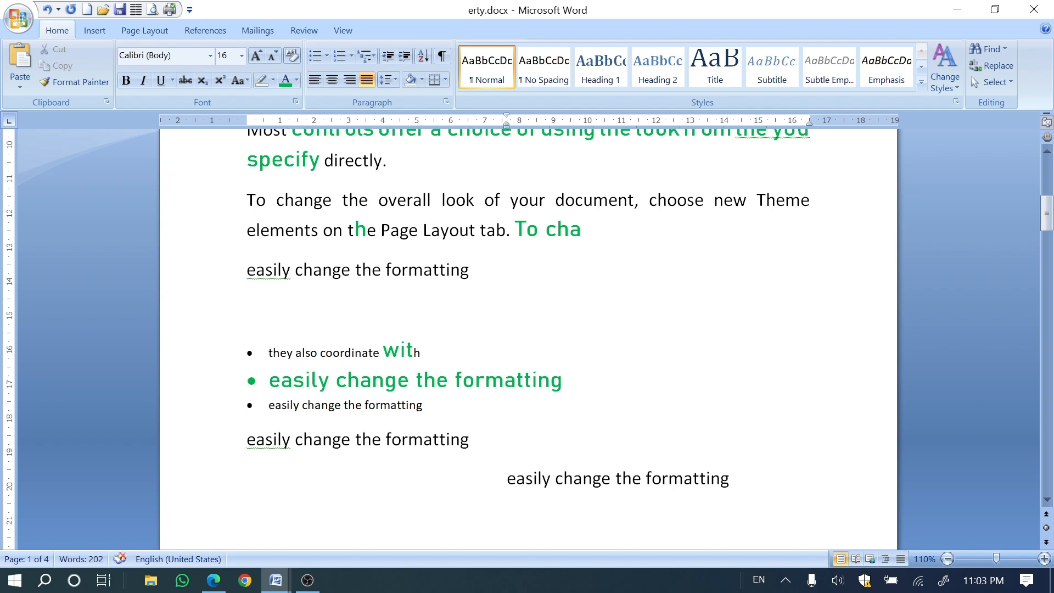
# - Indent the paragraph starting "To change the overall look of your document" by four levels
pyautogui.click(323, 199)
pyautogui.scroll(1, 527, 335)
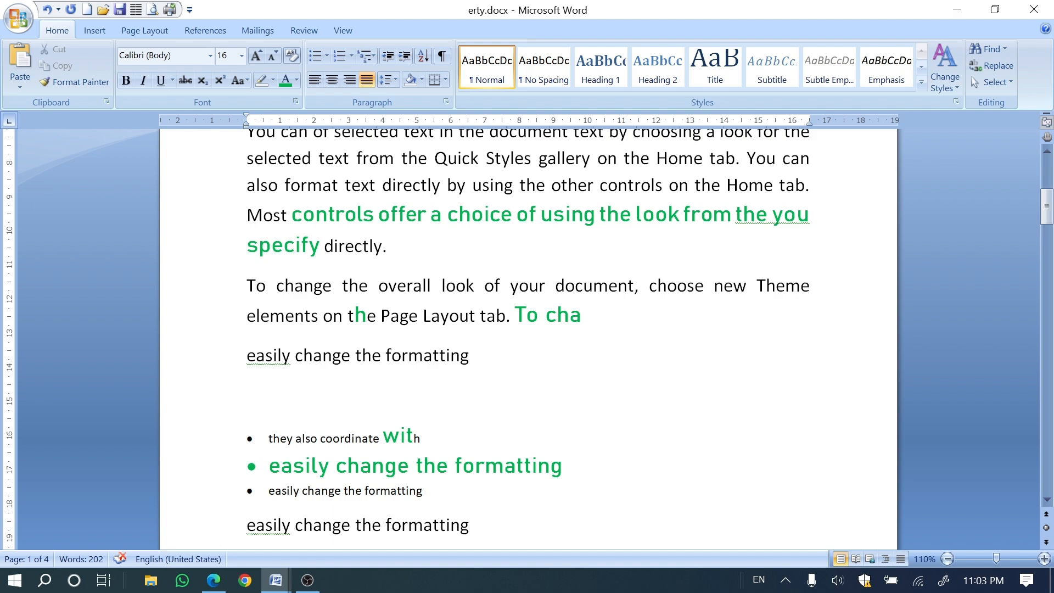
pyautogui.hotkey('ctrl', 'm')
pyautogui.hotkey('ctrl', 'm')
pyautogui.hotkey('ctrl', 'm')
pyautogui.hotkey('ctrl', 'm')
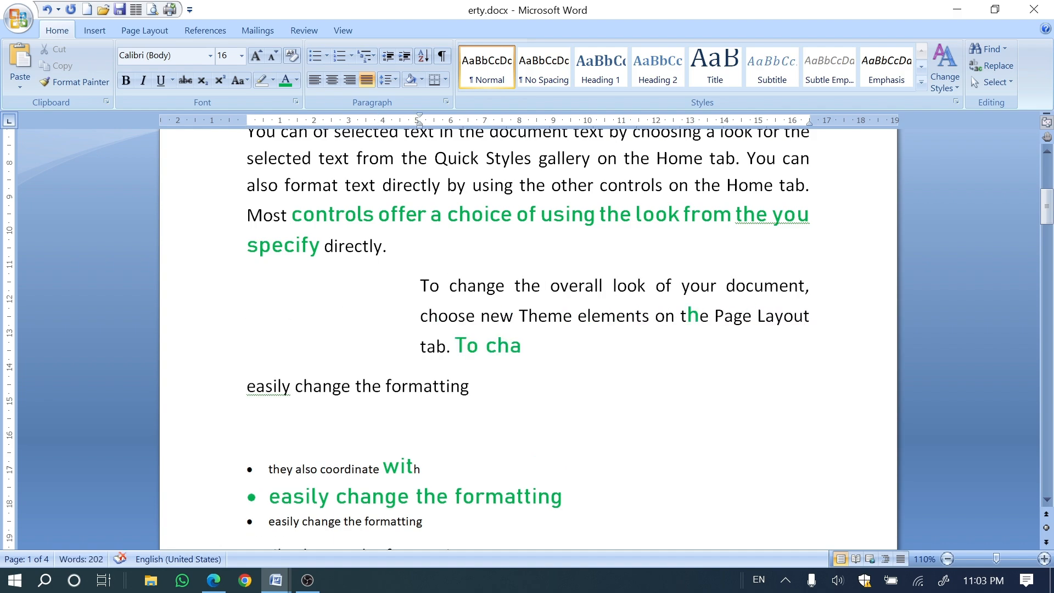
# - Remove the whole indent of the "To change the overall look" paragraph and indent it again by two levels
pyautogui.hotkey('ctrl', 'shift', 'm')
pyautogui.hotkey('ctrl', 'shift', 'm')
pyautogui.hotkey('ctrl', 'shift', 'm')
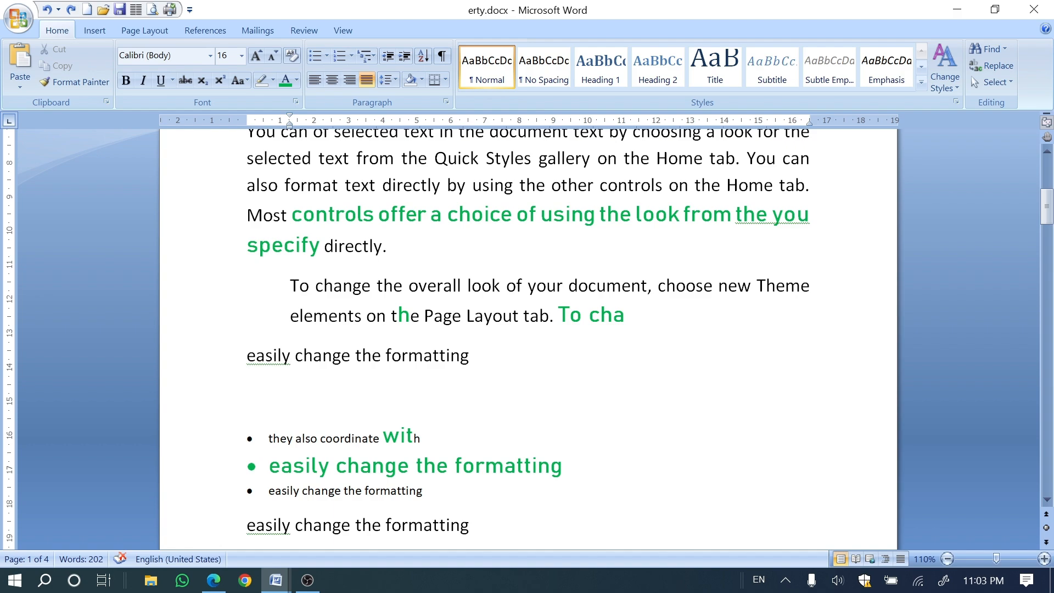
pyautogui.click(393, 57)
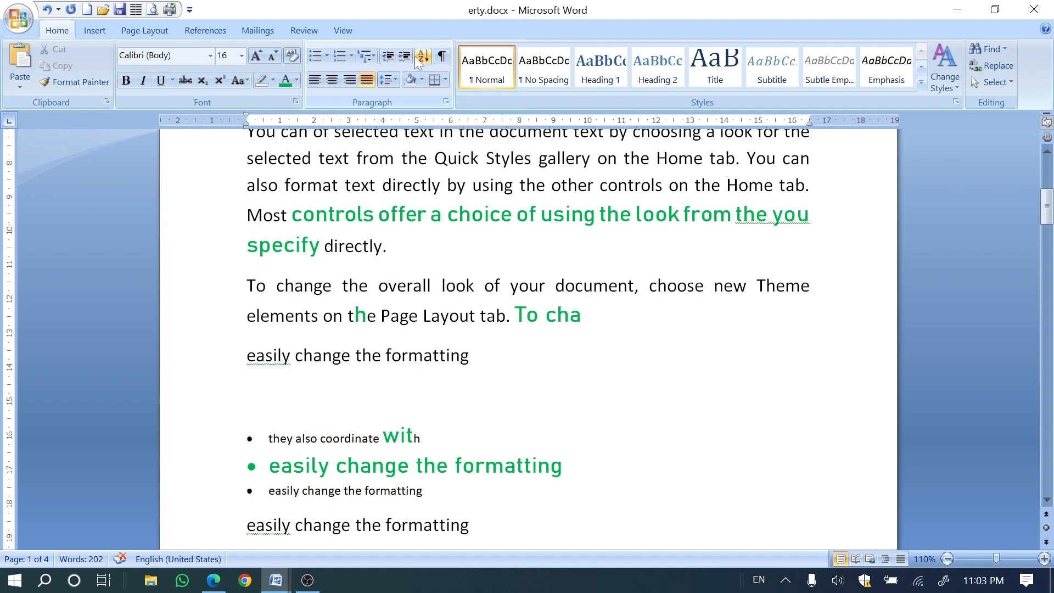
pyautogui.click(405, 56)
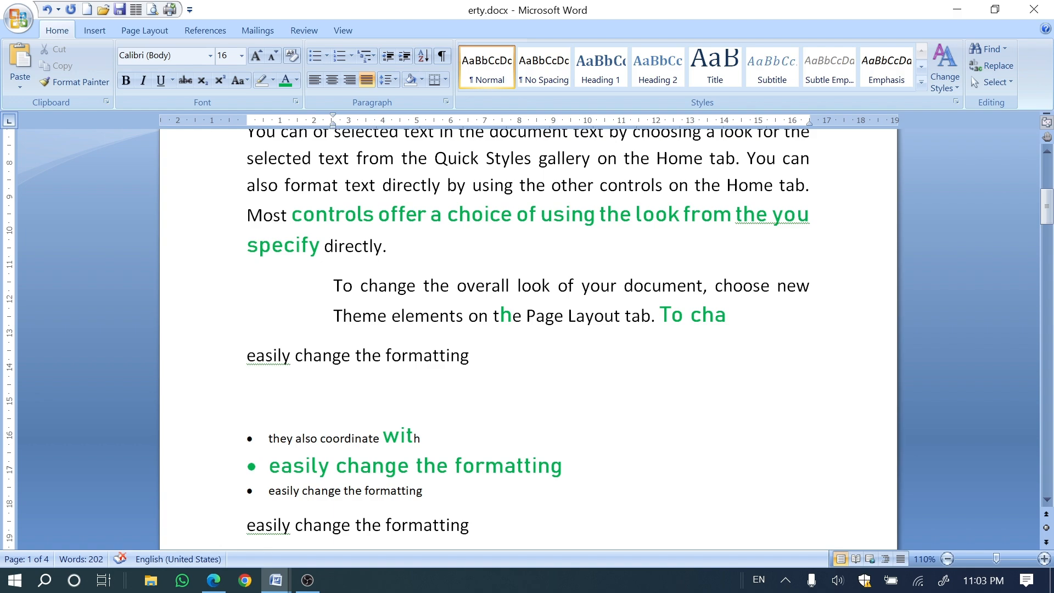
# - Insert two page breaks after the "p" of "provide" in the paragraph on the last page, and look over the resulting pages
pyautogui.scroll(-10, 406, 285)
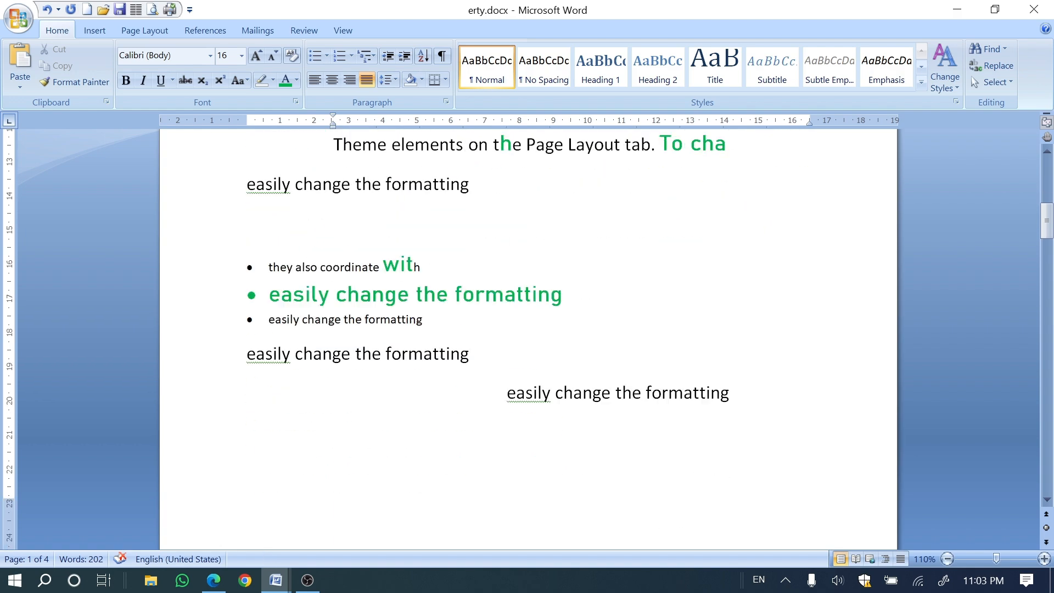
pyautogui.scroll(-15, 528, 340)
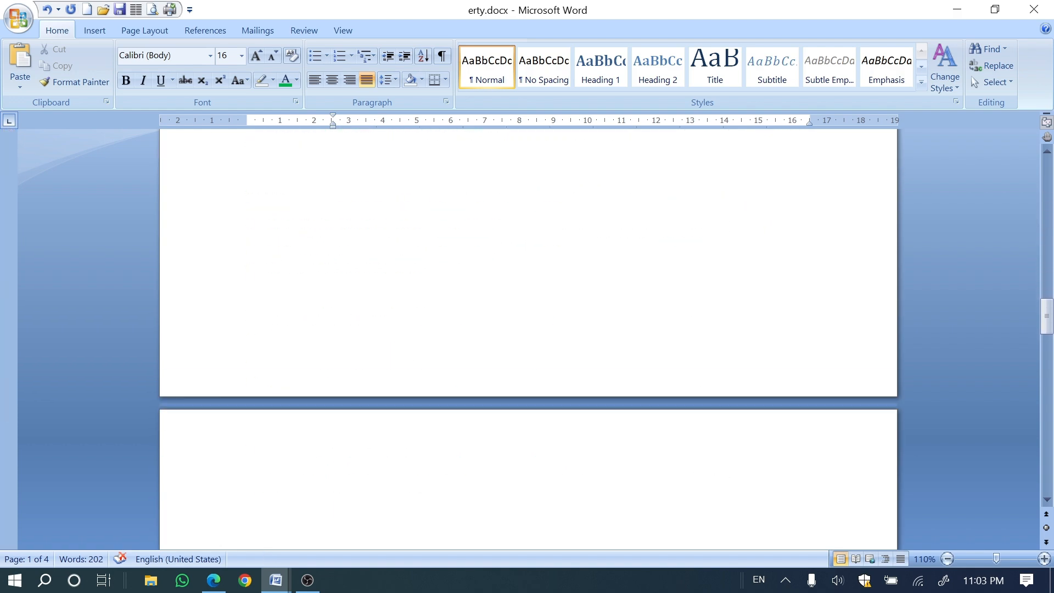
pyautogui.scroll(-8, 528, 340)
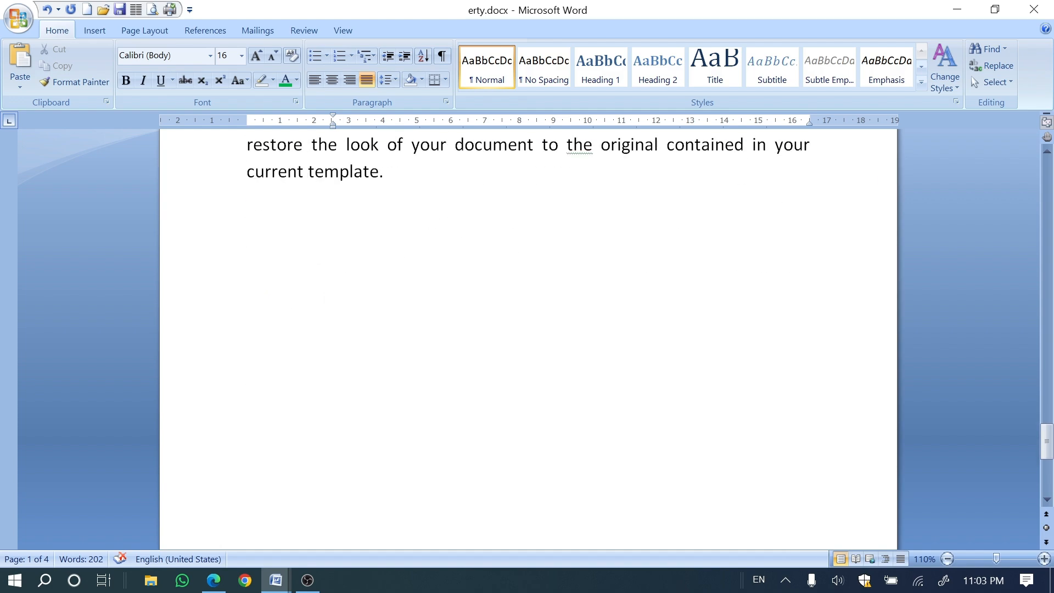
pyautogui.scroll(2, 528, 340)
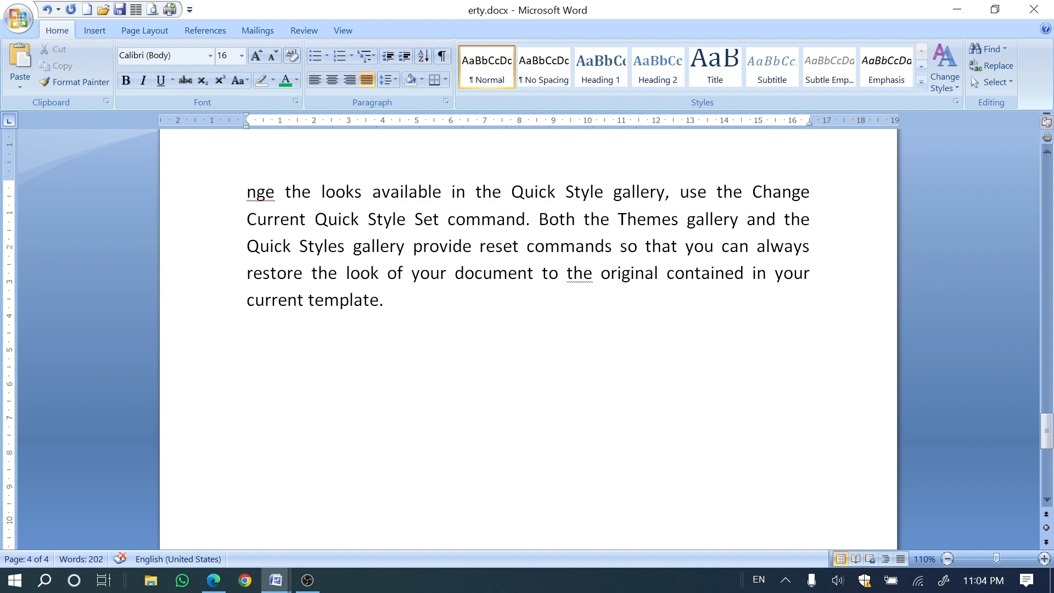
pyautogui.hotkey('ctrl', 'Return')
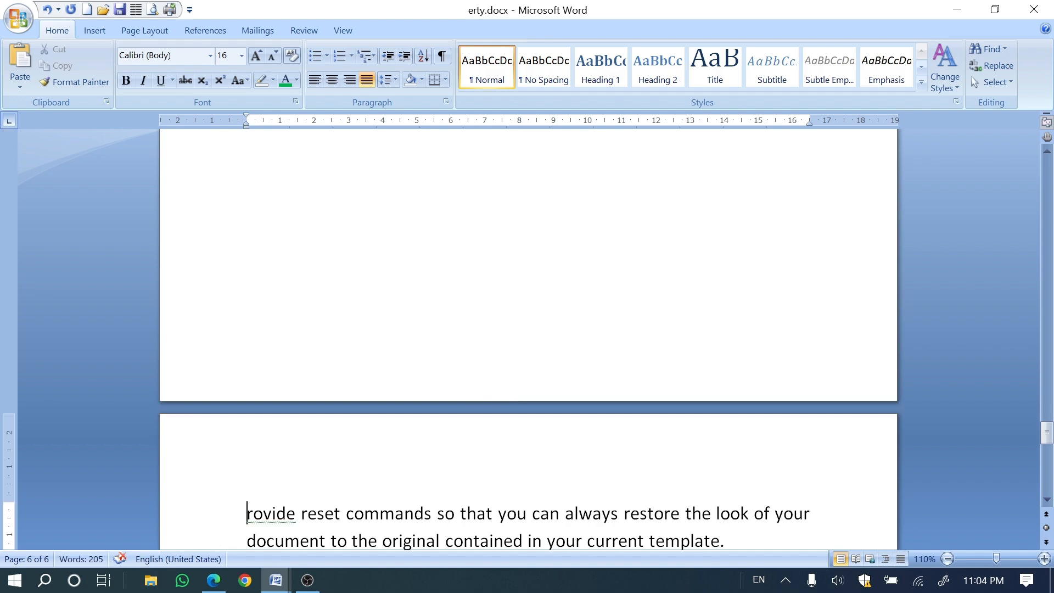
pyautogui.scroll(-3, 527, 329)
pyautogui.scroll(15, 511, 404)
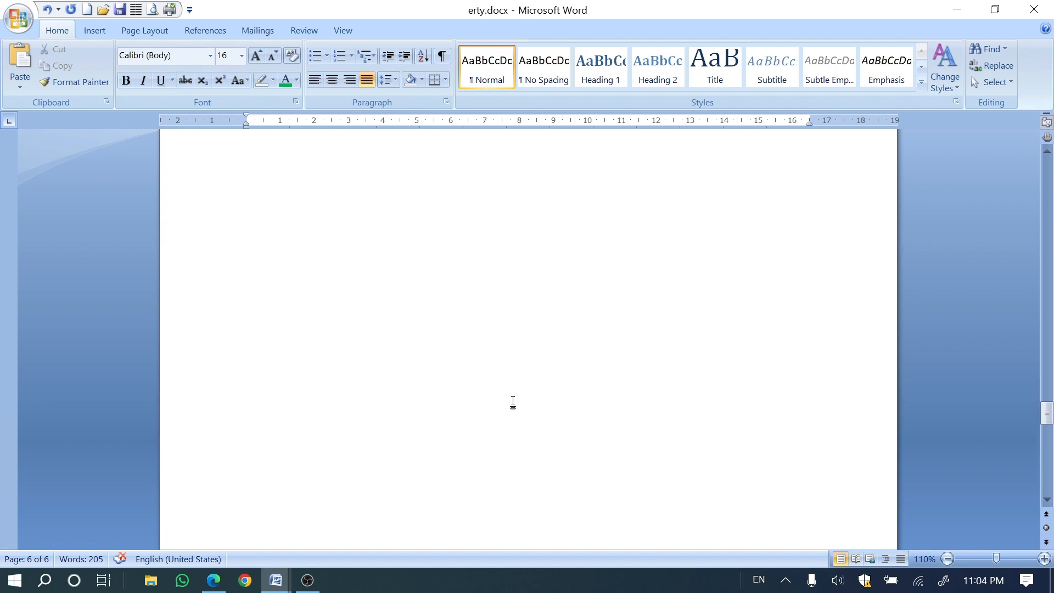
pyautogui.scroll(10, 509, 404)
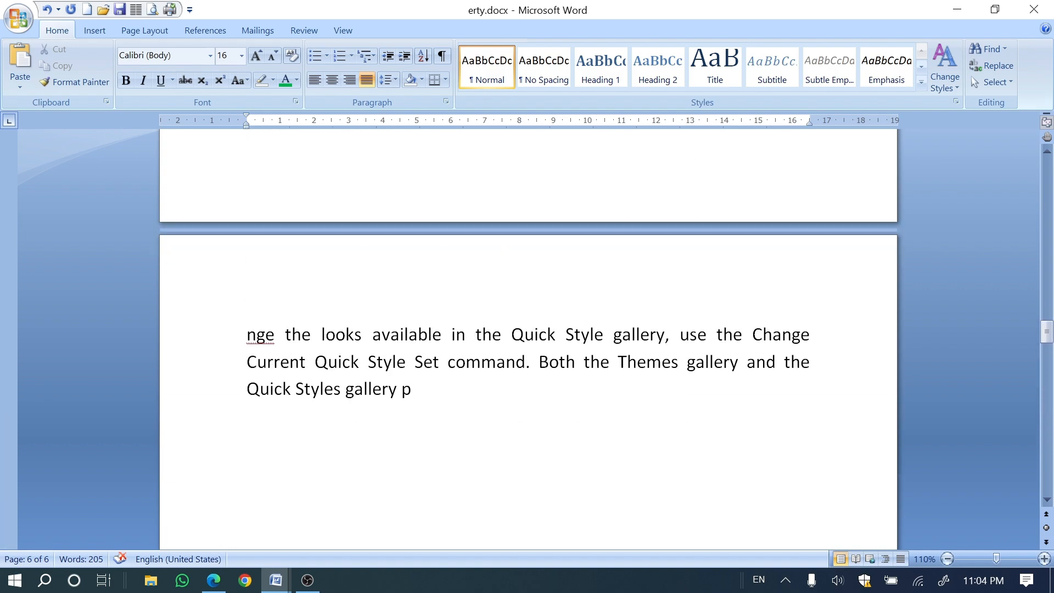
pyautogui.scroll(3, 510, 404)
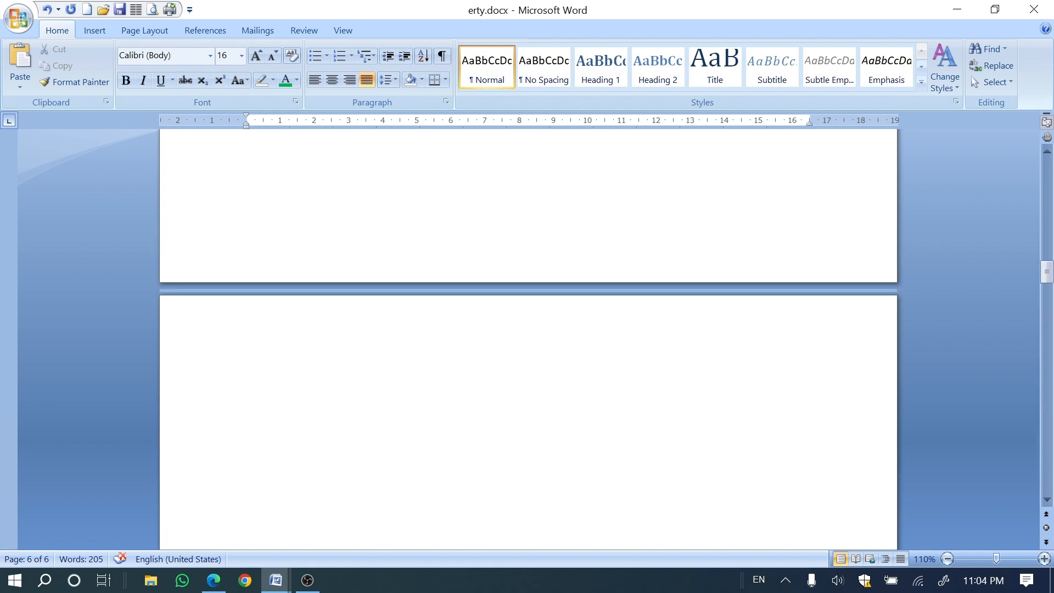
# - Switch to the PDF book in Edge and tick the Font face and Font size shortcuts with the red pen
pyautogui.click(207, 581)
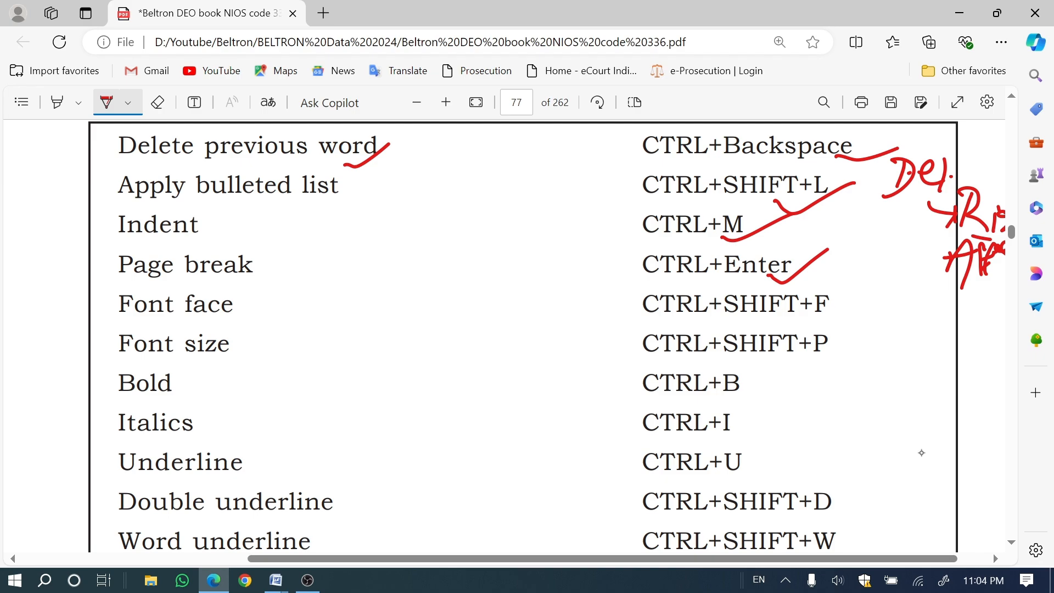
pyautogui.moveTo(828, 315); pyautogui.dragTo(889, 290)
pyautogui.moveTo(801, 360)
pyautogui.mouseDown()
pyautogui.moveTo(812, 367)
pyautogui.moveTo(872, 335)
pyautogui.mouseUp()
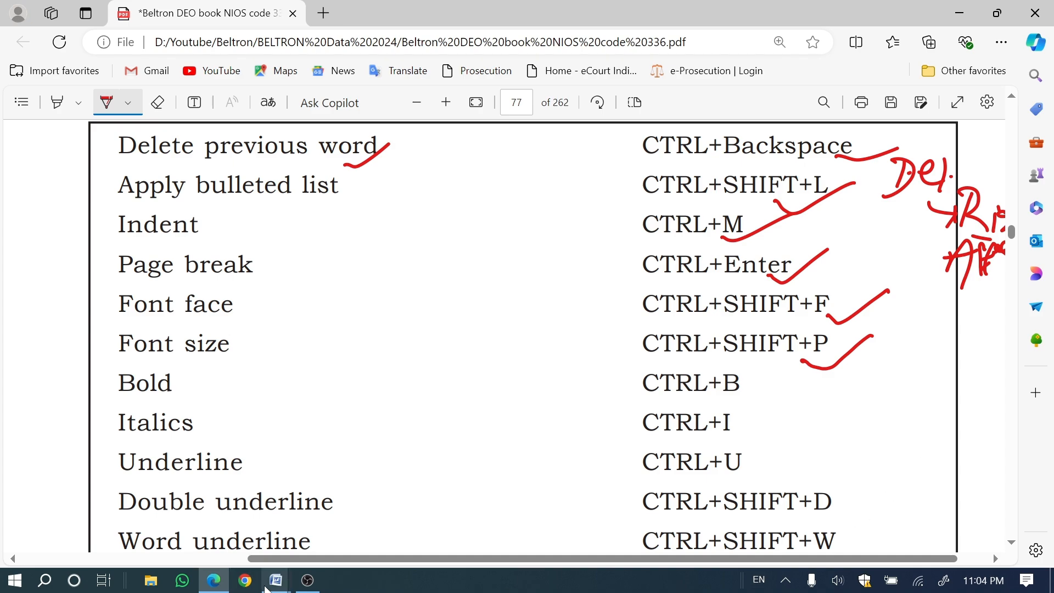
# - Switch to erty.docx in Word and set the text from "You can of selected text" through "Quick Styles" to Arial Rounded MT Bold
pyautogui.moveTo(270, 586)
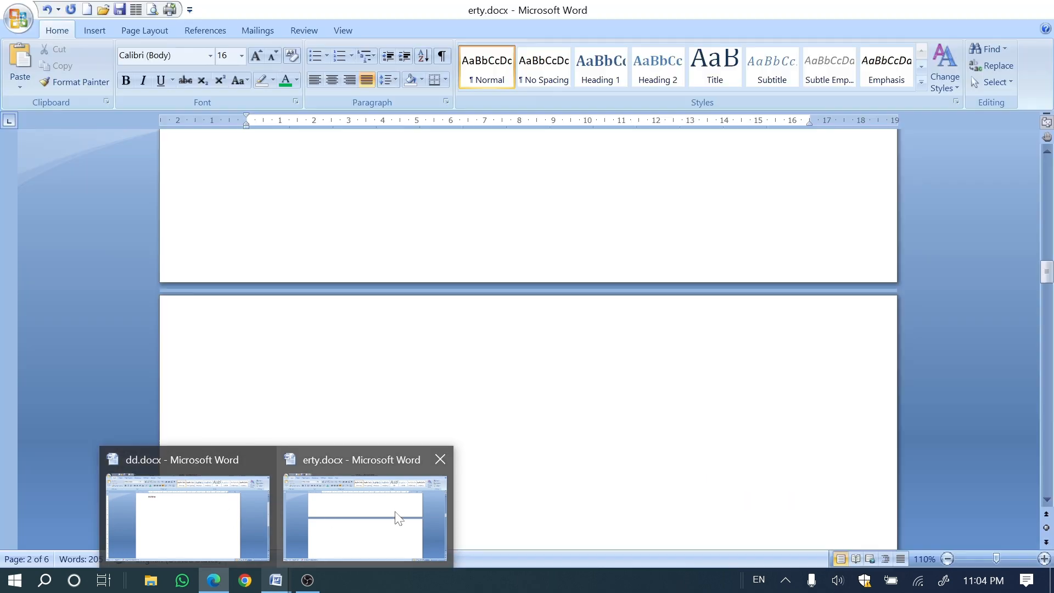
pyautogui.click(398, 518)
pyautogui.scroll(8, 396, 511)
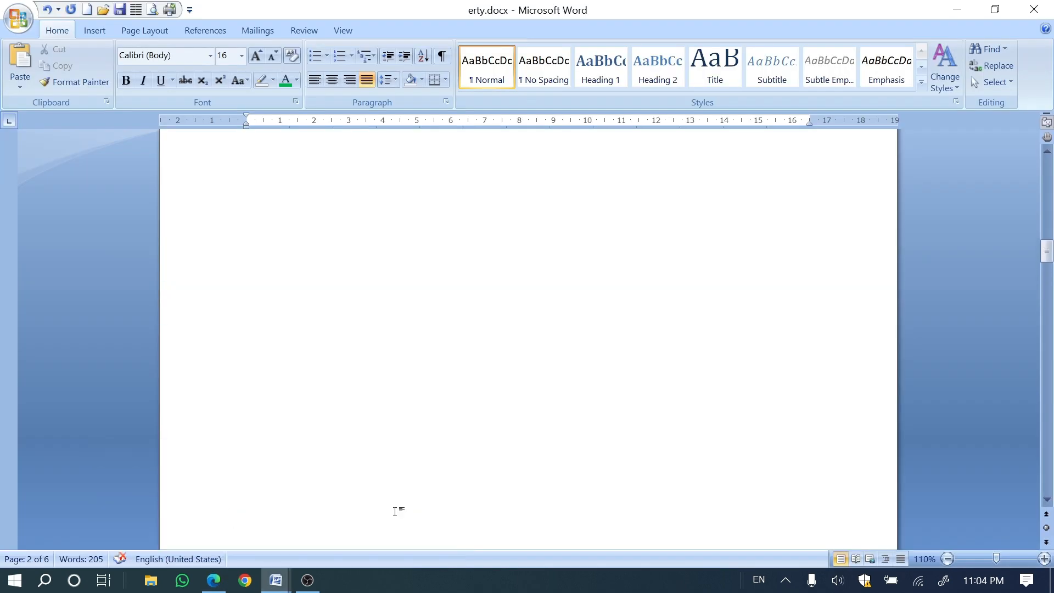
pyautogui.scroll(10, 395, 510)
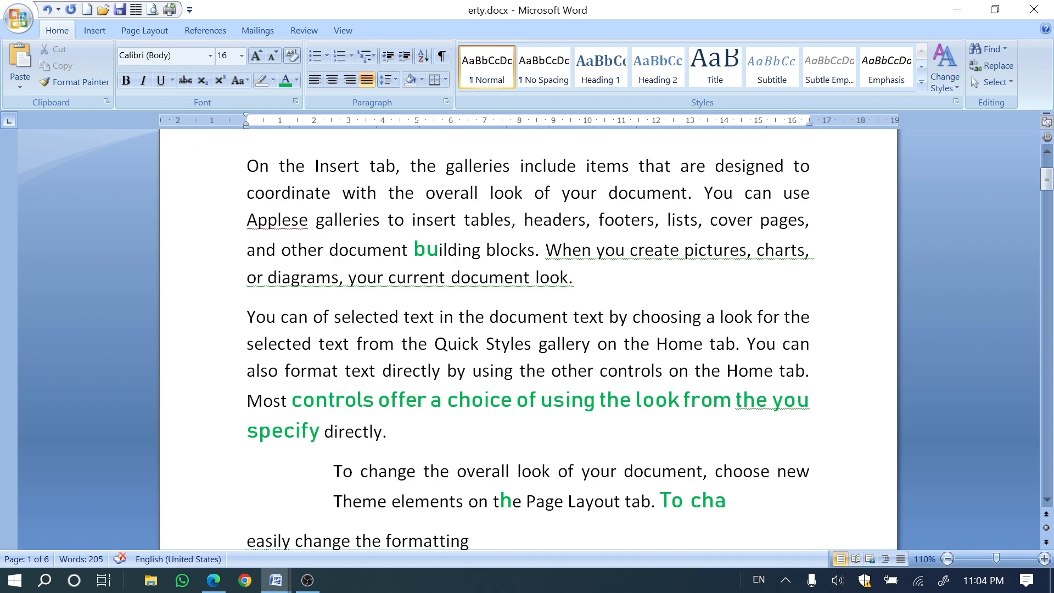
pyautogui.doubleClick(386, 371)
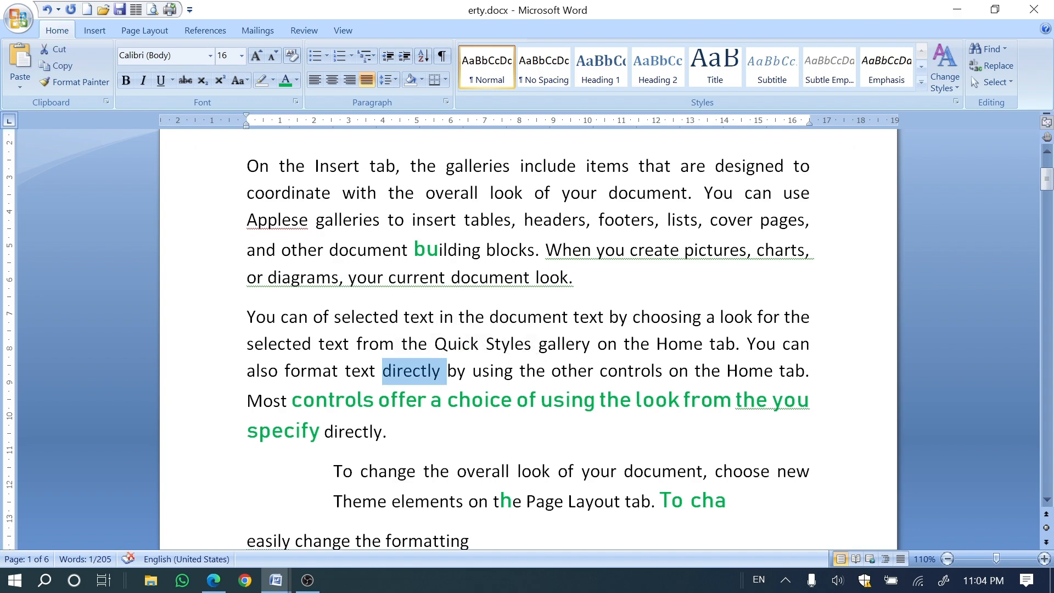
pyautogui.moveTo(246, 317); pyautogui.dragTo(538, 345)
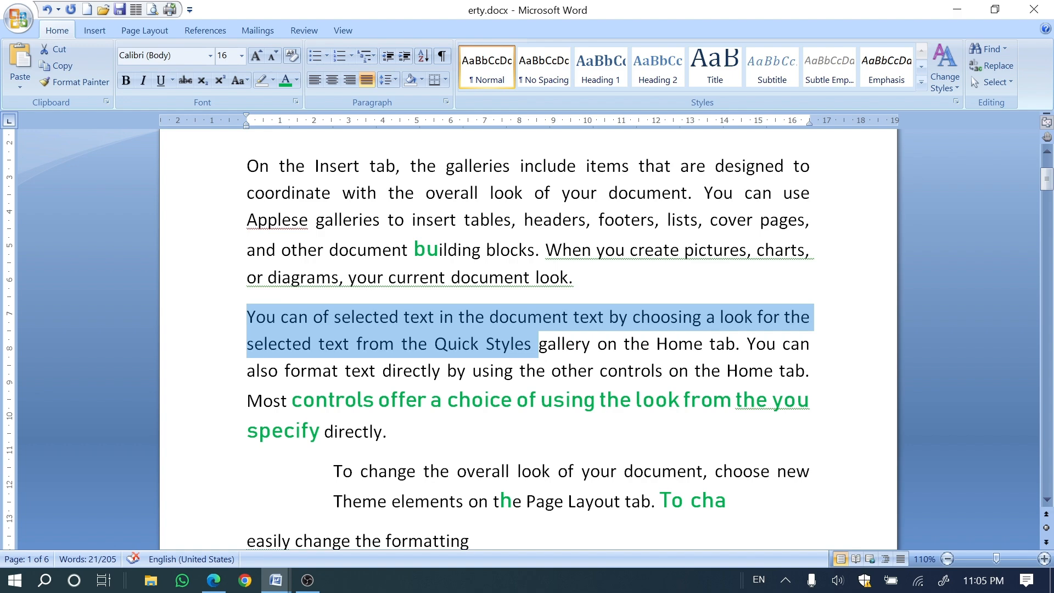
pyautogui.hotkey('ctrl', 'd')
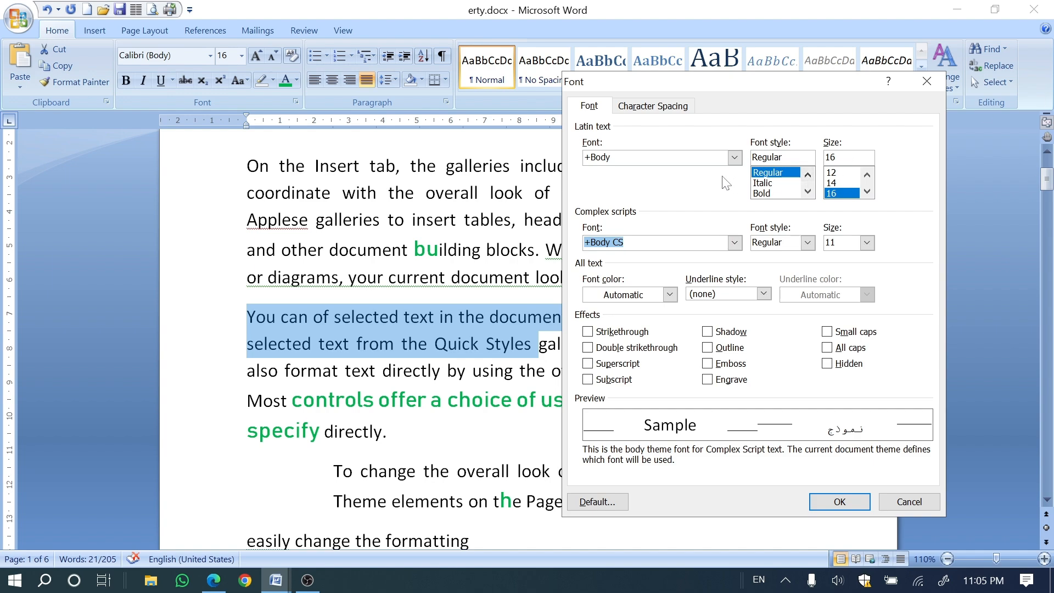
pyautogui.click(735, 158)
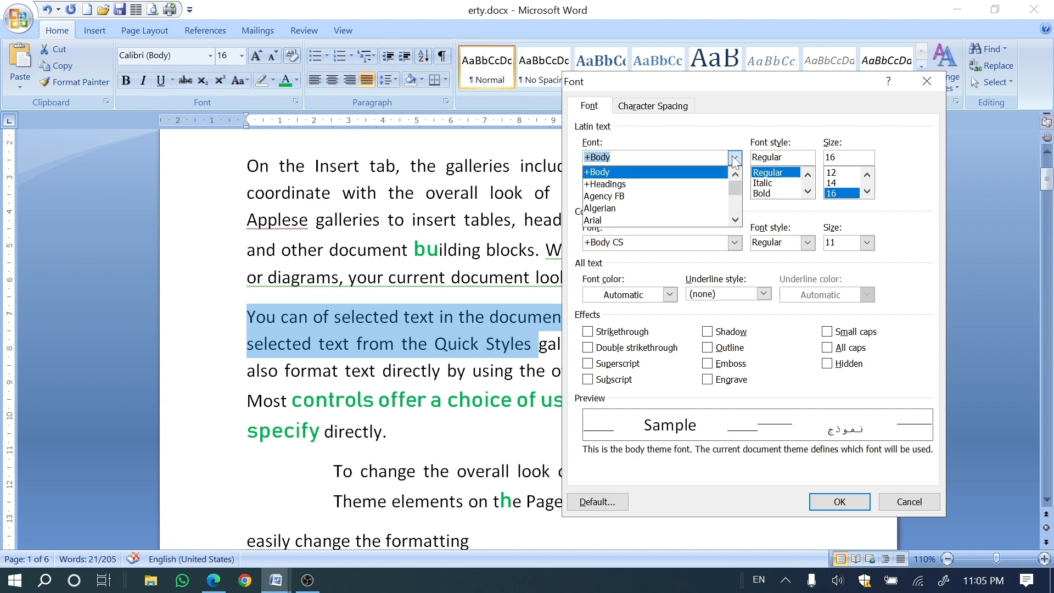
pyautogui.click(735, 220)
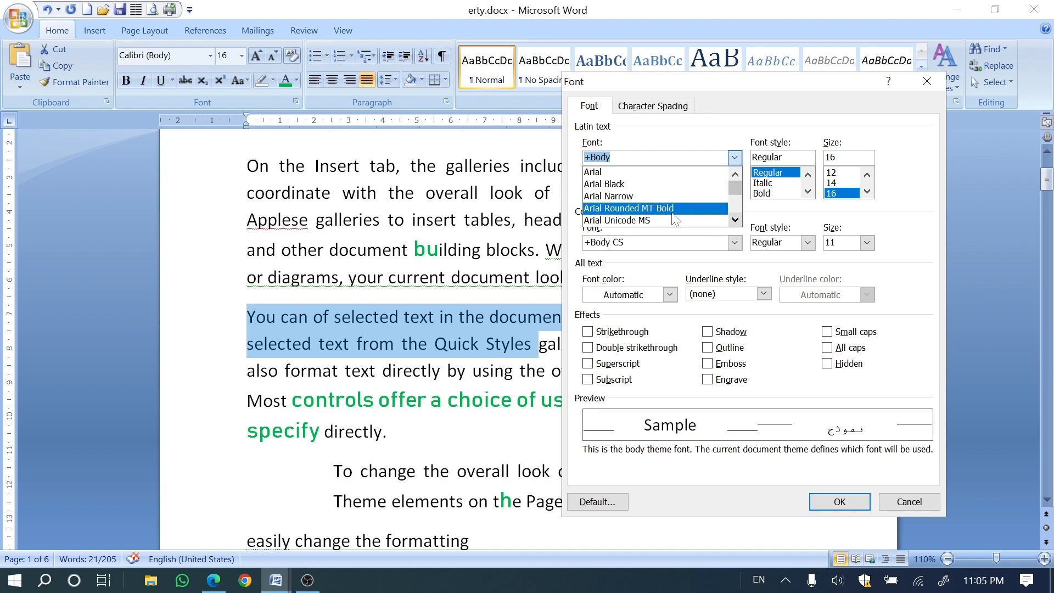
pyautogui.click(673, 213)
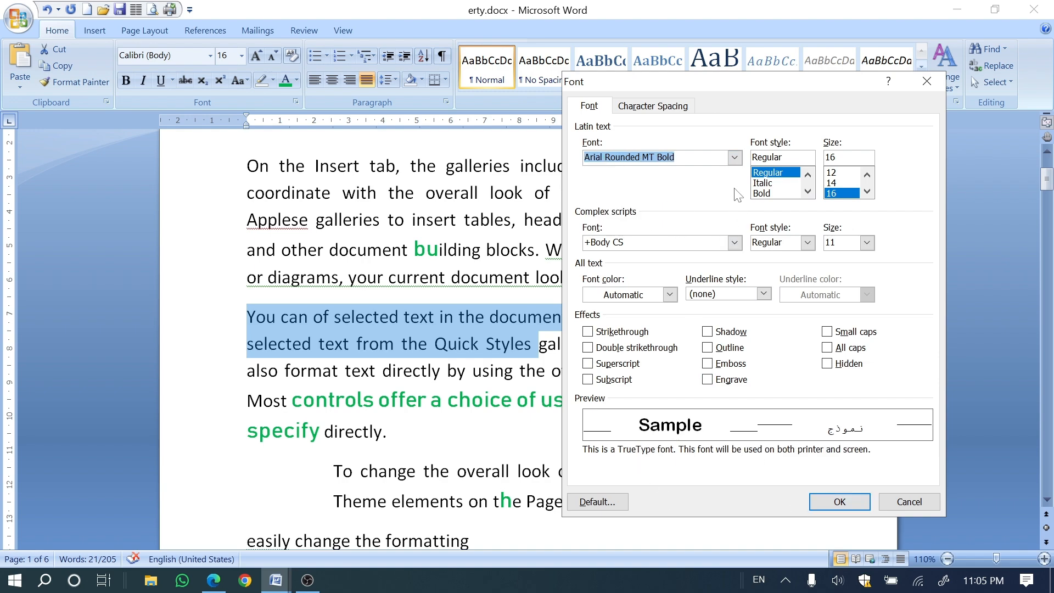
pyautogui.click(819, 502)
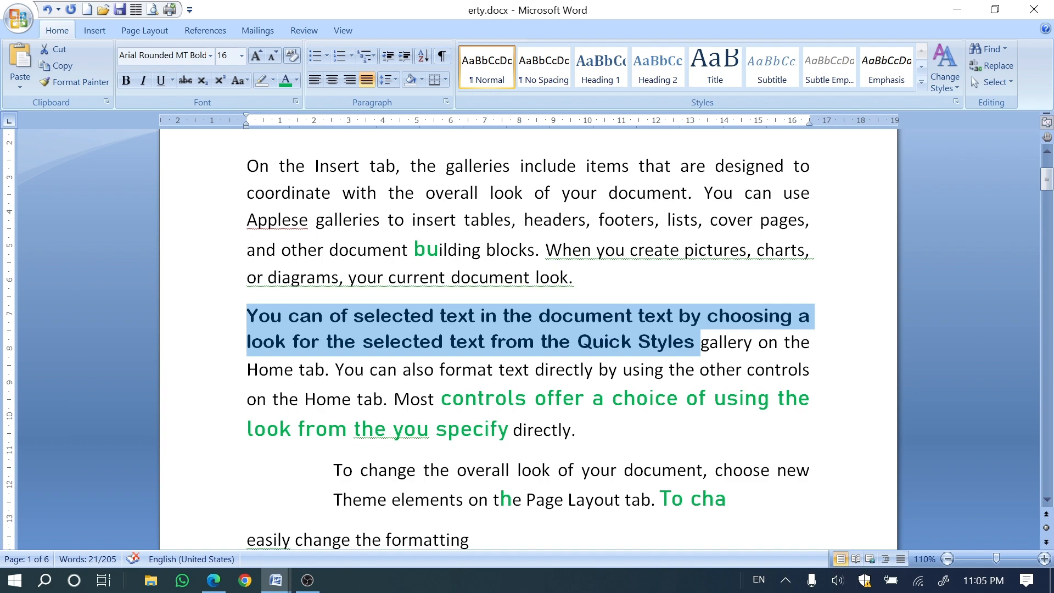
# - Set the font size of the selected "You can of selected text" passage to 19
pyautogui.hotkey('ctrl', 'd')
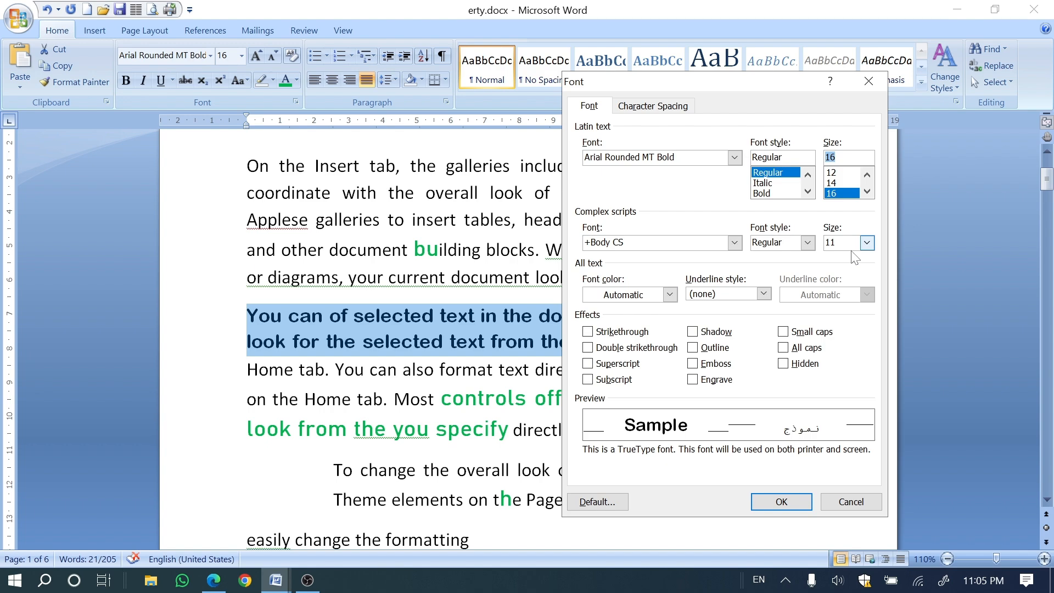
pyautogui.write('19')
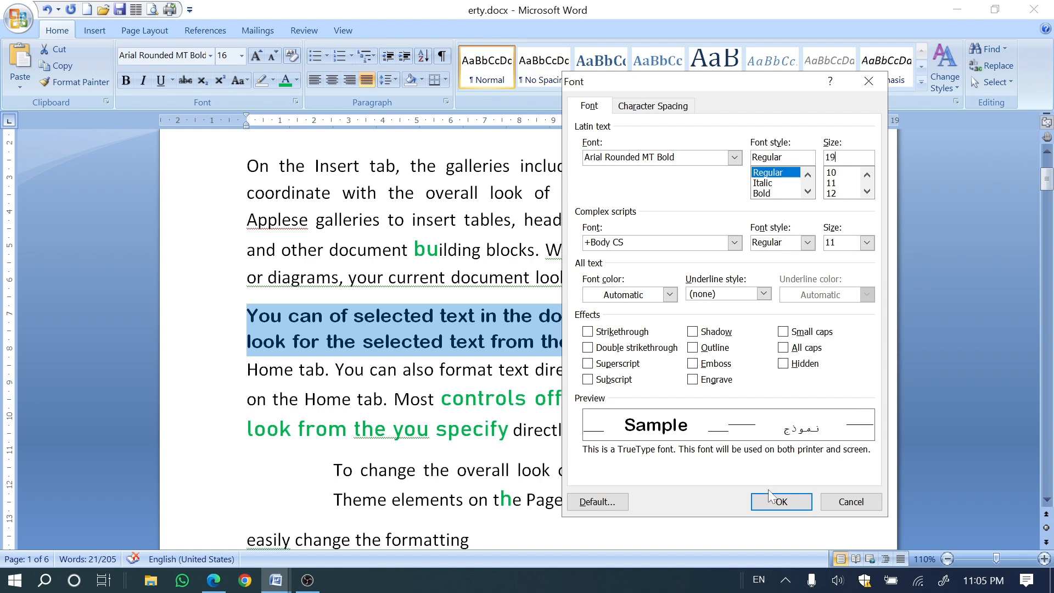
pyautogui.click(781, 501)
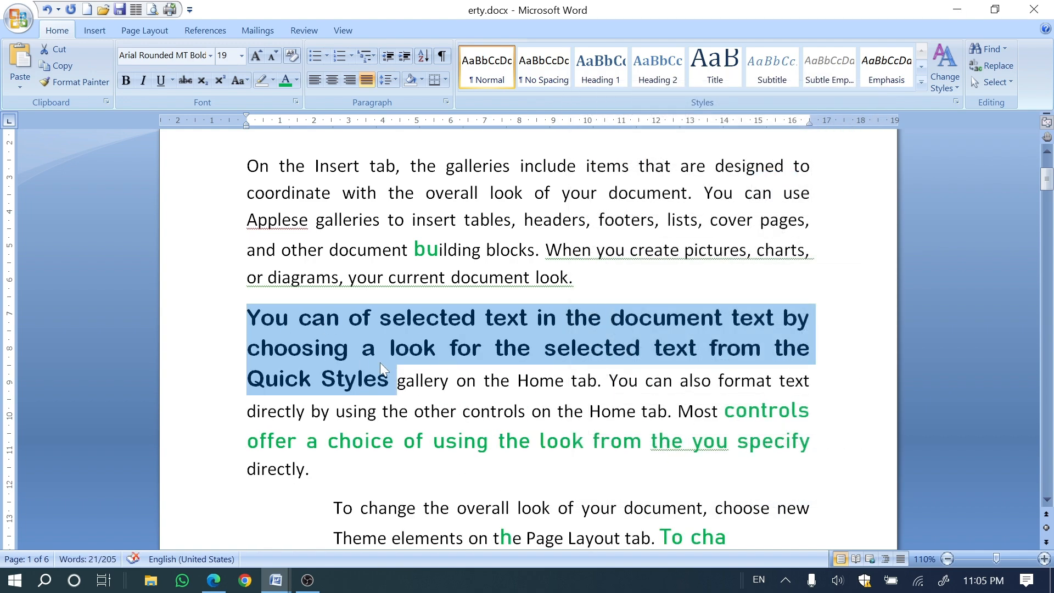
pyautogui.click(213, 581)
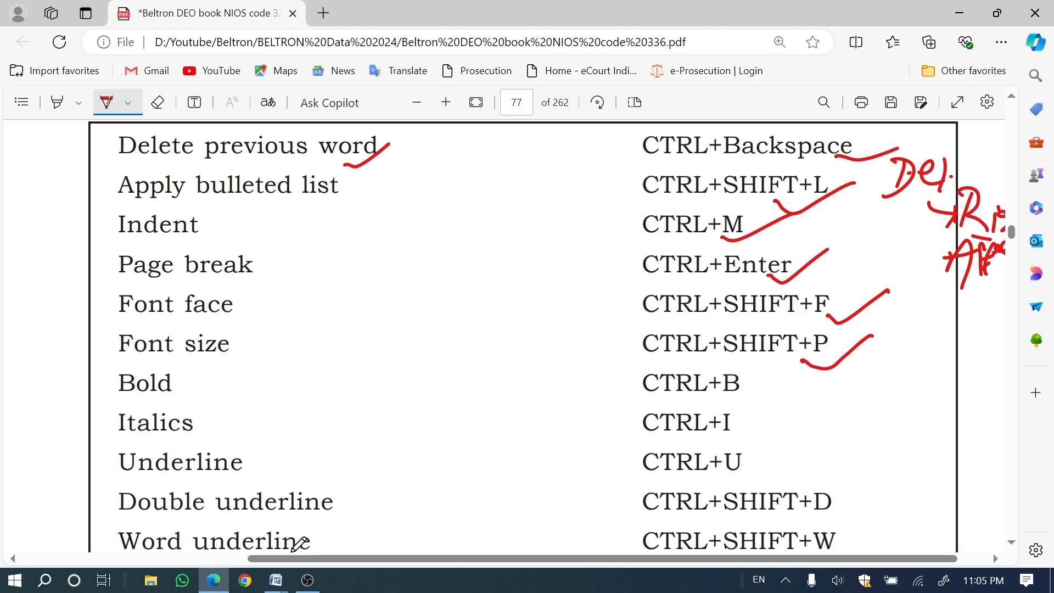
pyautogui.moveTo(276, 580)
pyautogui.click(362, 534)
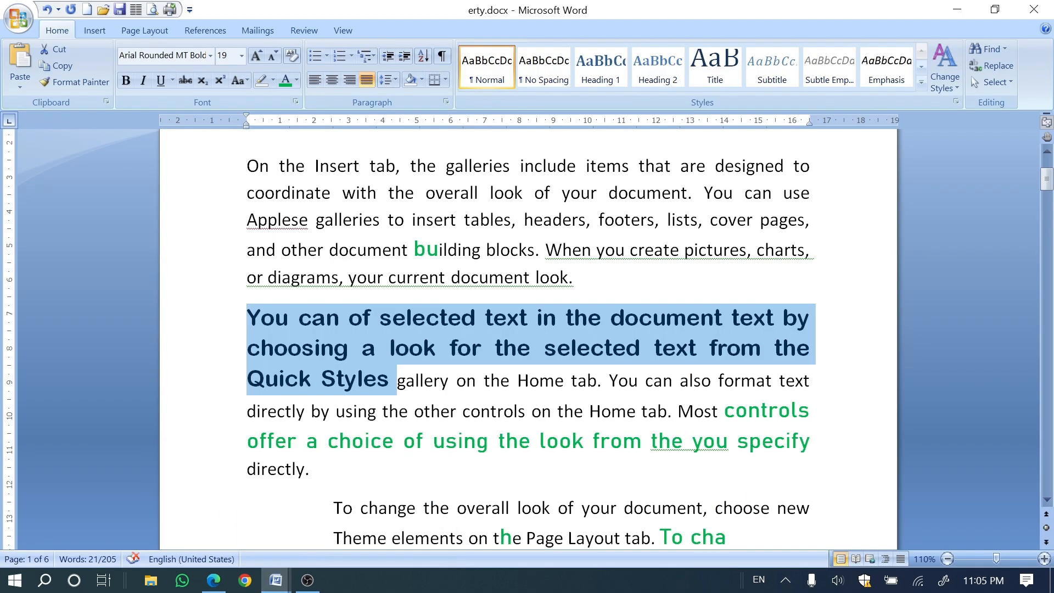
# - Change the font of the whole paragraph starting "On the Insert tab" to Monotype Corsiva
pyautogui.click(390, 380)
pyautogui.scroll(2, 389, 380)
pyautogui.doubleClick(359, 350)
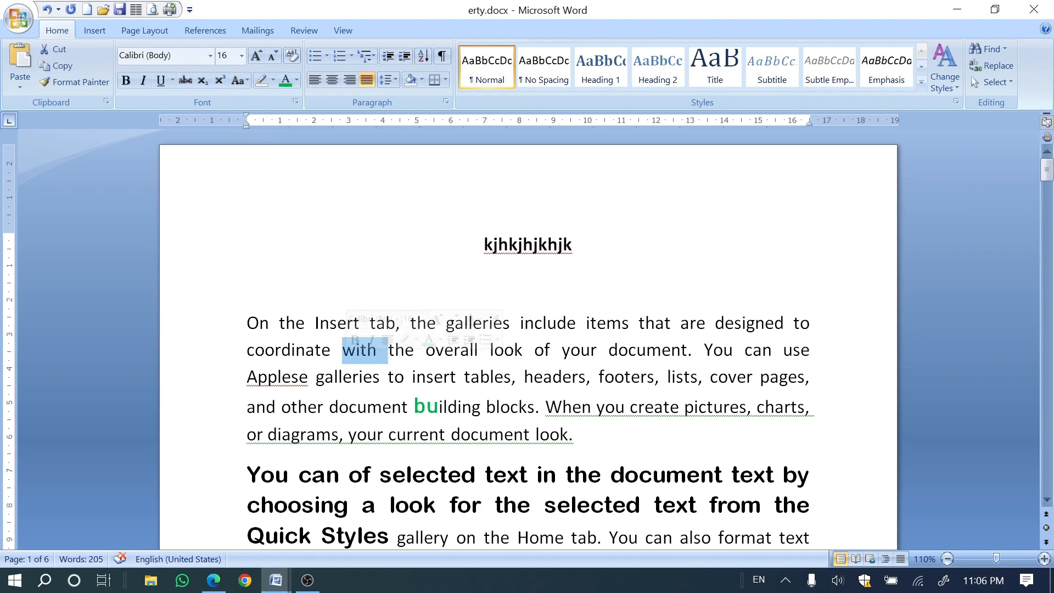
pyautogui.doubleClick(354, 359)
pyautogui.doubleClick(354, 370)
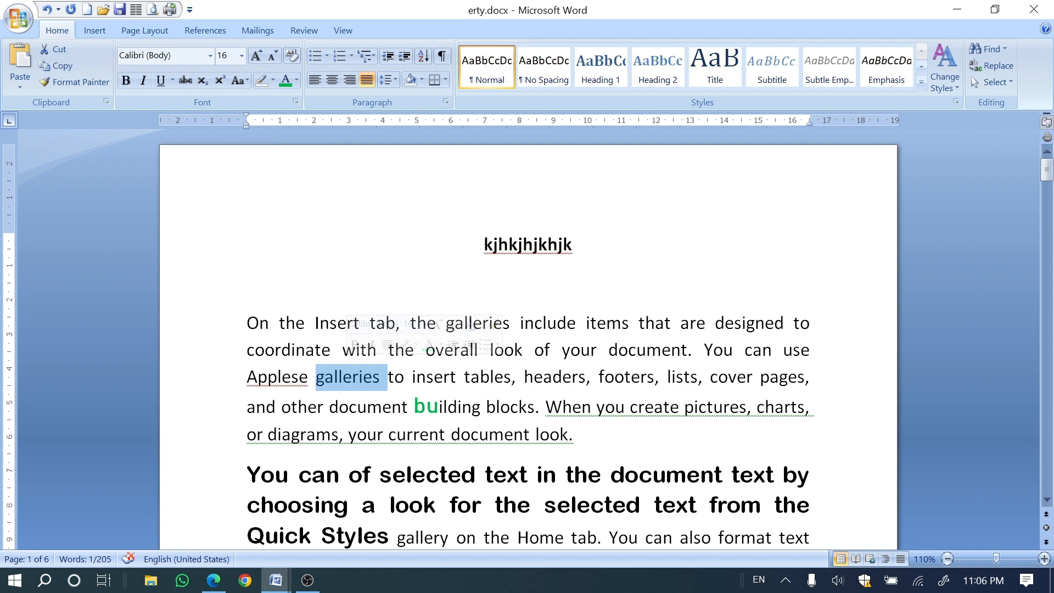
pyautogui.tripleClick(347, 367)
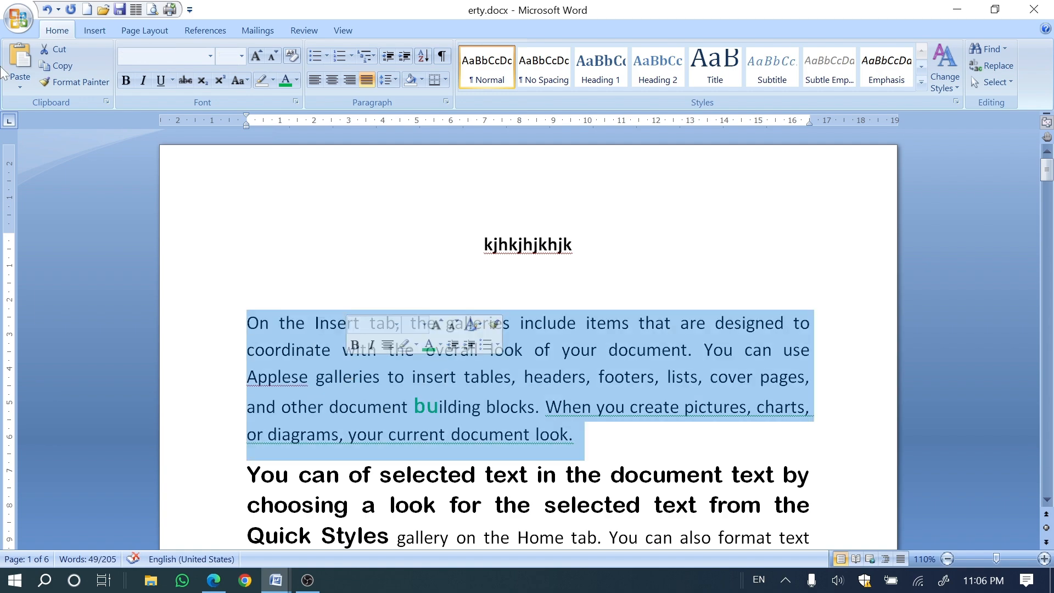
pyautogui.click(211, 56)
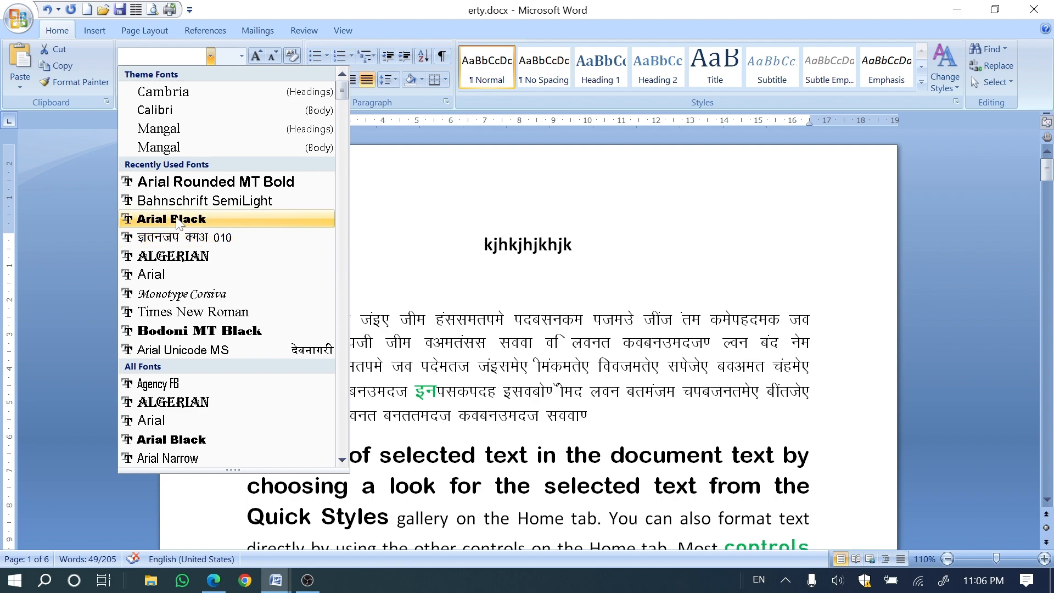
pyautogui.click(183, 294)
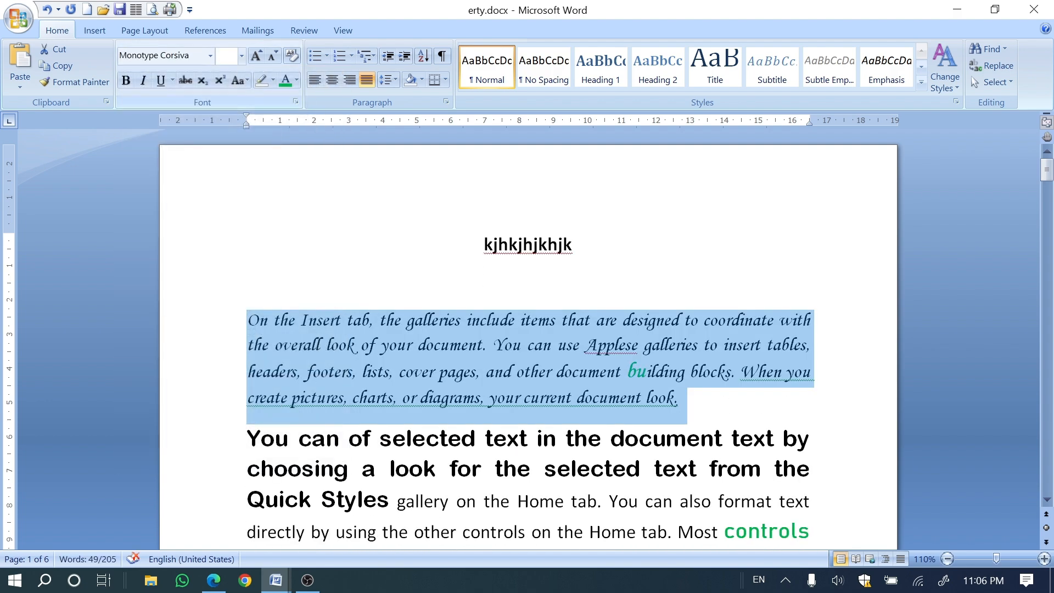
# - Set the font size of the "On the Insert tab" paragraph to 18 and look over the page
pyautogui.click(240, 61)
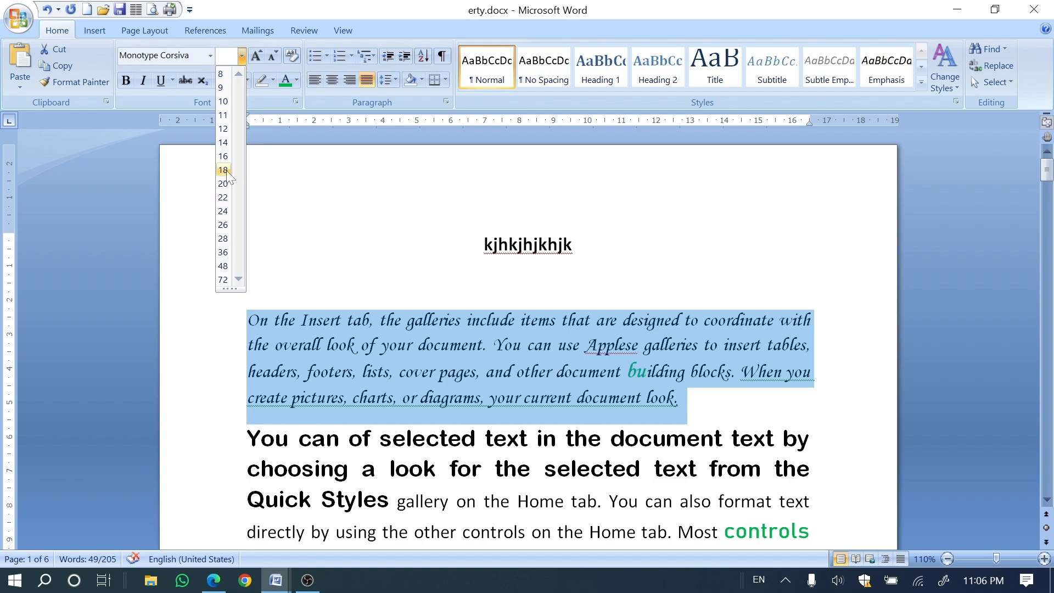
pyautogui.click(322, 346)
pyautogui.scroll(-9, 543, 472)
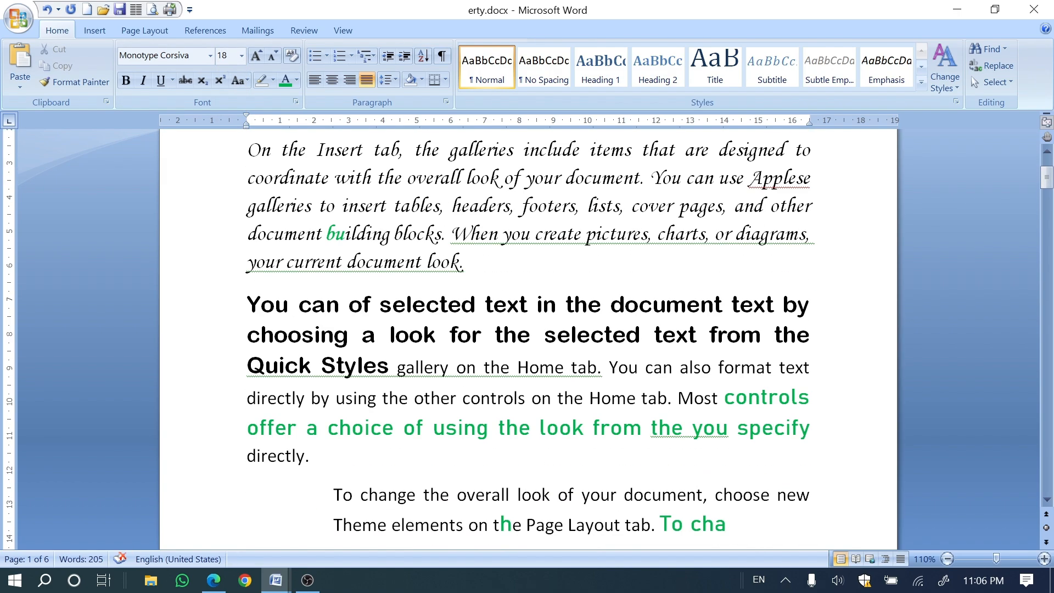
pyautogui.scroll(-10, 527, 329)
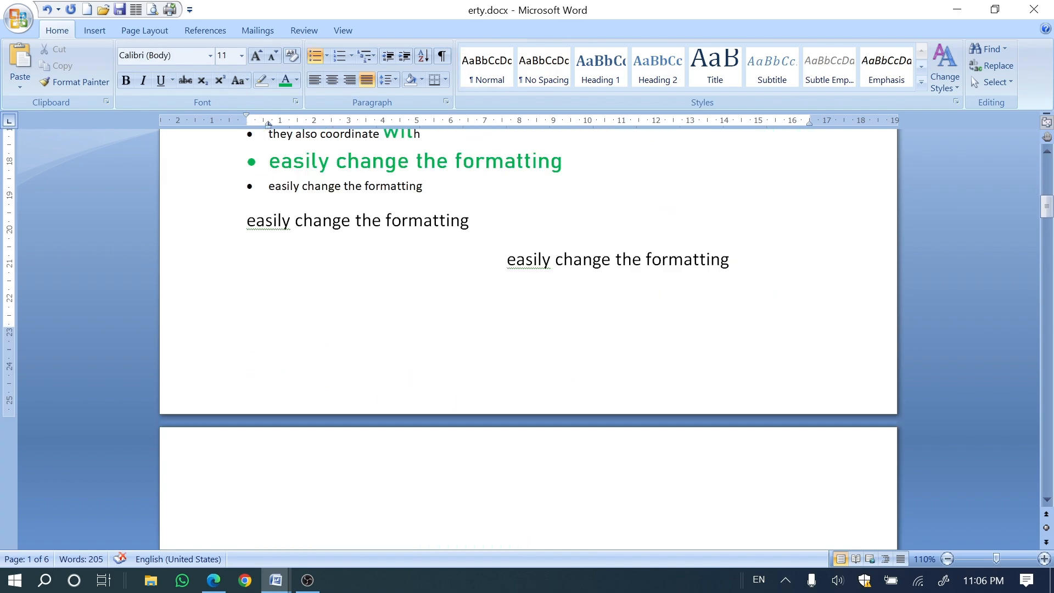
pyautogui.scroll(14, 526, 329)
pyautogui.scroll(1, 527, 330)
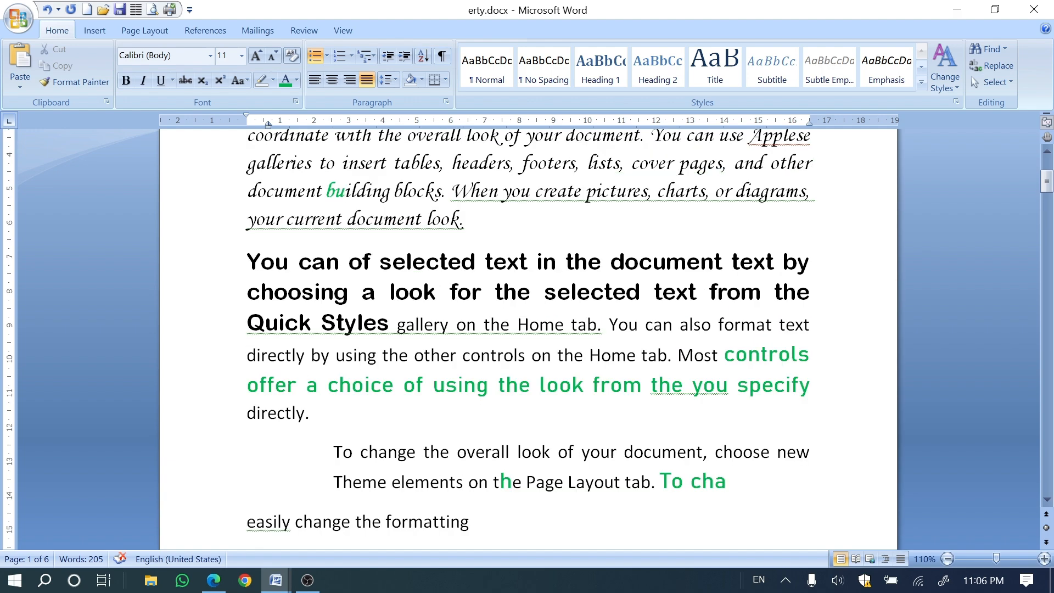
# - Switch to the PDF book in Edge and tick the Bold, Italics and Underline shortcuts with the red pen
pyautogui.click(213, 577)
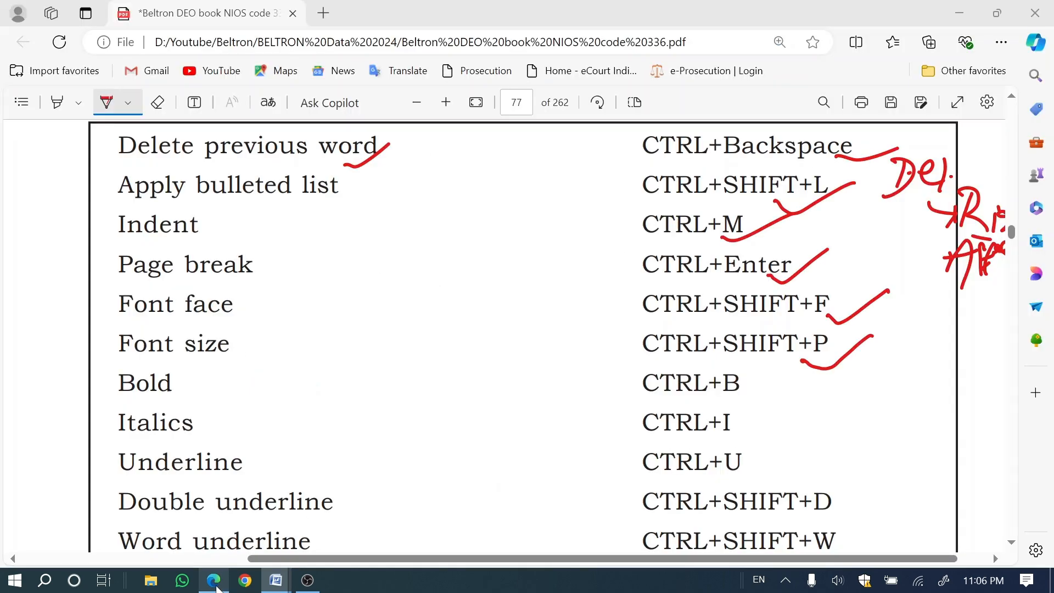
pyautogui.scroll(-2, 458, 385)
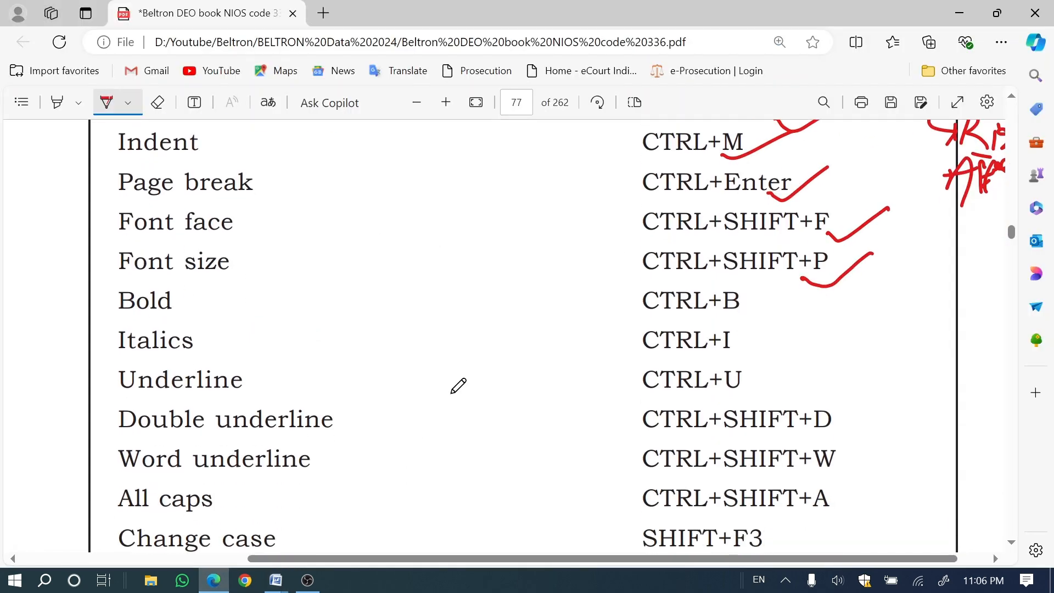
pyautogui.scroll(-2, 459, 384)
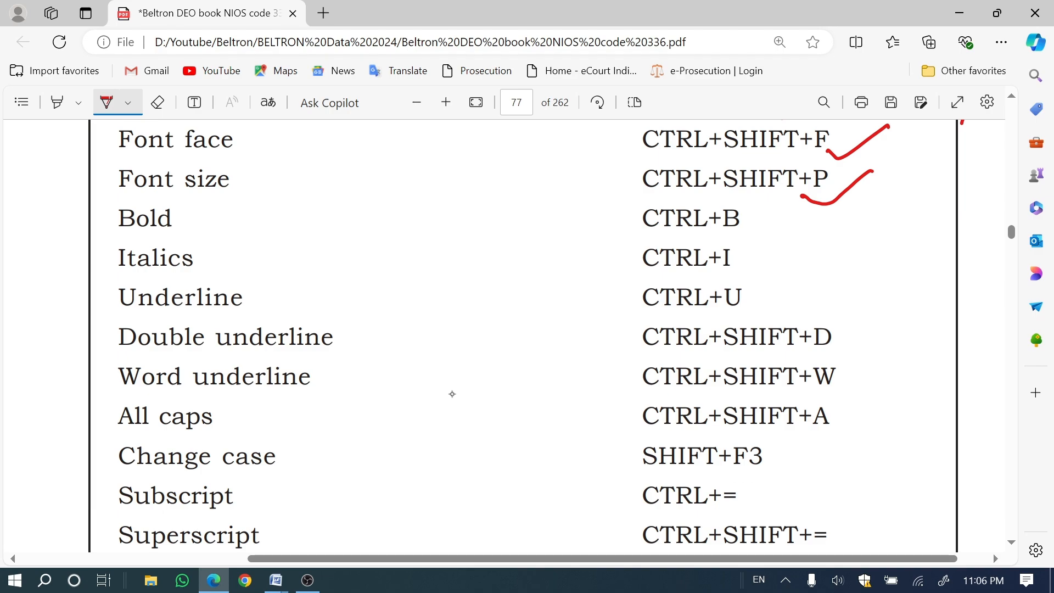
pyautogui.moveTo(720, 231); pyautogui.dragTo(780, 207)
pyautogui.moveTo(713, 273); pyautogui.dragTo(775, 254)
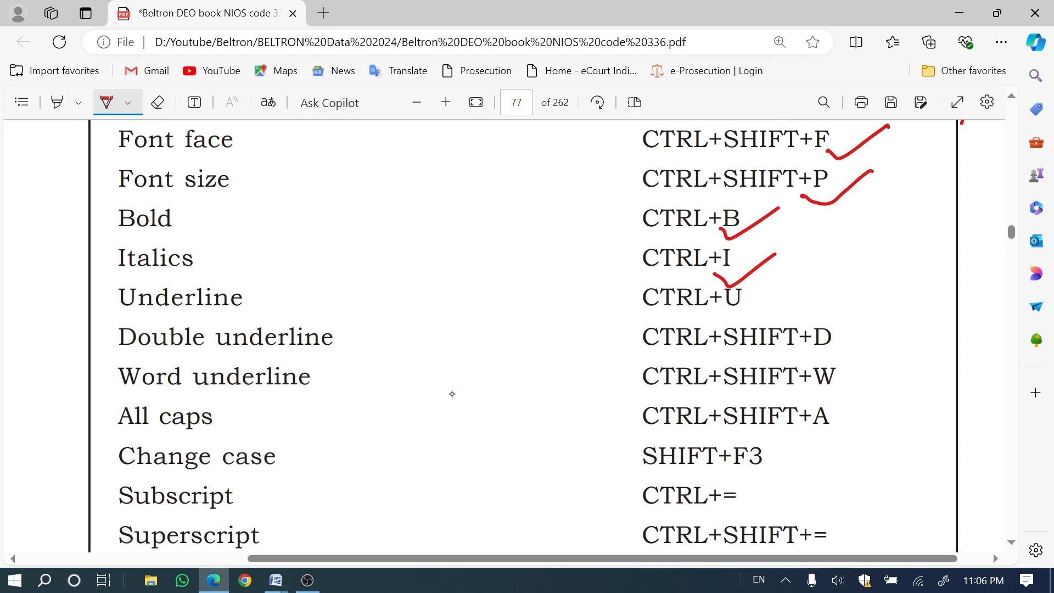
pyautogui.moveTo(716, 310); pyautogui.dragTo(780, 287)
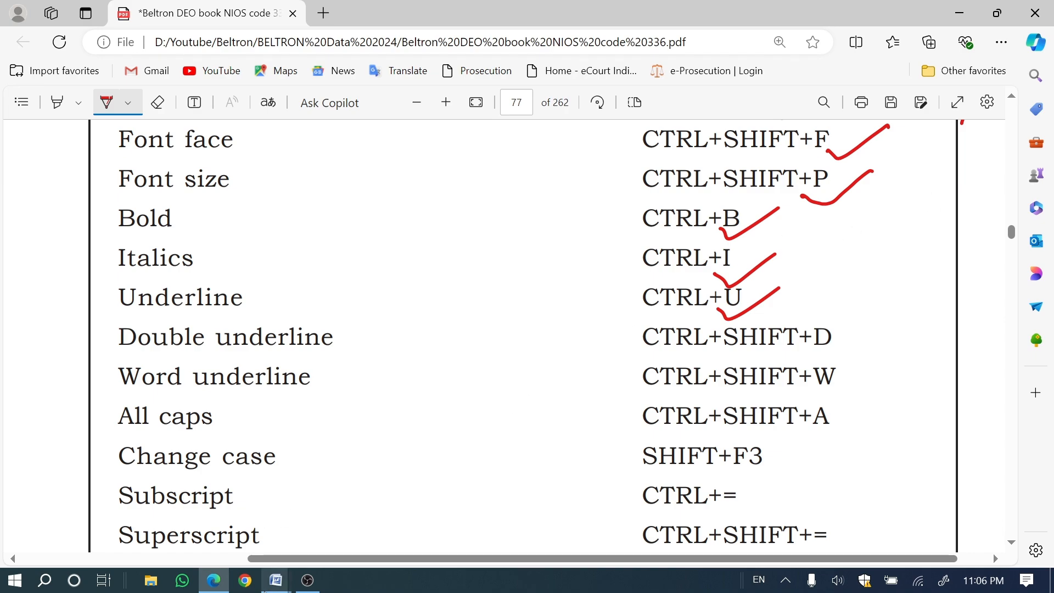
# - Switch to erty.docx in Word and make the "rovide reset commands" paragraph on the last page bold and italic
pyautogui.moveTo(275, 580)
pyautogui.click(342, 549)
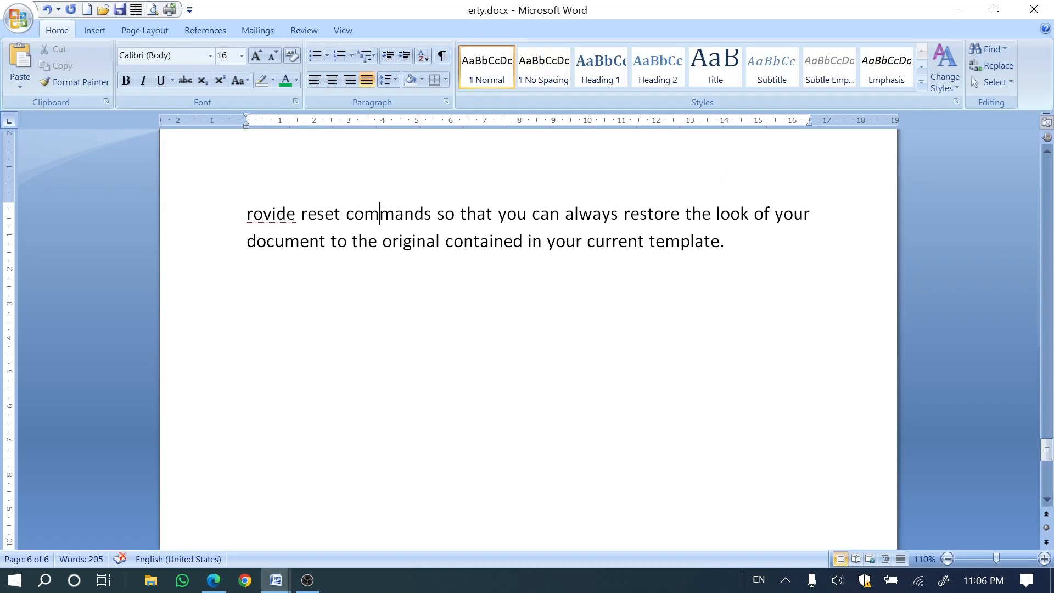
pyautogui.moveTo(247, 215); pyautogui.dragTo(725, 253)
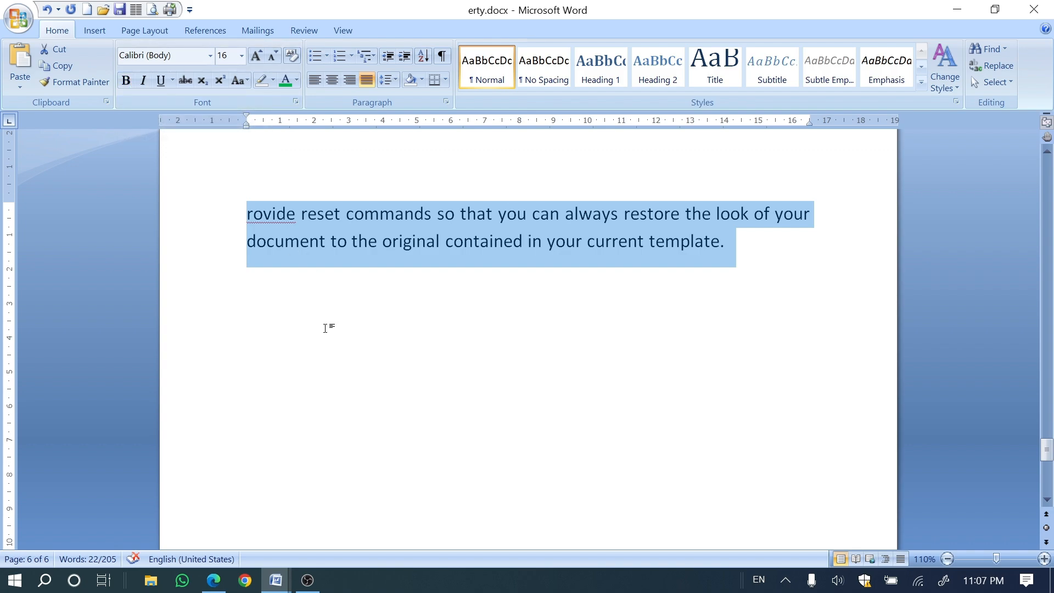
pyautogui.hotkey('ctrl', 'b')
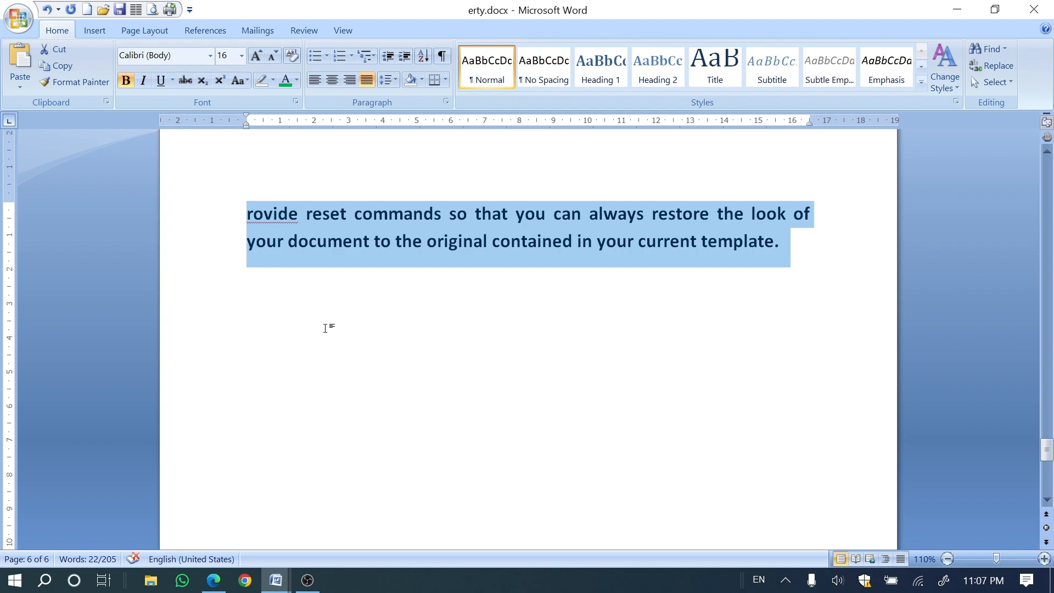
pyautogui.hotkey('ctrl', 'i')
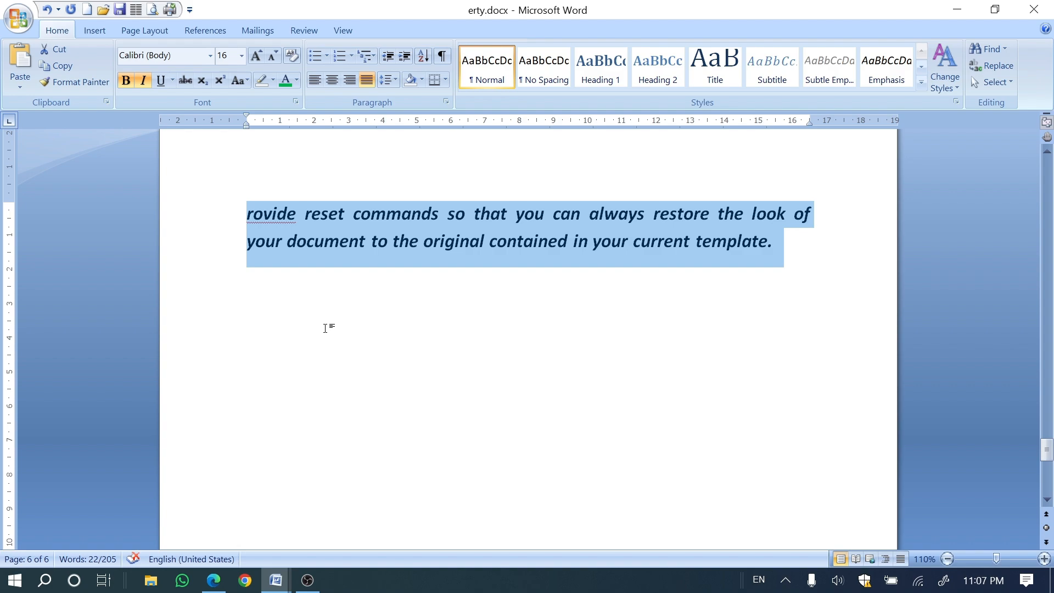
# - Underline the "rovide reset commands" paragraph on the last page and look over the page
pyautogui.hotkey('ctrl', 'u')
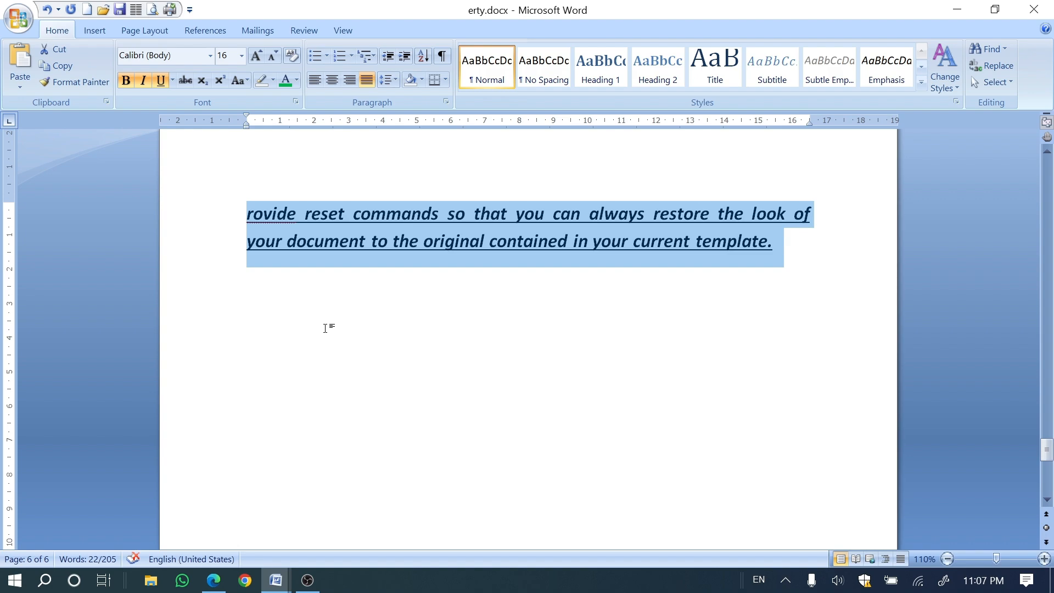
pyautogui.click(393, 251)
pyautogui.scroll(-6, 394, 250)
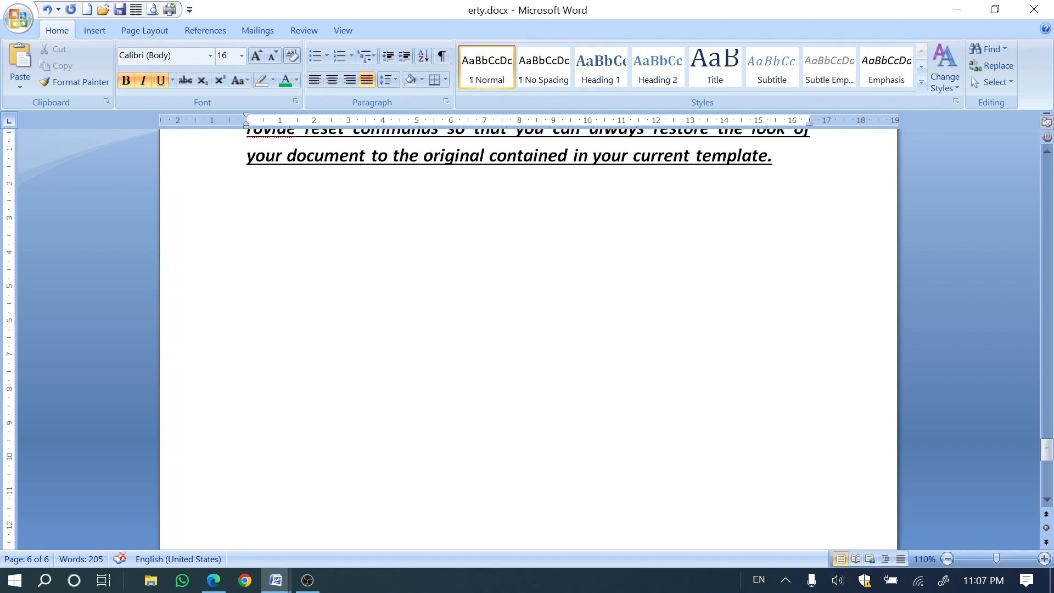
pyautogui.scroll(6, 394, 251)
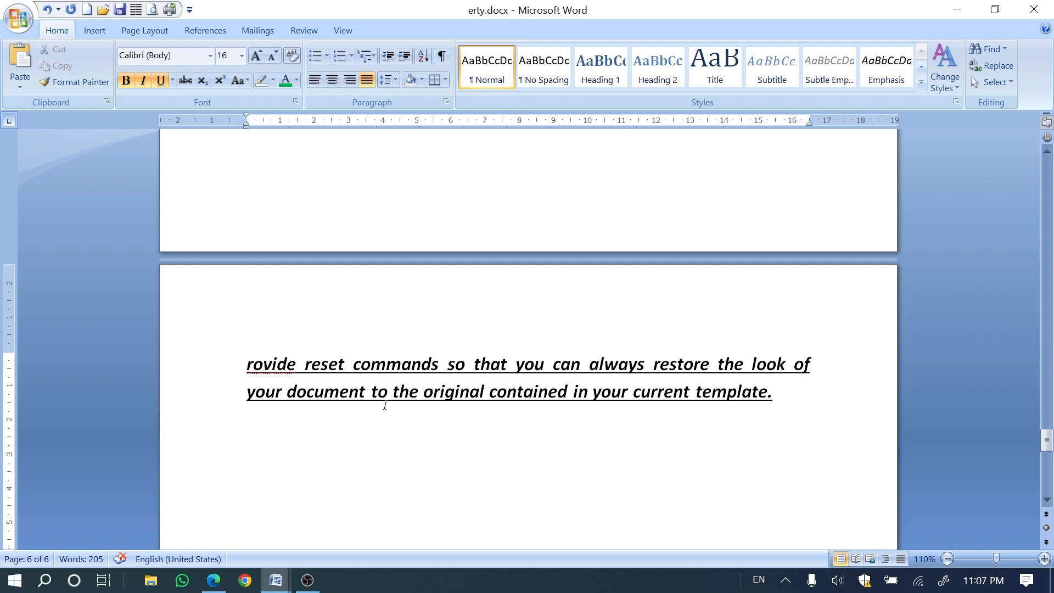
pyautogui.scroll(8, 385, 404)
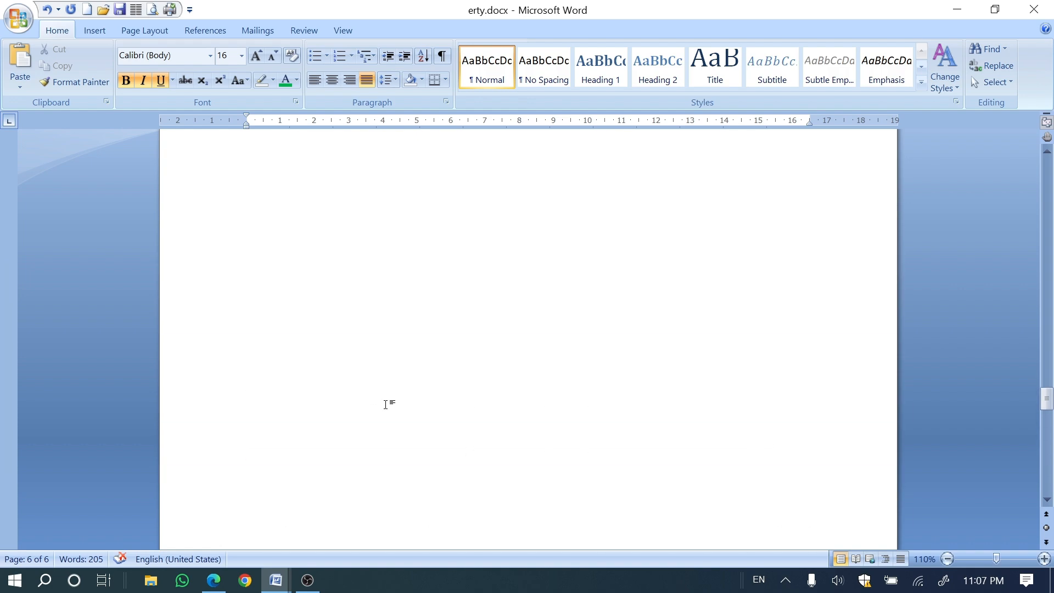
pyautogui.scroll(10, 386, 404)
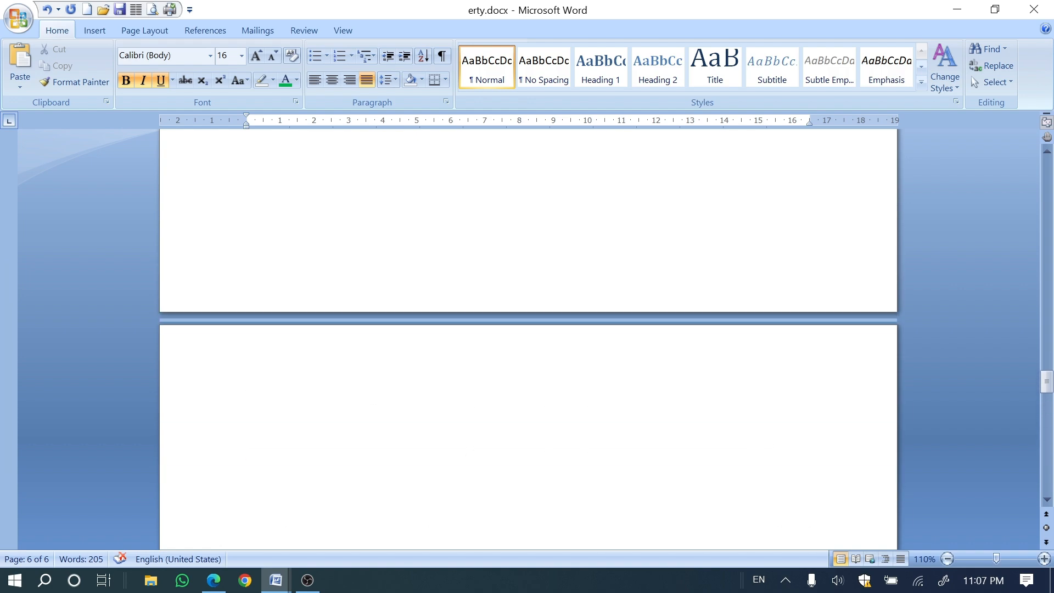
# - Switch to the PDF book in Edge and tick the Word underline and Double underline shortcuts with the red pen
pyautogui.click(223, 580)
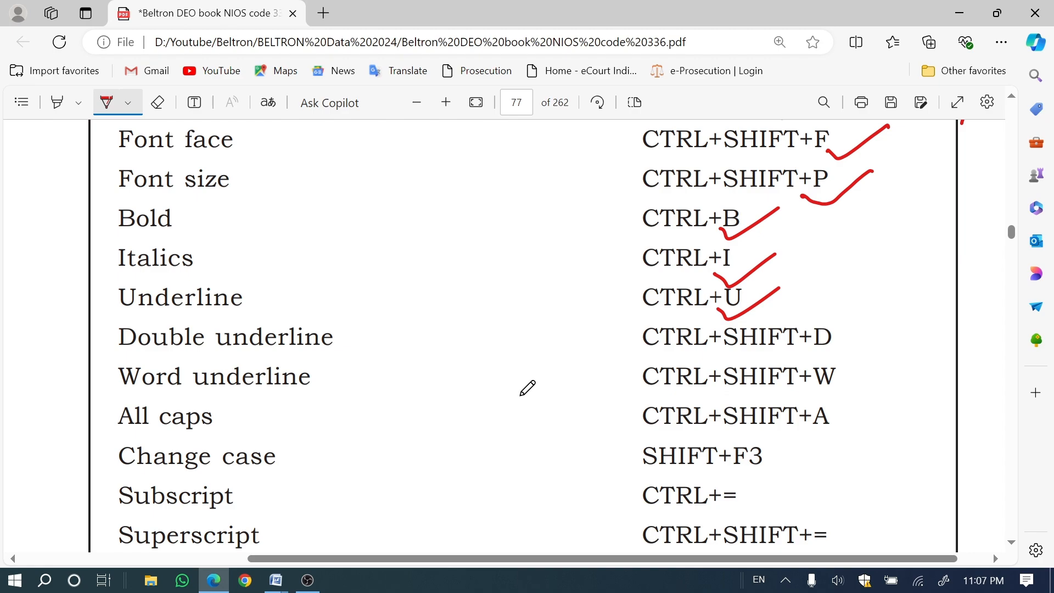
pyautogui.scroll(-2, 527, 388)
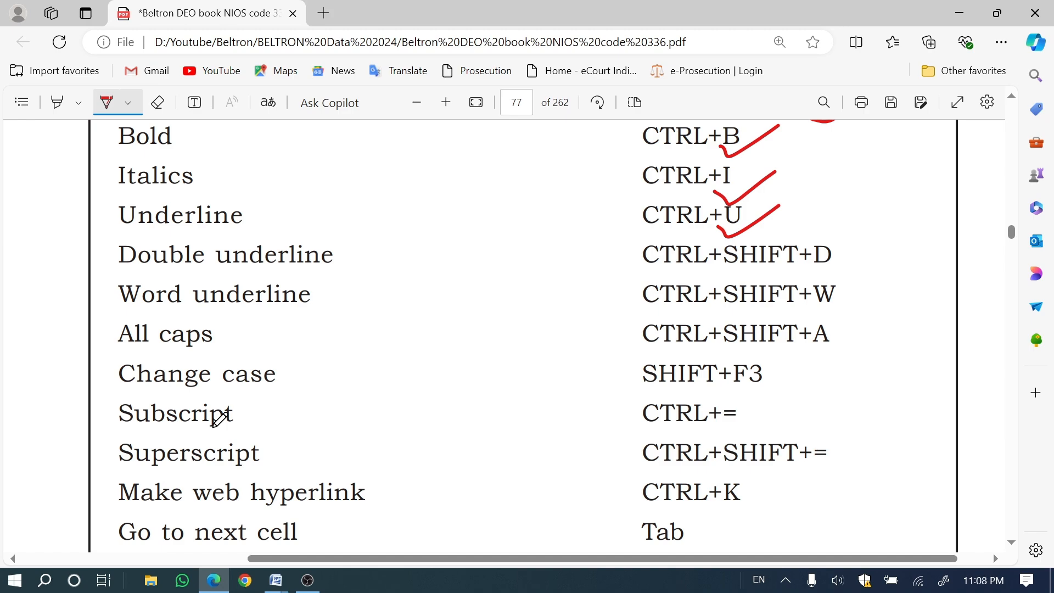
pyautogui.moveTo(802, 310)
pyautogui.mouseDown()
pyautogui.moveTo(822, 316)
pyautogui.moveTo(901, 285)
pyautogui.mouseUp()
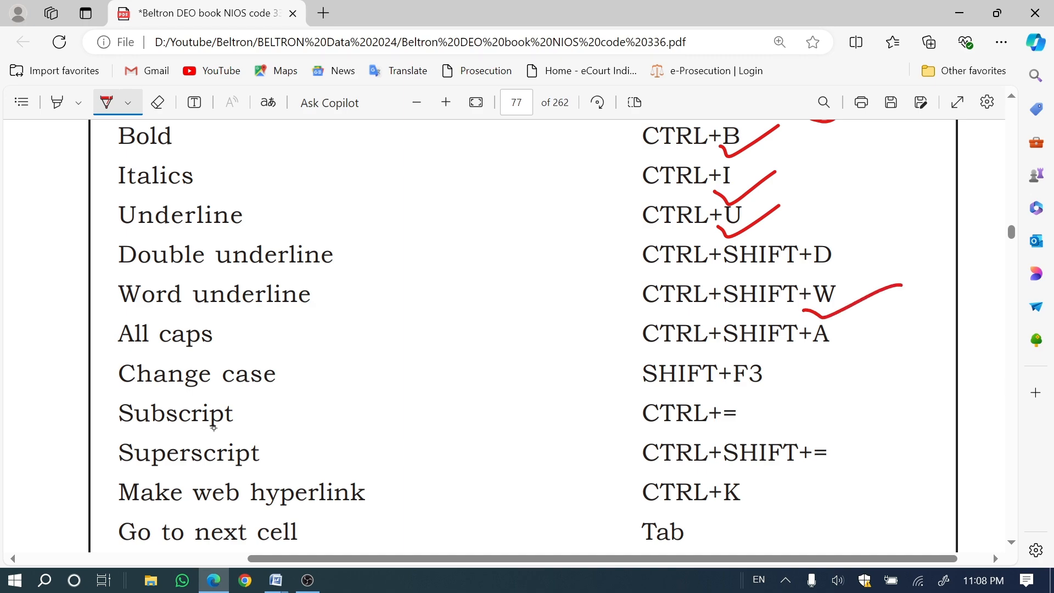
pyautogui.moveTo(808, 264); pyautogui.dragTo(885, 223)
# - Switch to erty.docx in Word, double-underline "available", and apply words-only underline to "Quick" and the passage from "use the Change" to "and the"
pyautogui.moveTo(274, 581)
pyautogui.click(343, 541)
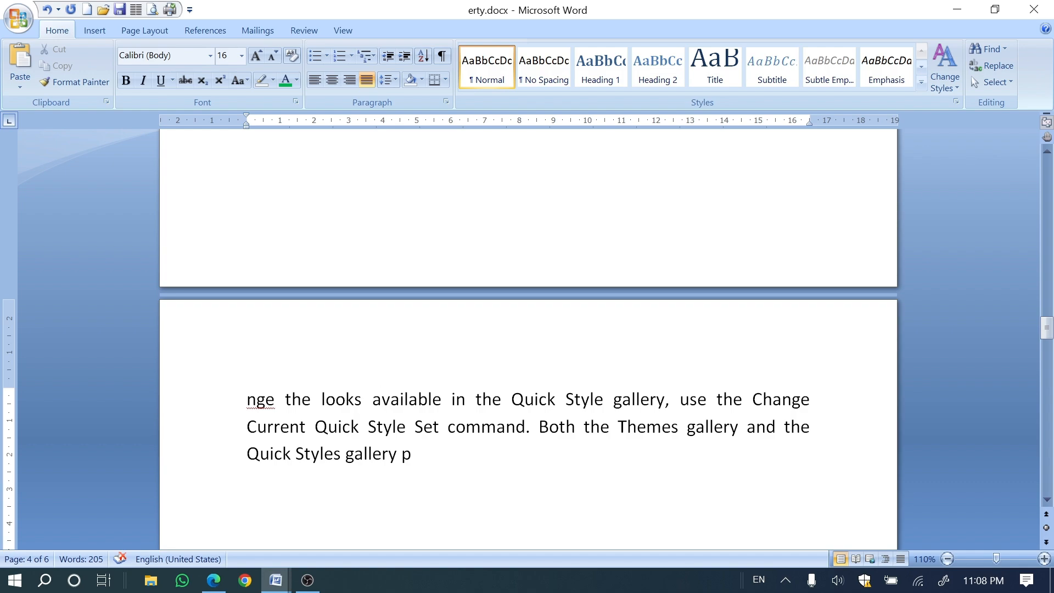
pyautogui.hotkey('ctrl', 'shift', 'd')
pyautogui.click(524, 399)
pyautogui.hotkey('ctrl', 'u')
pyautogui.moveTo(679, 399); pyautogui.dragTo(811, 427)
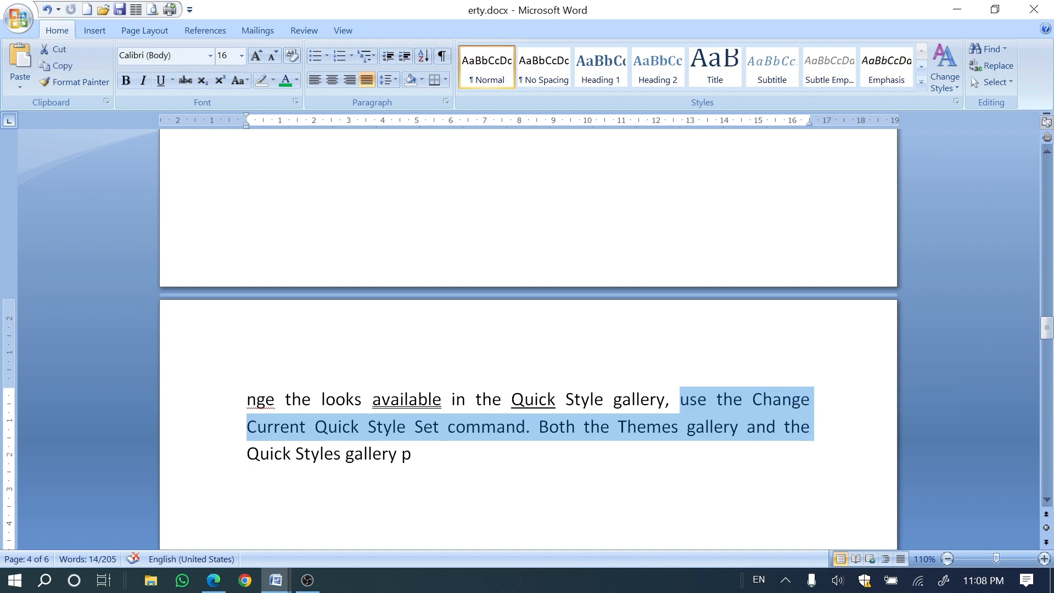
pyautogui.hotkey('ctrl', 'u')
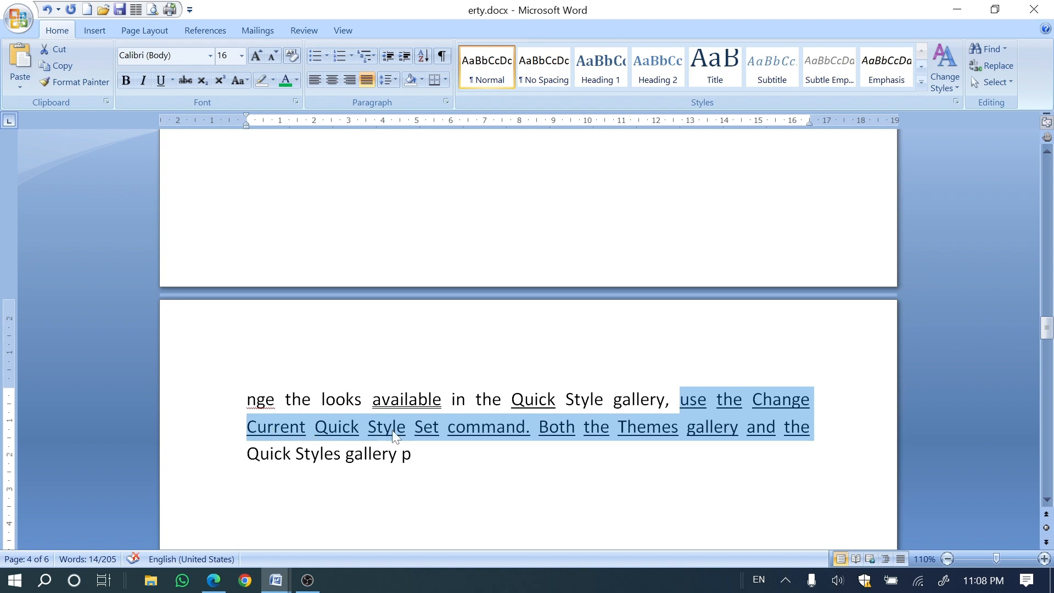
# - Compare with the last page's underlined paragraph, and try a double underline on the selected passage before restoring its words-only underline
pyautogui.scroll(-5, 396, 437)
pyautogui.scroll(-15, 383, 446)
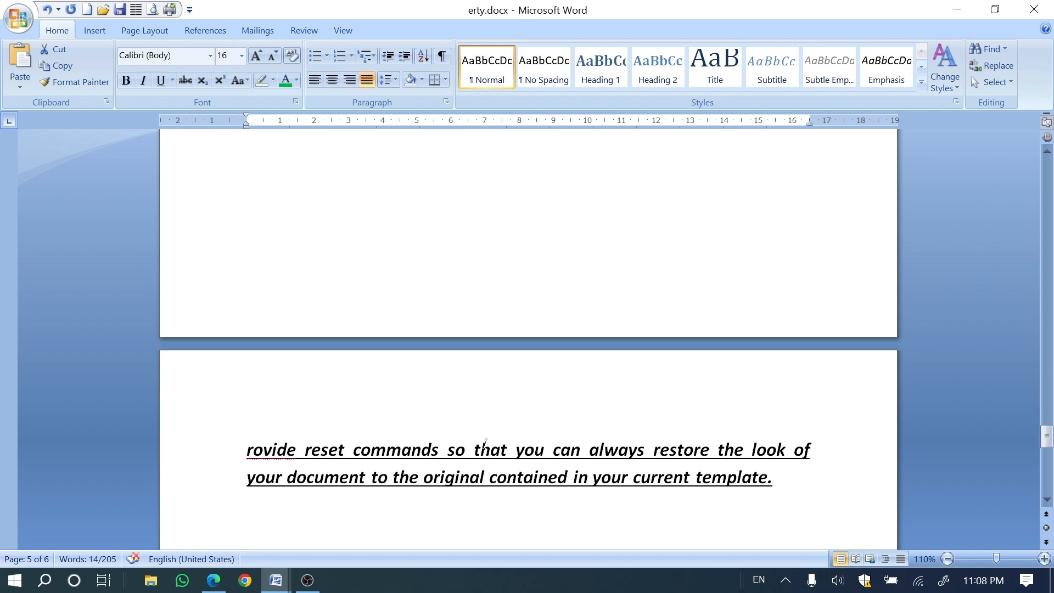
pyautogui.scroll(10, 617, 445)
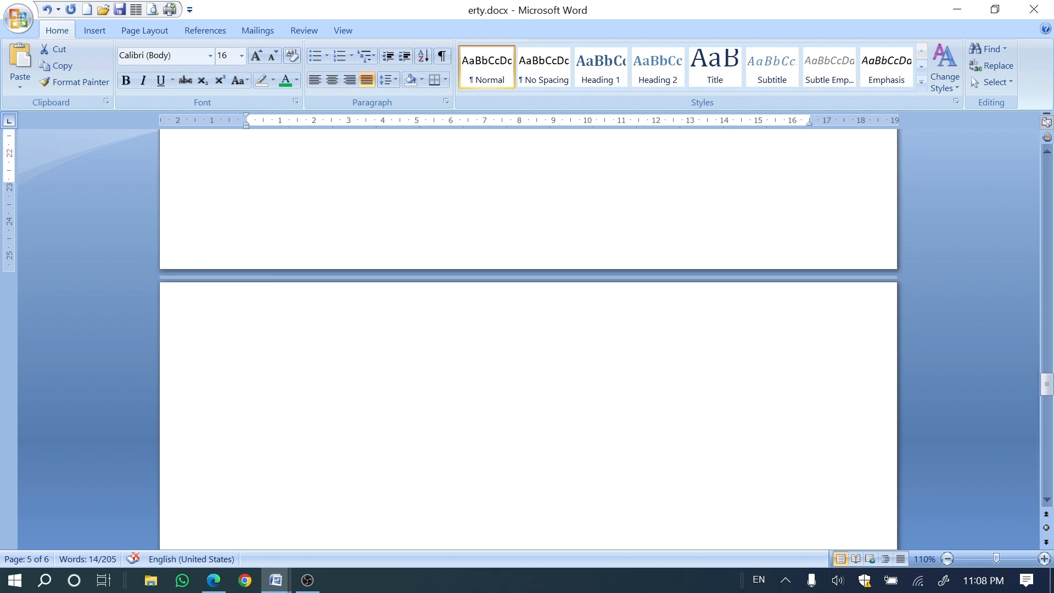
pyautogui.scroll(15, 220, 379)
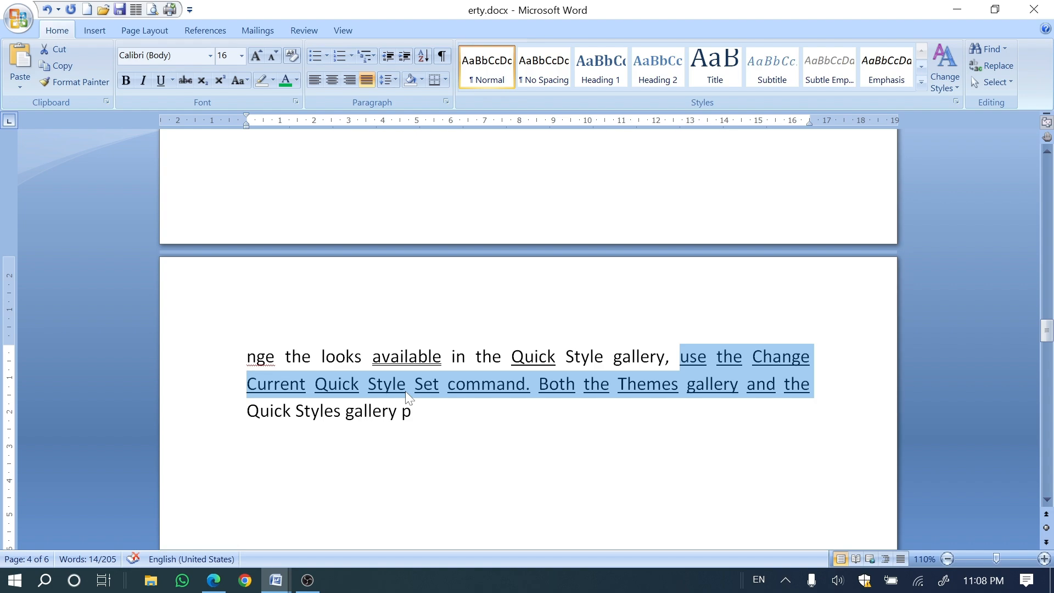
pyautogui.hotkey('ctrl', 'u')
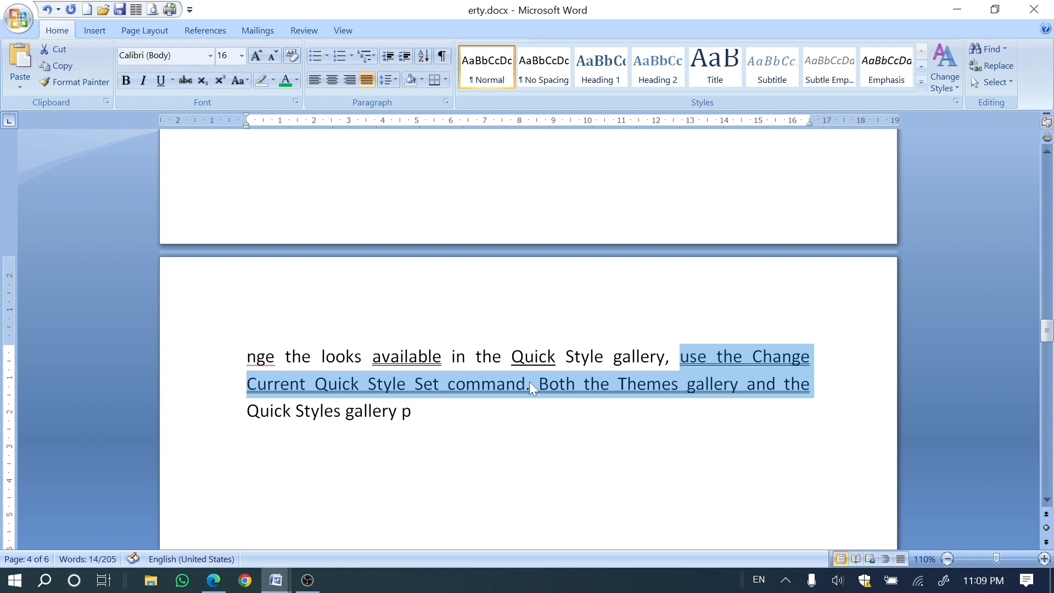
pyautogui.hotkey('ctrl', 'shift', 'w')
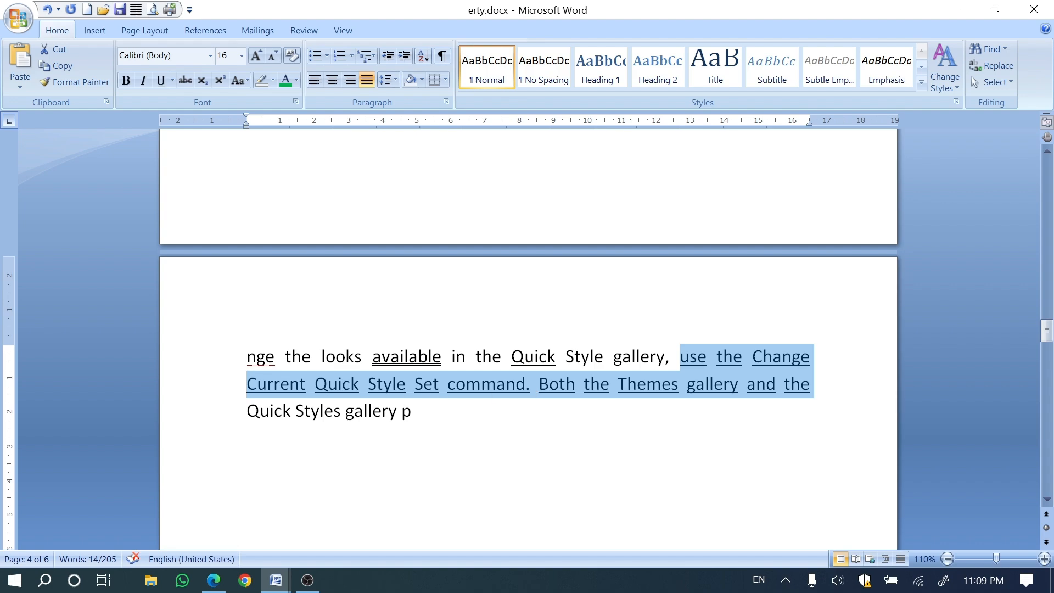
pyautogui.click(412, 411)
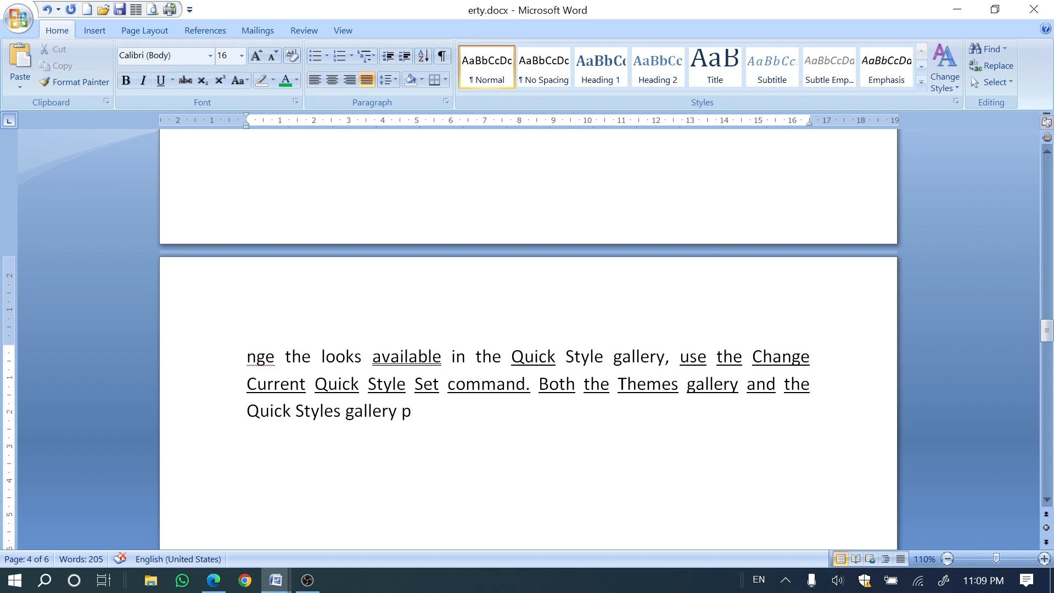
# - Switch to the PDF book in Edge and tick the All caps shortcut with the red pen
pyautogui.click(217, 584)
pyautogui.scroll(-2, 143, 400)
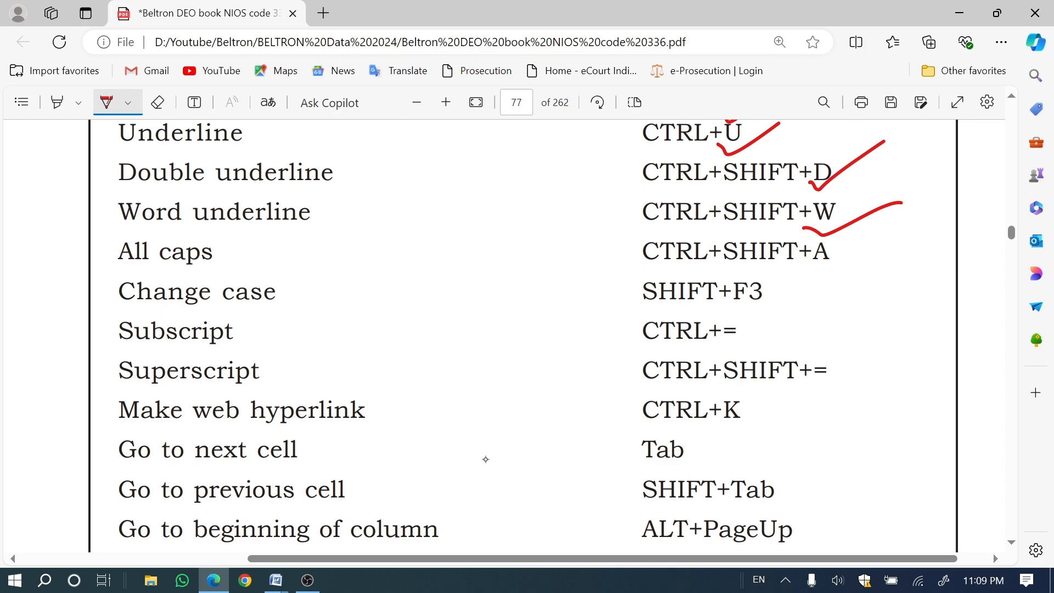
pyautogui.moveTo(791, 268)
pyautogui.mouseDown()
pyautogui.moveTo(800, 274)
pyautogui.moveTo(866, 248)
pyautogui.mouseUp()
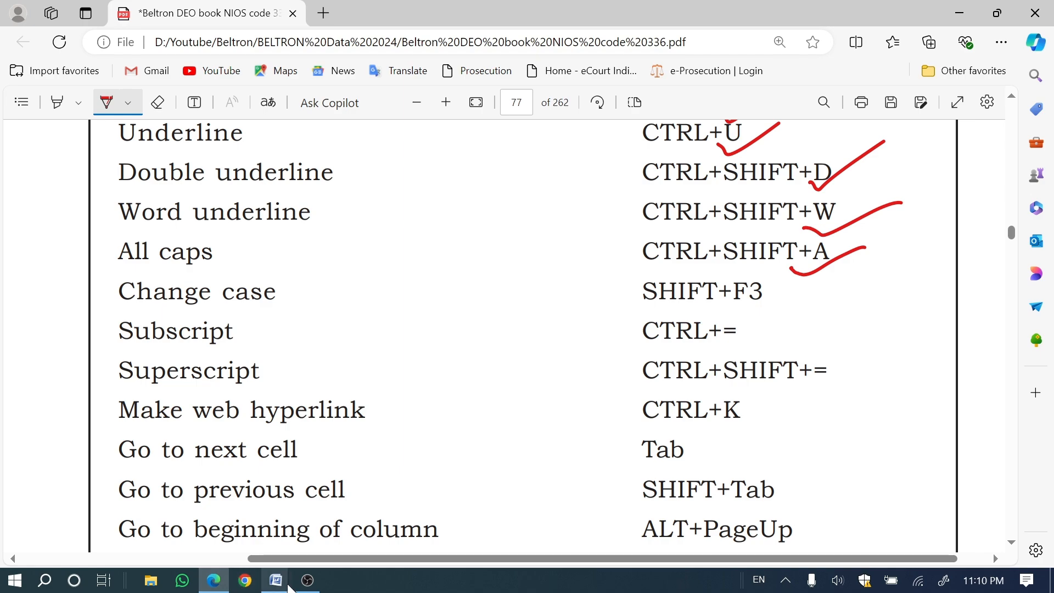
# - Switch to erty.docx in Word and toggle all caps on the word "also" in the "On the Insert tab" paragraph
pyautogui.moveTo(285, 585)
pyautogui.click(336, 540)
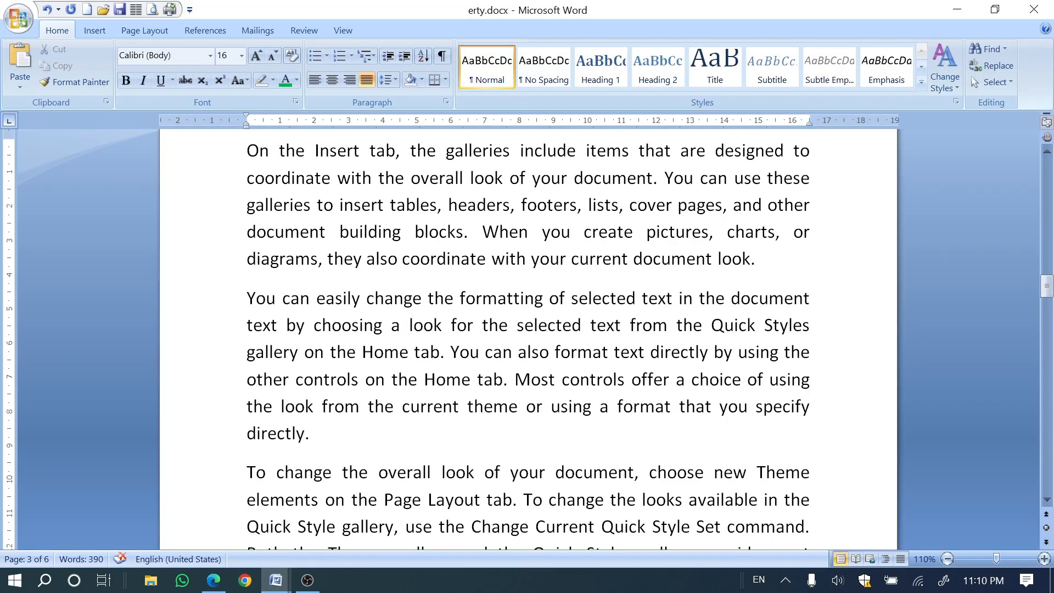
pyautogui.hotkey('ctrl', 'shift', 'a')
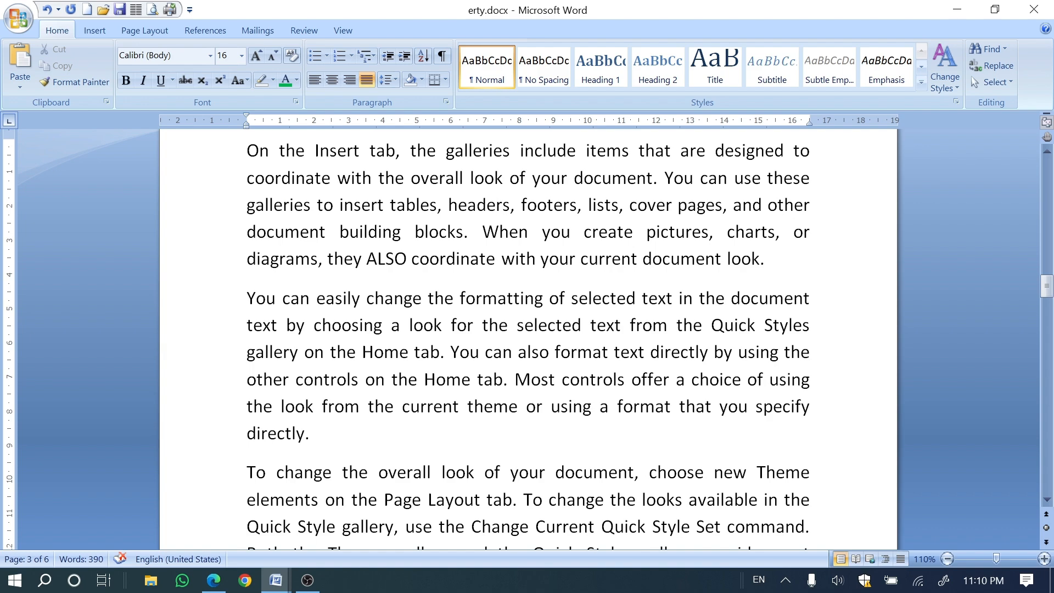
pyautogui.hotkey('ctrl', 'shift', 'a')
pyautogui.hotkey('ctrl', 'shift', 'a')
pyautogui.hotkey('ctrl', 'shift', 'a')
pyautogui.hotkey('ctrl', 'shift', 'a')
# - Put the text from "document building blocks" through "You can easily change the formatting" in all caps
pyautogui.moveTo(247, 231); pyautogui.dragTo(526, 279)
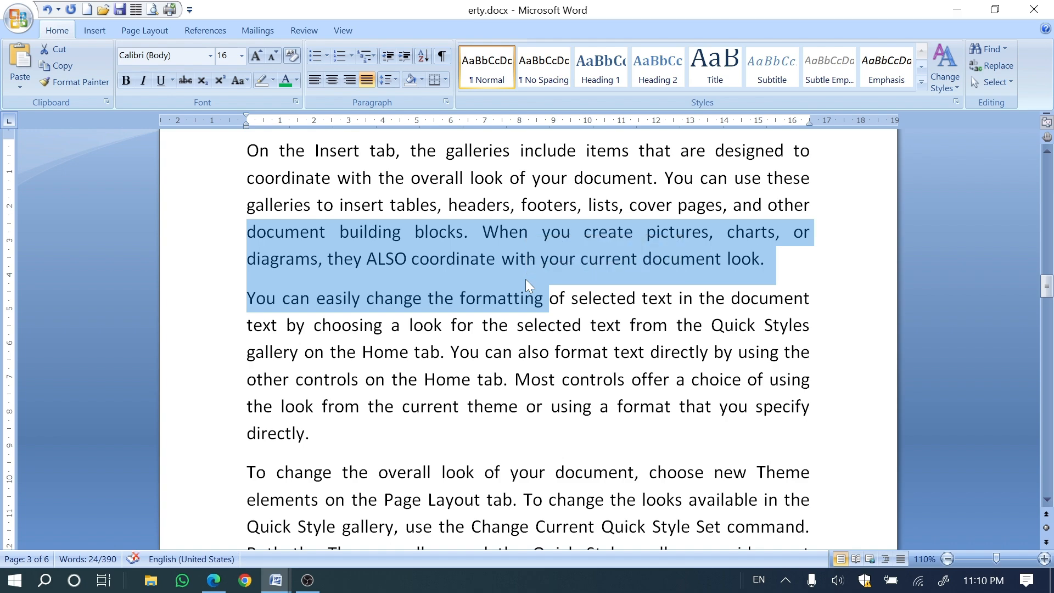
pyautogui.hotkey('shift', 'F3')
pyautogui.press('Up')
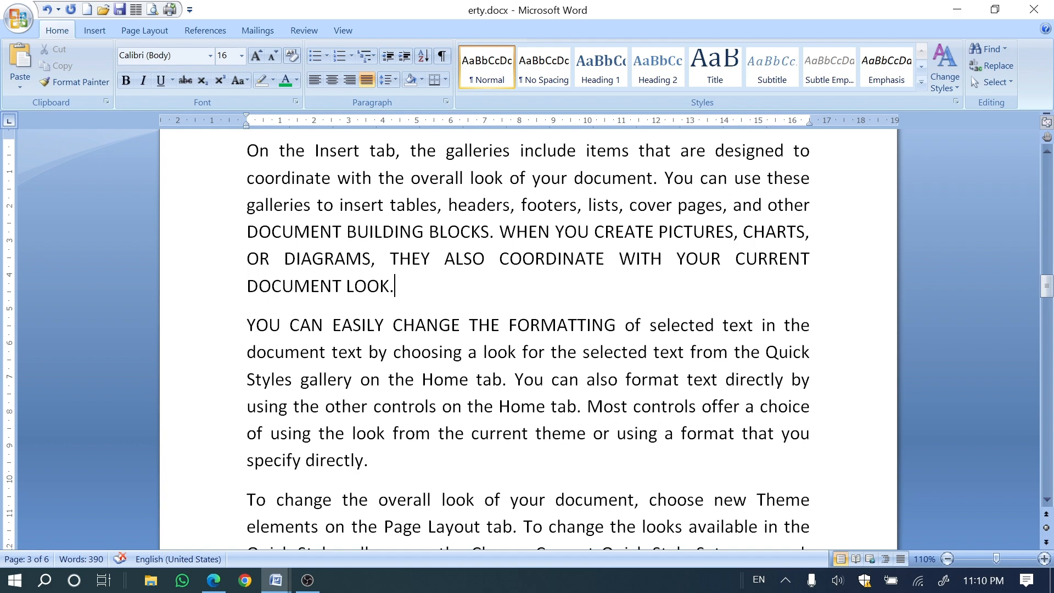
# - Toggle all caps on the passage from "document building blocks" to "current document look", ending with all caps off
pyautogui.click(242, 82)
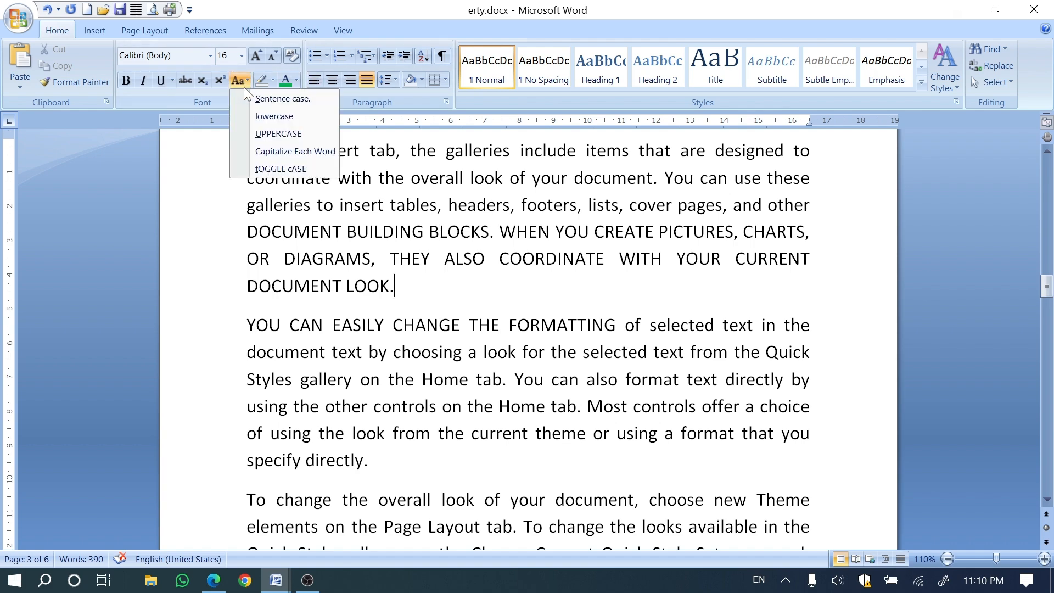
pyautogui.click(265, 133)
pyautogui.hotkey('ctrl', 'z')
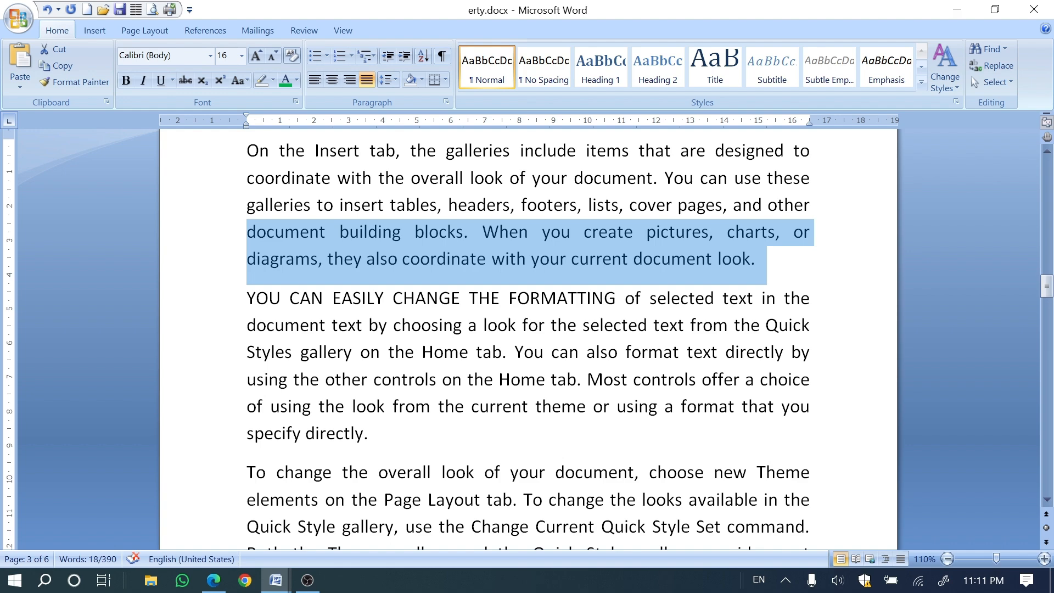
pyautogui.hotkey('ctrl', 'shift', 'a')
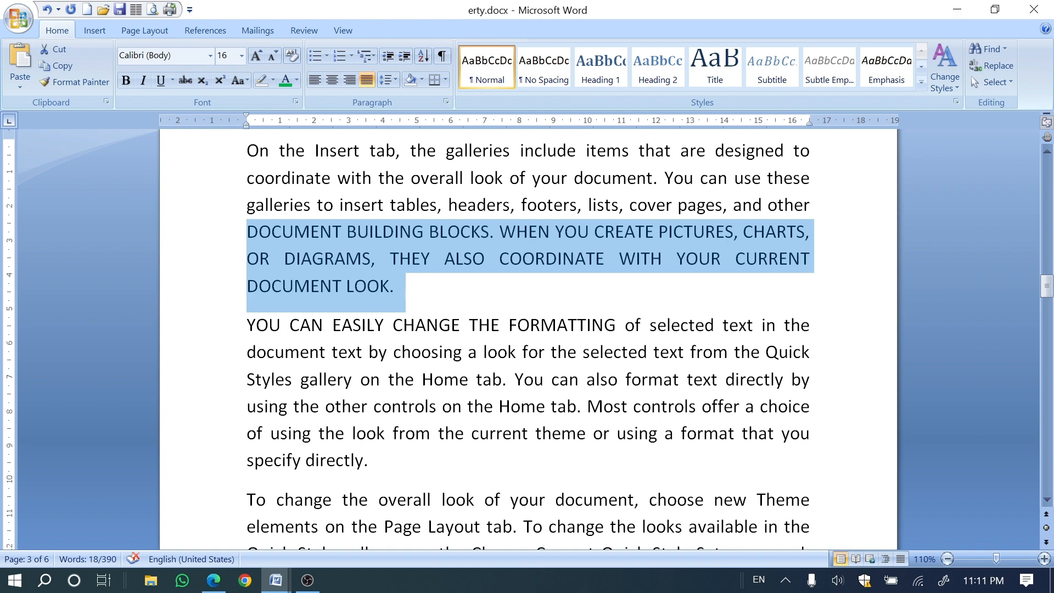
pyautogui.hotkey('ctrl', 'shift', 'a')
pyautogui.hotkey('ctrl', 'shift', 'a')
pyautogui.hotkey('ctrl', 'shift', 'a')
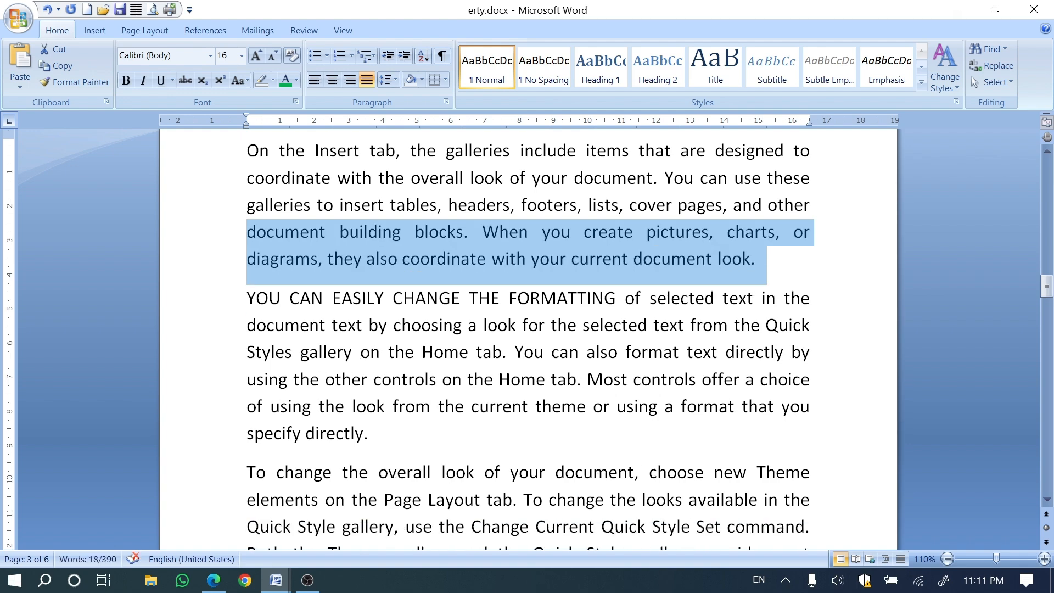
# - Change the case of the selected "document building blocks" passage to UPPERCASE and then to Capitalize Each Word
pyautogui.click(238, 80)
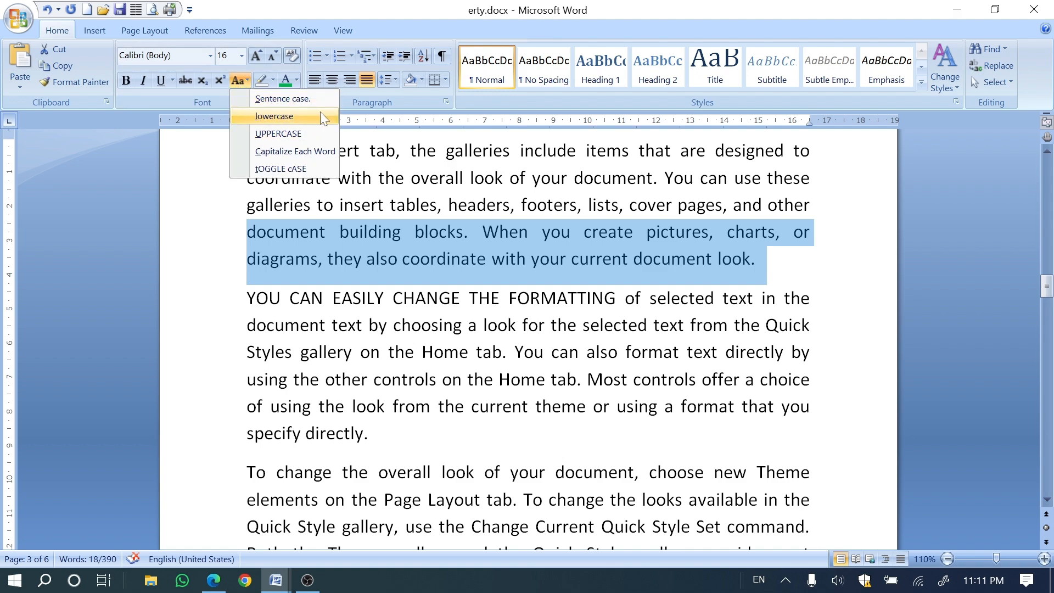
pyautogui.click(269, 133)
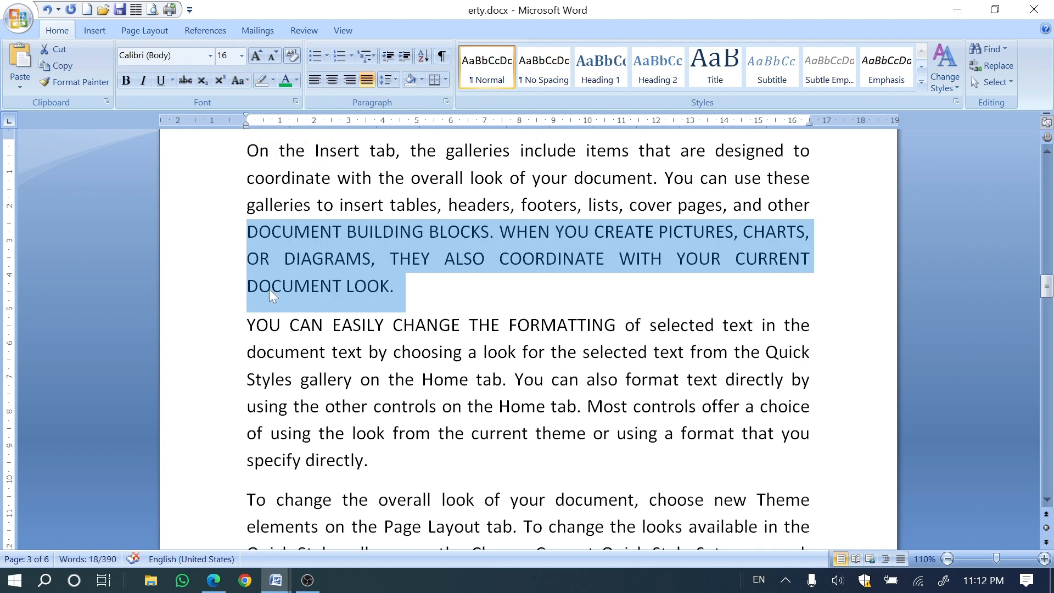
pyautogui.click(248, 81)
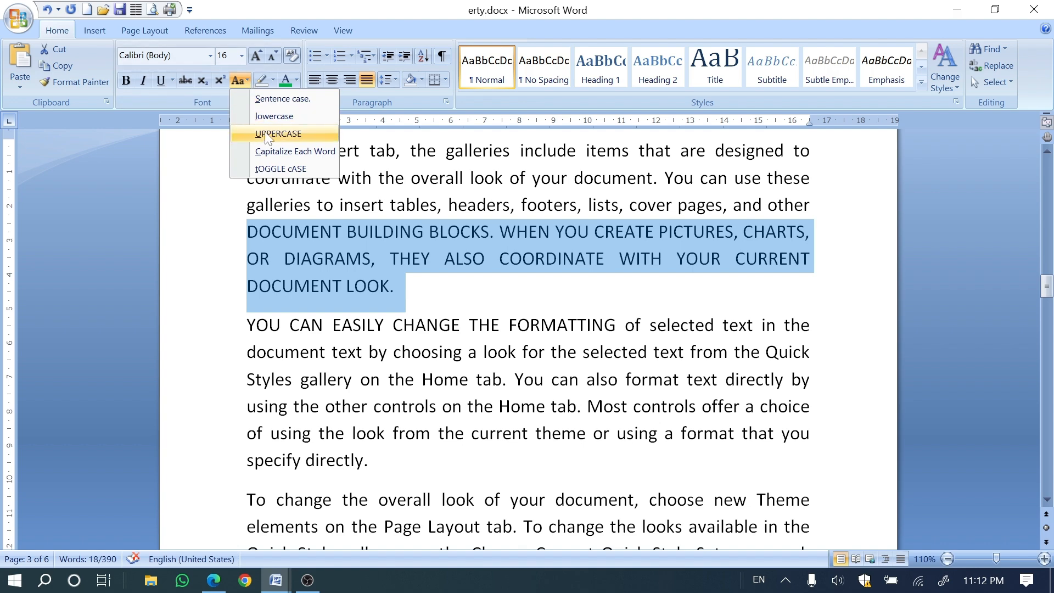
pyautogui.click(268, 152)
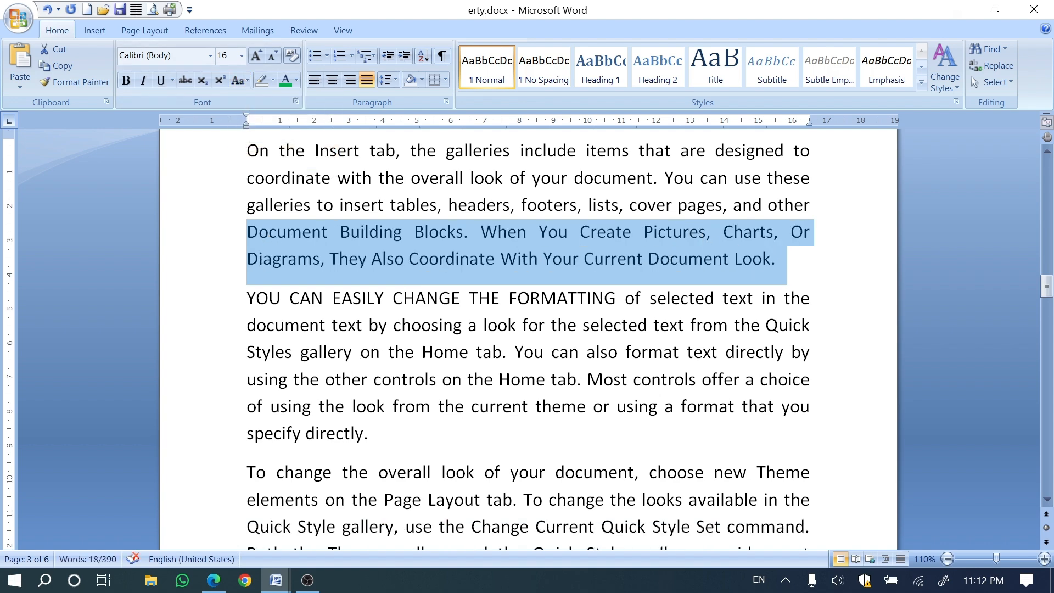
# - Apply tOGGLE cASE to the selected "document building blocks" passage, and change it back to Sentence case
pyautogui.click(233, 84)
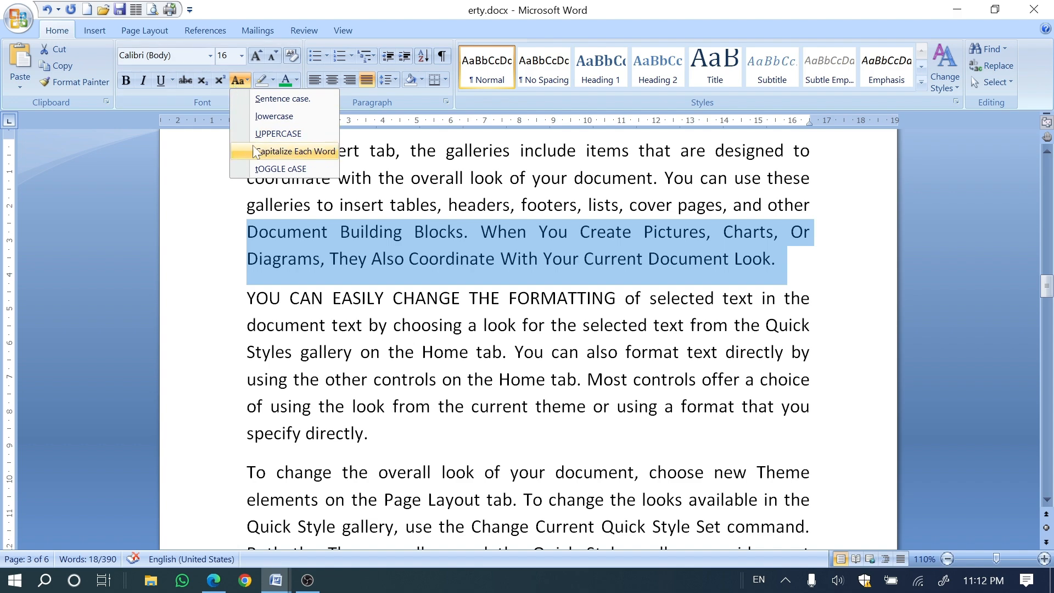
pyautogui.click(269, 166)
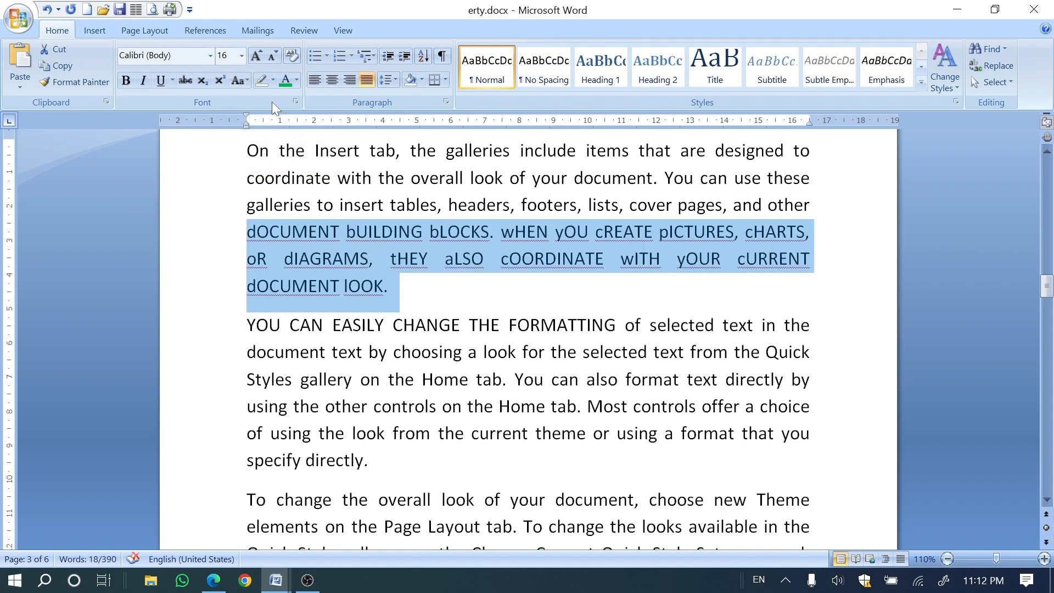
pyautogui.click(235, 84)
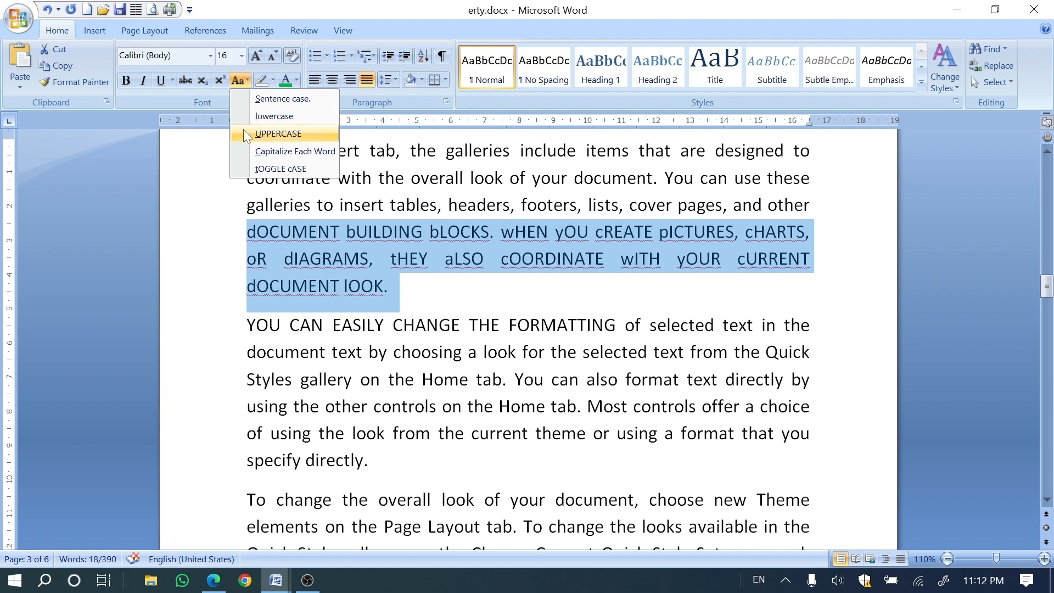
pyautogui.click(259, 104)
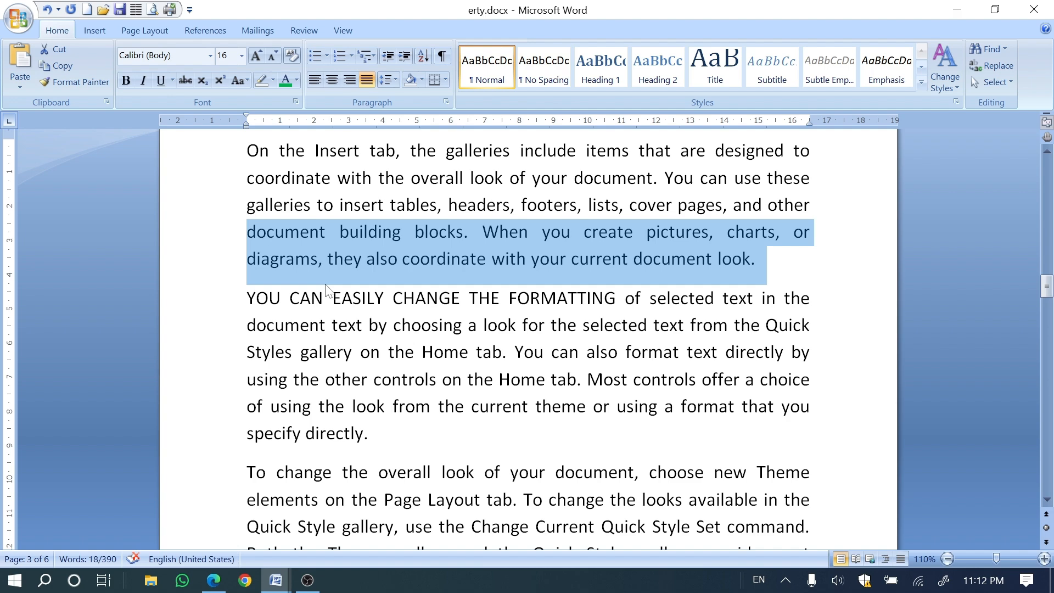
# - Undo and redo the last case change, and check the Change case shortcut in the PDF book
pyautogui.hotkey('ctrl', 'z')
pyautogui.hotkey('ctrl', 'y')
pyautogui.click(210, 588)
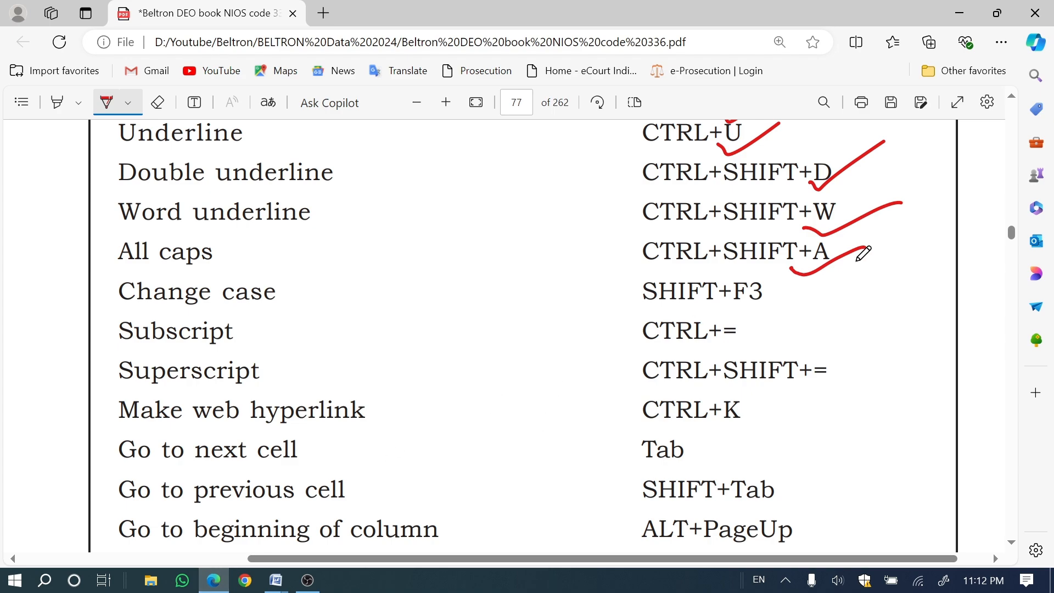
pyautogui.moveTo(277, 582)
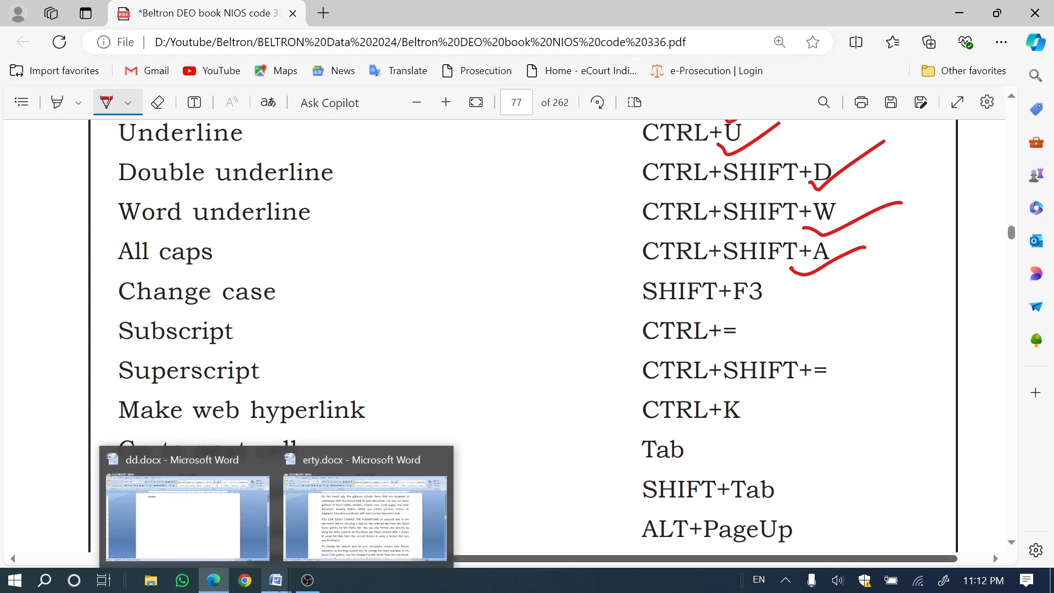
pyautogui.click(351, 541)
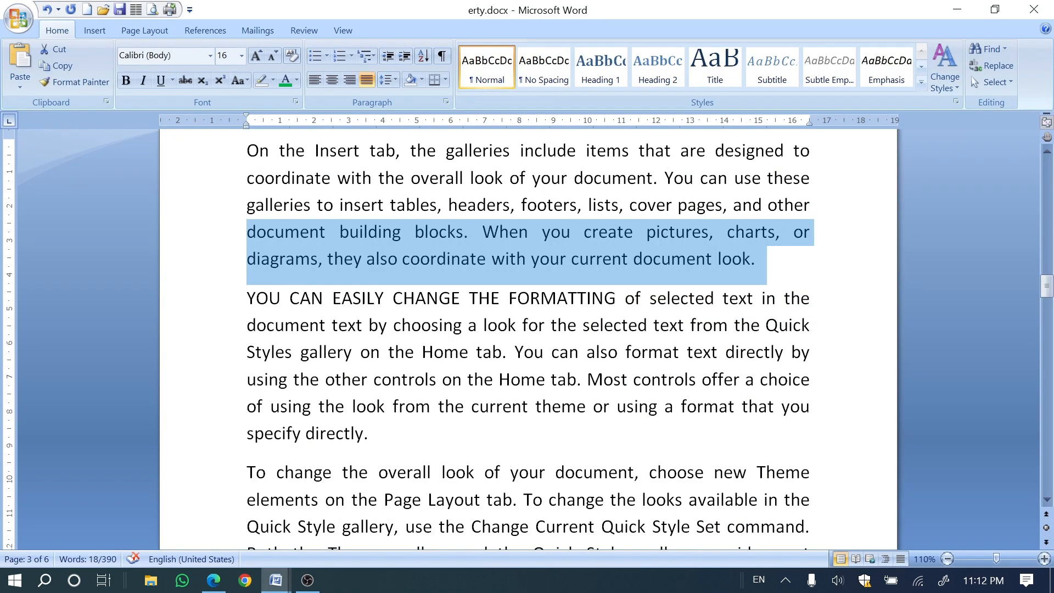
# - Cycle the case of the "You can easily change the formatting" paragraph through uppercase, lowercase and sentence case, ending with lowercase
pyautogui.click(327, 351)
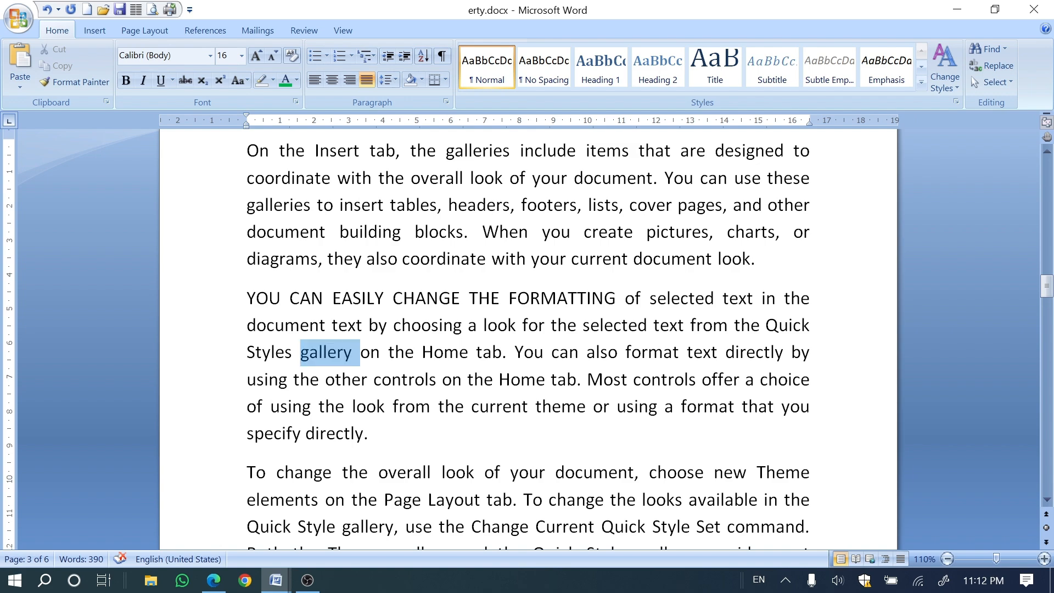
pyautogui.tripleClick(326, 354)
pyautogui.doubleClick(326, 354)
pyautogui.tripleClick(326, 356)
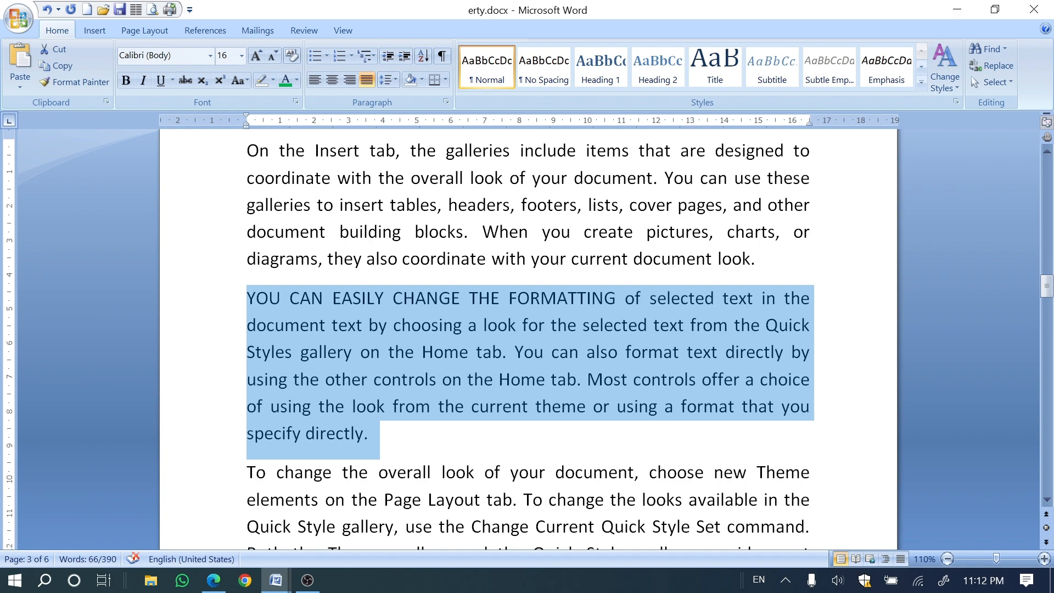
pyautogui.hotkey('shift', 'F3')
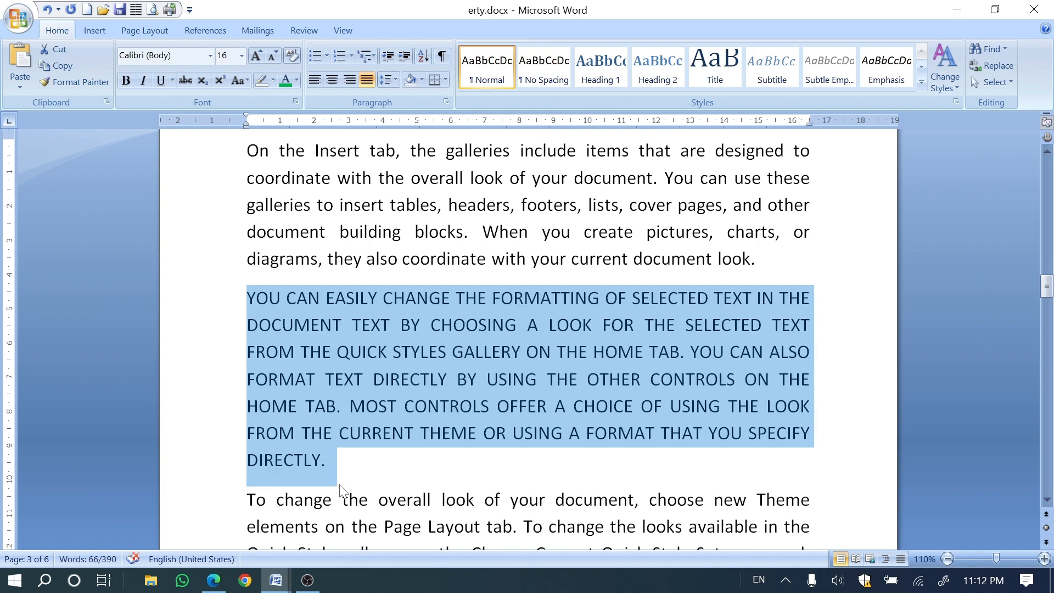
pyautogui.hotkey('shift', 'F3')
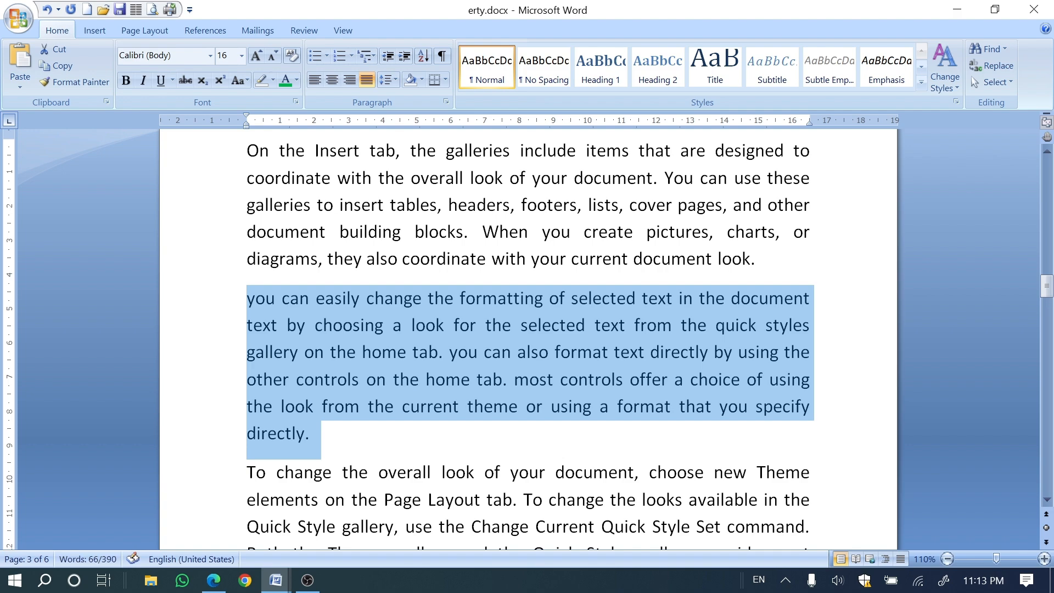
pyautogui.hotkey('shift', 'F3')
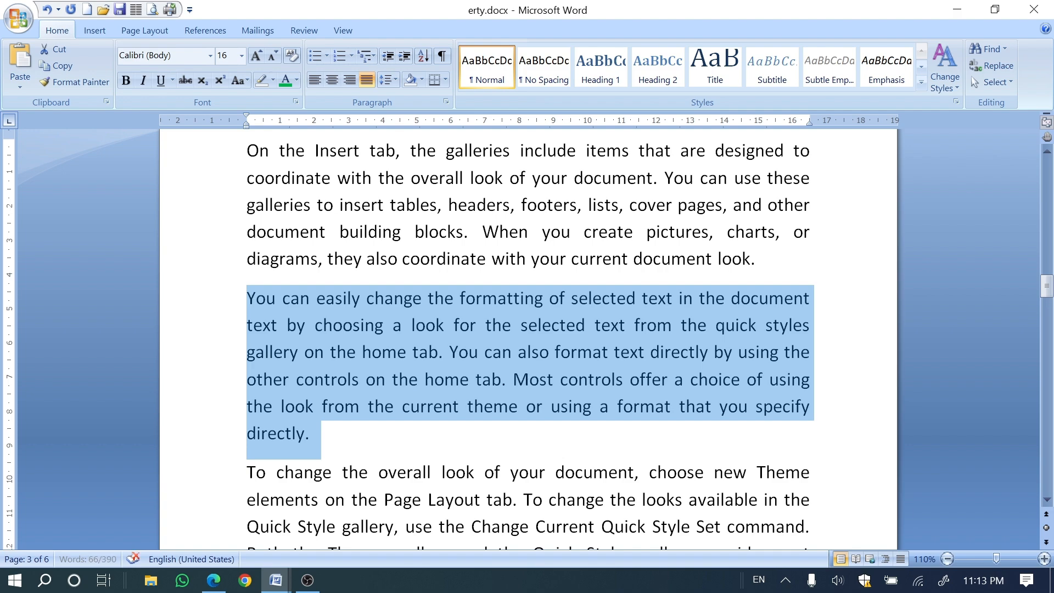
pyautogui.hotkey('shift', 'F3')
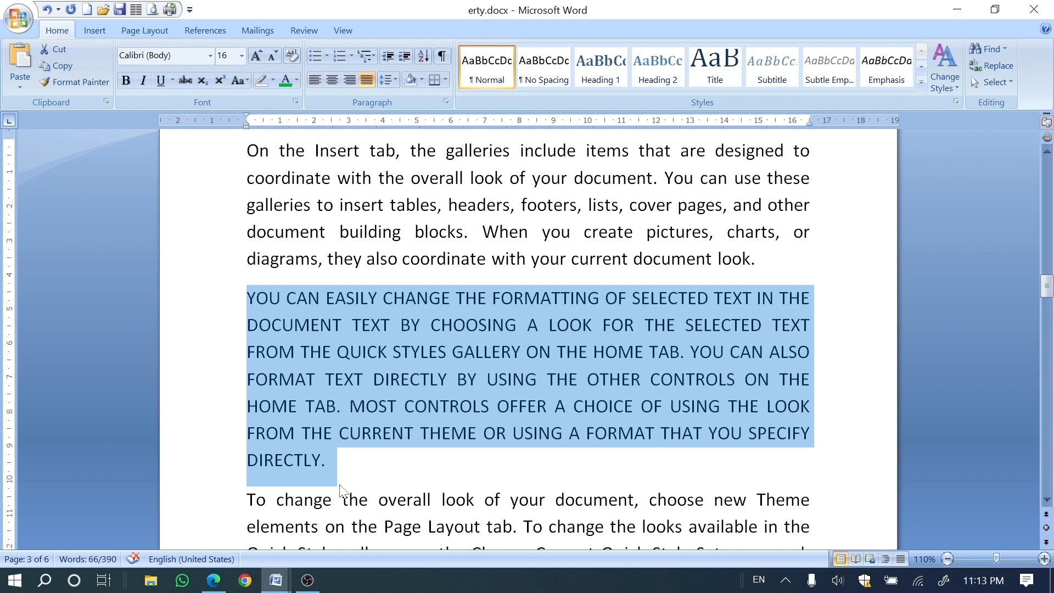
pyautogui.hotkey('shift', 'F3')
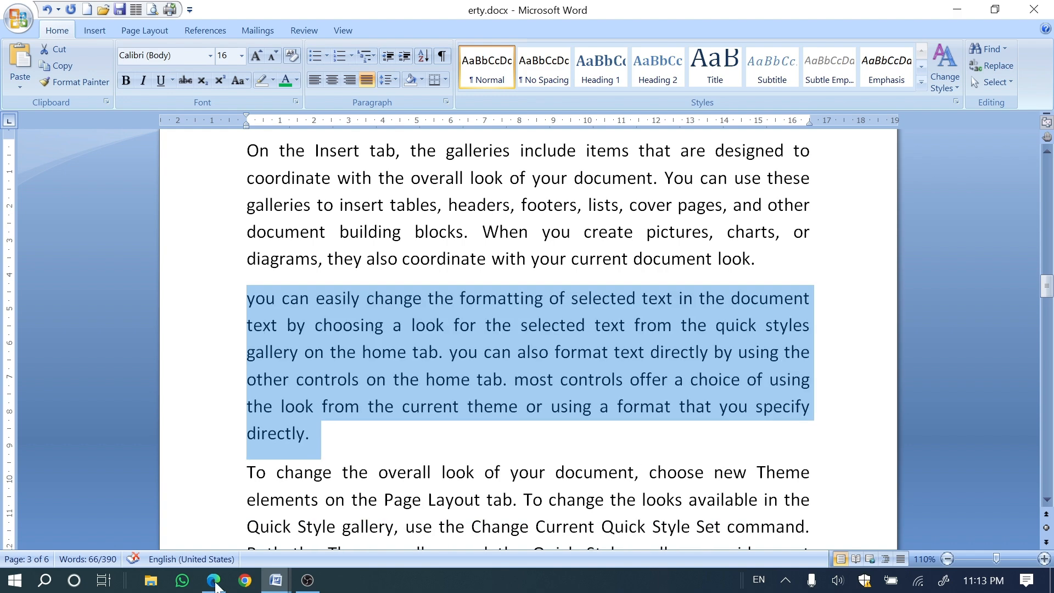
# - Switch to the PDF book and draw red tick marks on the Change case, Subscript and Superscript shortcuts
pyautogui.hotkey('alt', 'Tab')
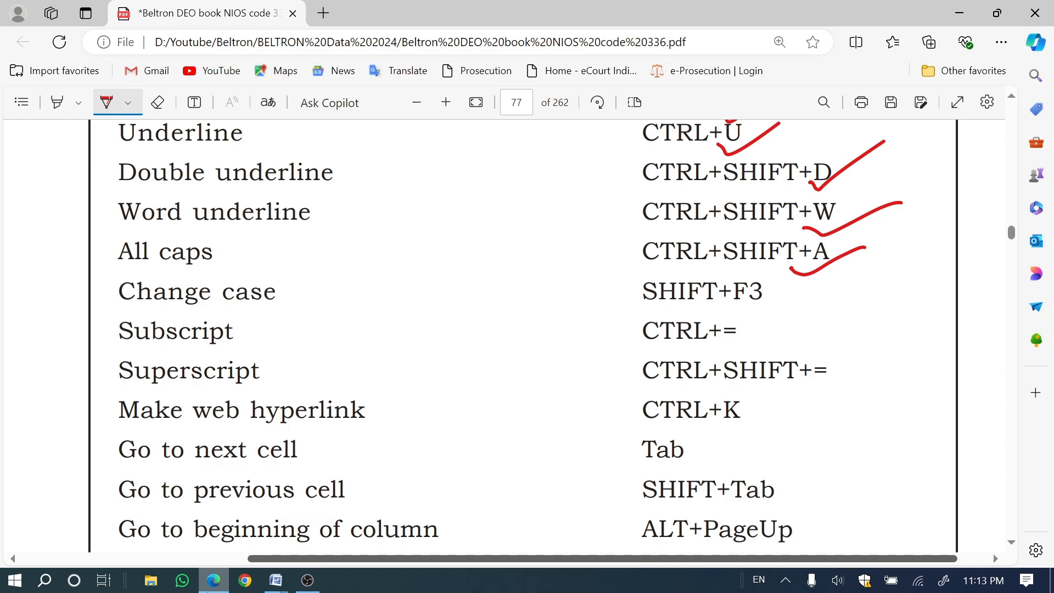
pyautogui.moveTo(724, 305); pyautogui.dragTo(792, 269)
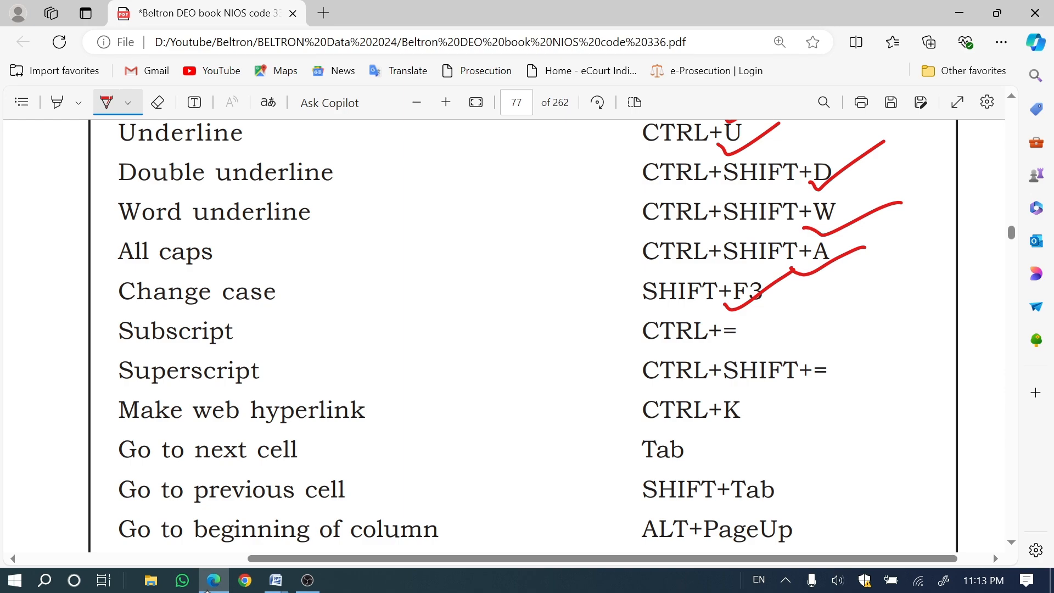
pyautogui.moveTo(730, 346); pyautogui.dragTo(803, 317)
pyautogui.moveTo(772, 388)
pyautogui.mouseDown()
pyautogui.moveTo(791, 398)
pyautogui.moveTo(881, 353)
pyautogui.mouseUp()
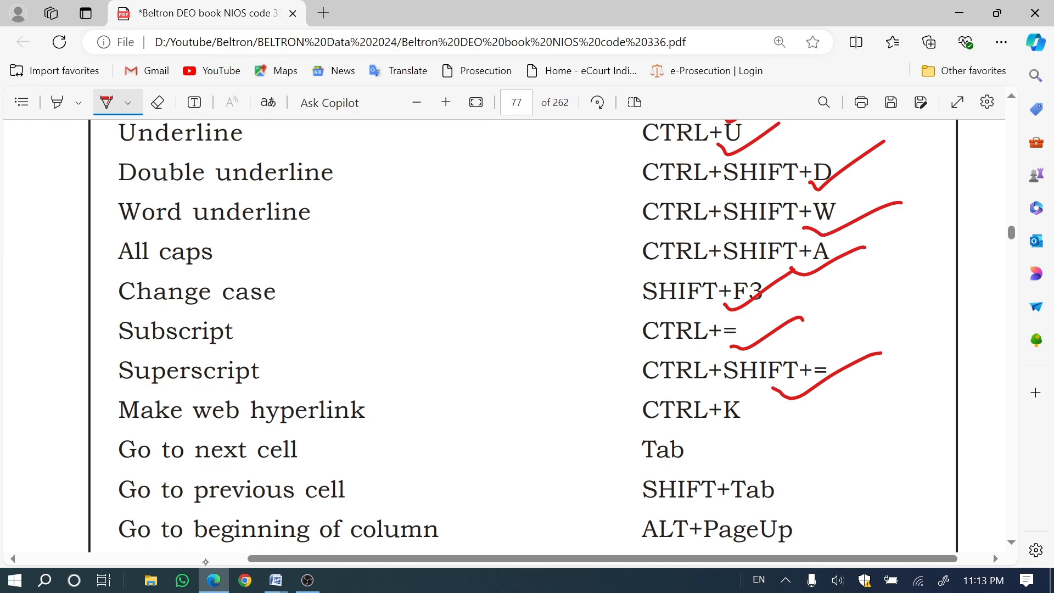
# - Return to erty.docx and make the word "choosing" in the second paragraph subscript
pyautogui.moveTo(275, 580)
pyautogui.click(351, 510)
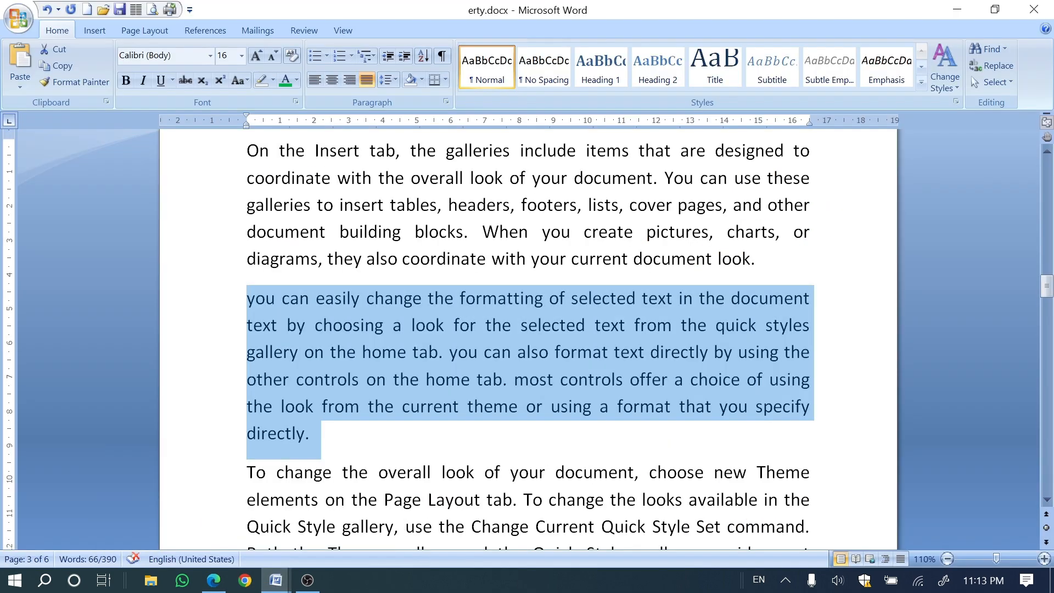
pyautogui.click(386, 354)
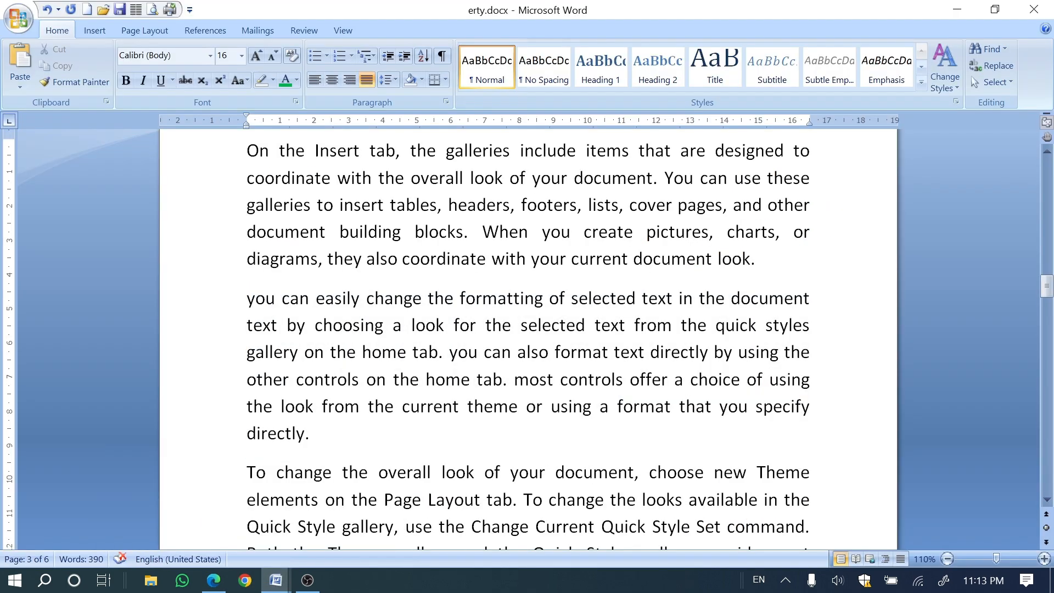
pyautogui.doubleClick(353, 325)
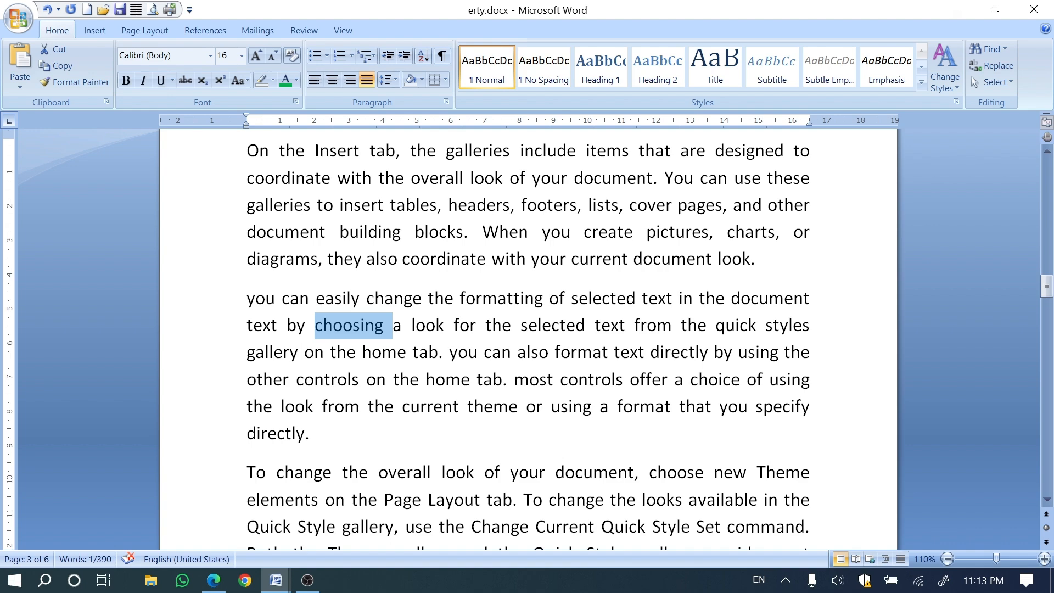
pyautogui.click(323, 325)
pyautogui.click(297, 325)
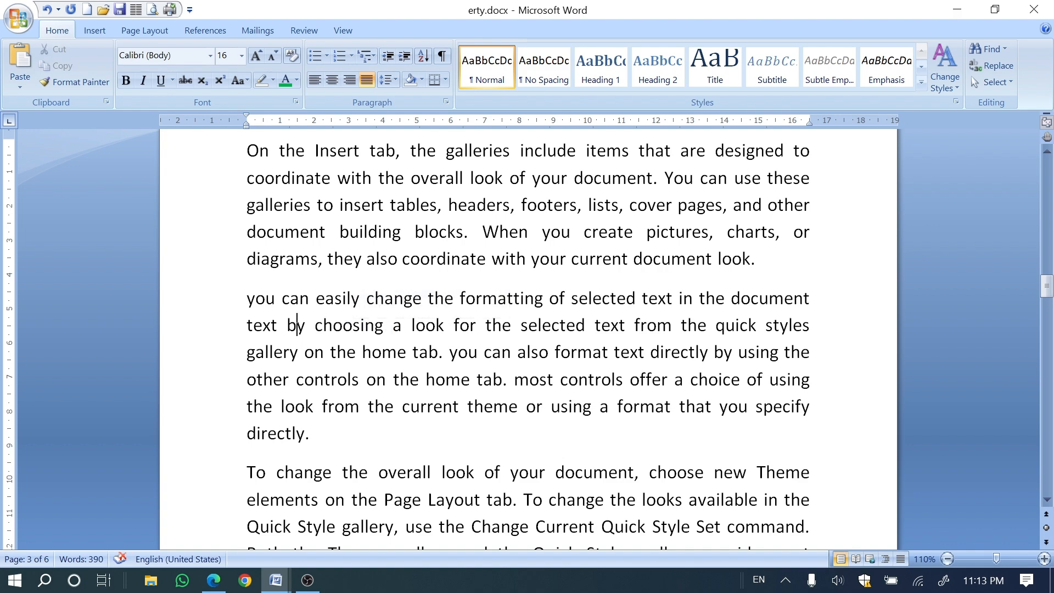
pyautogui.moveTo(297, 326); pyautogui.dragTo(322, 326)
pyautogui.click(353, 325)
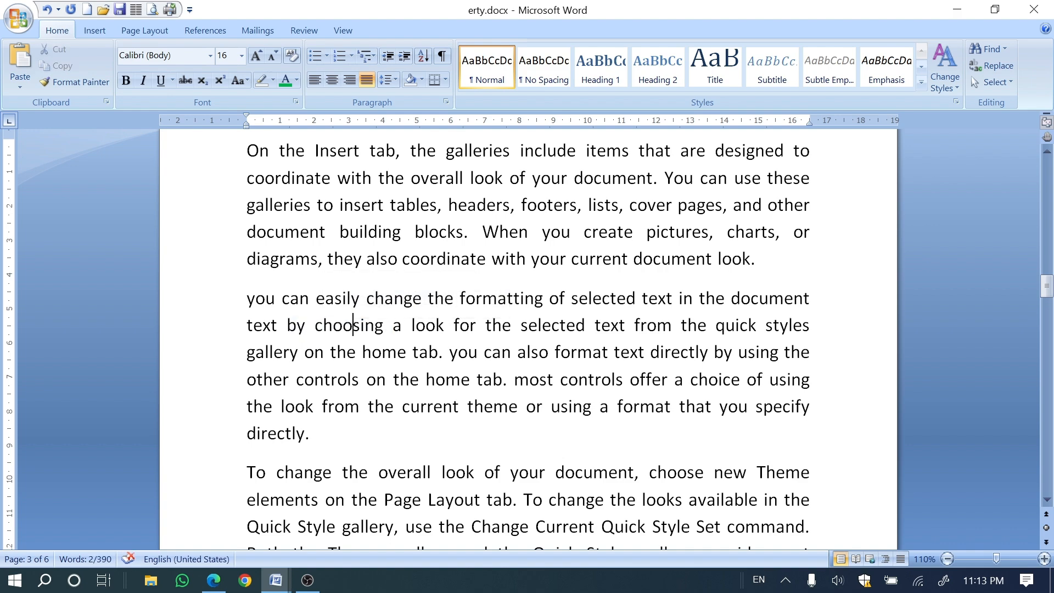
pyautogui.tripleClick(353, 325)
pyautogui.click(351, 326)
pyautogui.doubleClick(347, 327)
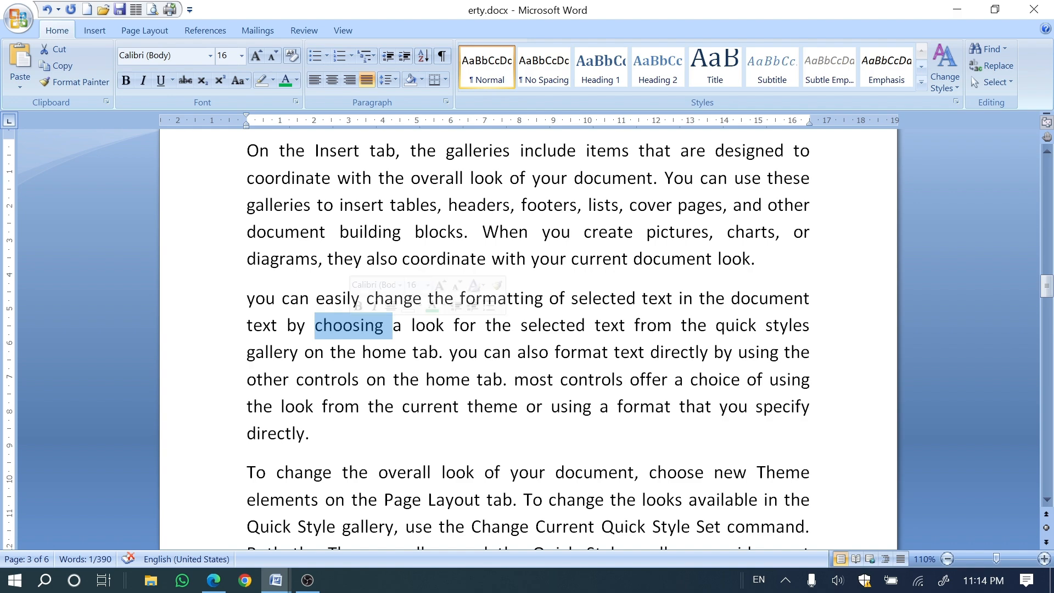
pyautogui.hotkey('ctrl', '=')
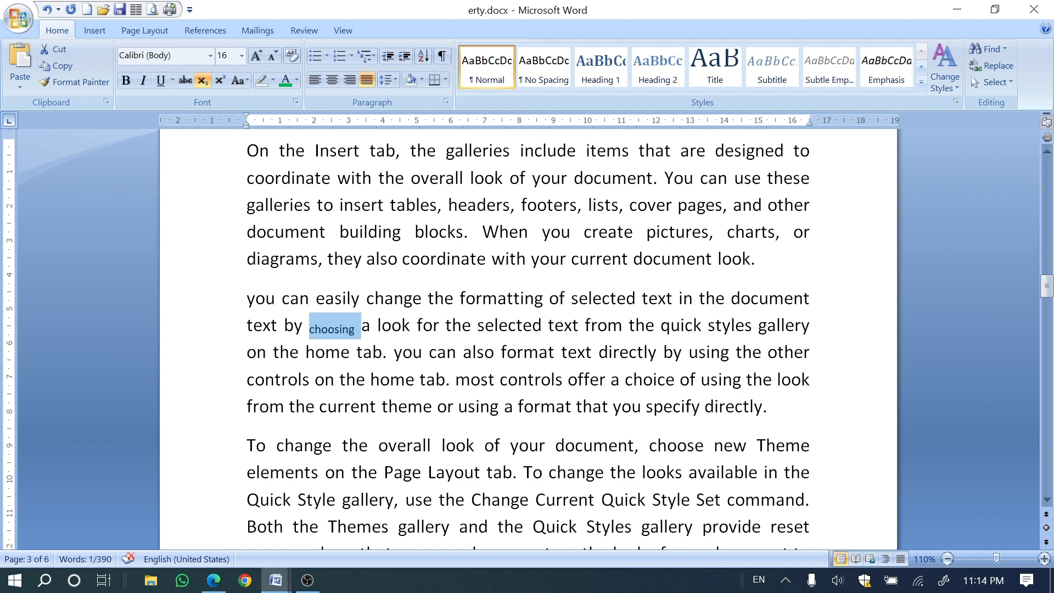
# - Alternate the word "choosing" between superscript and subscript, leave it as superscript, and deselect it
pyautogui.hotkey('ctrl', 'shift', '=')
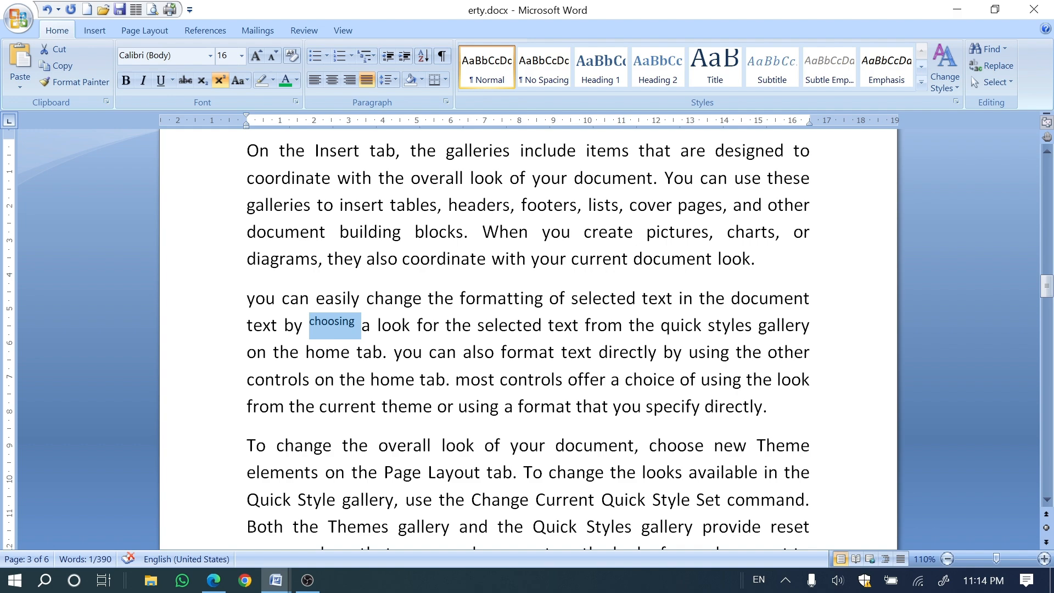
pyautogui.hotkey('ctrl', '=')
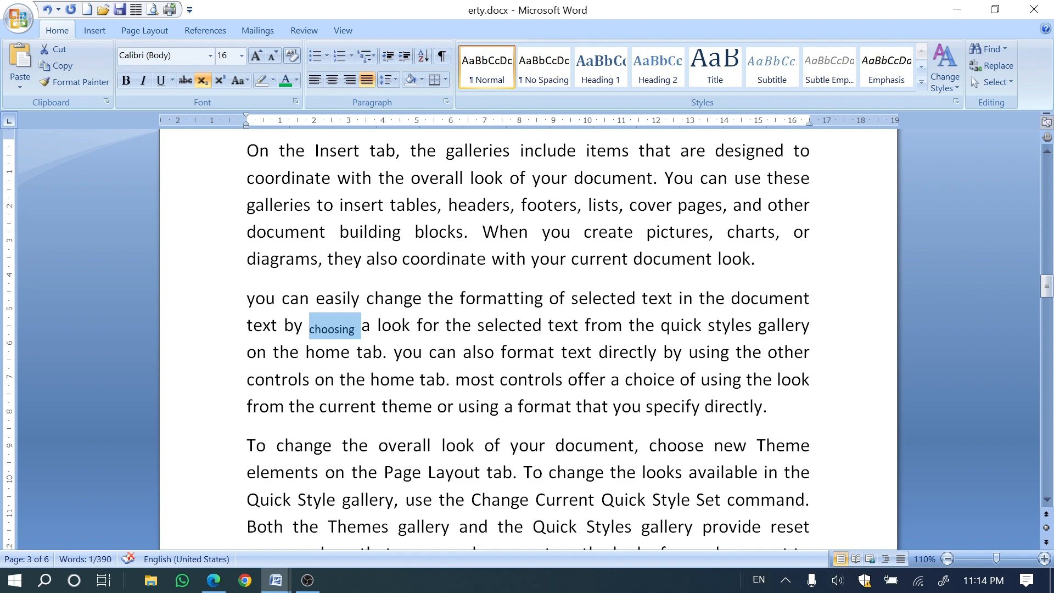
pyautogui.hotkey('ctrl', 'shift', '=')
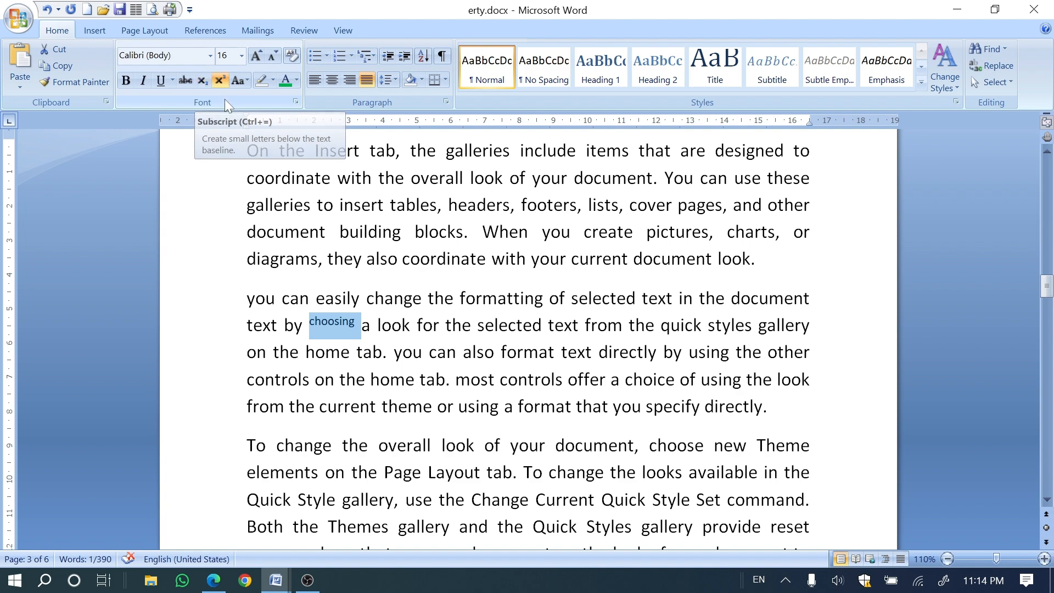
pyautogui.click(202, 81)
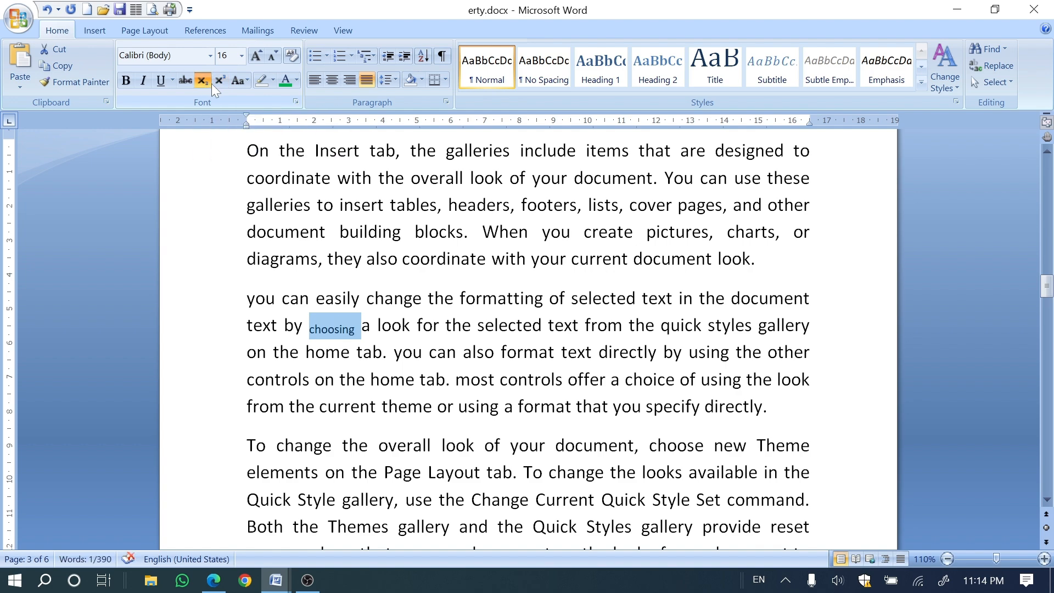
pyautogui.click(213, 81)
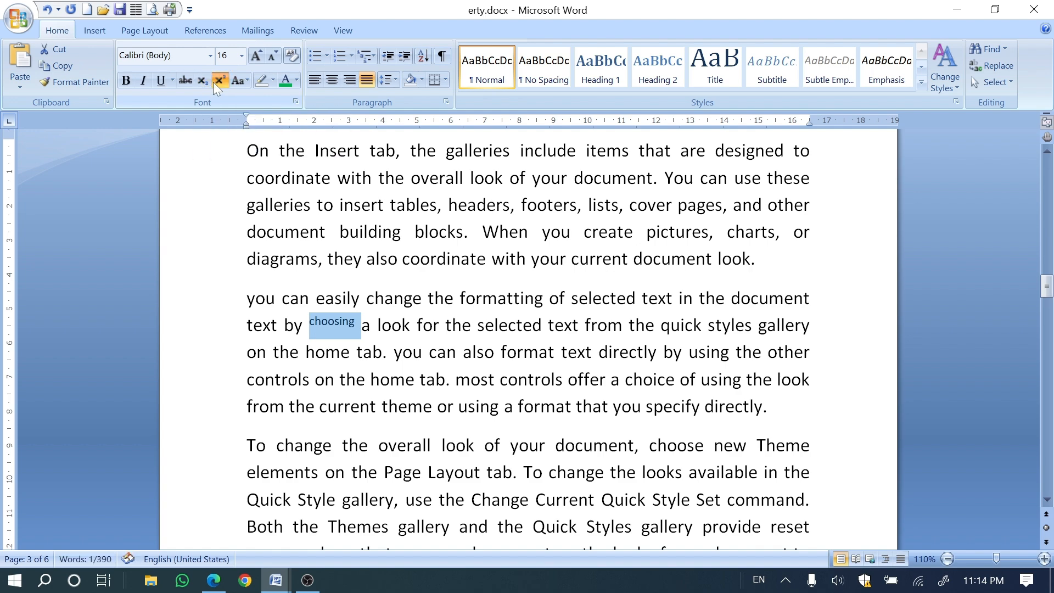
pyautogui.click(465, 298)
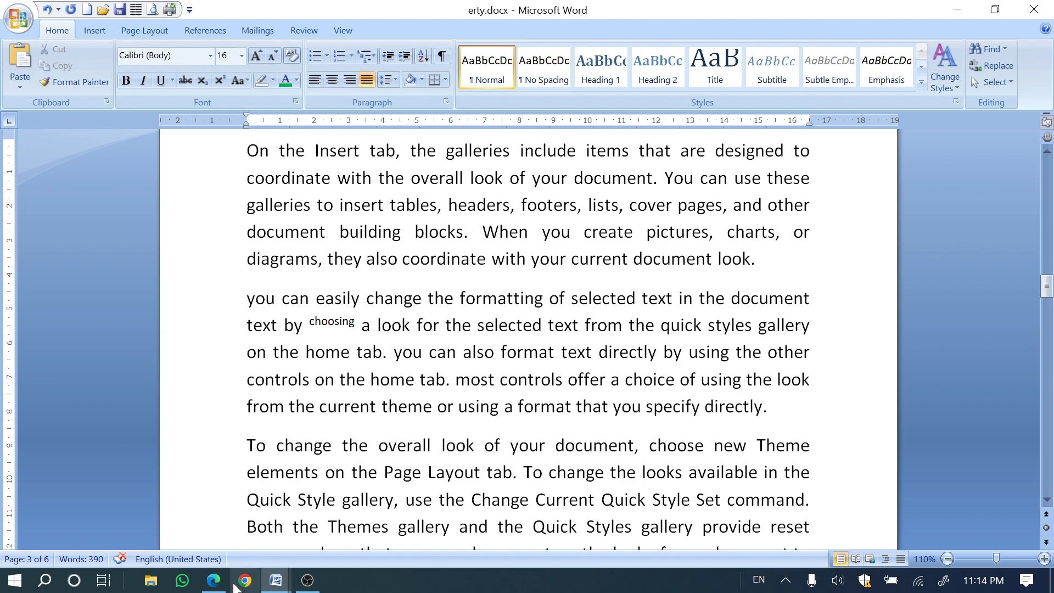
# - Switch to the PDF book and draw a red tick mark on the Make web hyperlink shortcut, CTRL+K
pyautogui.click(213, 580)
pyautogui.scroll(-2, 497, 411)
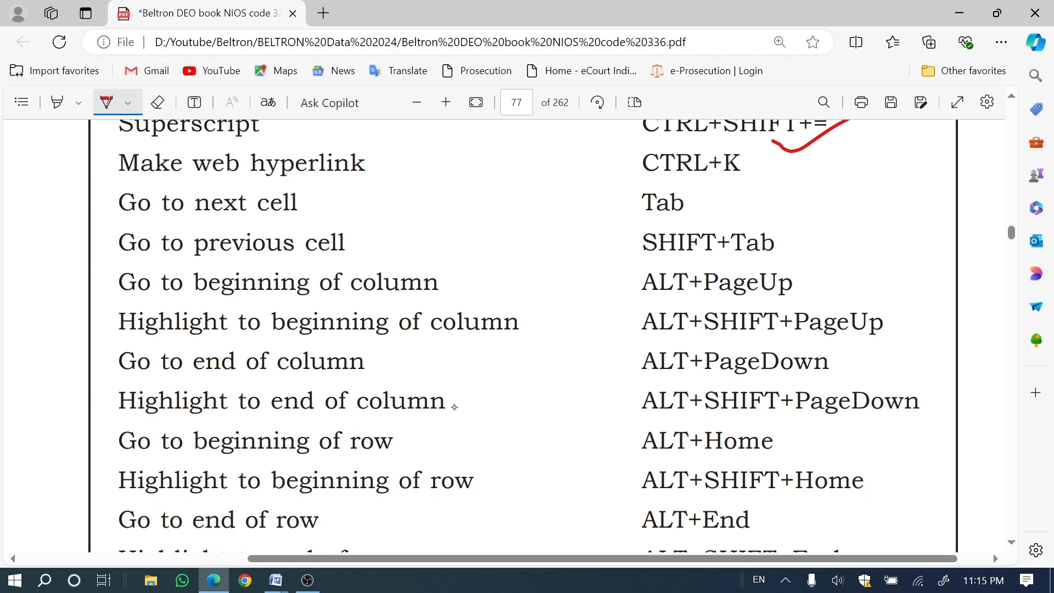
pyautogui.moveTo(697, 182); pyautogui.dragTo(747, 173)
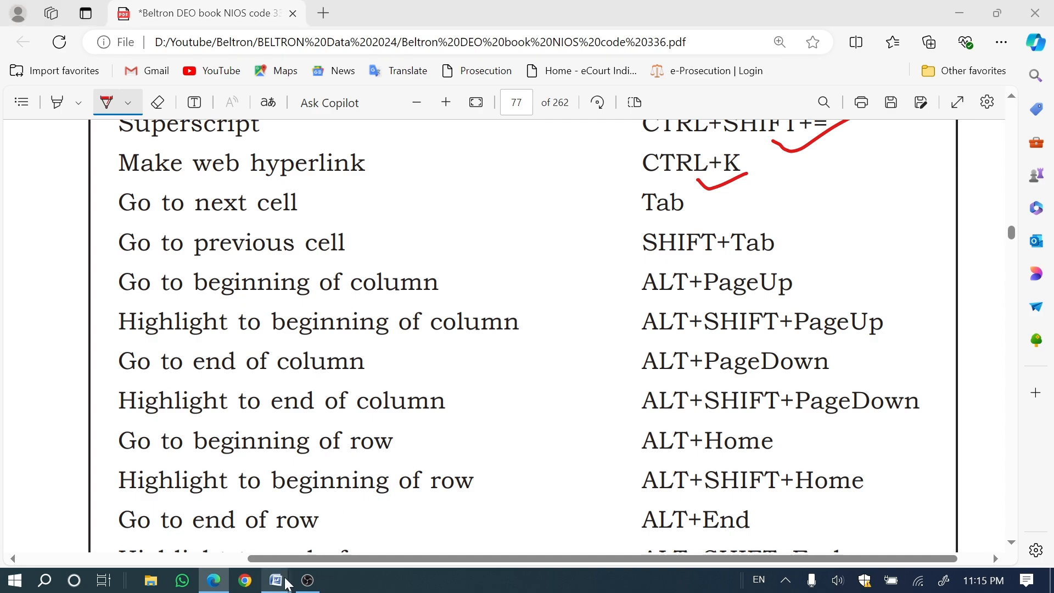
pyautogui.moveTo(286, 583)
pyautogui.click(365, 536)
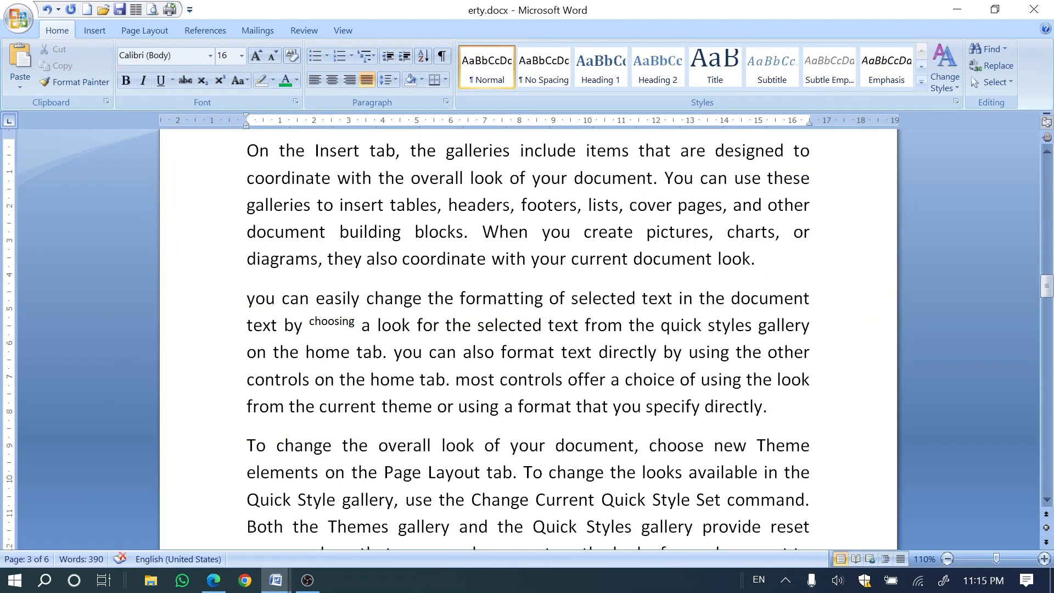
pyautogui.scroll(-2, 527, 341)
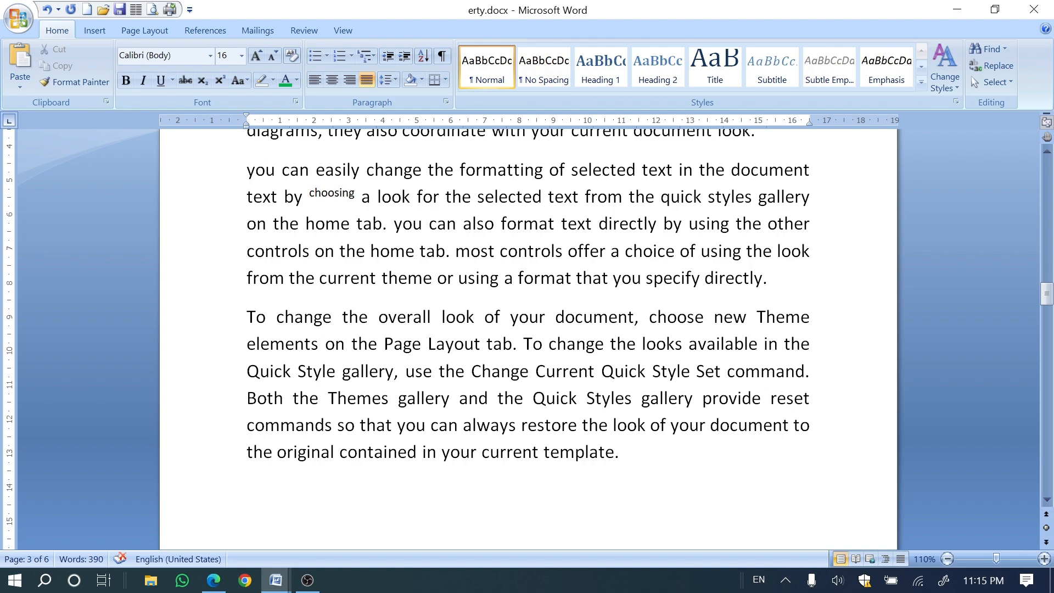
pyautogui.scroll(2, 527, 329)
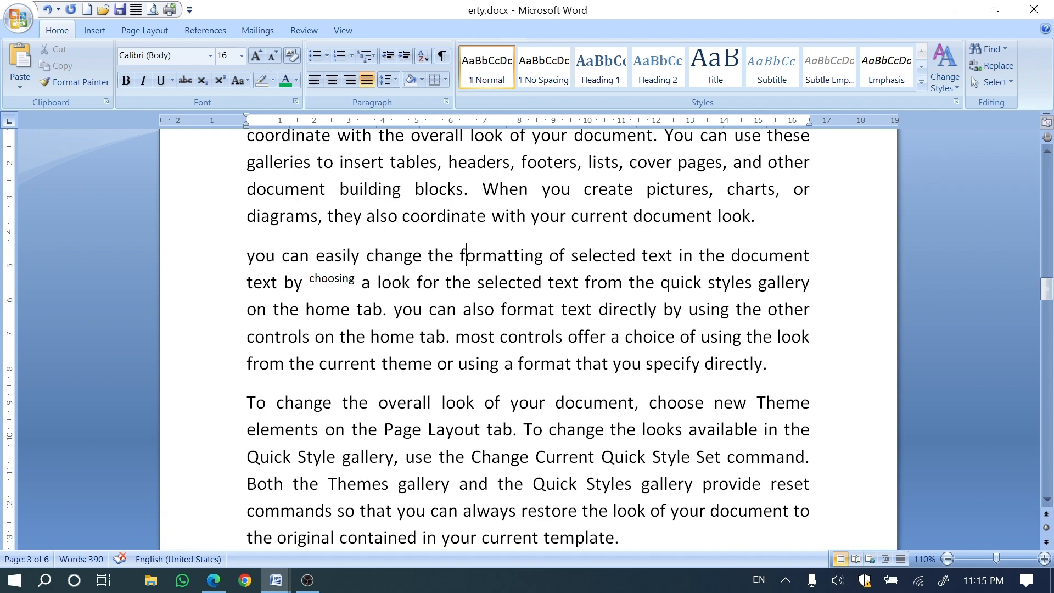
pyautogui.scroll(2, 527, 330)
pyautogui.scroll(1, 527, 329)
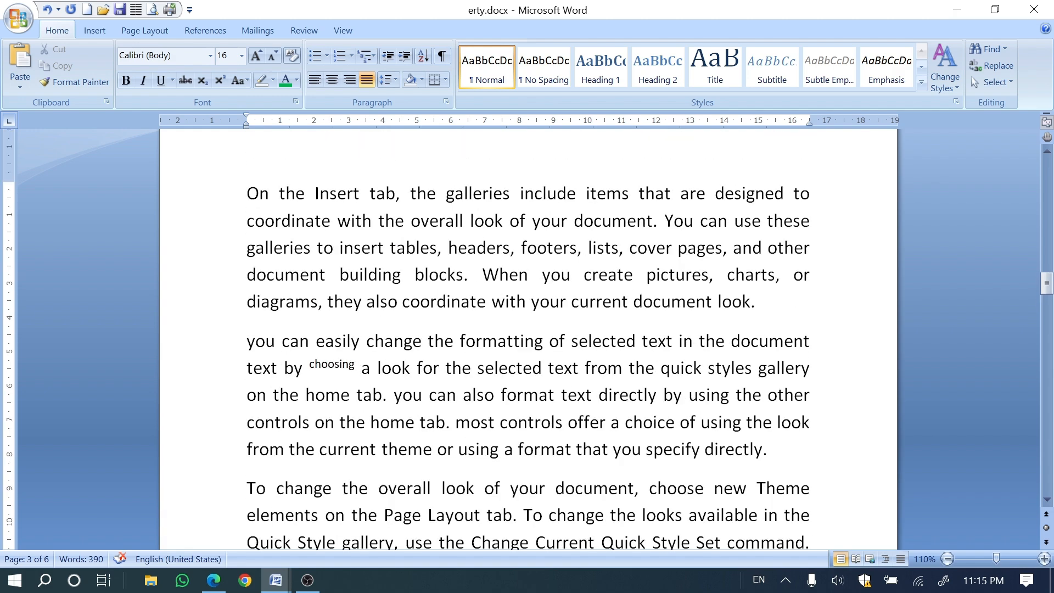
pyautogui.doubleClick(444, 276)
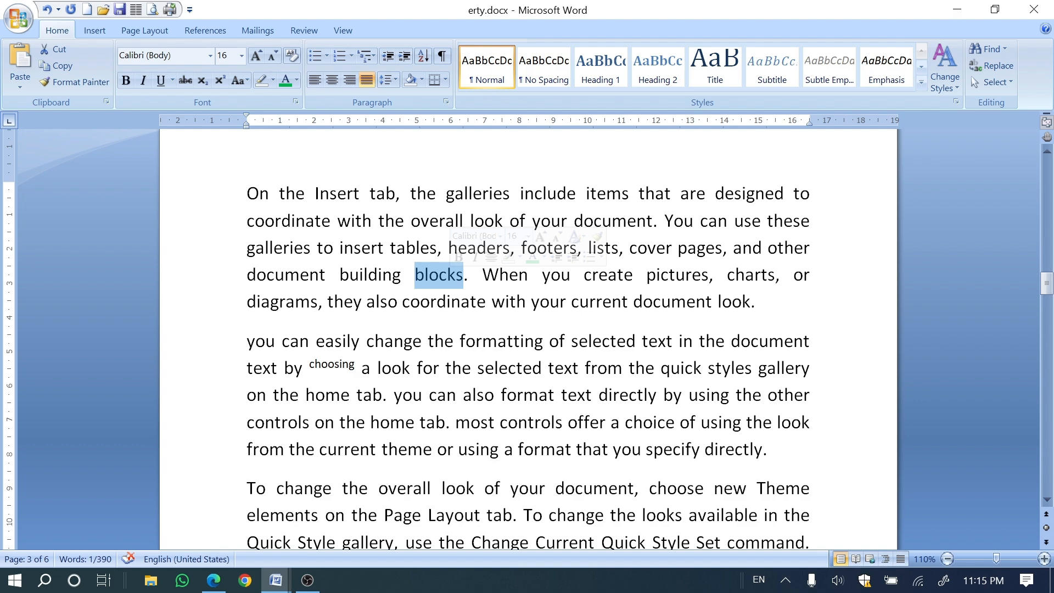
pyautogui.hotkey('ctrl', 'k')
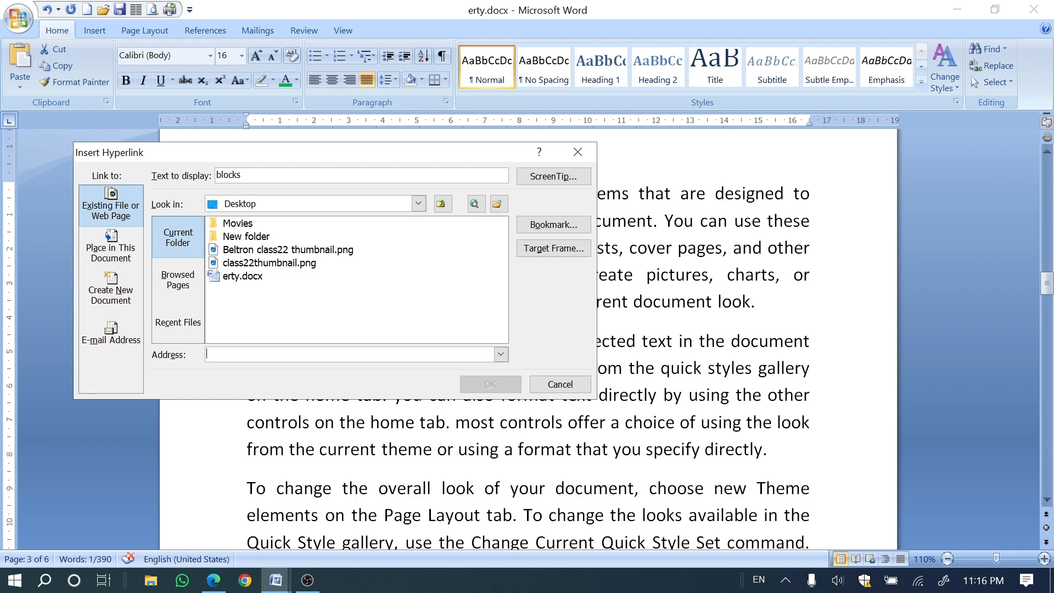
pyautogui.write('www')
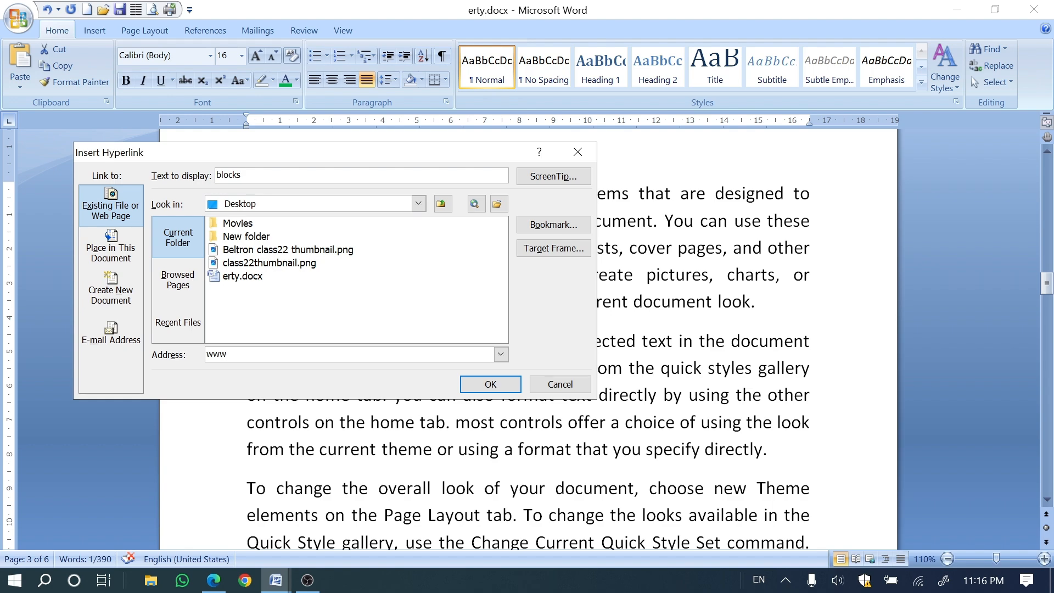
pyautogui.write('.google.com')
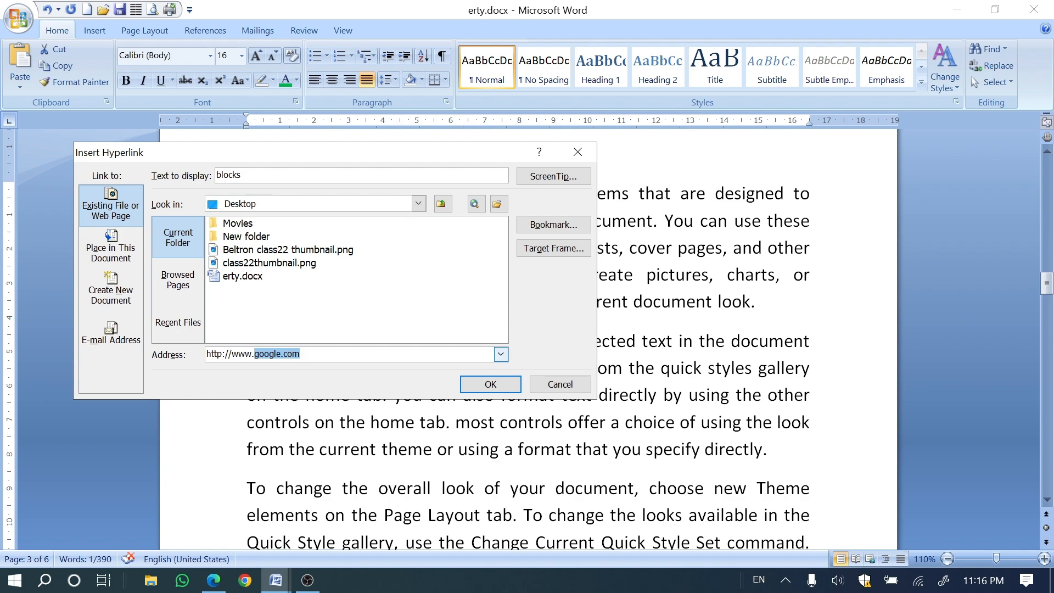
pyautogui.press('Right')
pyautogui.hotkey('shift', 'Right')
pyautogui.hotkey('shift', 'Right')
pyautogui.hotkey('shift', 'Right')
pyautogui.hotkey('shift', 'Right')
pyautogui.hotkey('shift', 'Right')
pyautogui.hotkey('shift', 'Right')
pyautogui.hotkey('shift', 'Right')
pyautogui.hotkey('shift', 'Right')
pyautogui.hotkey('shift', 'Right')
pyautogui.hotkey('shift', 'Right')
pyautogui.write('sarkari')
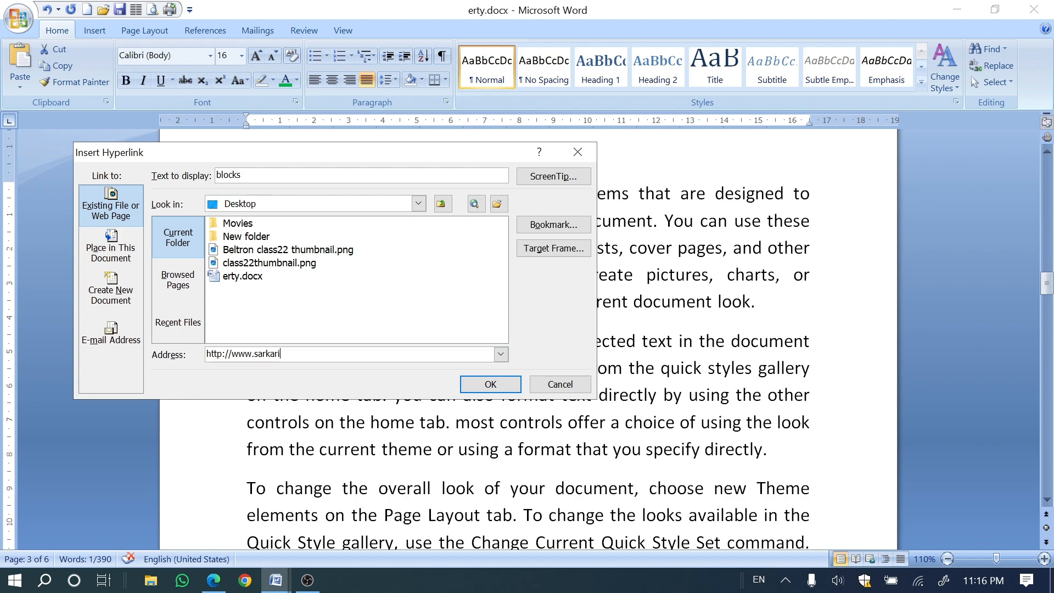
pyautogui.write('result.com')
pyautogui.click(472, 386)
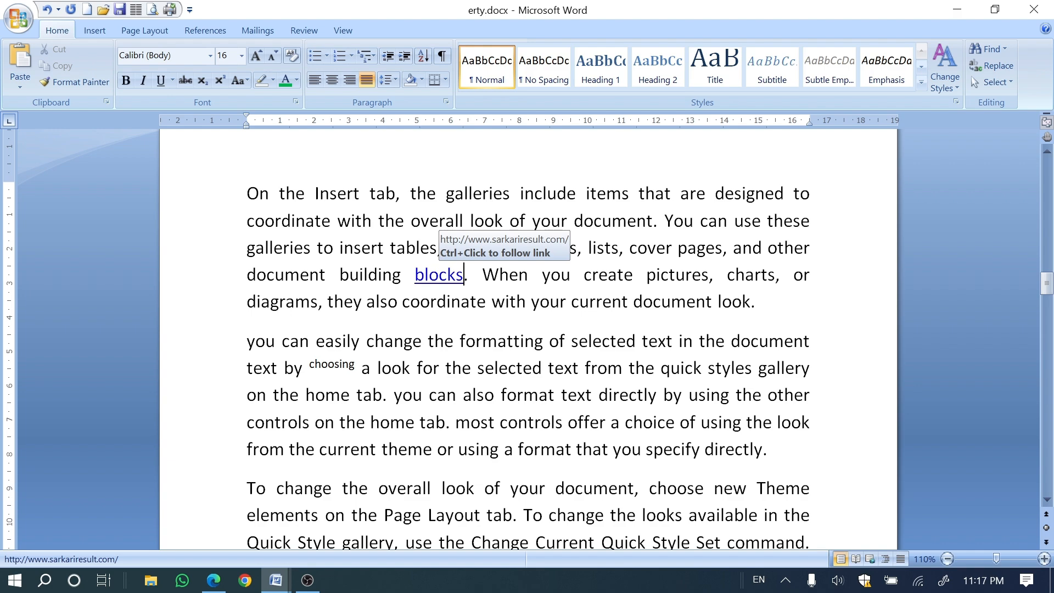
# - Follow the "blocks" hyperlink, look over the opened web page, and close its browser tab
pyautogui.click(428, 274)
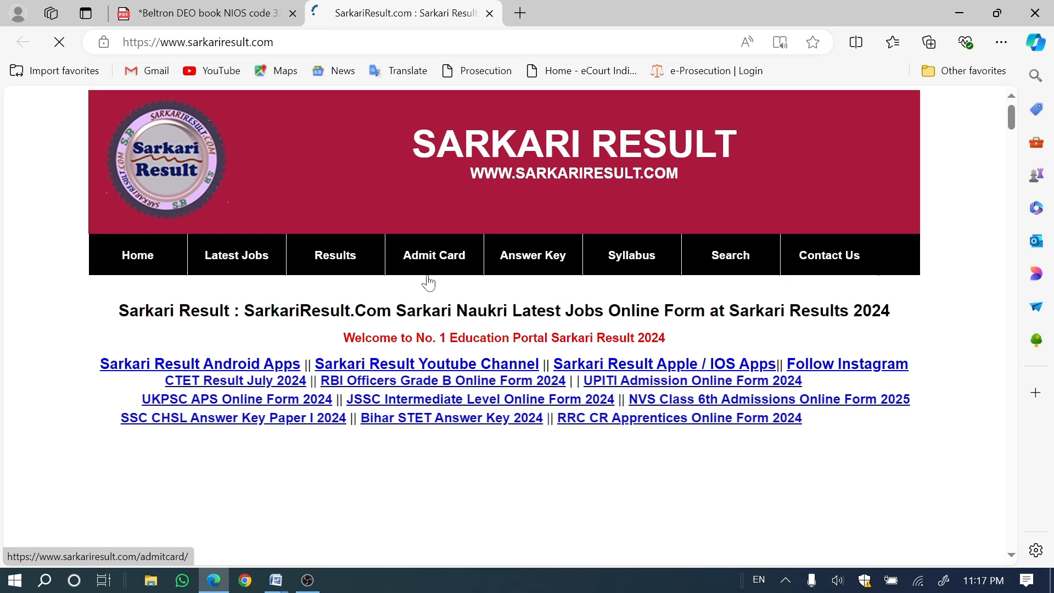
pyautogui.scroll(-10, 429, 283)
pyautogui.scroll(-7, 431, 281)
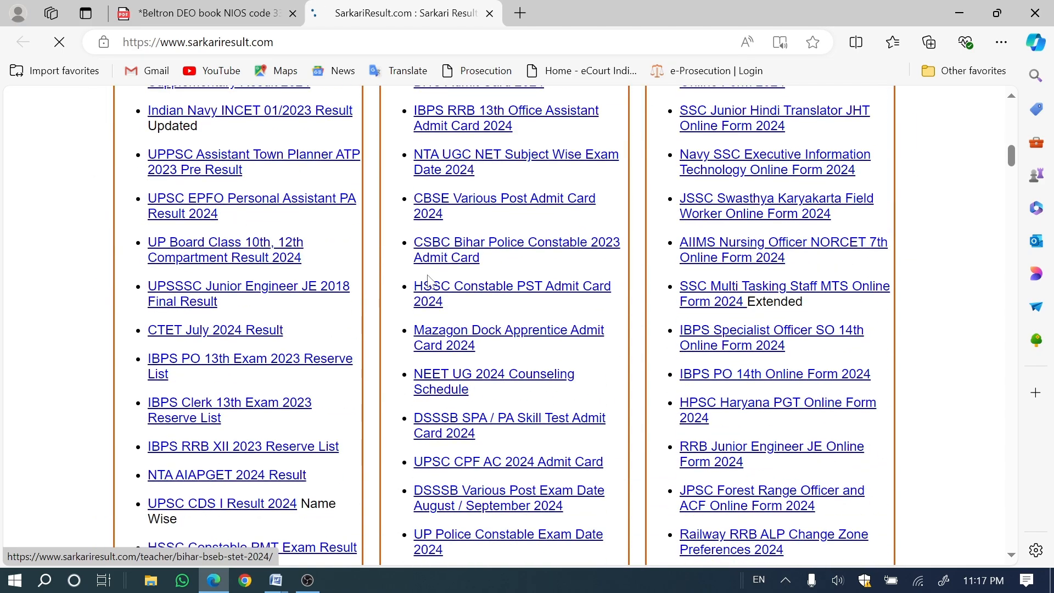
pyautogui.scroll(16, 430, 281)
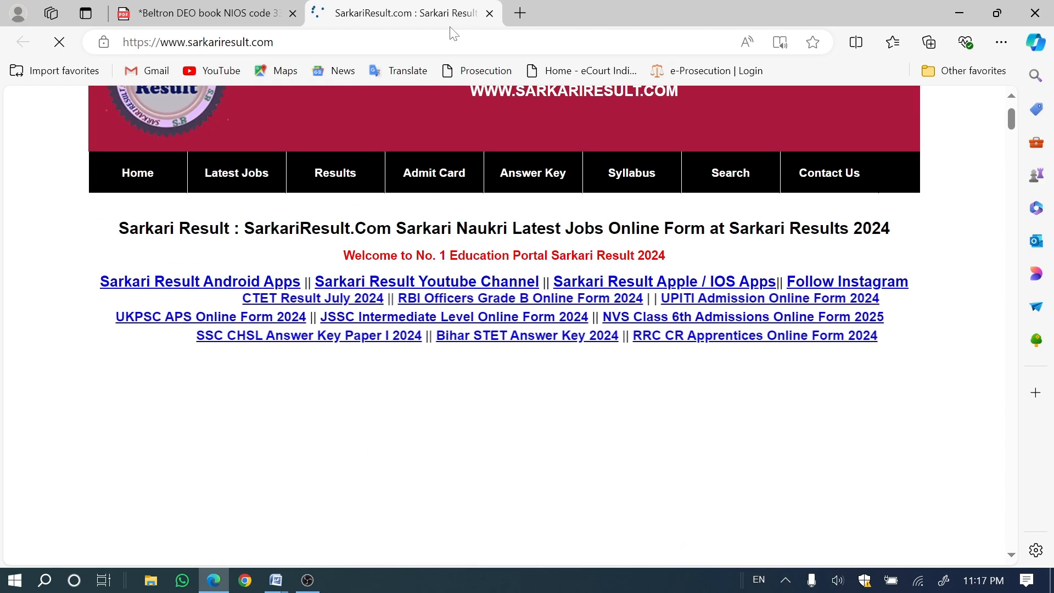
pyautogui.click(489, 14)
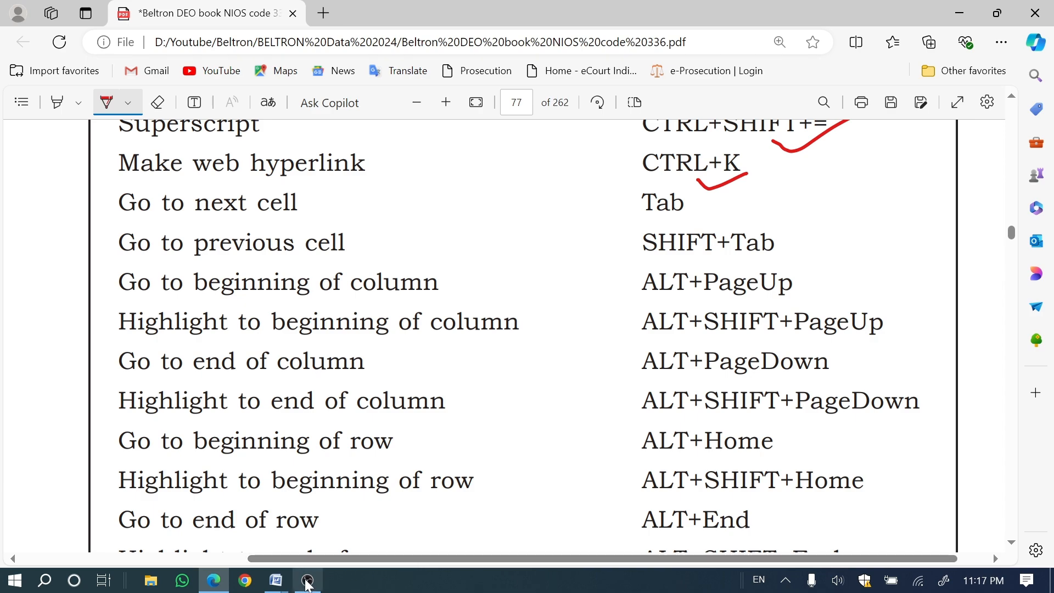
# - Switch to dd.docx, insert a table of seven columns and six rows below the text, and stretch it taller
pyautogui.click(275, 580)
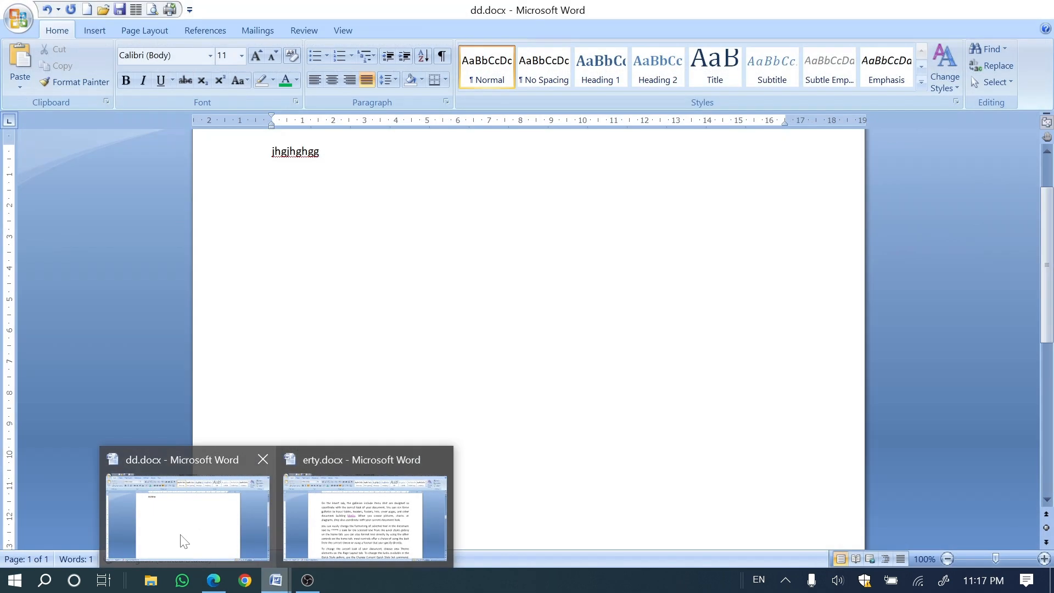
pyautogui.click(181, 527)
pyautogui.click(98, 30)
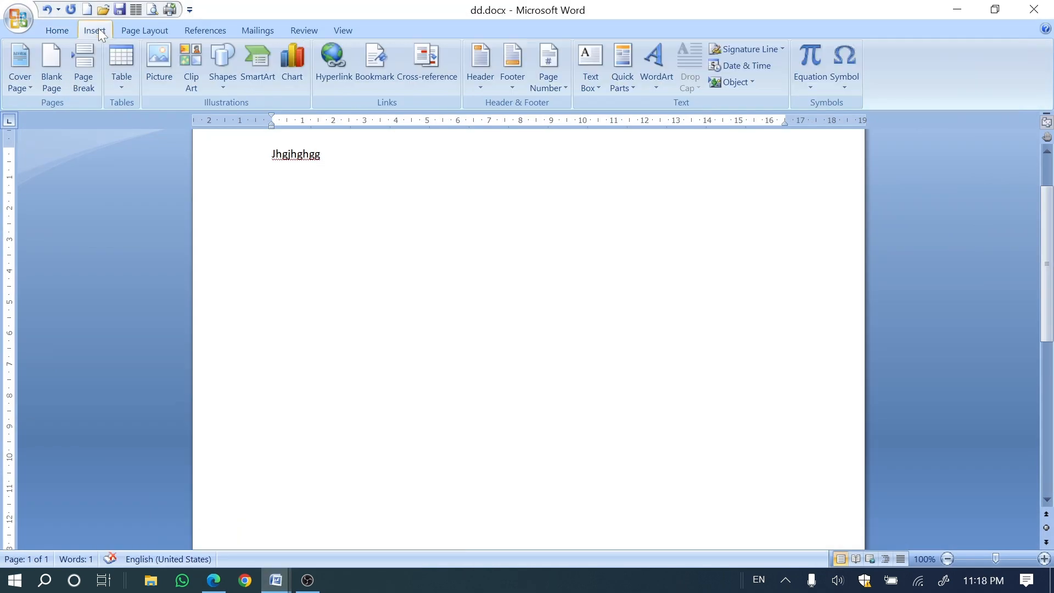
pyautogui.click(124, 78)
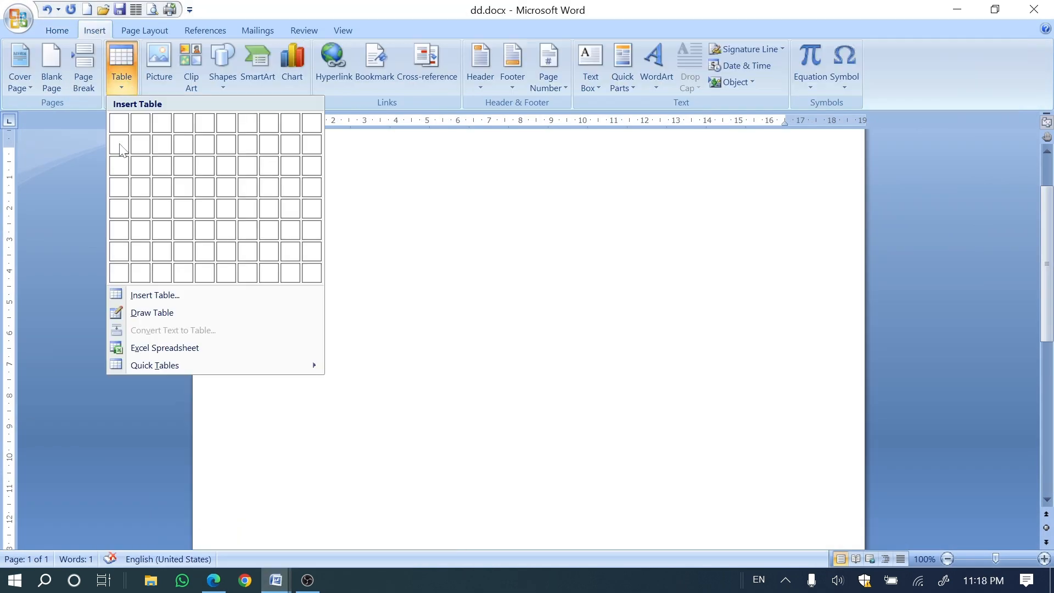
pyautogui.click(257, 235)
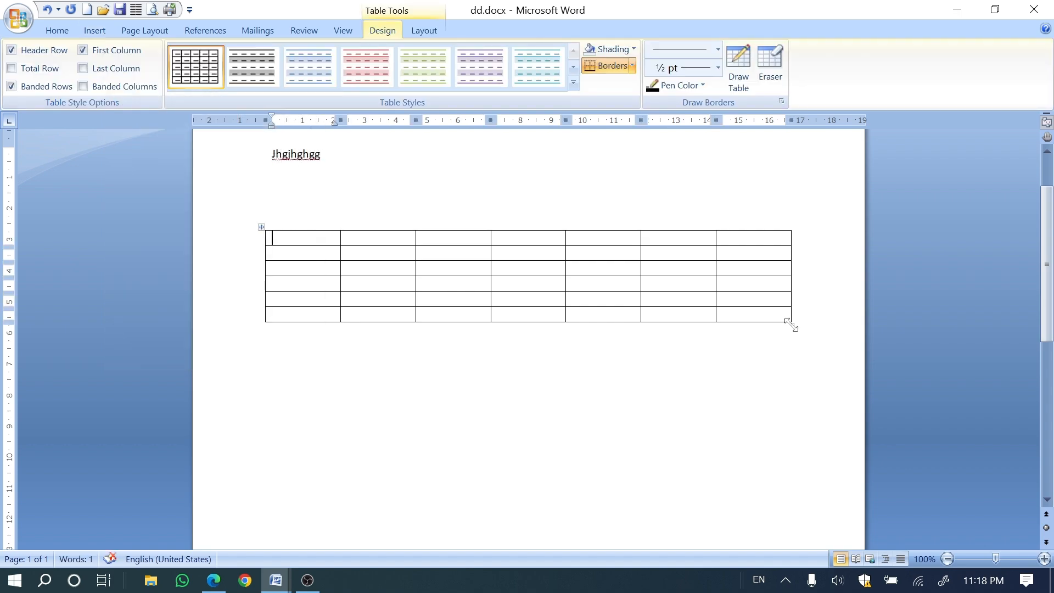
pyautogui.moveTo(792, 323); pyautogui.dragTo(795, 425)
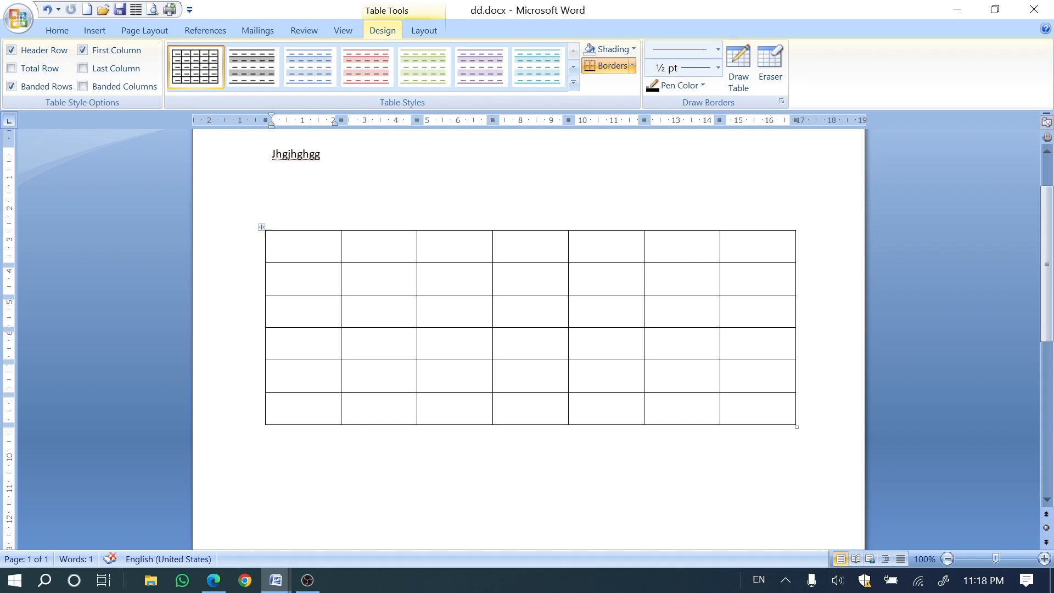
# - Switch to the PDF book and draw red tick marks on the Tab, SHIFT+Tab and ALT+PageUp shortcuts
pyautogui.click(215, 582)
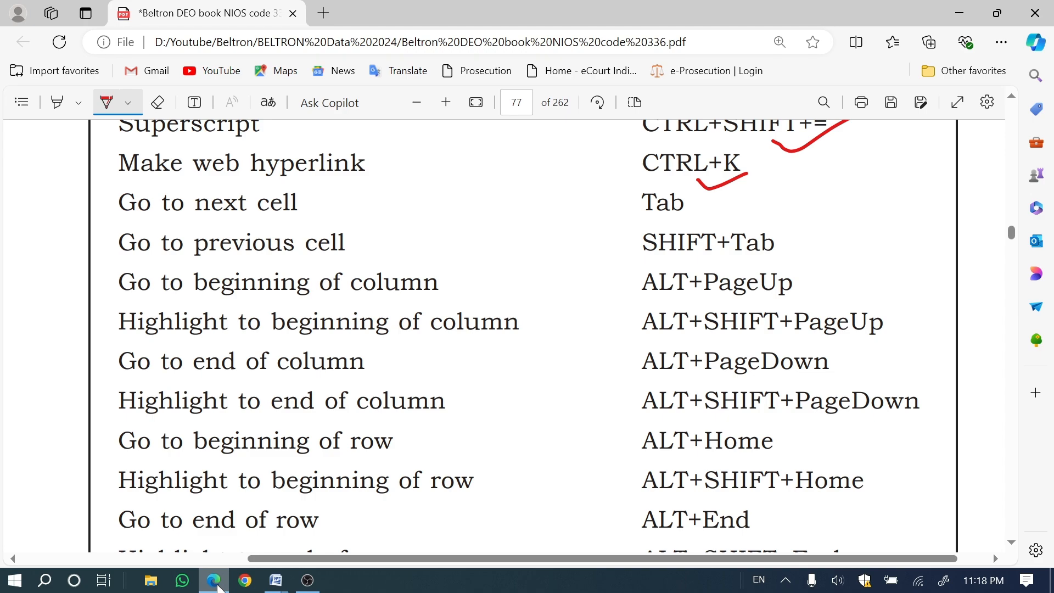
pyautogui.moveTo(675, 215); pyautogui.dragTo(745, 187)
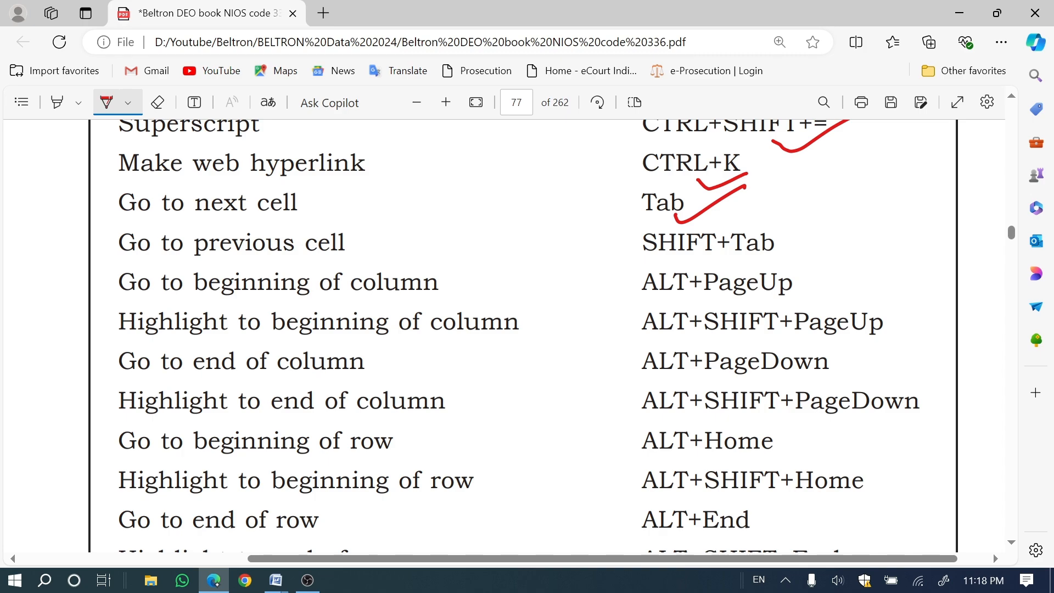
pyautogui.moveTo(741, 256); pyautogui.dragTo(821, 236)
pyautogui.moveTo(766, 294)
pyautogui.mouseDown()
pyautogui.moveTo(792, 293)
pyautogui.moveTo(837, 266)
pyautogui.mouseUp()
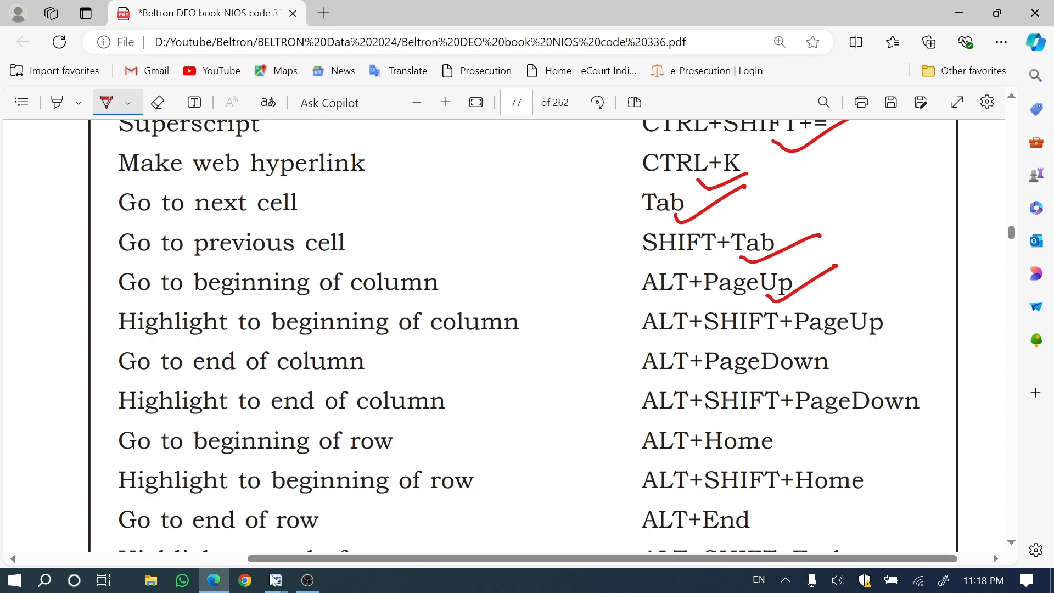
# - Return to dd.docx and move the cursor cell by cell forward and back along the table's first row, ending in the first cell
pyautogui.moveTo(276, 583)
pyautogui.click(236, 543)
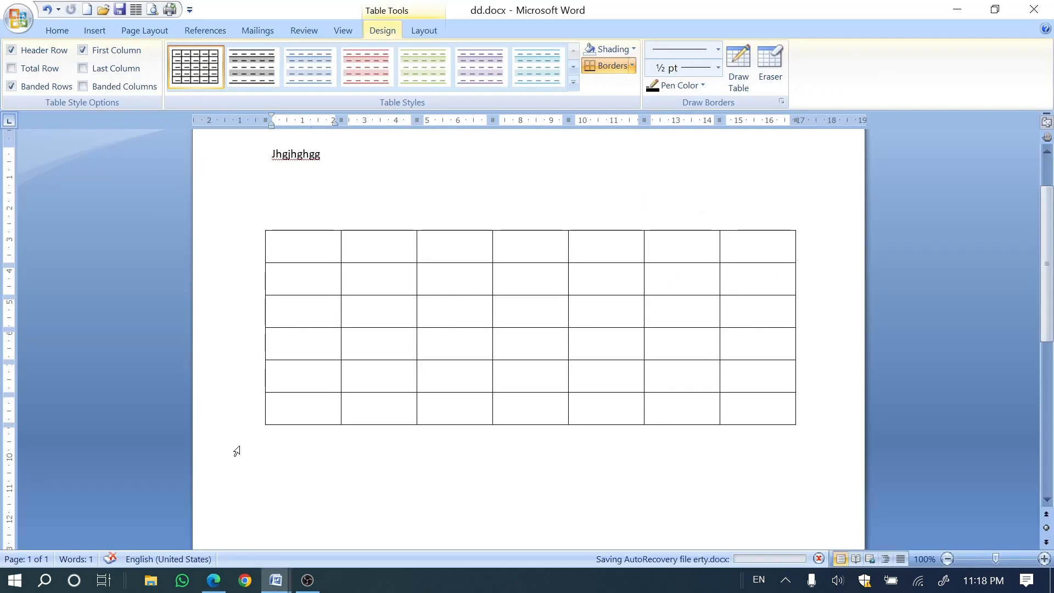
pyautogui.press('Tab')
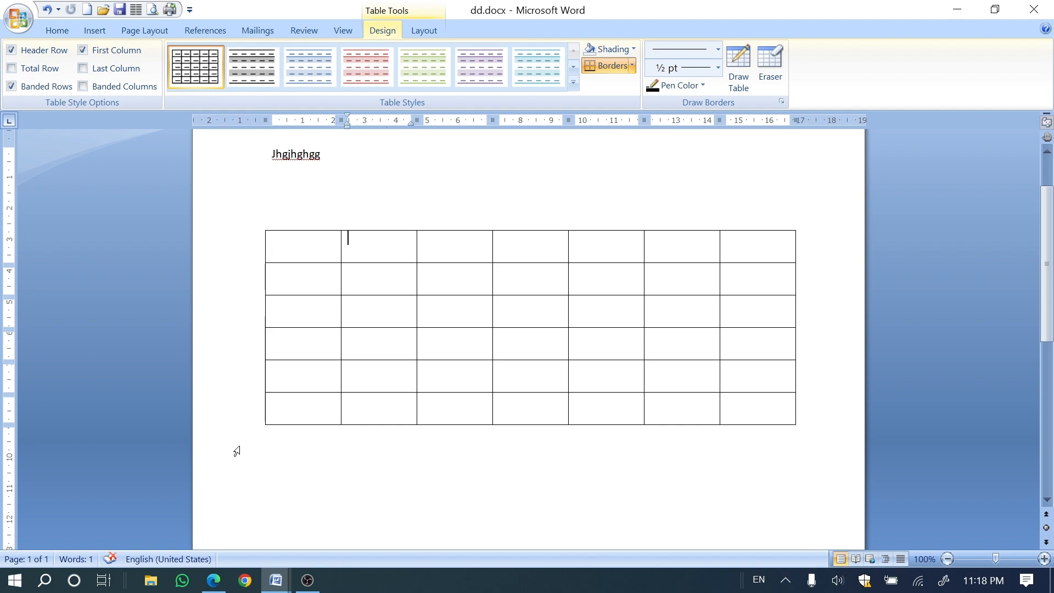
pyautogui.press('Tab')
pyautogui.press('Tab')
pyautogui.press('Tab')
pyautogui.hotkey('shift', 'Tab')
pyautogui.hotkey('shift', 'Tab')
pyautogui.hotkey('shift', 'Tab')
pyautogui.hotkey('shift', 'Tab')
pyautogui.press('Tab')
pyautogui.press('Tab')
pyautogui.press('Tab')
pyautogui.press('Tab')
pyautogui.hotkey('shift', 'Tab')
pyautogui.hotkey('shift', 'Tab')
pyautogui.hotkey('shift', 'Tab')
pyautogui.hotkey('shift', 'Tab')
# - Move the cursor to the fourth cell of the first row and go to the end of that column
pyautogui.press('Tab')
pyautogui.press('Tab')
pyautogui.press('Tab')
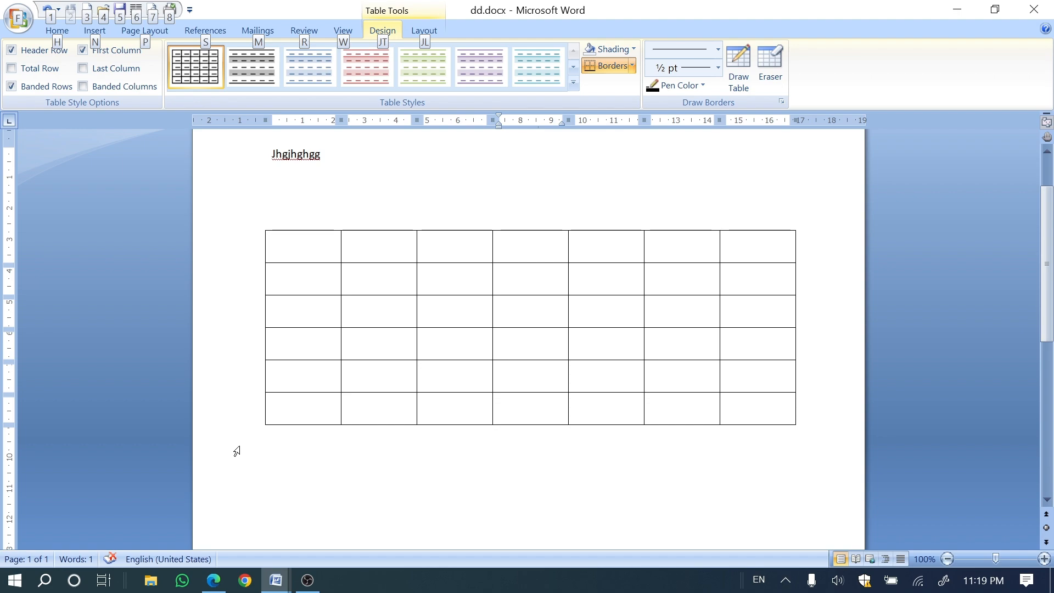
pyautogui.press('alt')
pyautogui.hotkey('alt', 'pagedown')
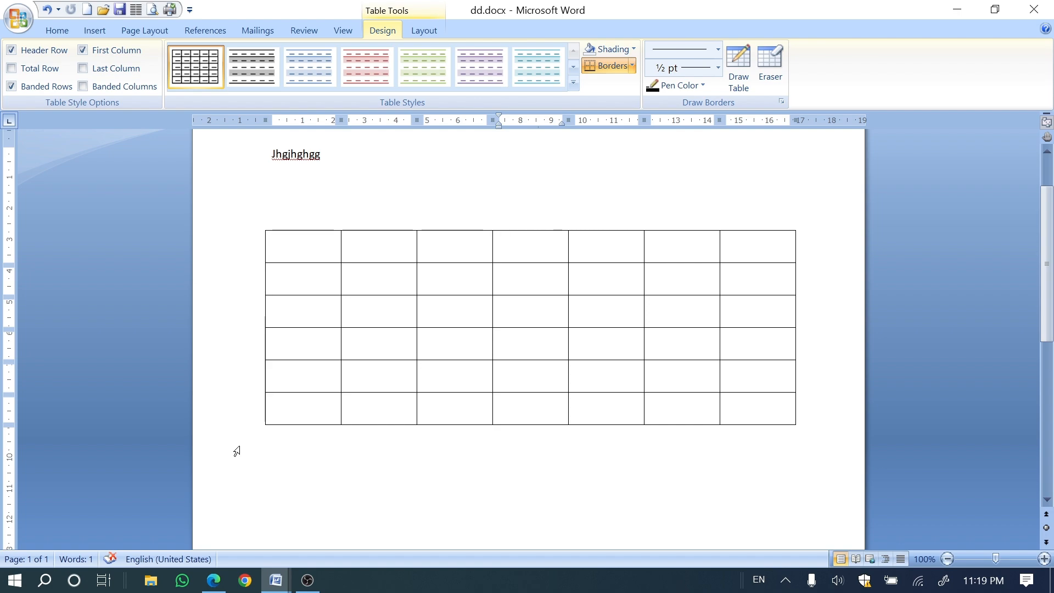
# - In the PDF book, handwrite "/ DOWN" and "end" on the "Go to beginning of column" line and tick the ALT+SHIFT+PageUp shortcut in red
pyautogui.hotkey('alt', 'Tab')
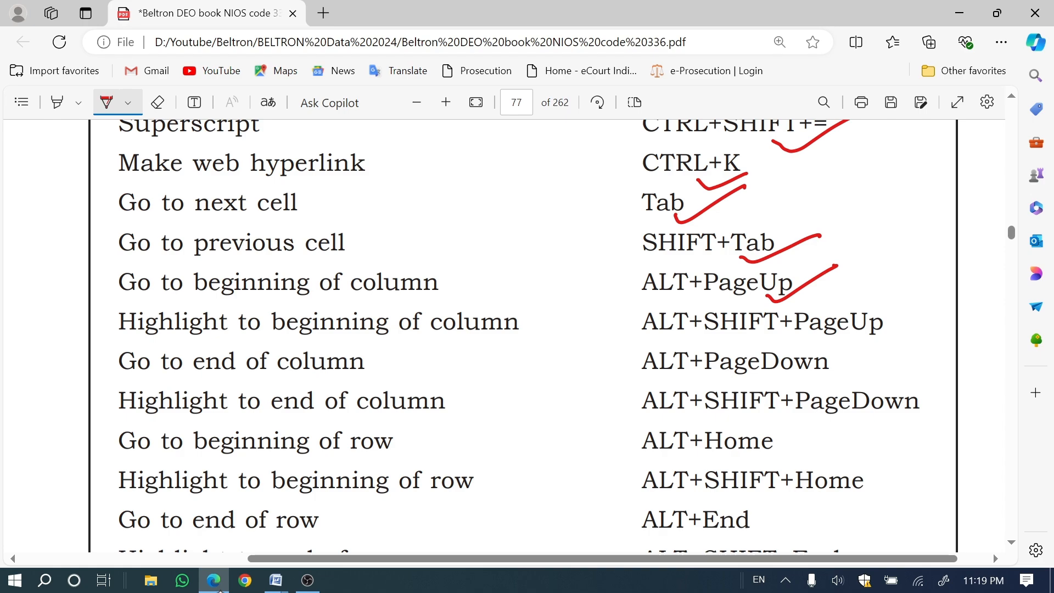
pyautogui.moveTo(852, 255); pyautogui.dragTo(820, 306)
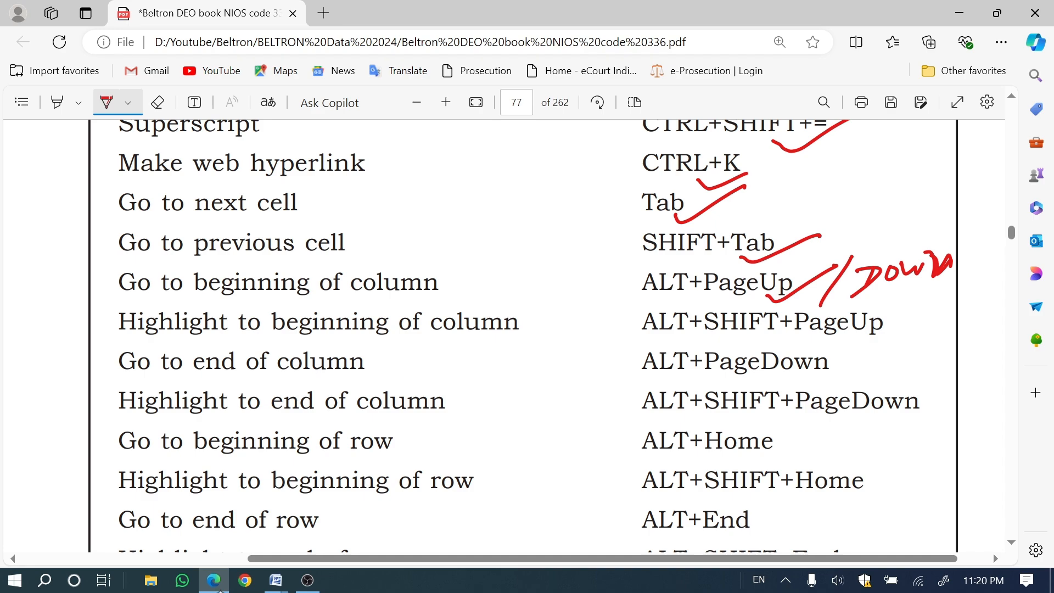
pyautogui.moveTo(239, 304); pyautogui.dragTo(297, 295)
pyautogui.moveTo(273, 305); pyautogui.dragTo(329, 289)
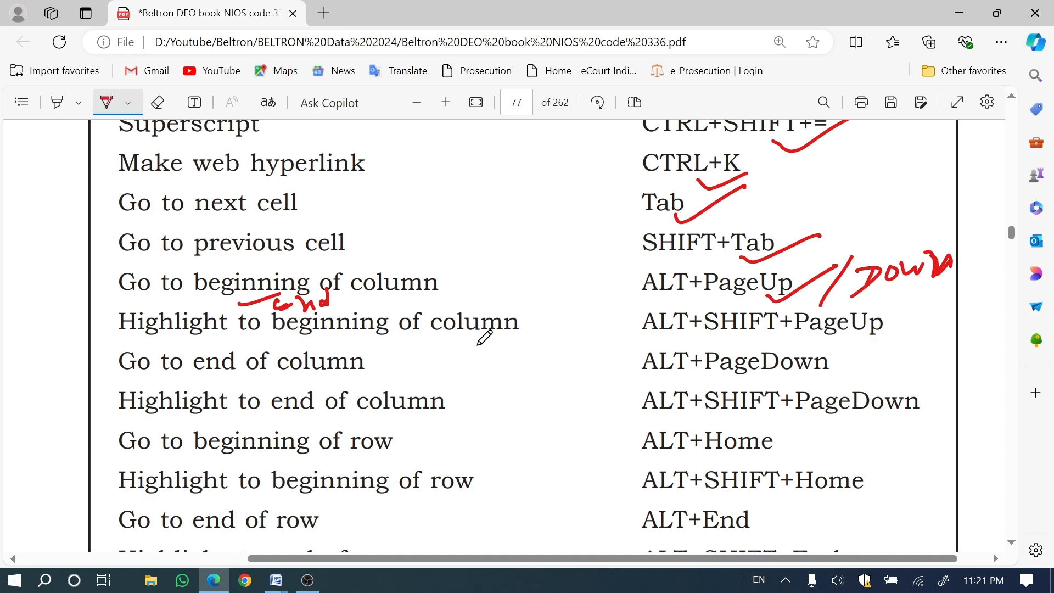
pyautogui.moveTo(835, 335); pyautogui.dragTo(910, 313)
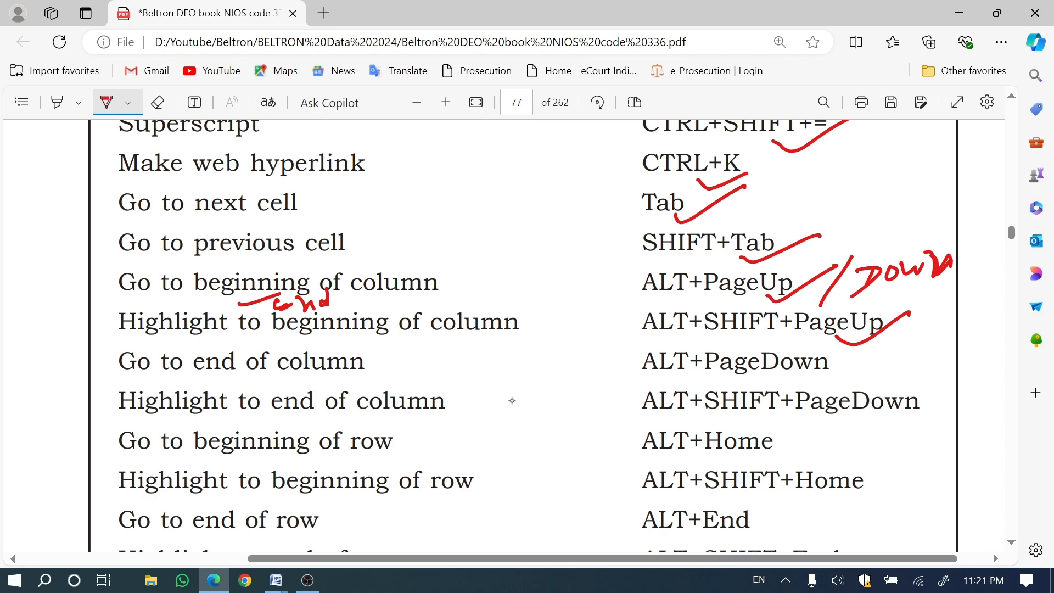
# - Return to dd.docx and extend the selection from the fourth cell of the first row down through the whole column
pyautogui.moveTo(275, 580)
pyautogui.click(362, 505)
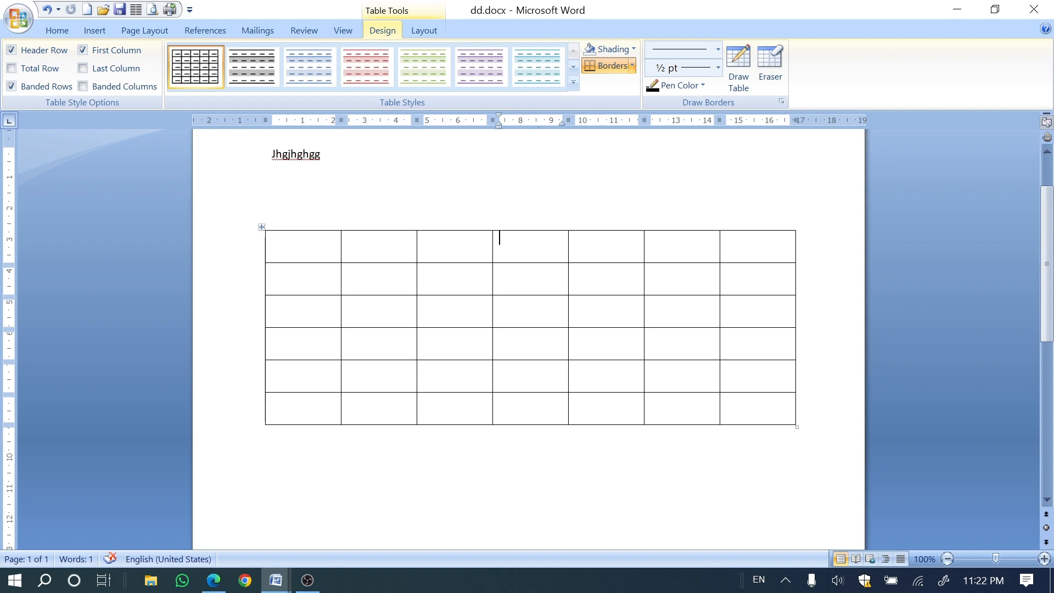
pyautogui.hotkey('shift', 'Right')
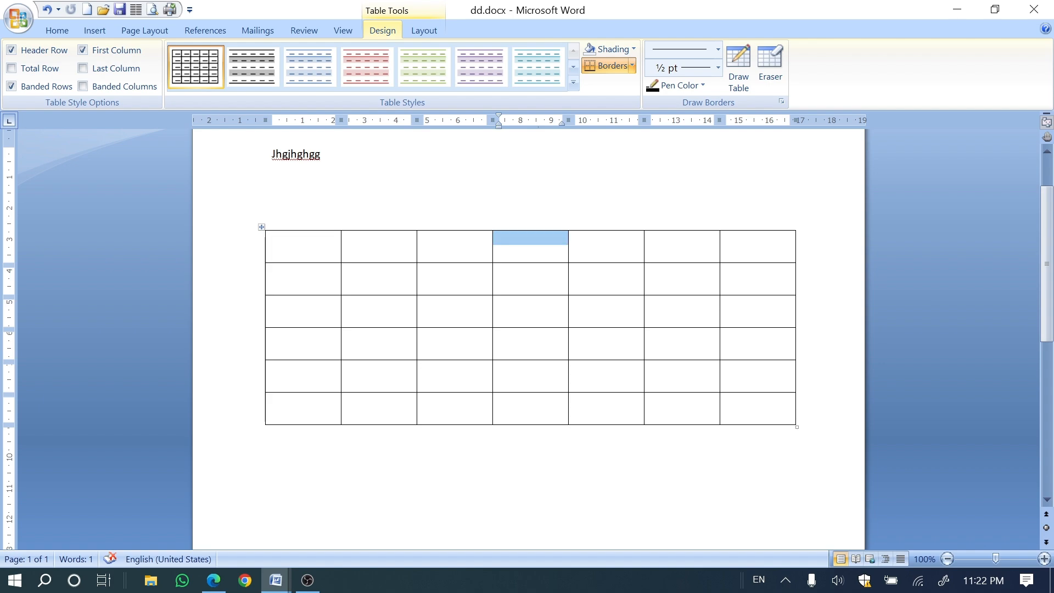
pyautogui.hotkey('shift', 'Down')
pyautogui.hotkey('shift', 'Down')
pyautogui.hotkey('shift', 'Down')
pyautogui.hotkey('shift', 'Down')
pyautogui.hotkey('shift', 'Down')
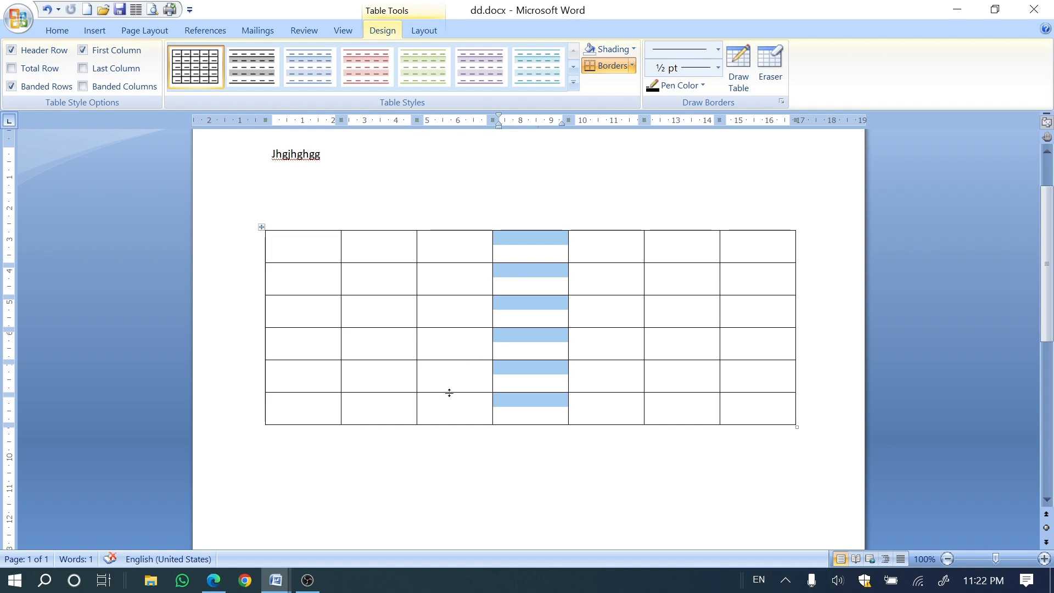
# - Place the cursor in the third column's fifth row and highlight up to the beginning of the column
pyautogui.click(423, 364)
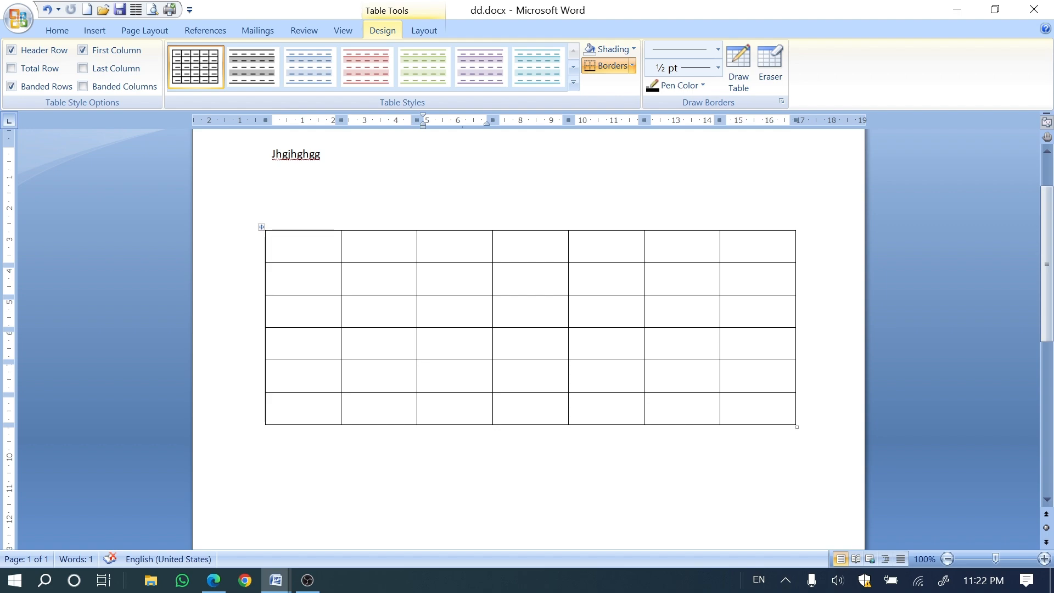
pyautogui.hotkey('alt', 'shift', 'pageup')
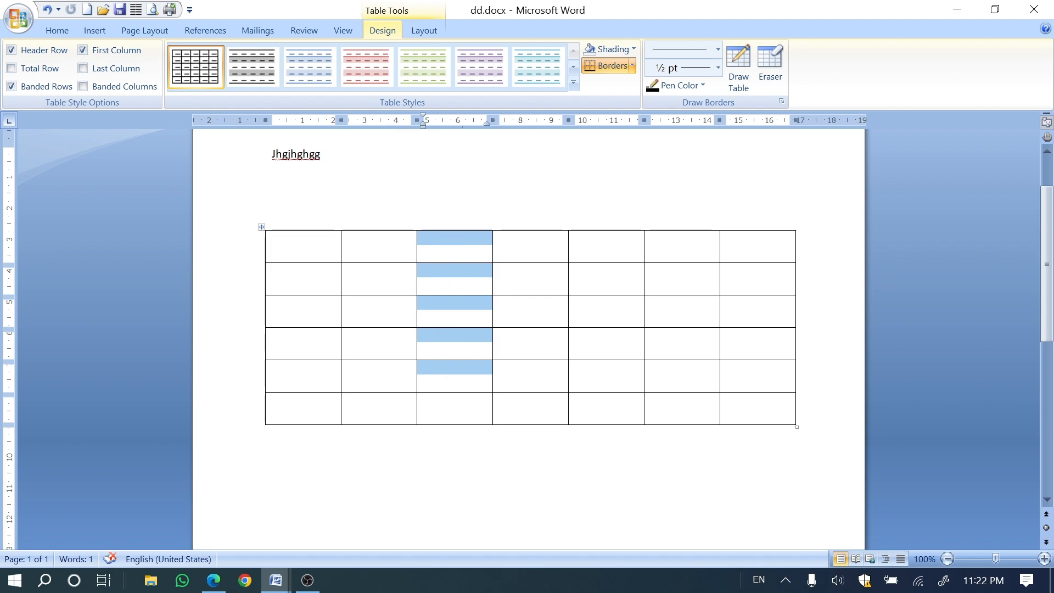
# - Place the cursor in the fifth column's third row and highlight down to the end of the column
pyautogui.click(584, 289)
pyautogui.press('Down')
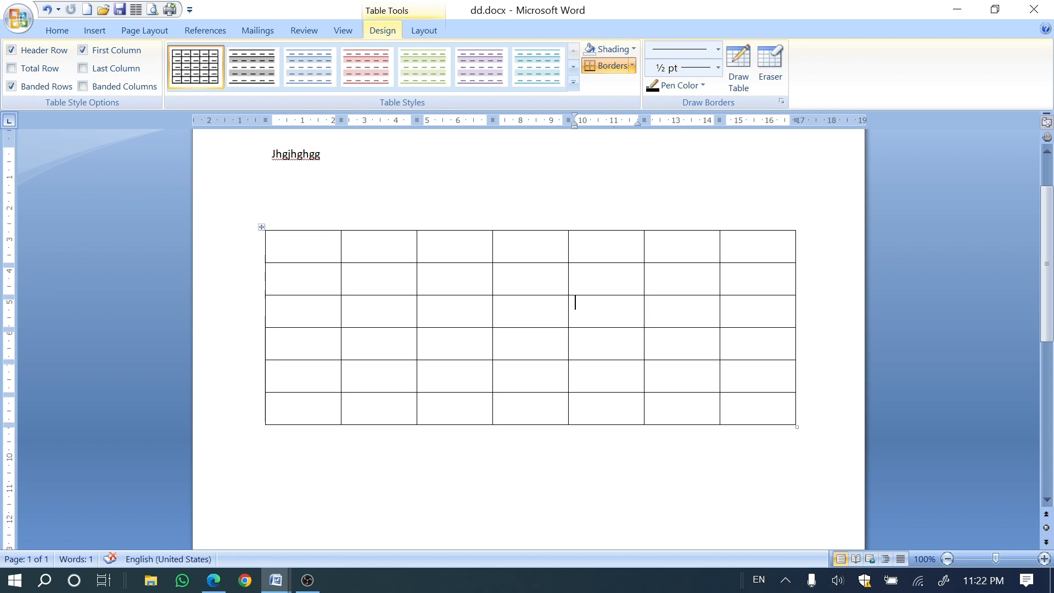
pyautogui.hotkey('shift', 'Down')
pyautogui.hotkey('shift', 'Down')
pyautogui.hotkey('shift', 'Down')
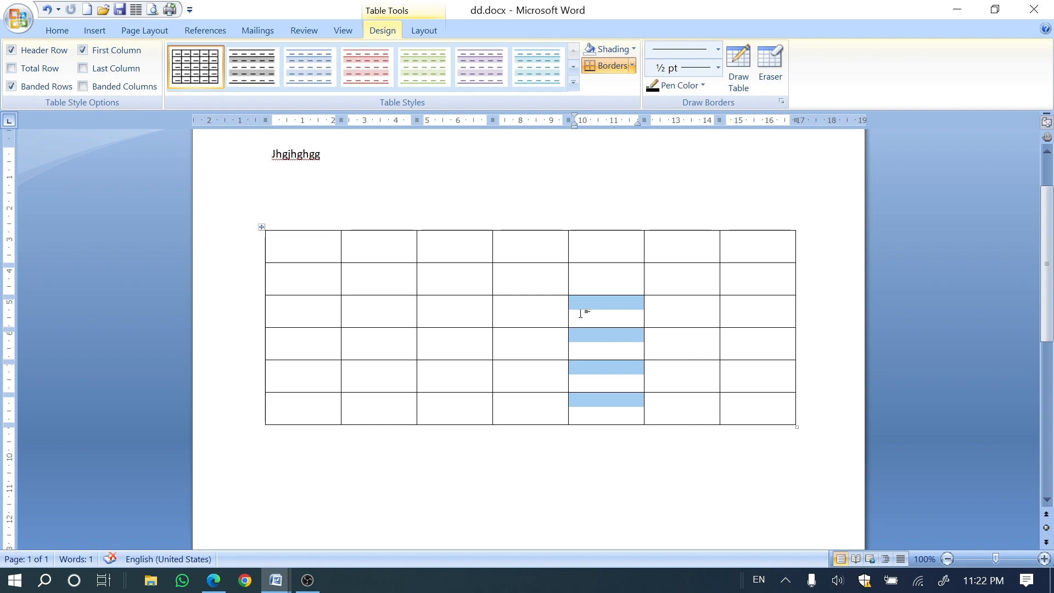
# - Switch to the PDF book, handwrite "/ DOWN" beside ALT+SHIFT+PageUp and tick the ALT+PageDown shortcut in red
pyautogui.click(218, 586)
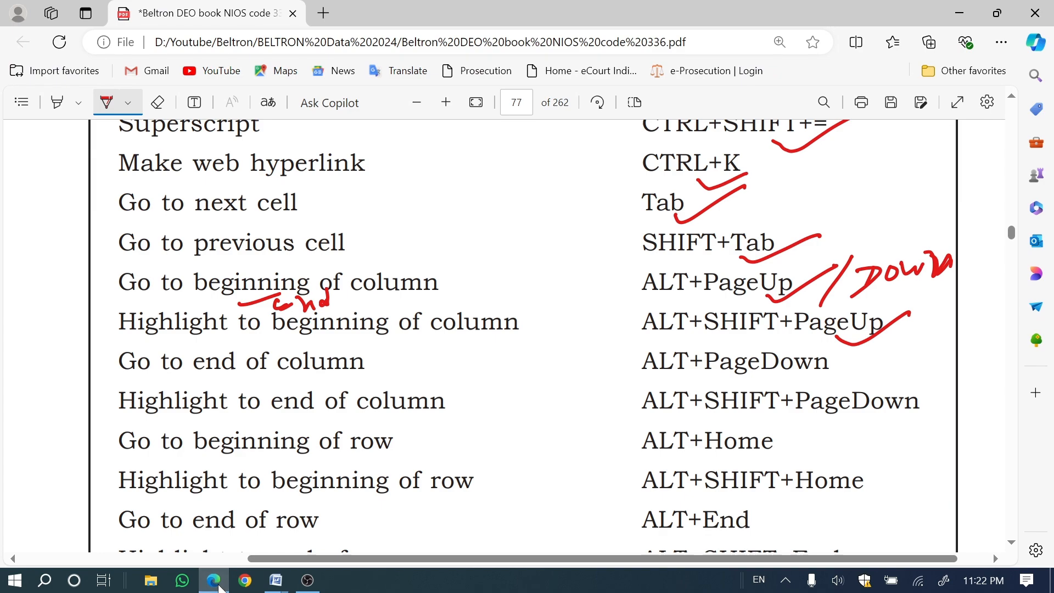
pyautogui.moveTo(916, 306); pyautogui.dragTo(894, 348)
pyautogui.moveTo(932, 317)
pyautogui.mouseDown()
pyautogui.moveTo(918, 351)
pyautogui.moveTo(956, 330)
pyautogui.moveTo(992, 334)
pyautogui.moveTo(1005, 310)
pyautogui.mouseUp()
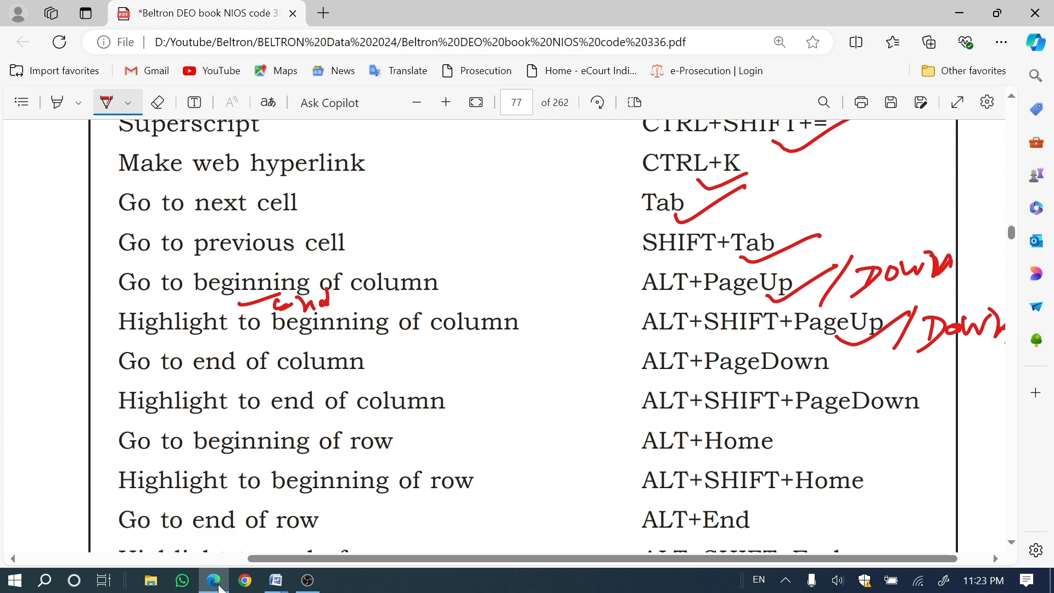
pyautogui.moveTo(816, 374); pyautogui.dragTo(852, 360)
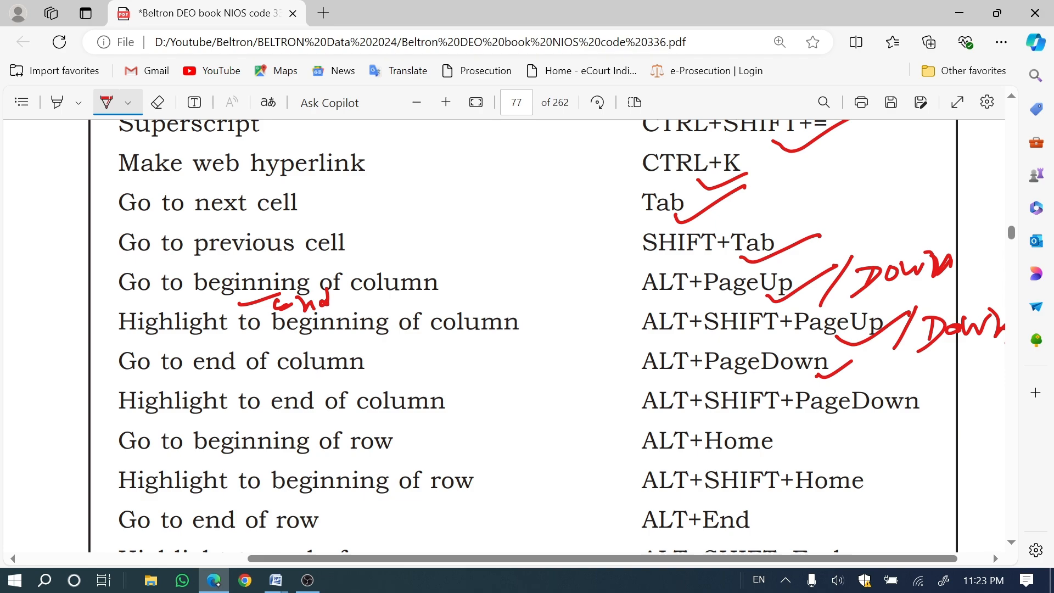
# - Mark the ALT, PageUp and PageDown keys in red and underline "end of column" on the ALT+SHIFT+PageDown line
pyautogui.moveTo(635, 292); pyautogui.dragTo(614, 295)
pyautogui.moveTo(632, 385); pyautogui.dragTo(657, 388)
pyautogui.moveTo(864, 334)
pyautogui.mouseDown()
pyautogui.moveTo(836, 338)
pyautogui.moveTo(866, 341)
pyautogui.mouseUp()
pyautogui.moveTo(809, 418); pyautogui.dragTo(849, 420)
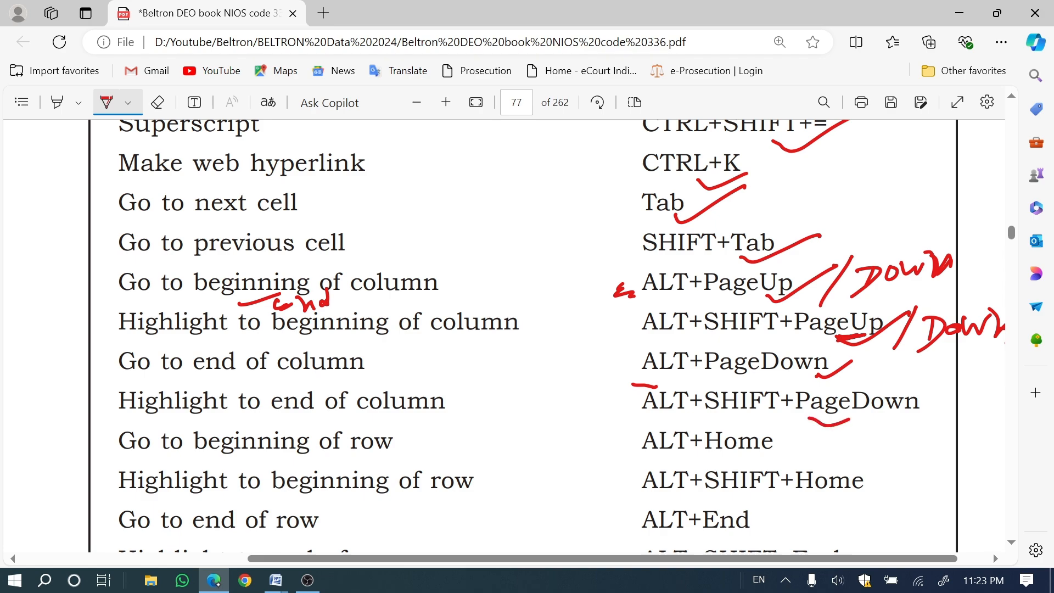
pyautogui.moveTo(266, 420); pyautogui.dragTo(435, 427)
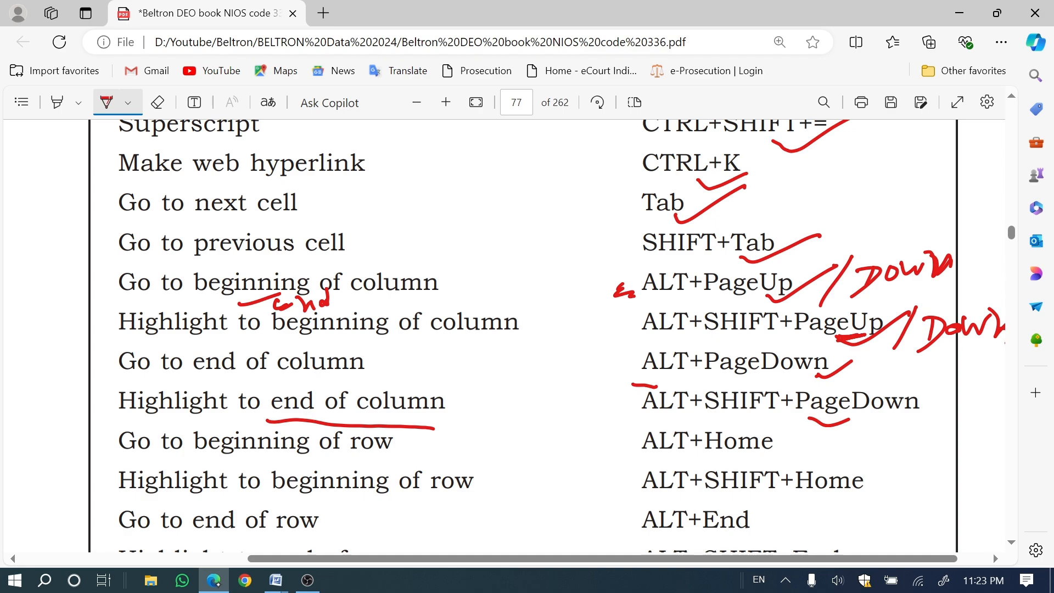
pyautogui.moveTo(879, 426); pyautogui.dragTo(919, 407)
# - Erase the handwritten "end" and "DOWN" notes from the two "beginning of column" lines
pyautogui.click(158, 102)
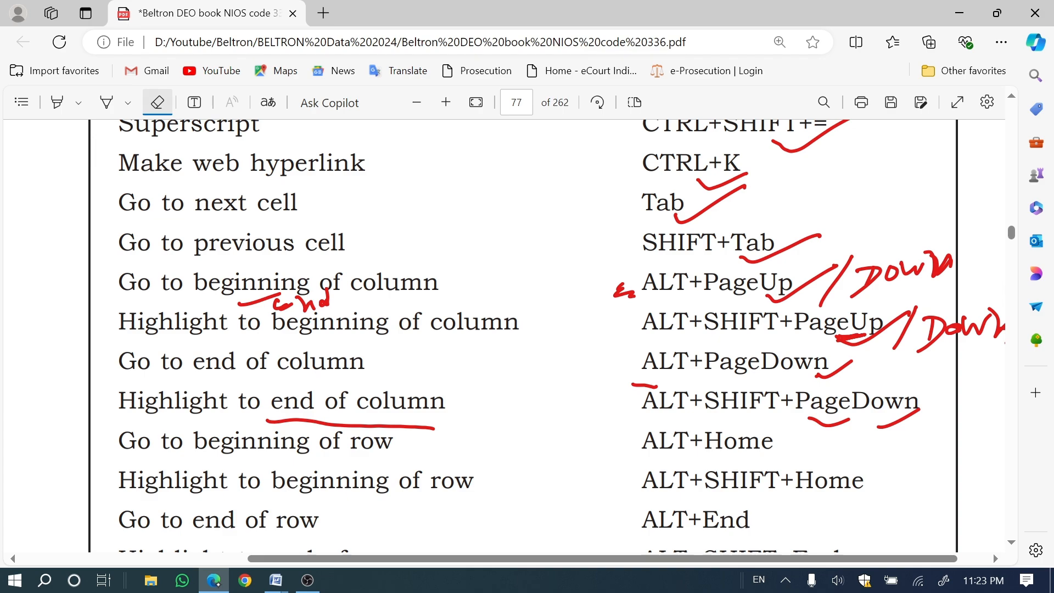
pyautogui.moveTo(239, 302); pyautogui.dragTo(330, 297)
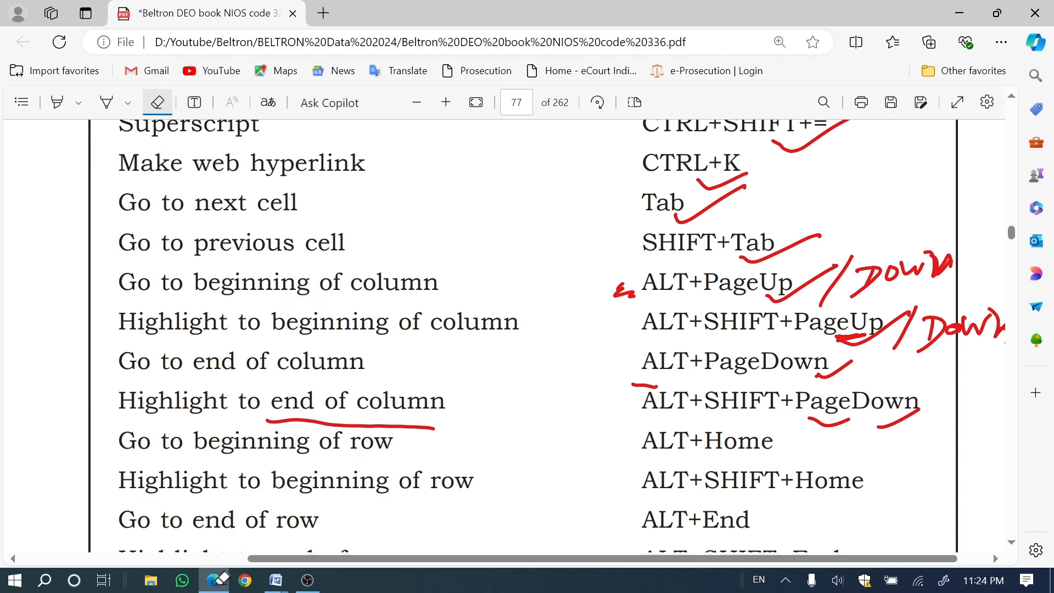
pyautogui.moveTo(939, 335)
pyautogui.mouseDown()
pyautogui.moveTo(949, 329)
pyautogui.moveTo(886, 331)
pyautogui.mouseUp()
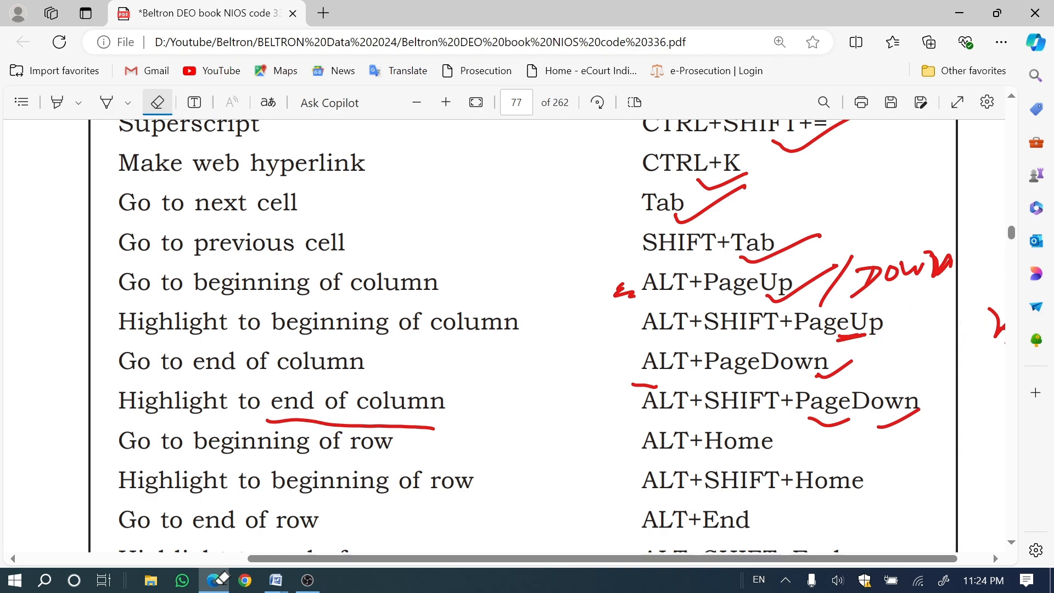
pyautogui.moveTo(919, 269); pyautogui.dragTo(866, 277)
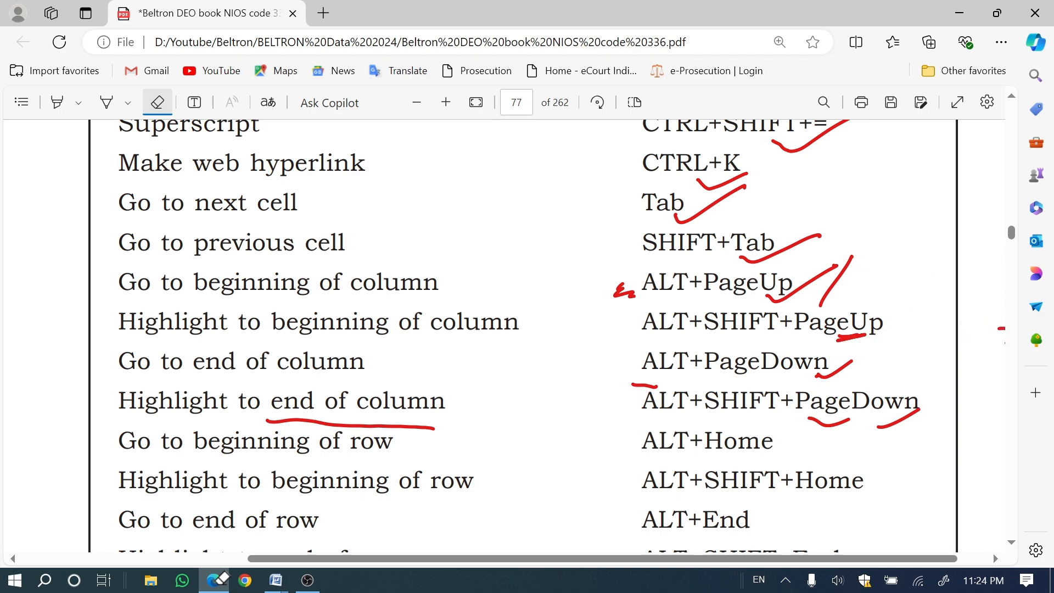
# - Return to dd.docx, place the cursor in the second column's fifth row and jump between the row's beginning and end twice
pyautogui.click(276, 580)
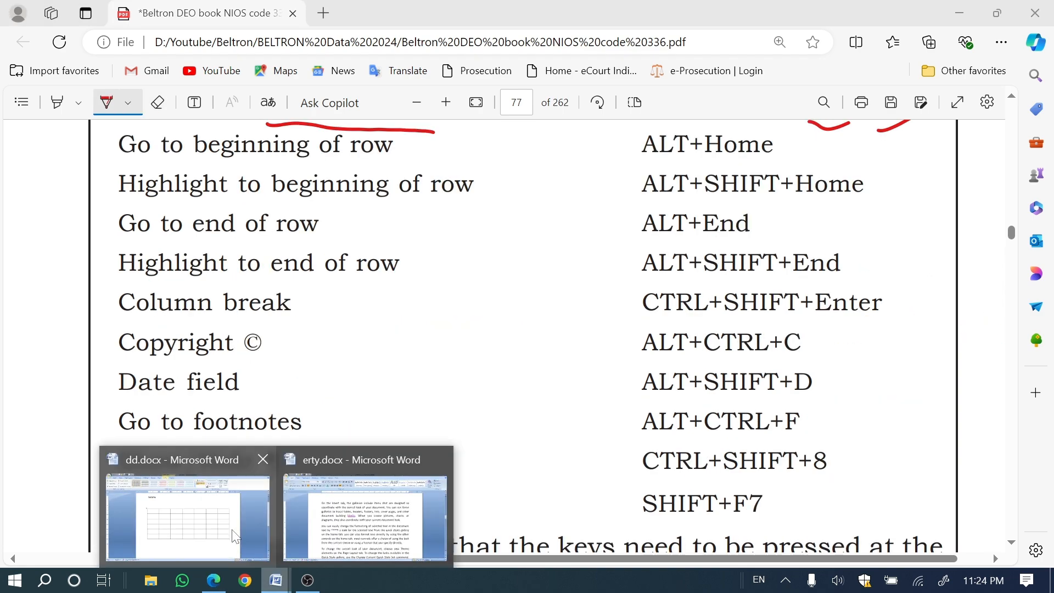
pyautogui.click(235, 536)
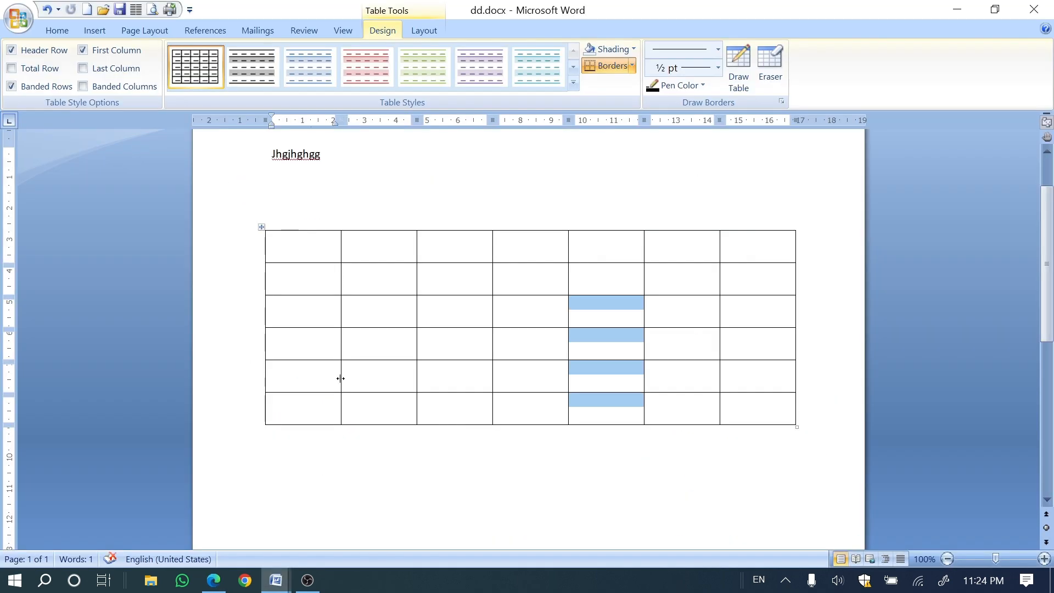
pyautogui.click(375, 376)
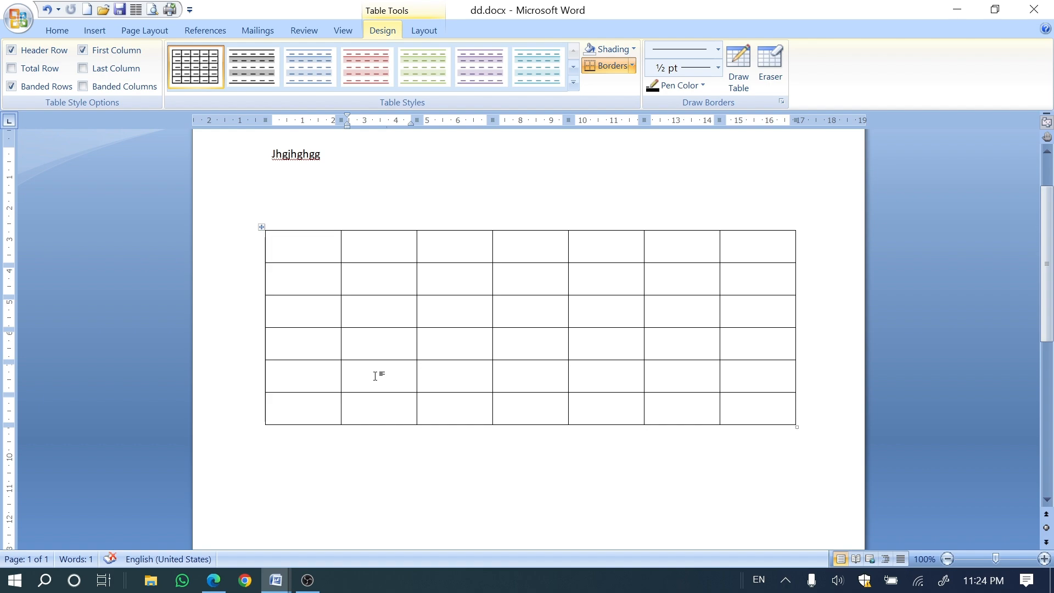
pyautogui.press('alt')
pyautogui.hotkey('alt', 'Home')
pyautogui.hotkey('alt', 'End')
pyautogui.hotkey('alt', 'Home')
pyautogui.hotkey('alt', 'End')
# - In the PDF book, tick the ALT+Home and ALT+End shortcuts in red
pyautogui.hotkey('alt', 'Tab')
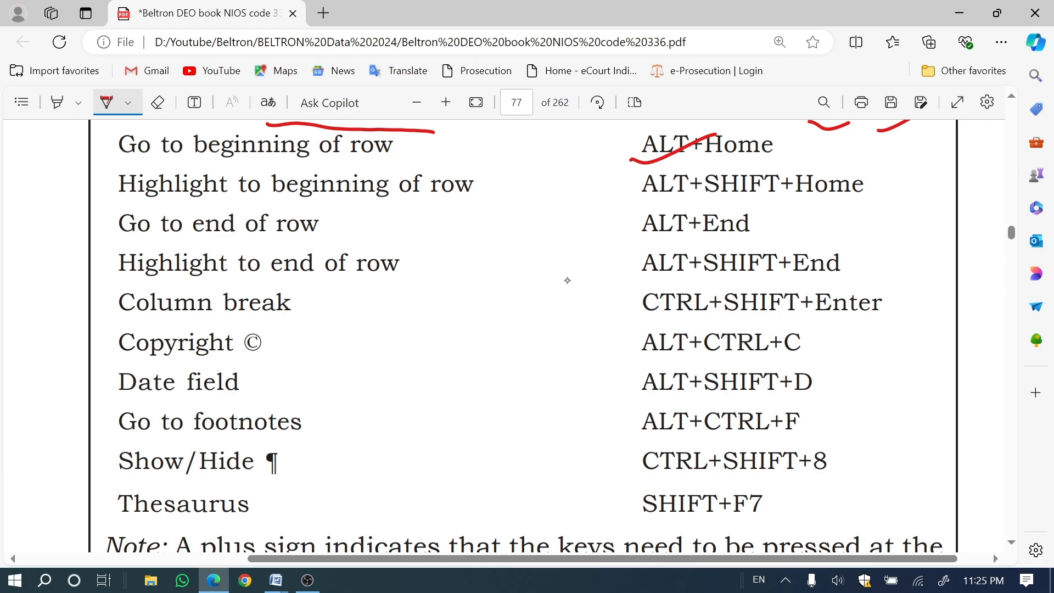
pyautogui.moveTo(685, 235); pyautogui.dragTo(763, 223)
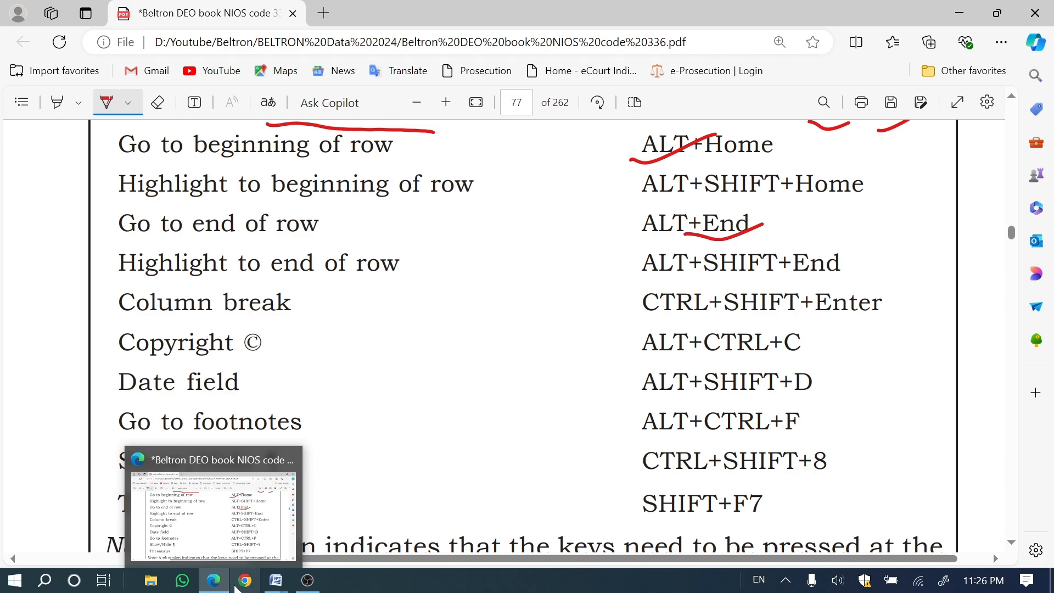
# - Return to dd.docx and highlight from the third cell of the fourth row to the beginning of the row
pyautogui.moveTo(264, 574)
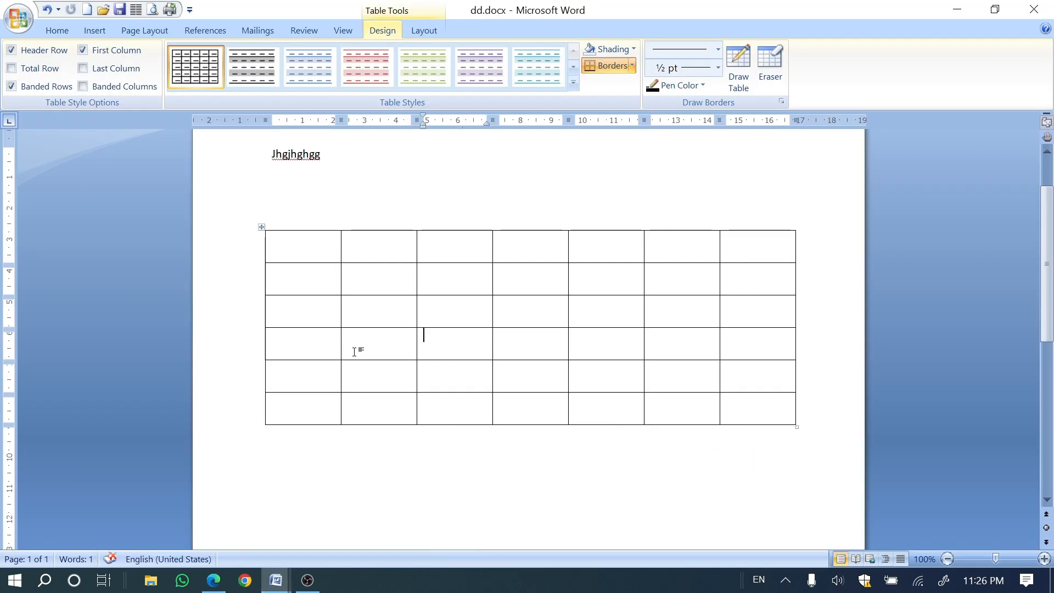
pyautogui.hotkey('shift', 'Left')
pyautogui.hotkey('shift', 'Left')
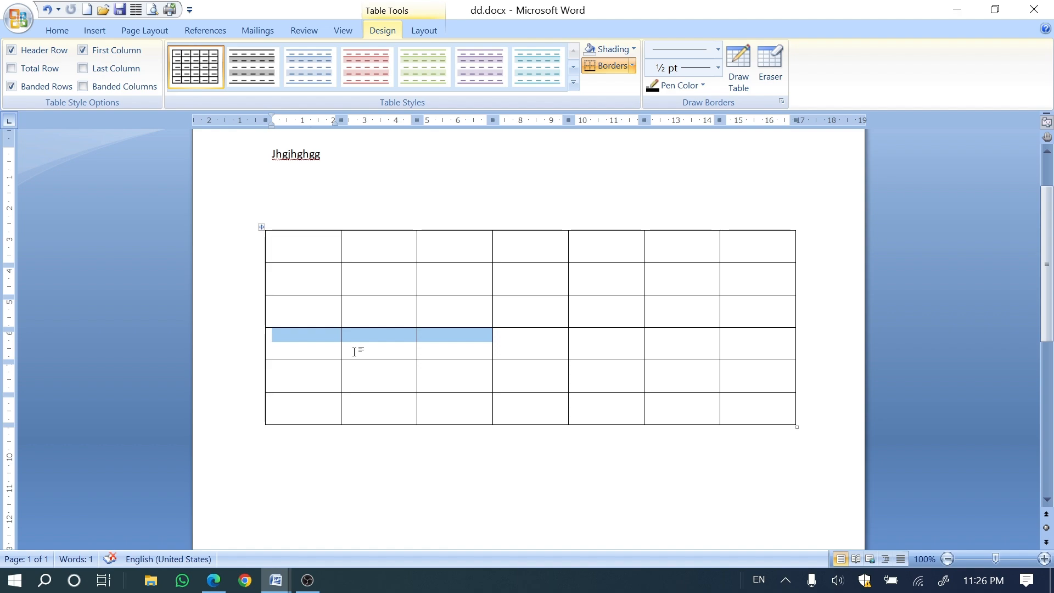
pyautogui.hotkey('shift', 'Left')
pyautogui.hotkey('shift', 'Left')
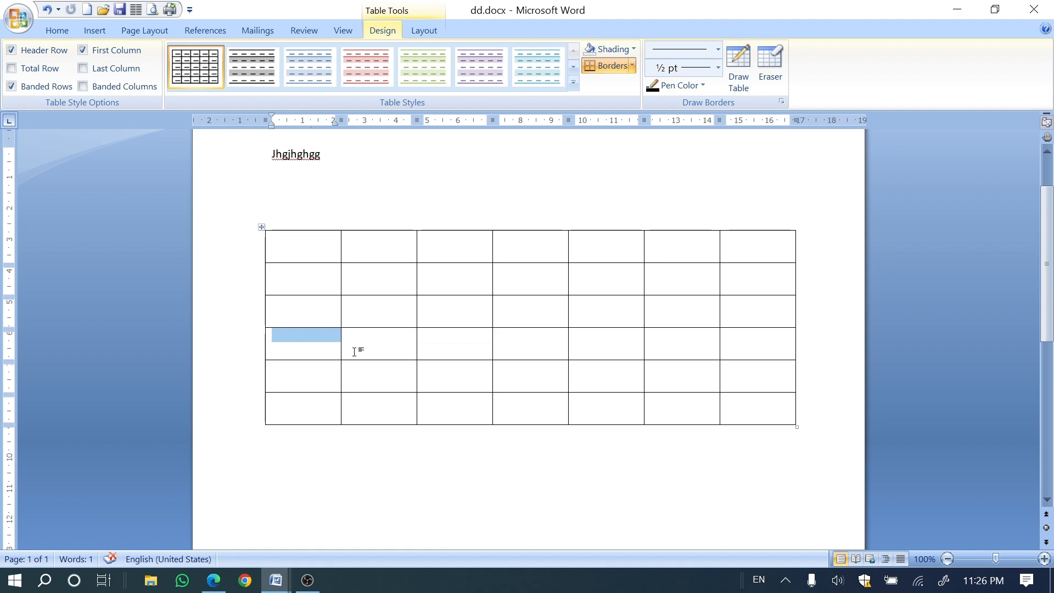
# - Extend the selection from the fourth row's first cell through to the end of the row
pyautogui.hotkey('shift', 'Right')
pyautogui.hotkey('shift', 'Right')
pyautogui.hotkey('shift', 'Right')
pyautogui.hotkey('shift', 'Right')
pyautogui.hotkey('shift', 'Right')
pyautogui.hotkey('shift', 'Right')
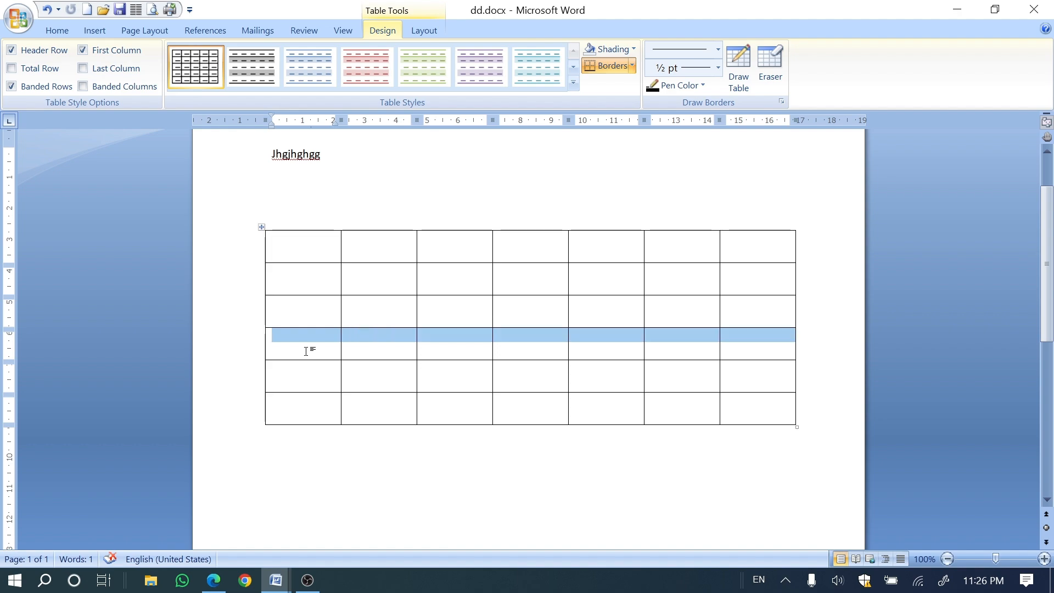
# - In the PDF book, tick the ALT+SHIFT+End shortcut for highlighting to the end of the row
pyautogui.click(229, 579)
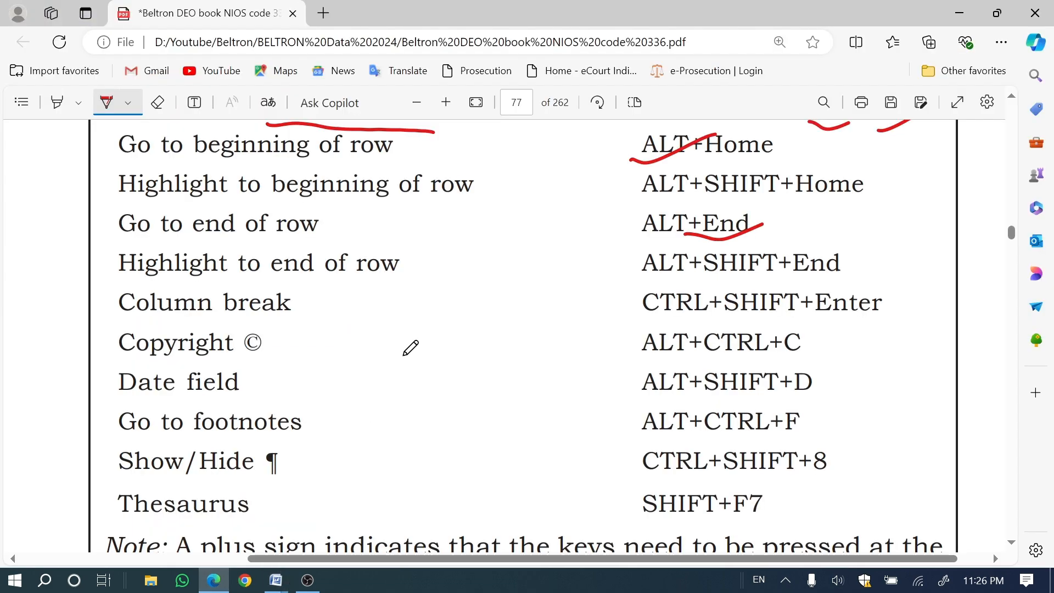
pyautogui.moveTo(809, 278); pyautogui.dragTo(889, 248)
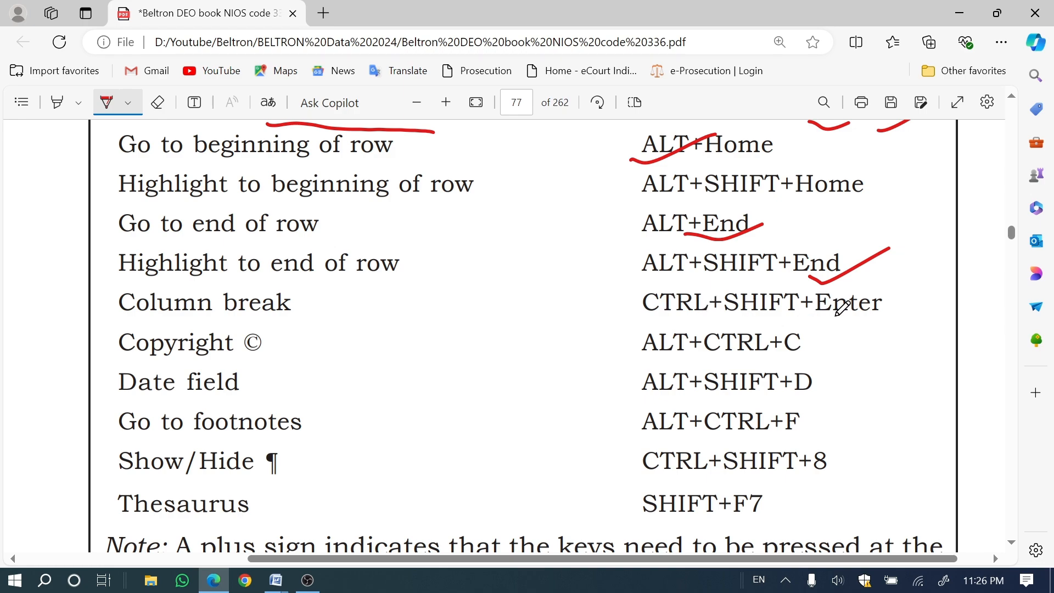
# - Switch to erty.docx, lay out the whole text in three columns and place the cursor before "items" in the first column
pyautogui.click(276, 581)
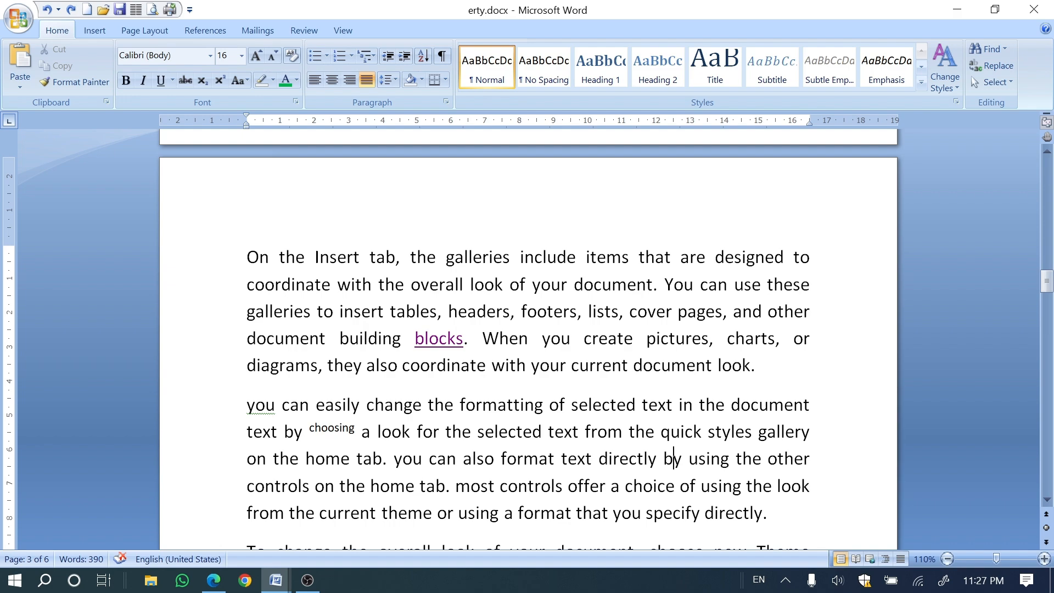
pyautogui.hotkey('ctrl', 'a')
pyautogui.press('Delete')
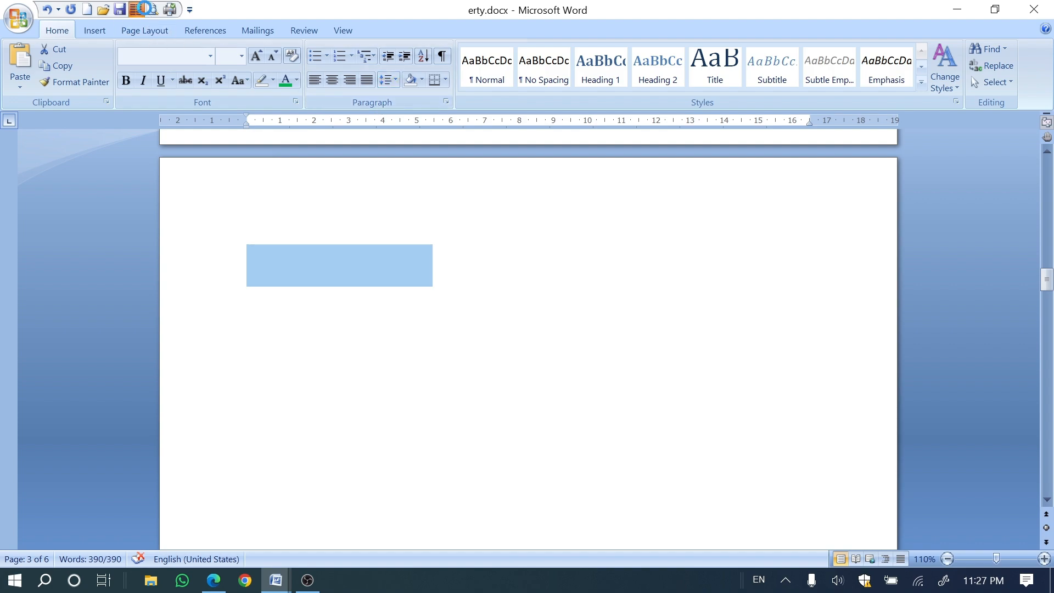
pyautogui.click(136, 9)
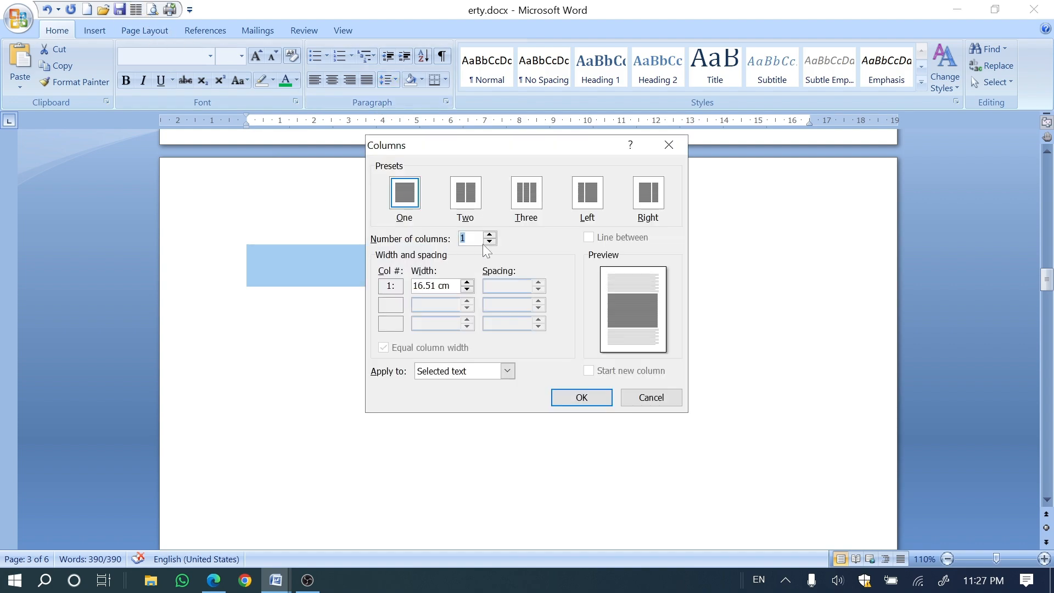
pyautogui.click(581, 397)
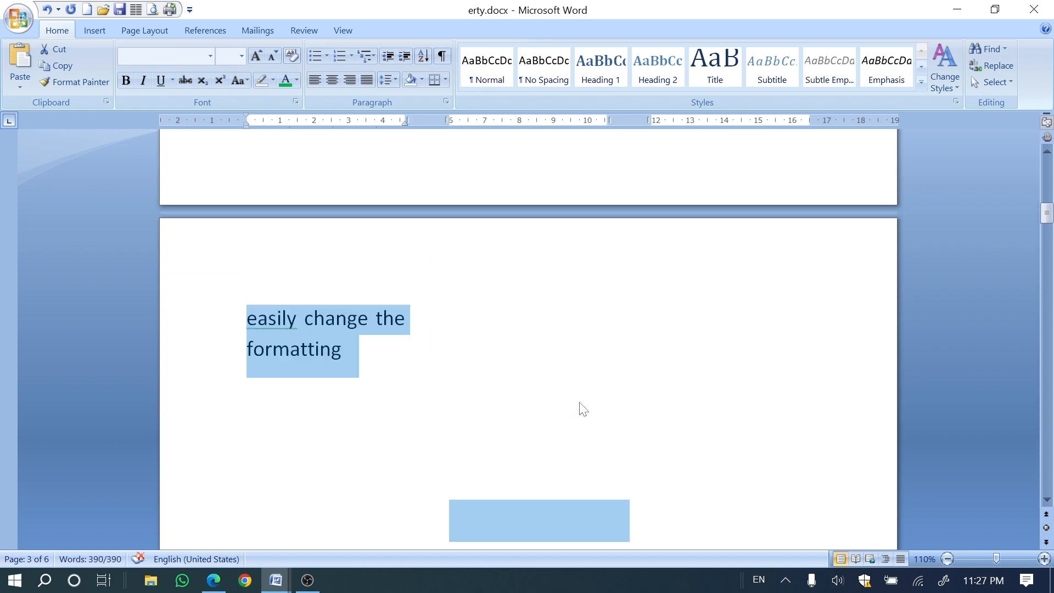
pyautogui.click(318, 404)
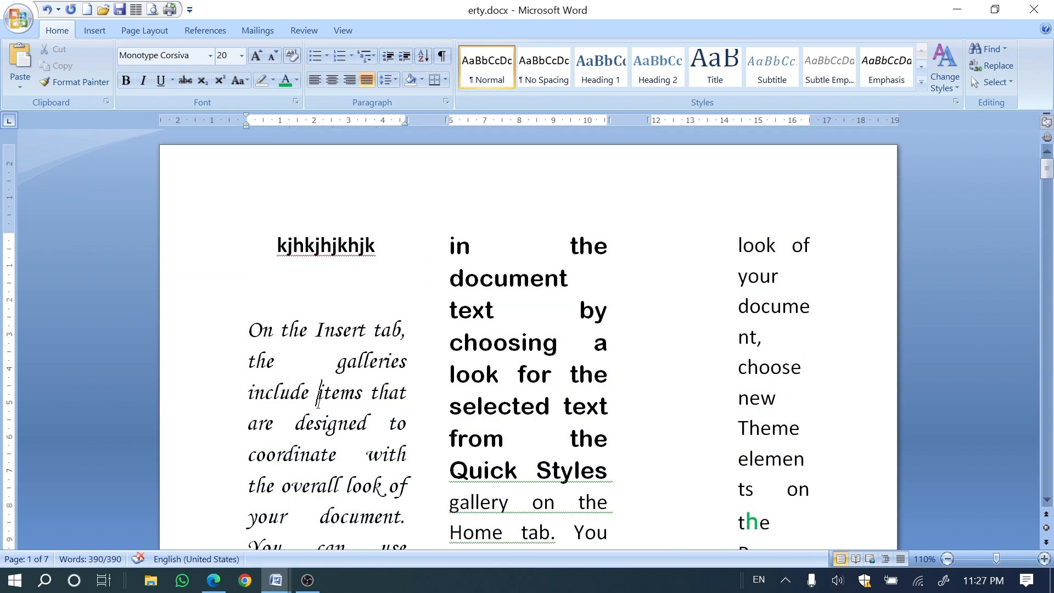
# - Check the Column break shortcut in the PDF book and insert two column breaks before "items" in erty.docx
pyautogui.click(222, 585)
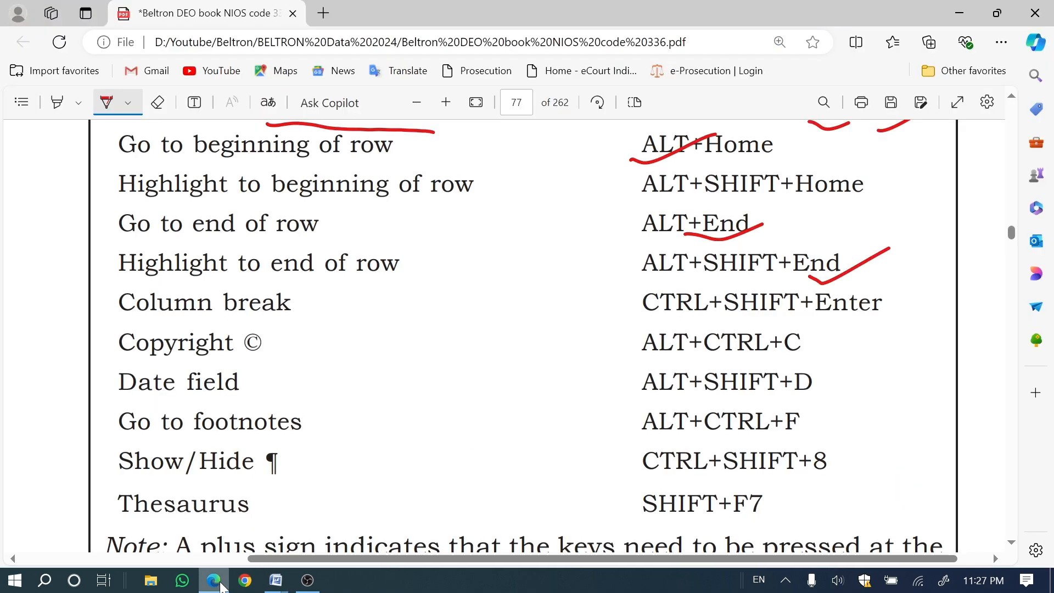
pyautogui.moveTo(276, 580)
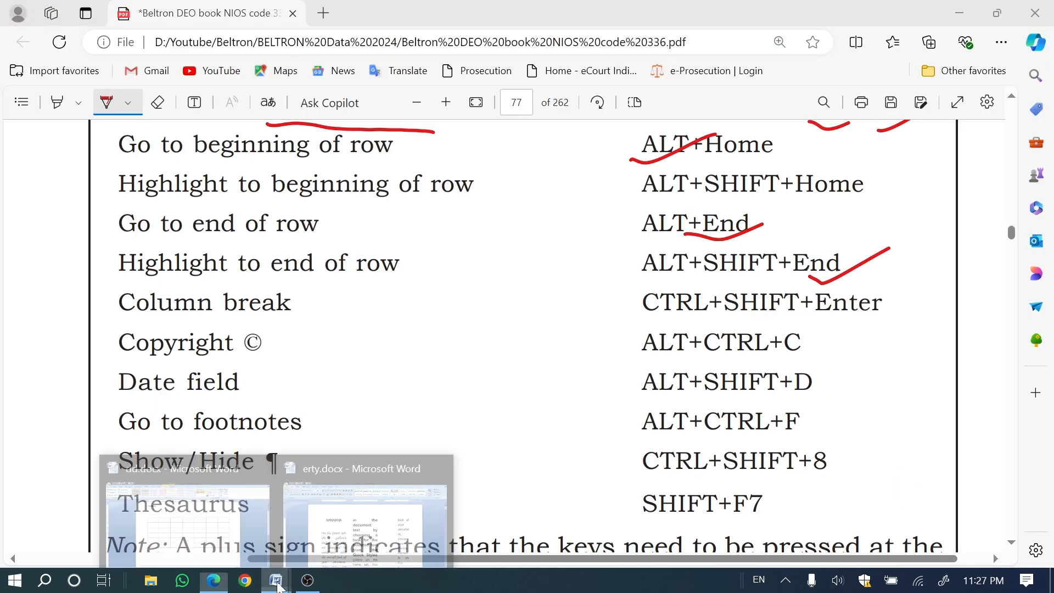
pyautogui.click(350, 537)
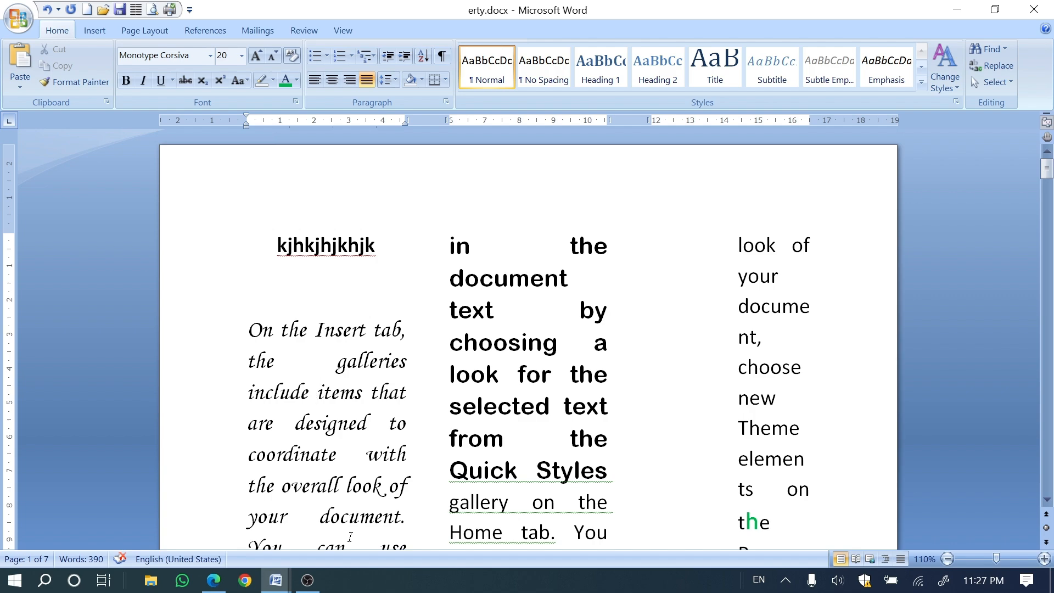
pyautogui.hotkey('ctrl', 'shift', 'Return')
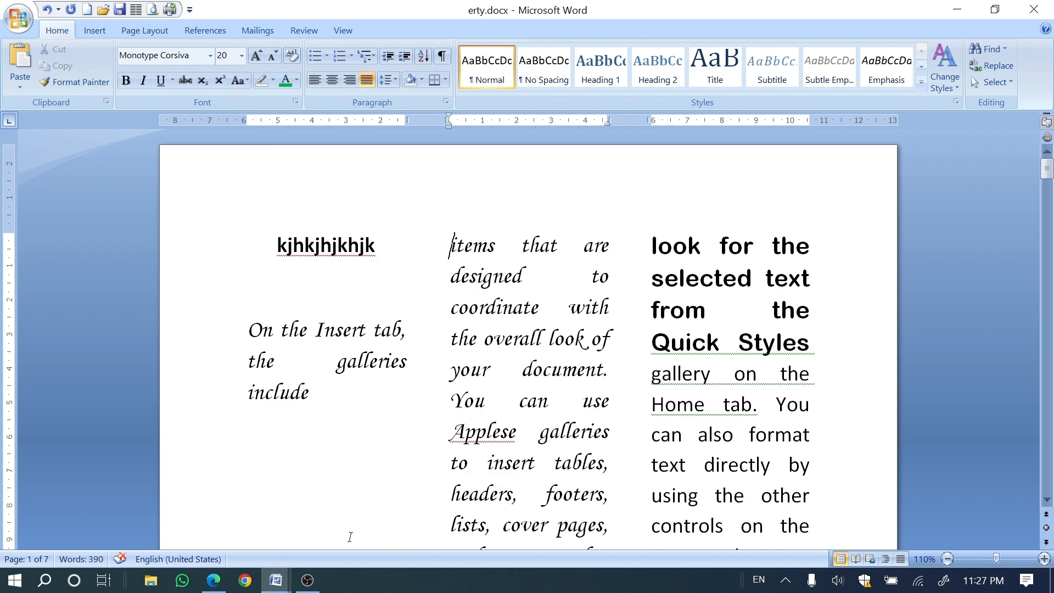
pyautogui.hotkey('ctrl', 'shift', 'Return')
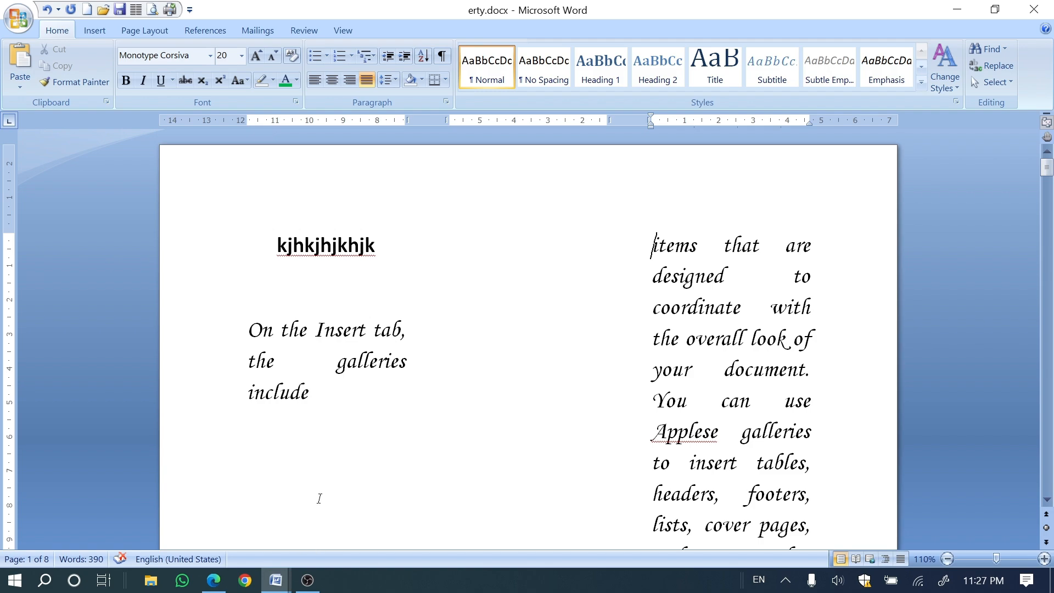
# - Insert a column break after "can" in the first column of the second page
pyautogui.scroll(-10, 369, 362)
pyautogui.scroll(-4, 527, 340)
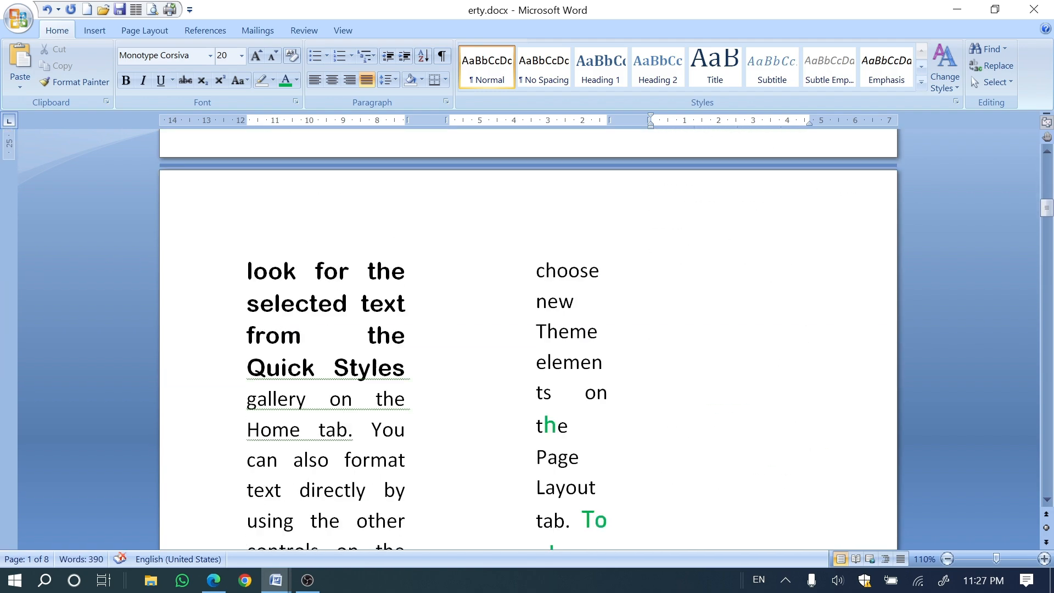
pyautogui.scroll(4, 527, 340)
pyautogui.scroll(-2, 527, 340)
pyautogui.scroll(-2, 527, 341)
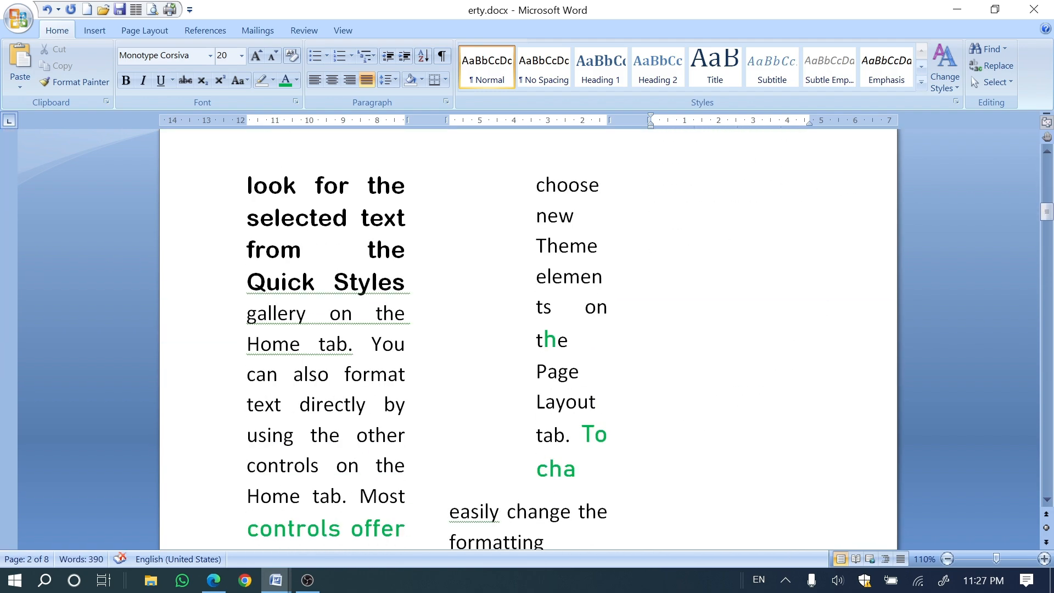
pyautogui.click(278, 374)
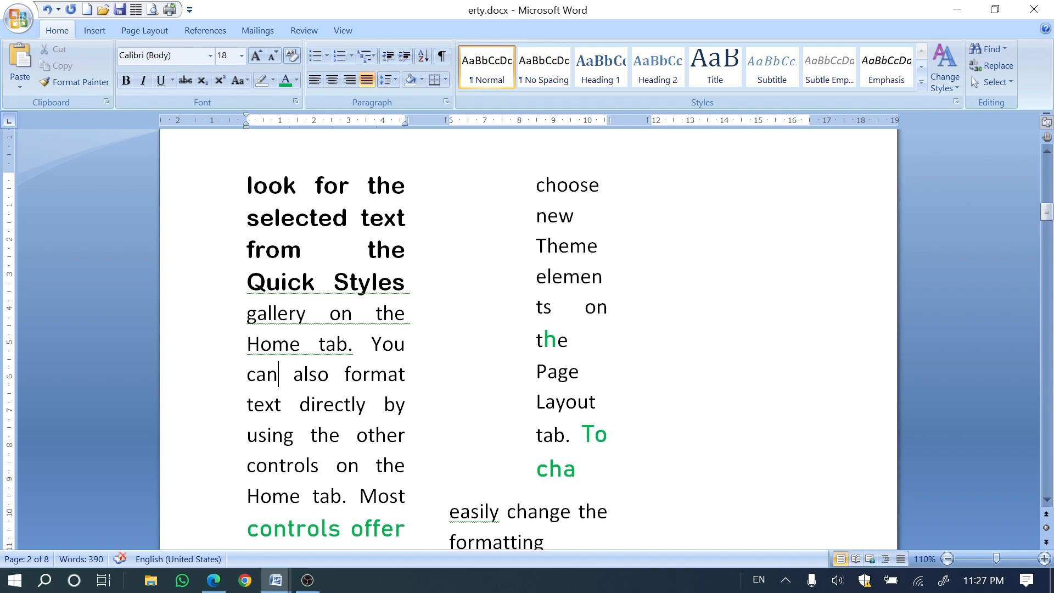
pyautogui.hotkey('ctrl', 'shift', 'Return')
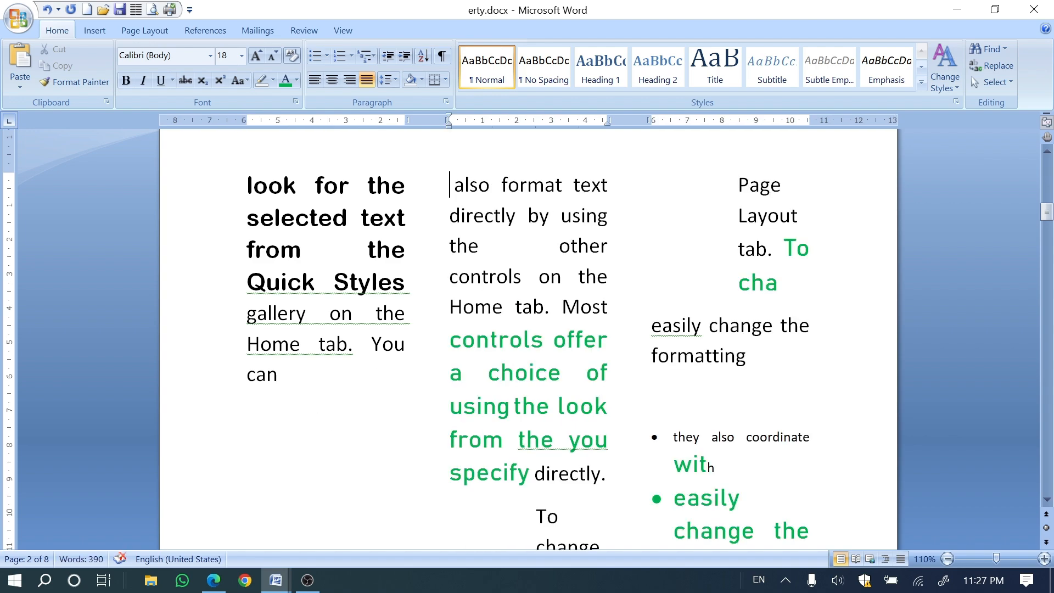
pyautogui.scroll(-5, 527, 340)
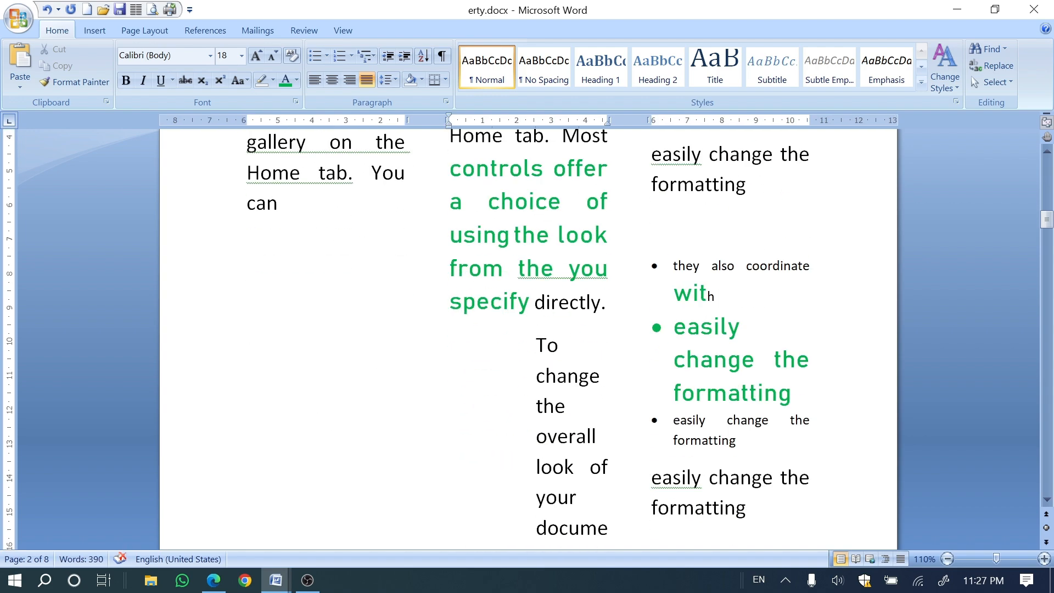
# - Insert a column break after "contro" within the word "controls" in the second page's middle column
pyautogui.scroll(7, 527, 340)
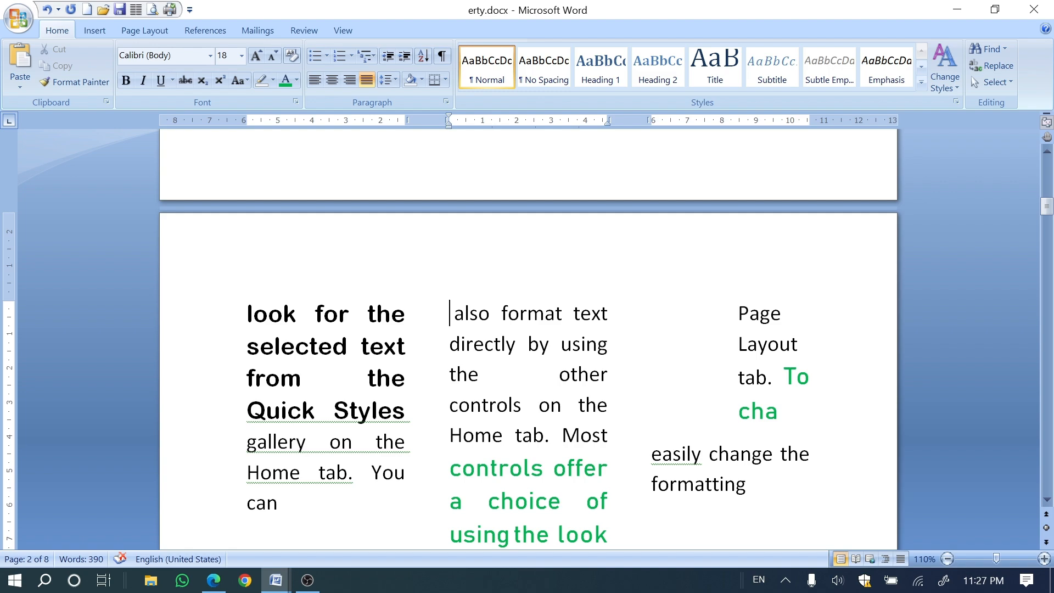
pyautogui.click(509, 405)
pyautogui.hotkey('ctrl', 'shift', 'Return')
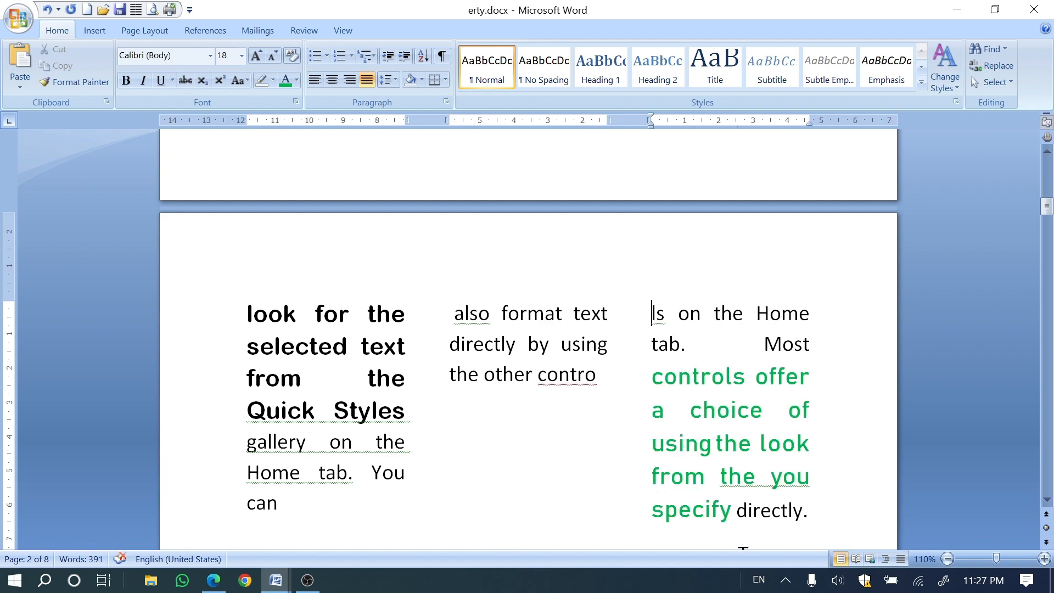
pyautogui.scroll(-3, 527, 341)
pyautogui.scroll(3, 527, 340)
pyautogui.scroll(3, 527, 341)
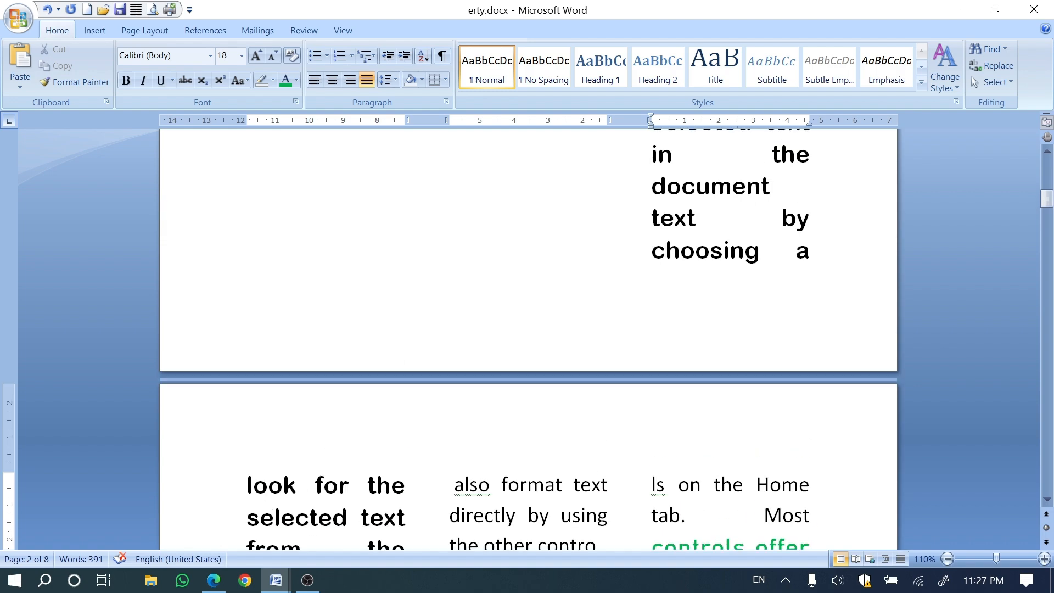
# - Tick the CTRL+SHIFT+Enter Column break shortcut in the PDF book and return to erty.docx
pyautogui.click(219, 582)
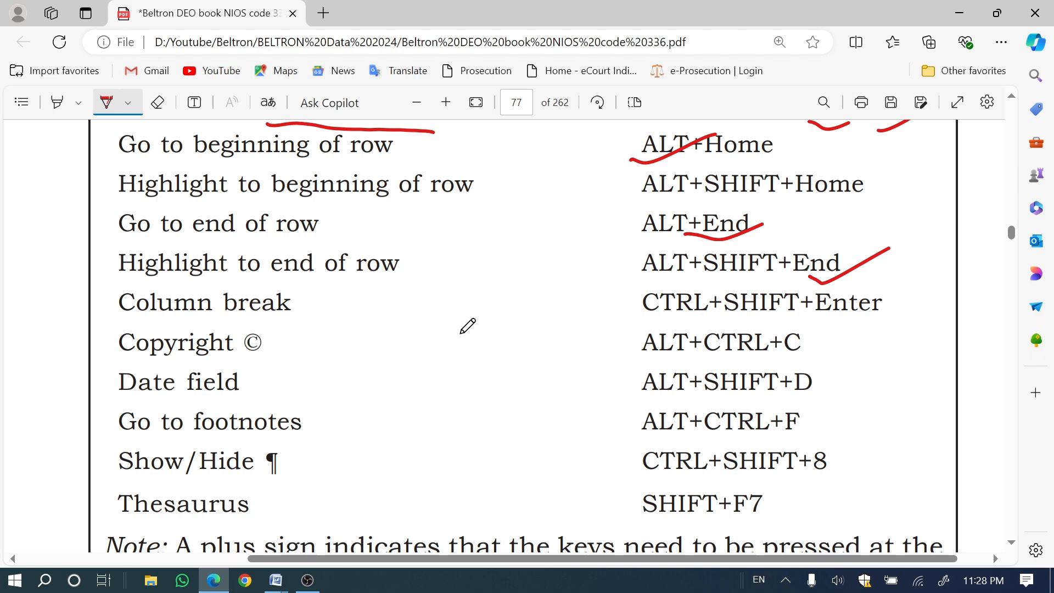
pyautogui.moveTo(823, 315)
pyautogui.mouseDown()
pyautogui.moveTo(840, 322)
pyautogui.moveTo(929, 276)
pyautogui.mouseUp()
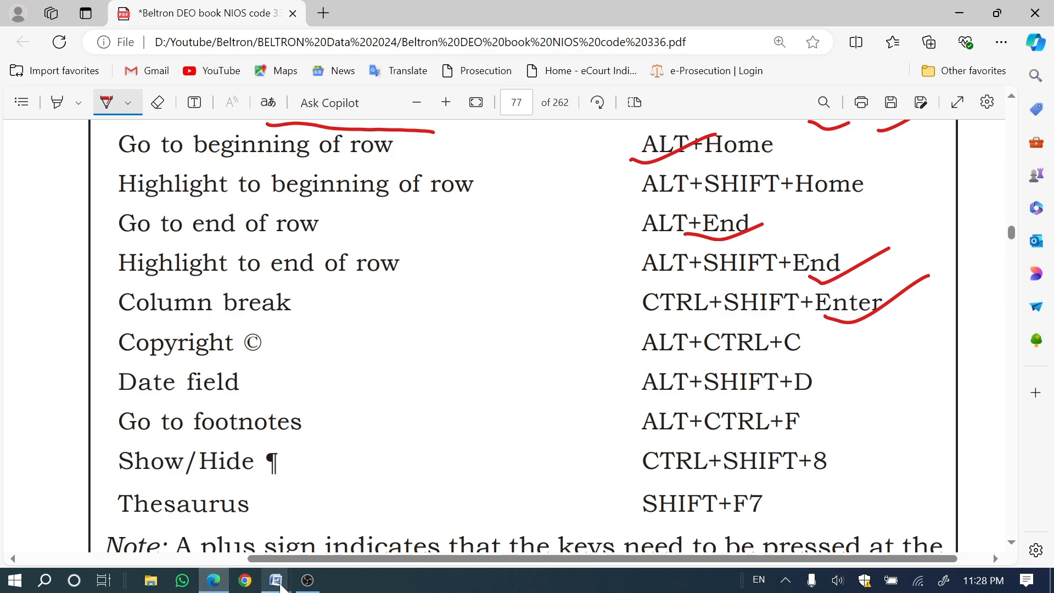
pyautogui.moveTo(280, 583)
pyautogui.click(315, 540)
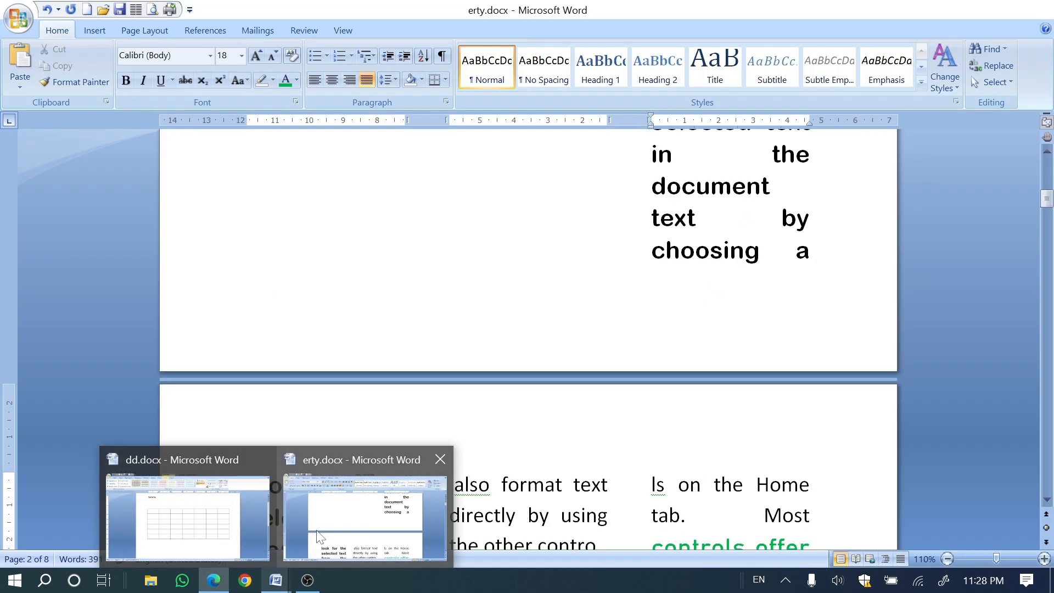
# - Return to the earlier edit location on the first page and insert a copyright symbol © after "include"
pyautogui.hotkey('ctrl', 'alt', 'z')
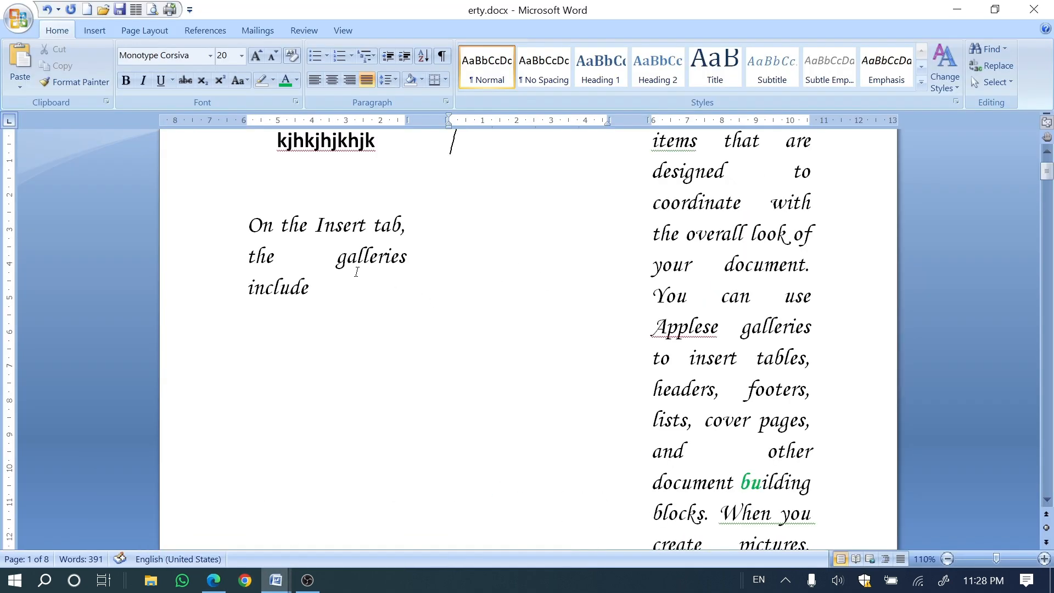
pyautogui.click(344, 283)
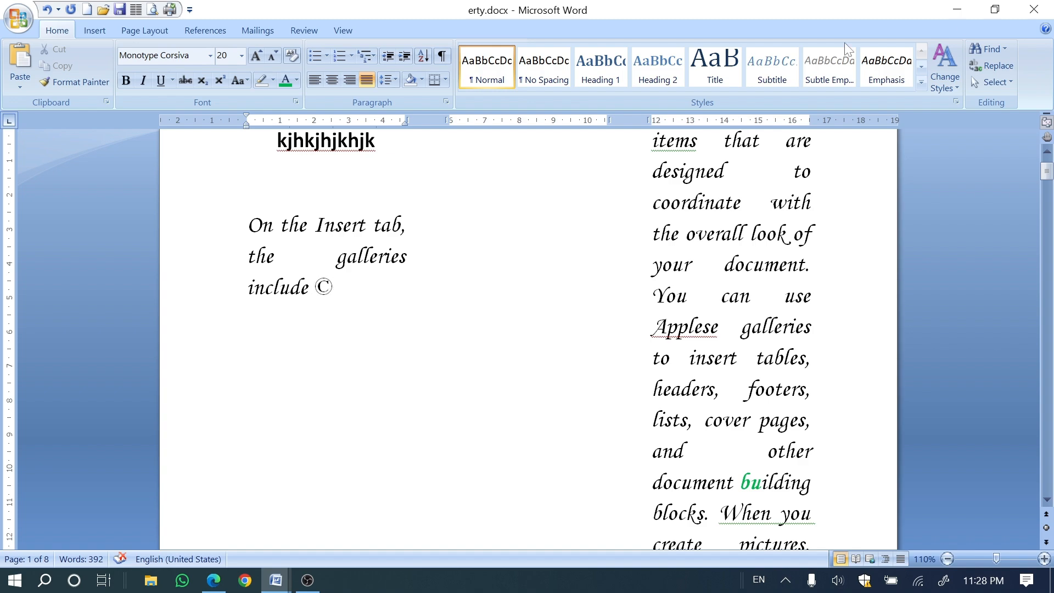
pyautogui.hotkey('ctrl', 'alt', 'c')
# - Tick the ALT+CTRL+C Copyright shortcut in the PDF book and return to erty.docx
pyautogui.click(215, 590)
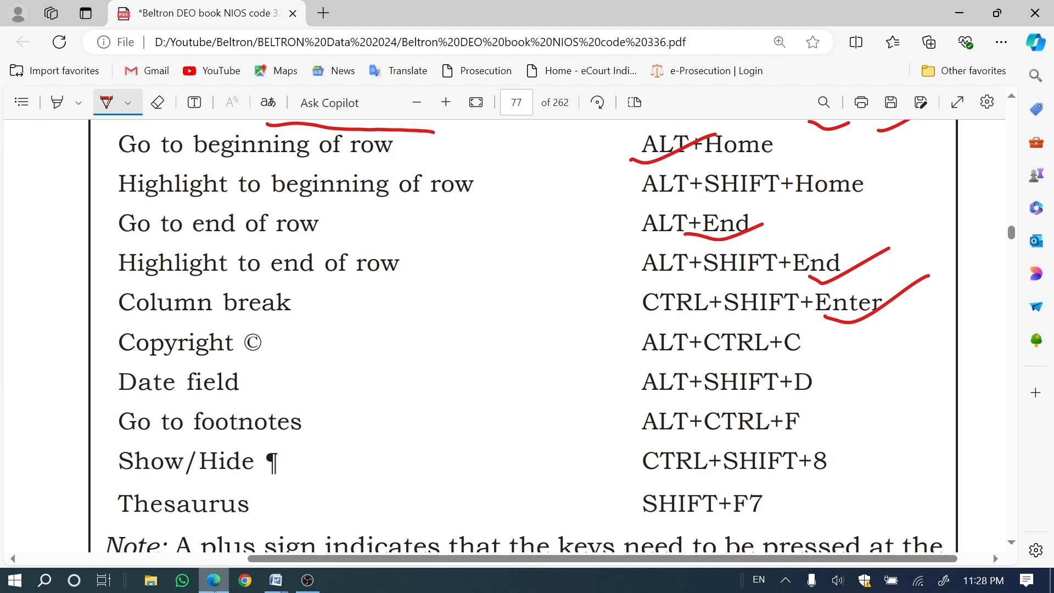
pyautogui.moveTo(762, 350); pyautogui.dragTo(838, 315)
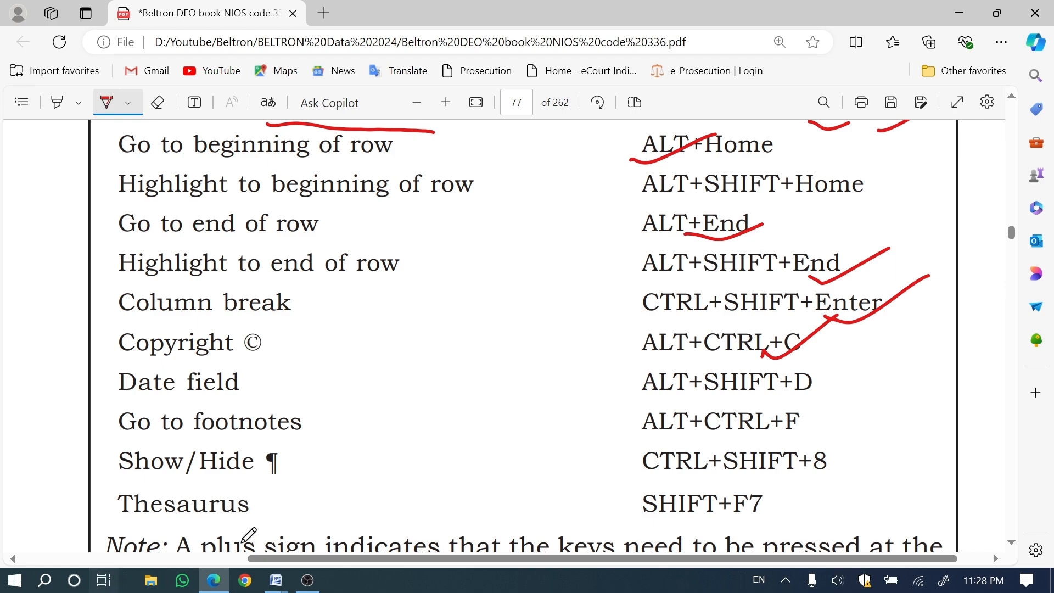
pyautogui.click(275, 580)
pyautogui.click(379, 540)
# - Insert a current-date field after the word "look" at the start of the second page
pyautogui.scroll(-6, 548, 377)
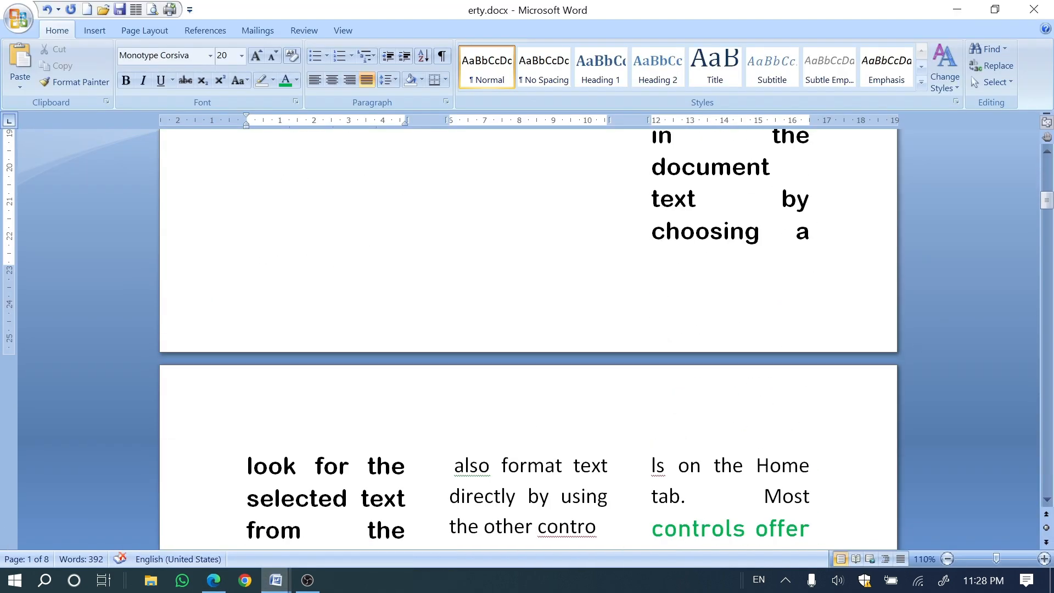
pyautogui.click(247, 465)
pyautogui.press('Return')
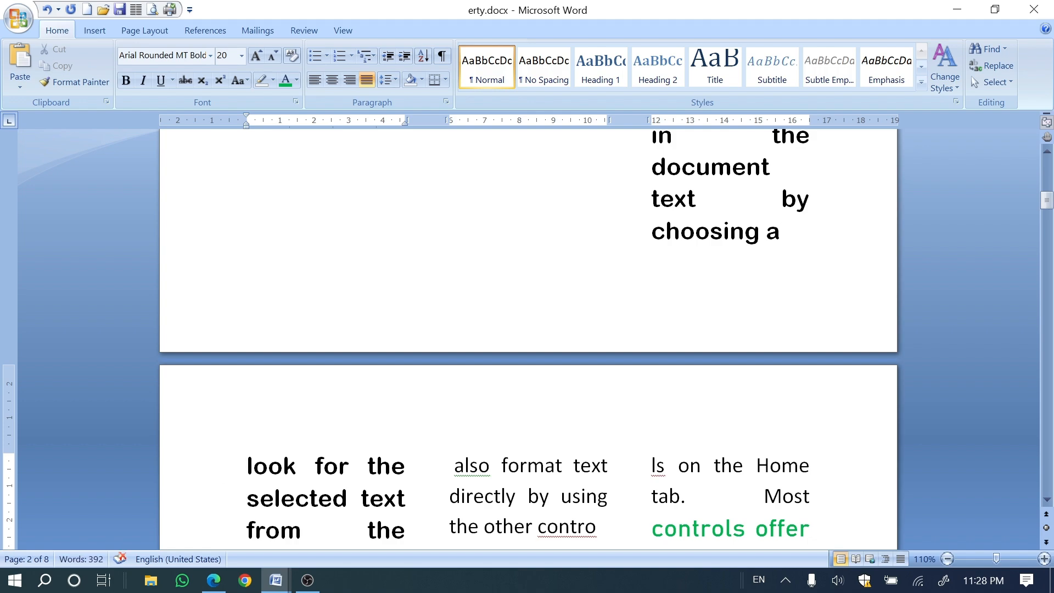
pyautogui.press('Right')
pyautogui.press('Right')
pyautogui.press('Right')
pyautogui.press('Right')
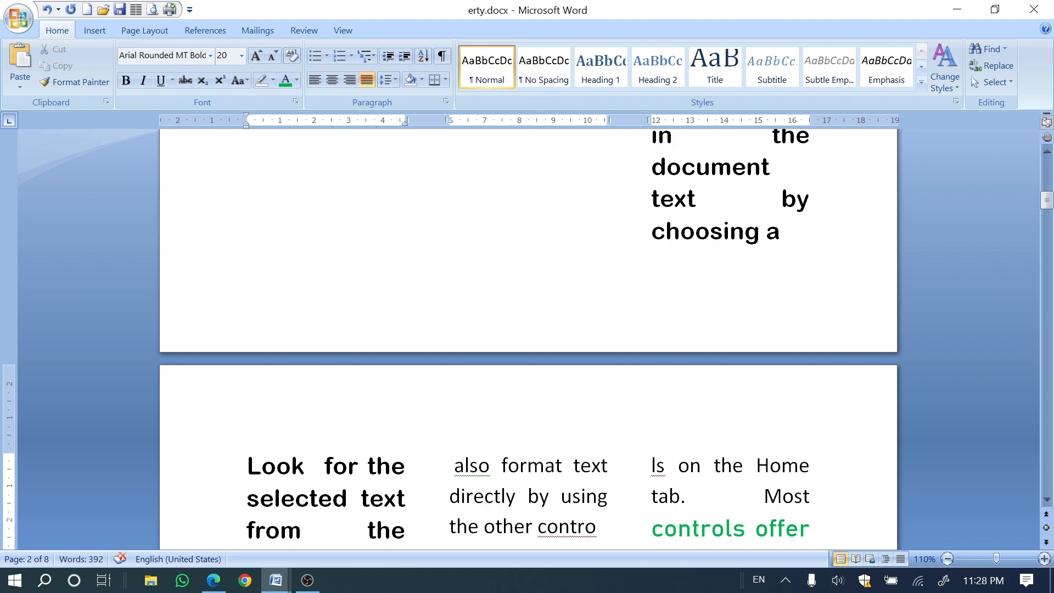
pyautogui.hotkey('alt', 'shift', 'd')
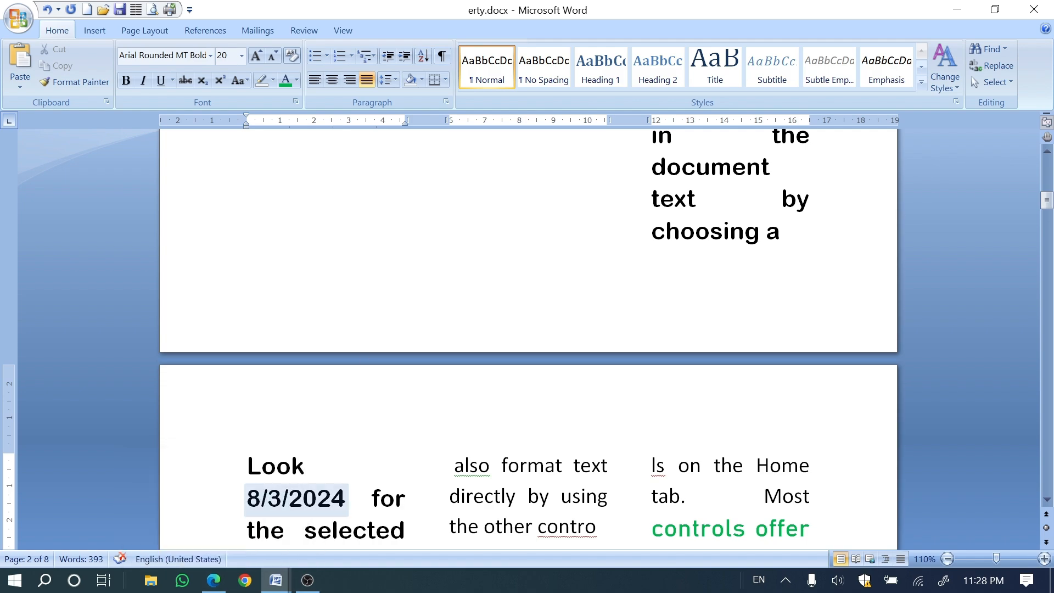
# - Tick the ALT+SHIFT+D Date field shortcut in the PDF book and return to erty.docx
pyautogui.click(209, 585)
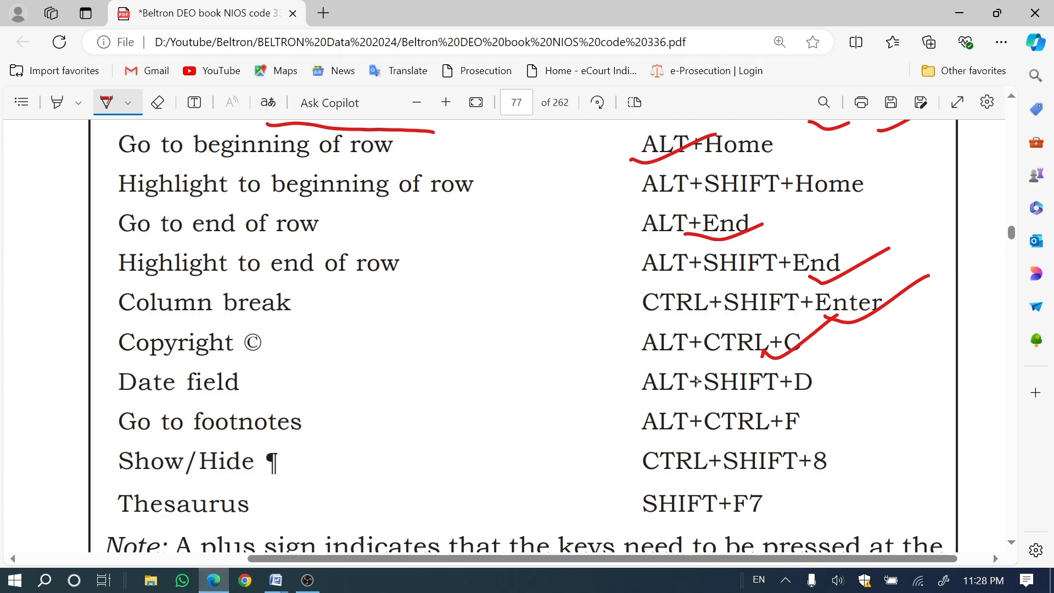
pyautogui.moveTo(773, 394); pyautogui.dragTo(840, 367)
pyautogui.scroll(-3, 495, 307)
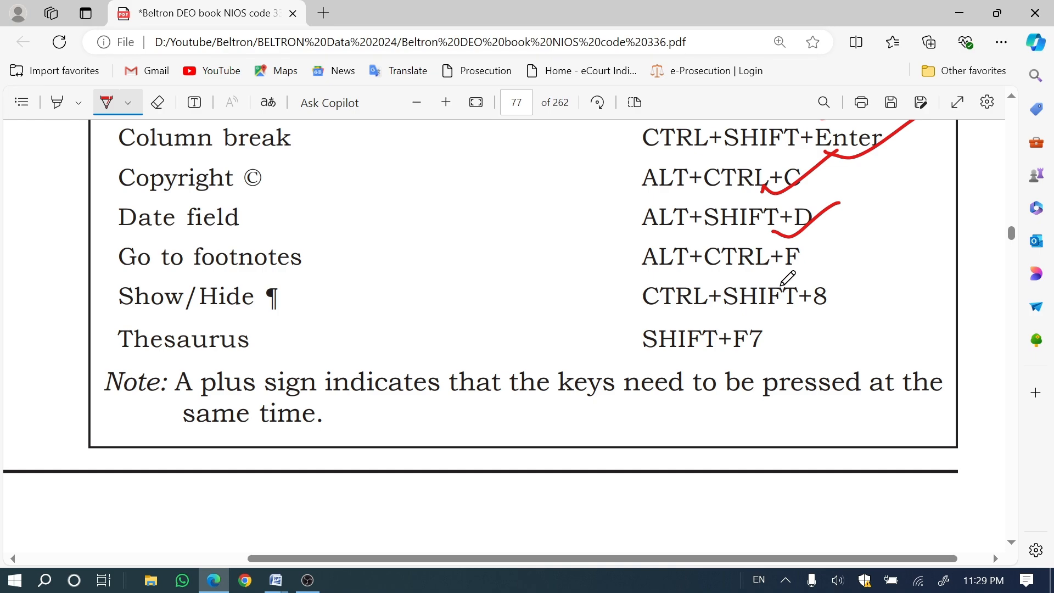
pyautogui.click(276, 580)
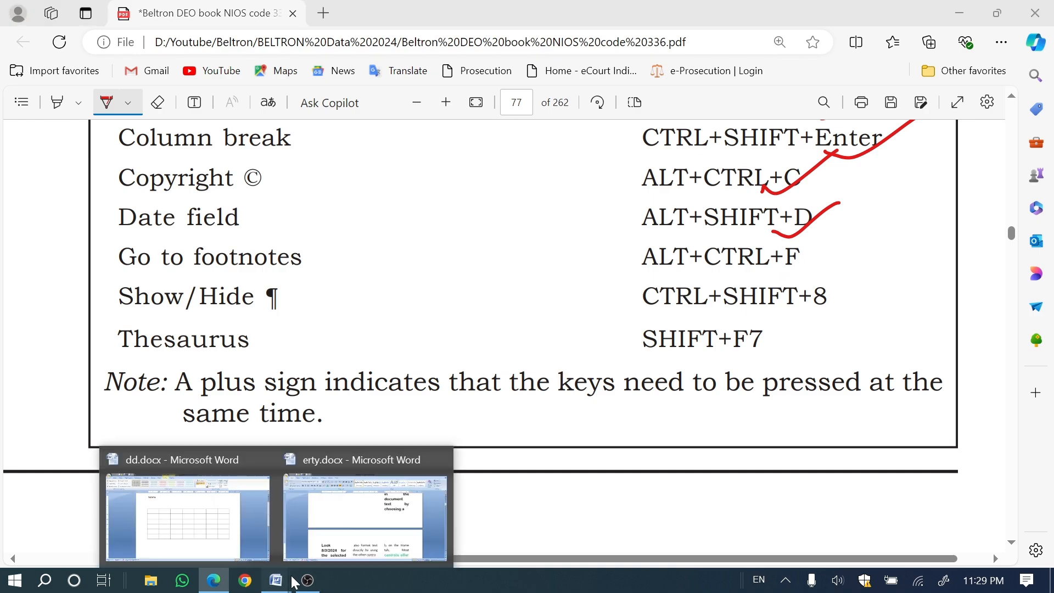
pyautogui.click(414, 541)
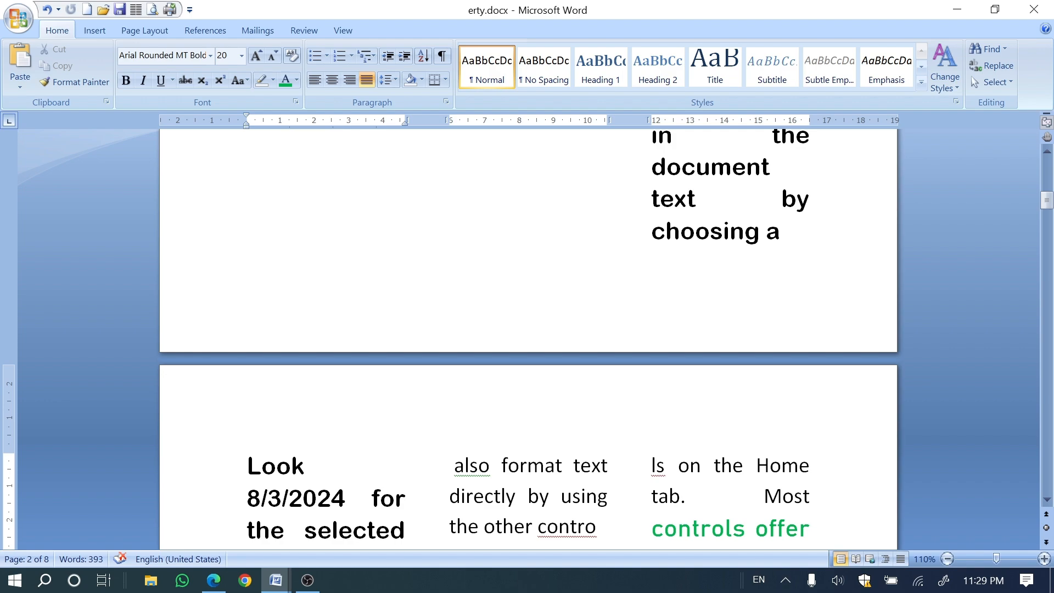
# - Add a footnote with the text "ghgghg" to the date on the second page and check its reference mark
pyautogui.hotkey('ctrl', 'alt', 'f')
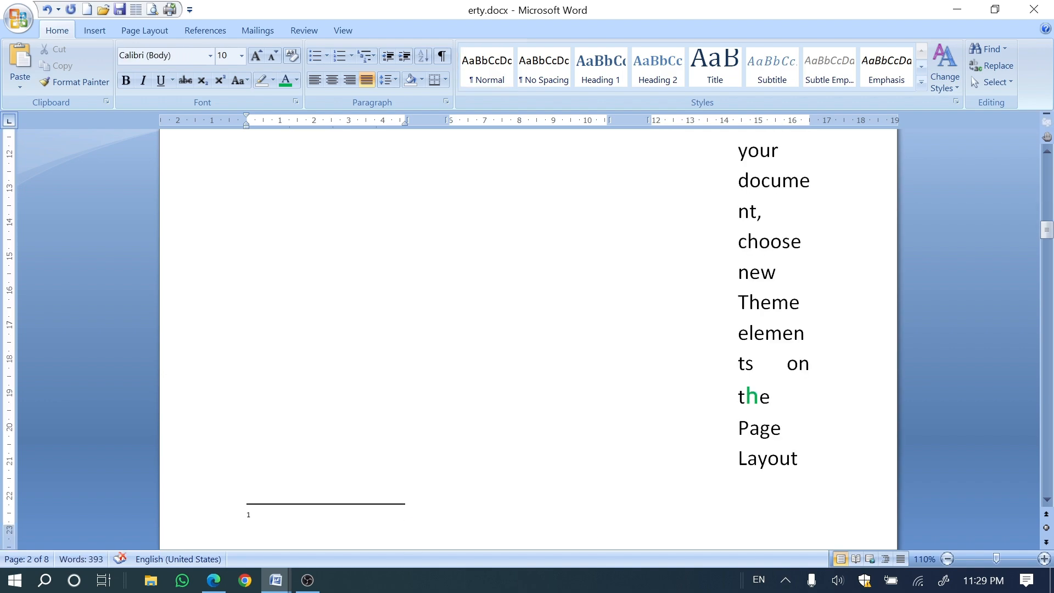
pyautogui.write('ghgghg')
pyautogui.click(330, 385)
pyautogui.scroll(-6, 329, 384)
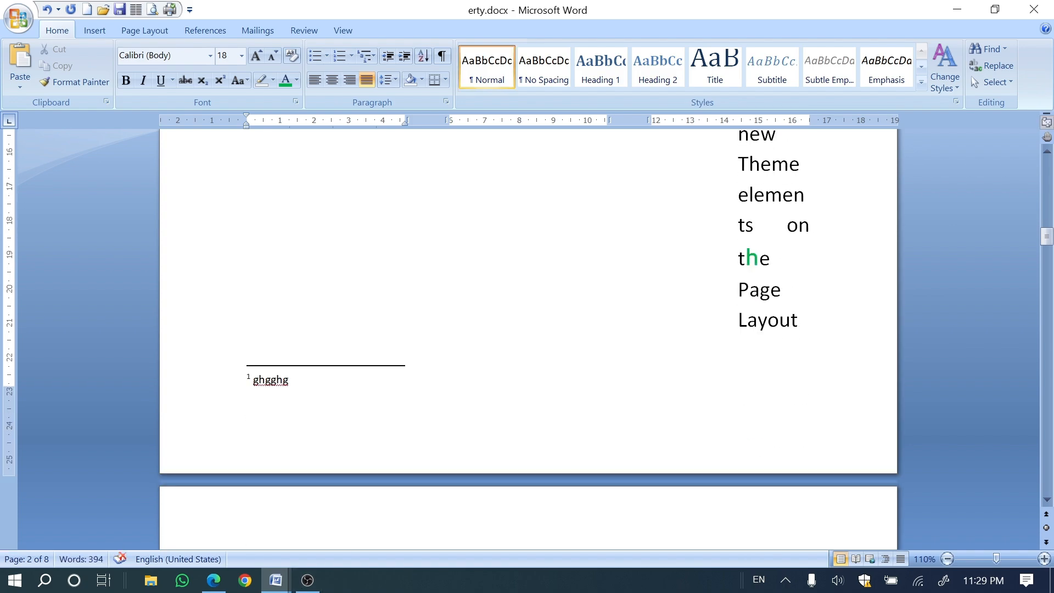
pyautogui.scroll(8, 527, 329)
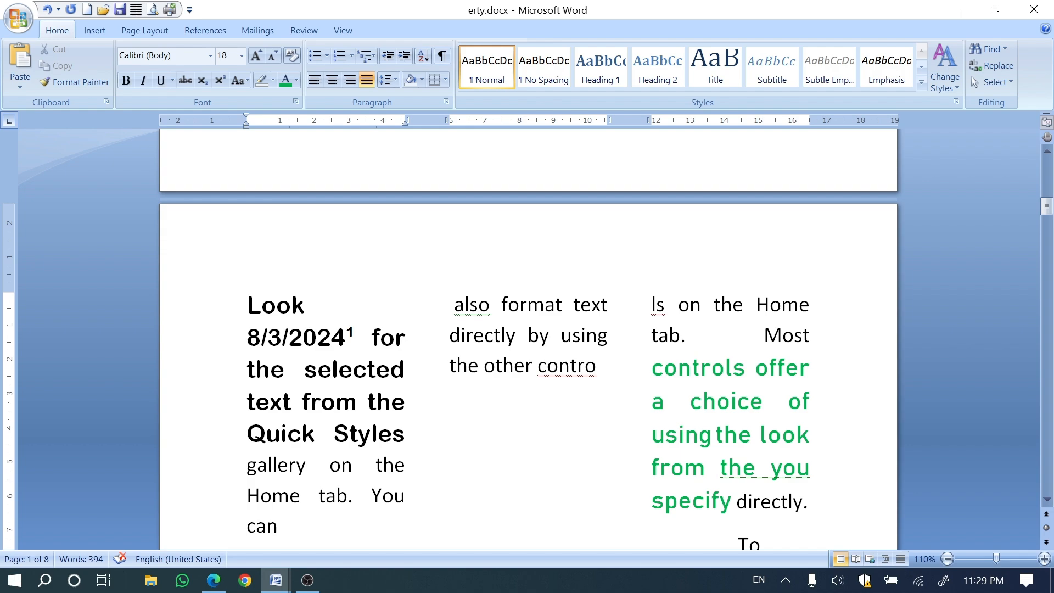
# - Tick the ALT+CTRL+F Go to footnotes shortcut in the PDF book and return to erty.docx
pyautogui.click(213, 580)
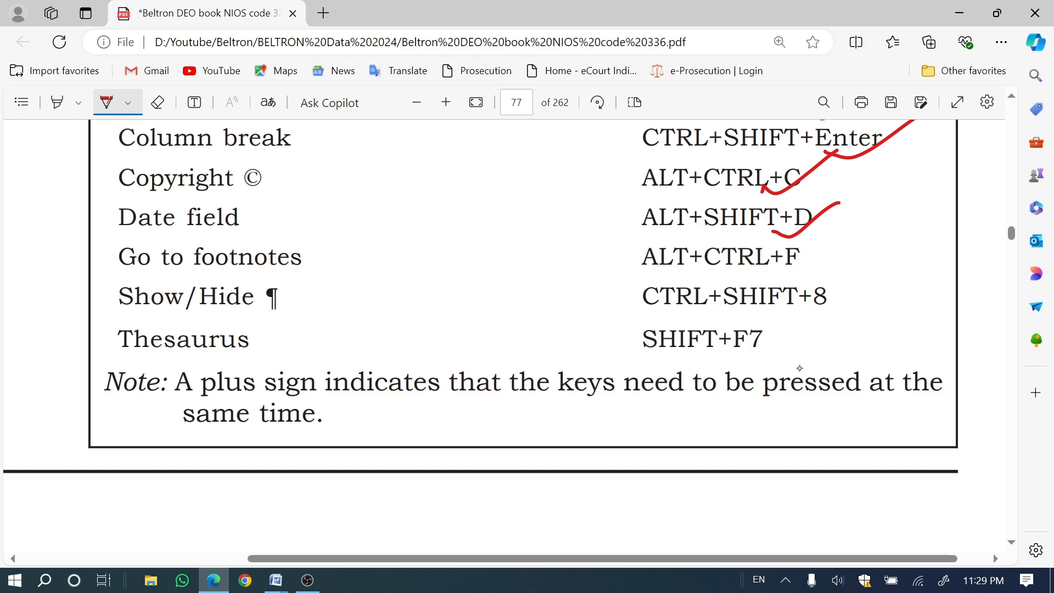
pyautogui.moveTo(768, 266); pyautogui.dragTo(838, 252)
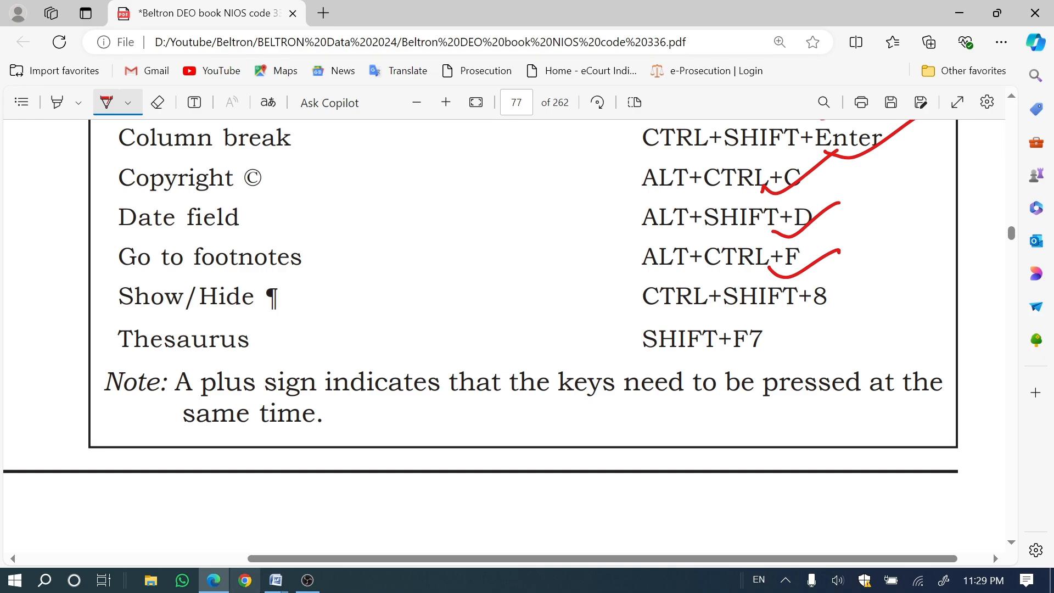
pyautogui.click(276, 579)
pyautogui.click(367, 541)
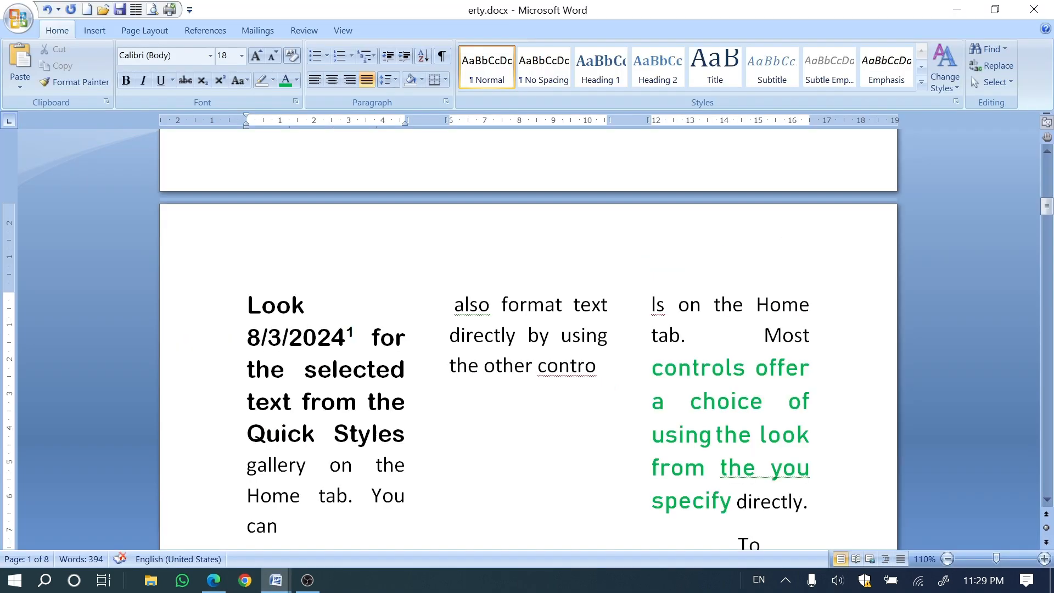
# - Show and hide the paragraph and formatting marks several times on the second page, leaving them hidden
pyautogui.click(353, 369)
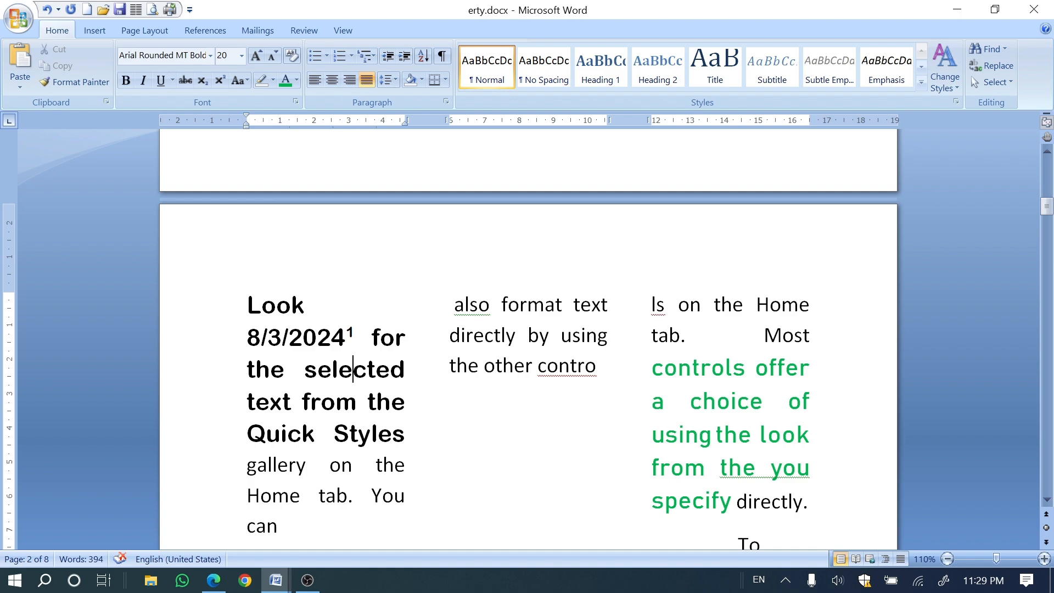
pyautogui.hotkey('ctrl', 'shift', '8')
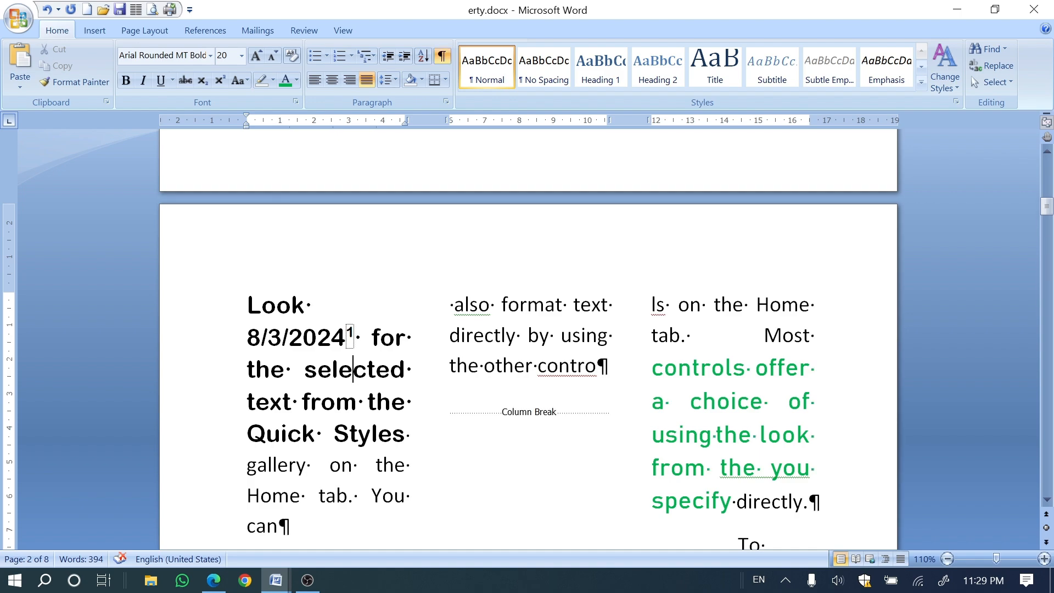
pyautogui.scroll(-3, 632, 369)
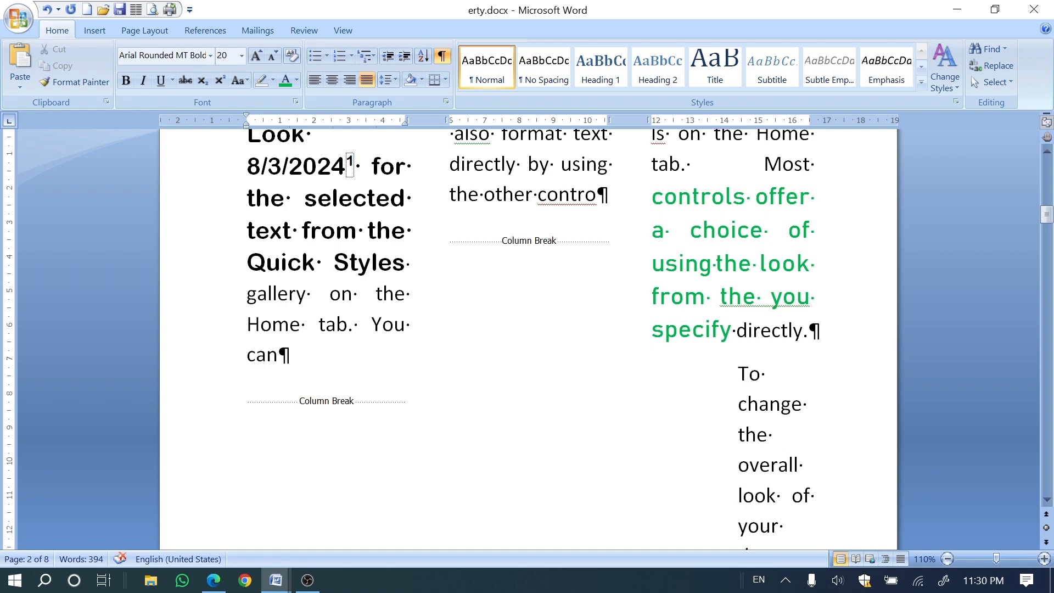
pyautogui.hotkey('ctrl', 'shift', '8')
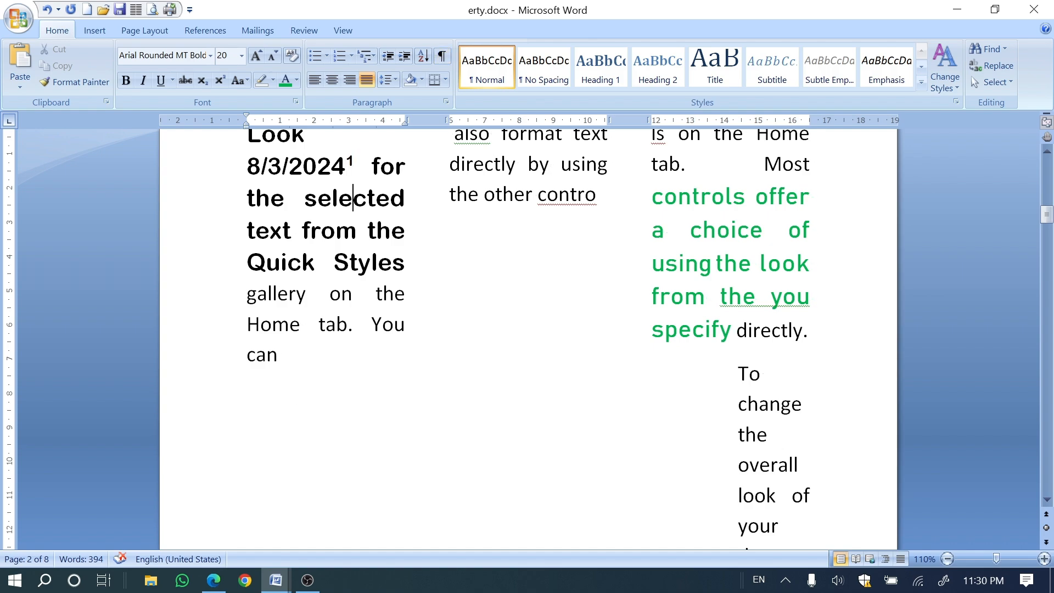
pyautogui.hotkey('ctrl', 'shift', '8')
pyautogui.hotkey('ctrl', 'shift', '8')
pyautogui.hotkey('ctrl', 'shift', '8')
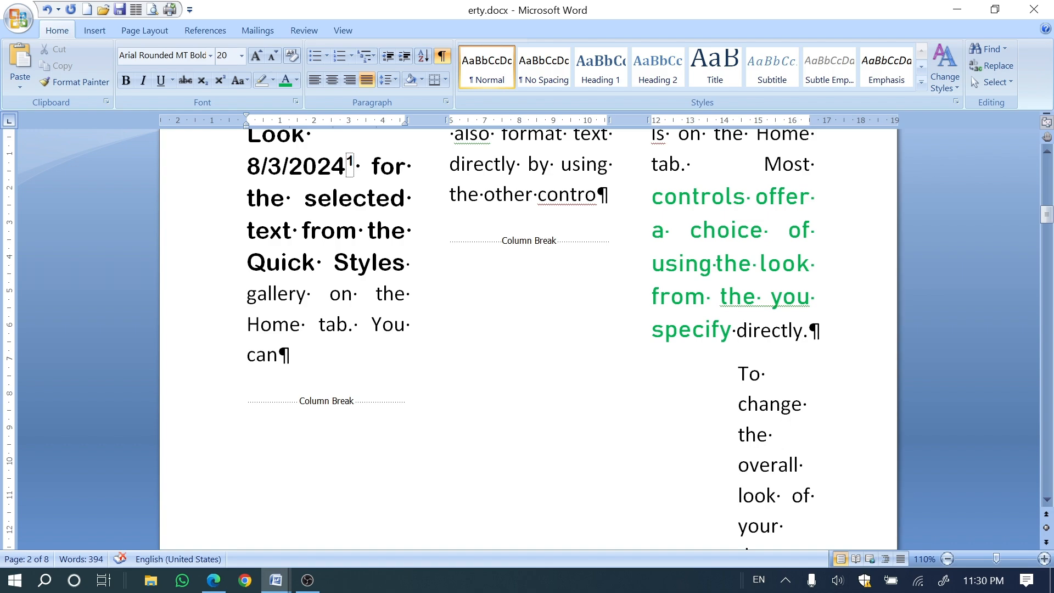
pyautogui.hotkey('ctrl', 'shift', '8')
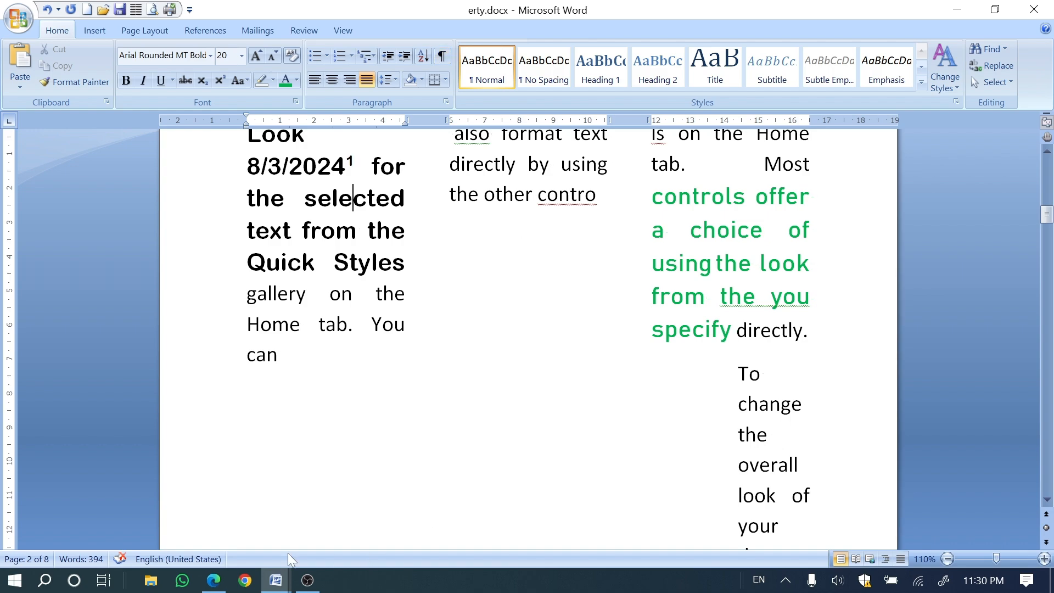
# - Tick the CTRL+SHIFT+8 Show/Hide and SHIFT+F7 Thesaurus shortcuts in the PDF book and return to erty.docx
pyautogui.click(222, 582)
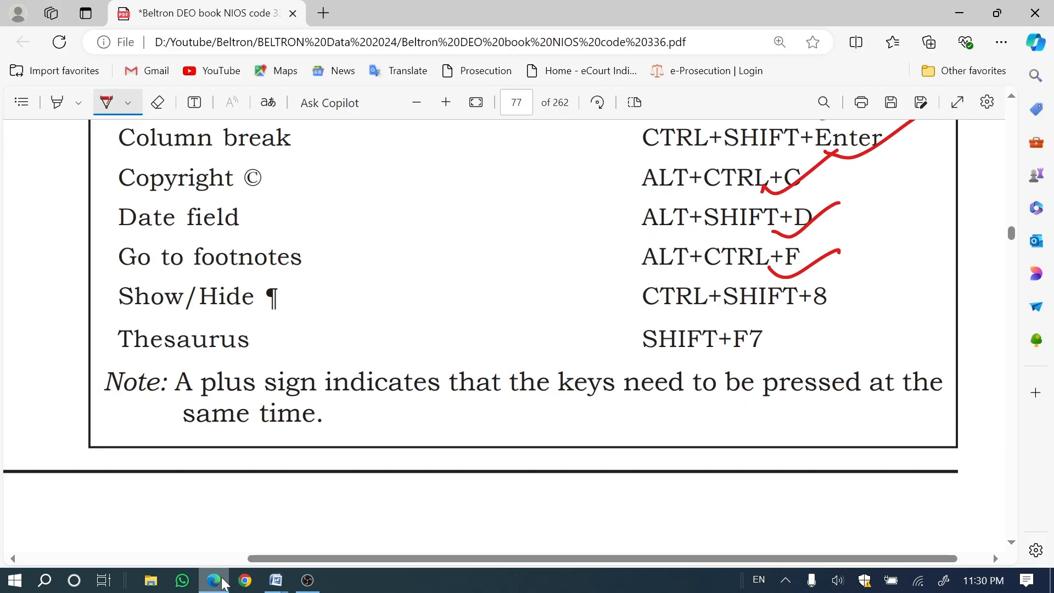
pyautogui.moveTo(800, 301); pyautogui.dragTo(865, 273)
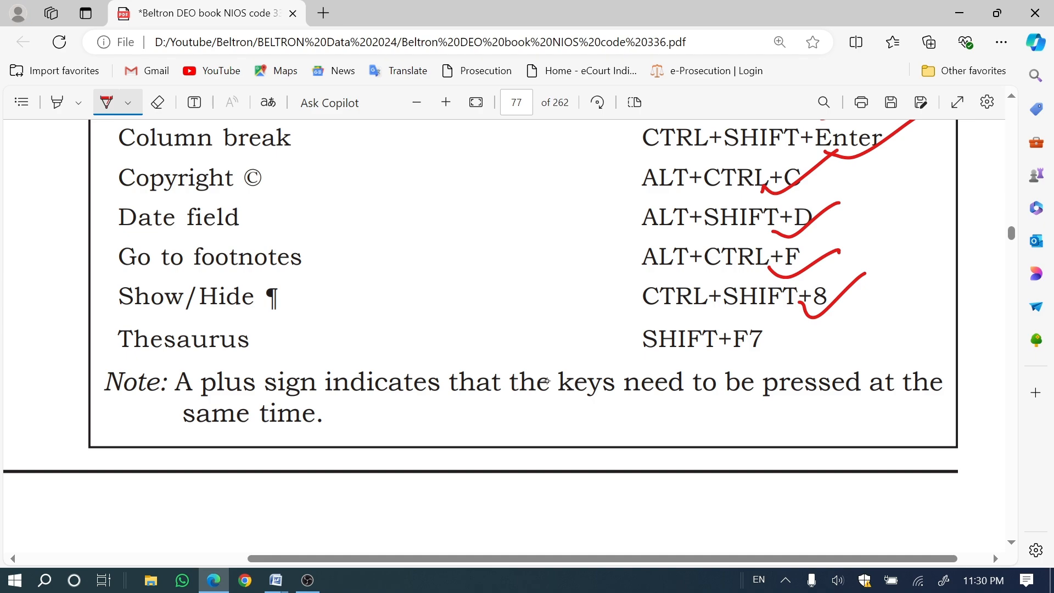
pyautogui.moveTo(224, 352); pyautogui.dragTo(272, 332)
pyautogui.moveTo(686, 350)
pyautogui.mouseDown()
pyautogui.moveTo(748, 354)
pyautogui.moveTo(804, 329)
pyautogui.mouseUp()
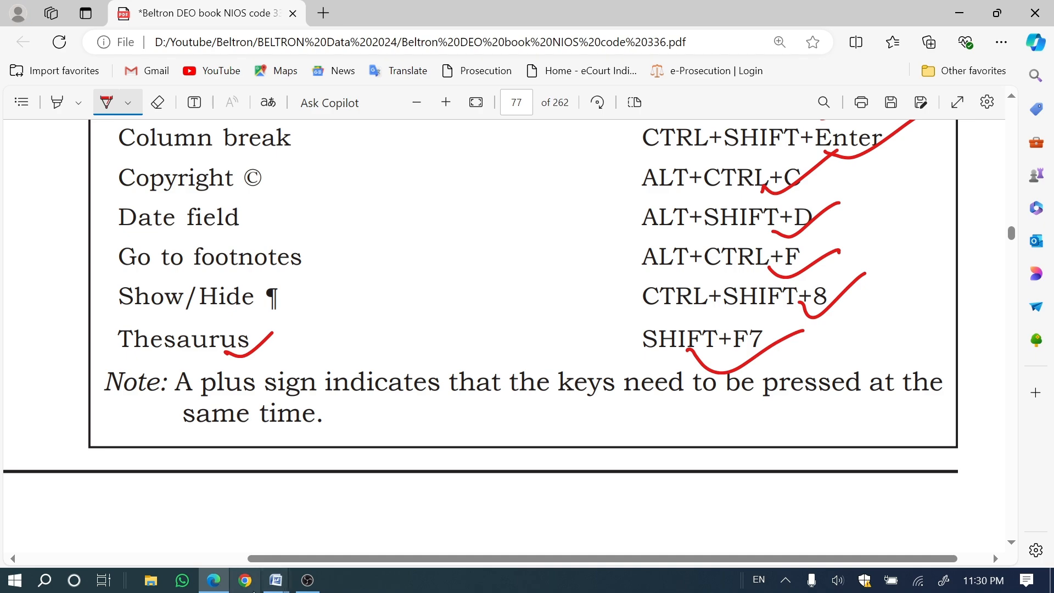
pyautogui.moveTo(276, 584)
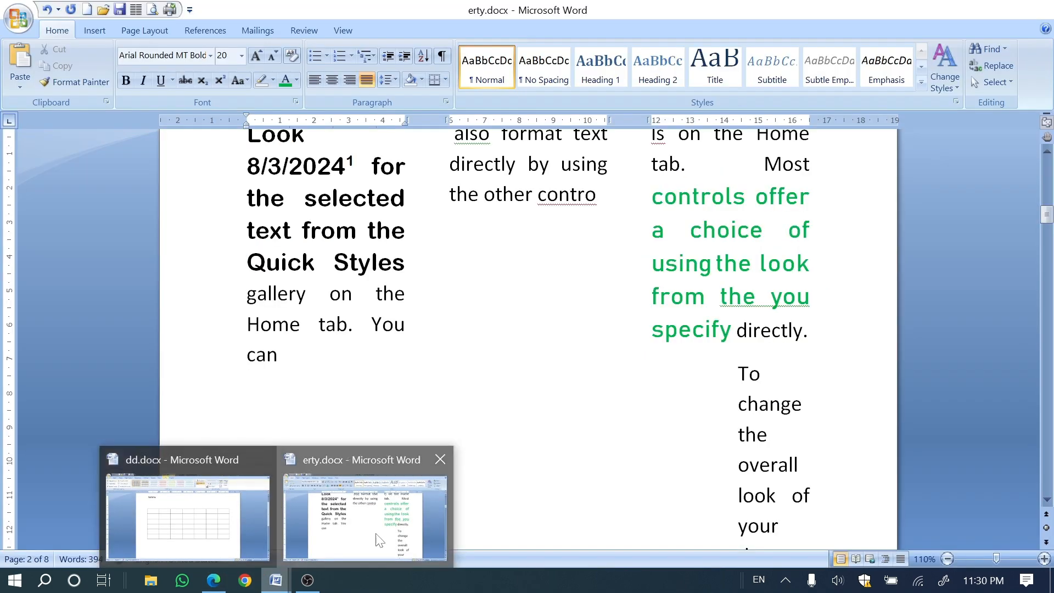
pyautogui.click(377, 534)
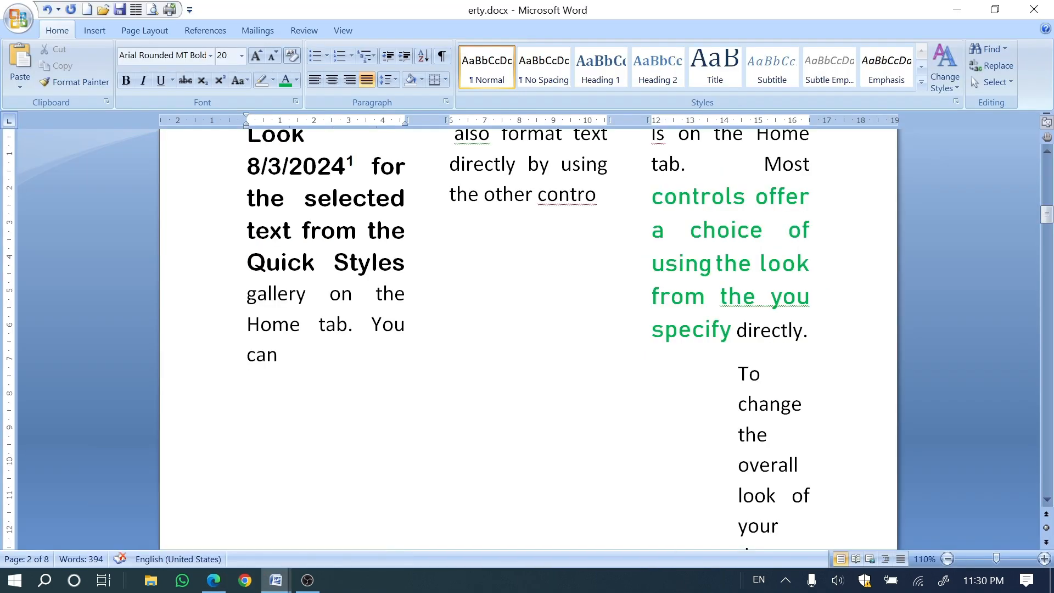
# - Look up the word "Quick" on the second page in the thesaurus, browse its synonyms, and close the Research pane
pyautogui.click(281, 262)
pyautogui.doubleClick(281, 262)
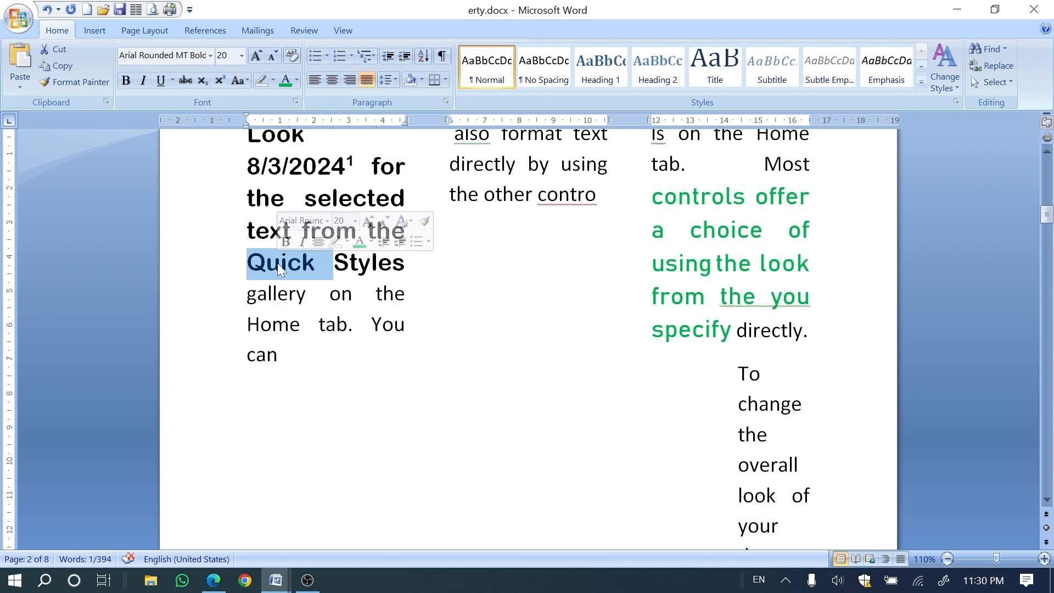
pyautogui.hotkey('shift', 'F7')
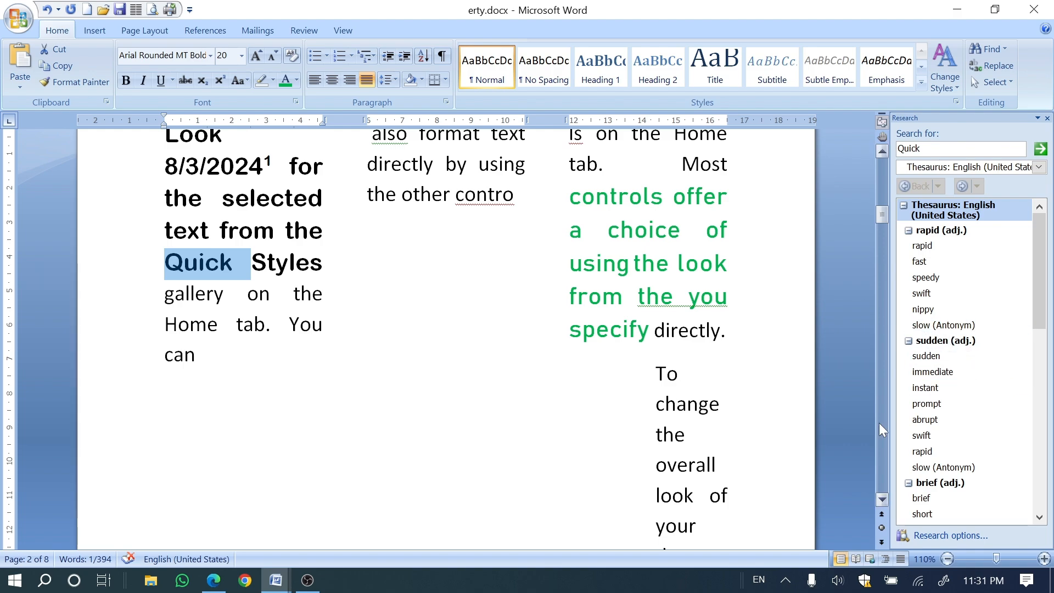
pyautogui.scroll(-2, 942, 344)
pyautogui.scroll(-10, 943, 343)
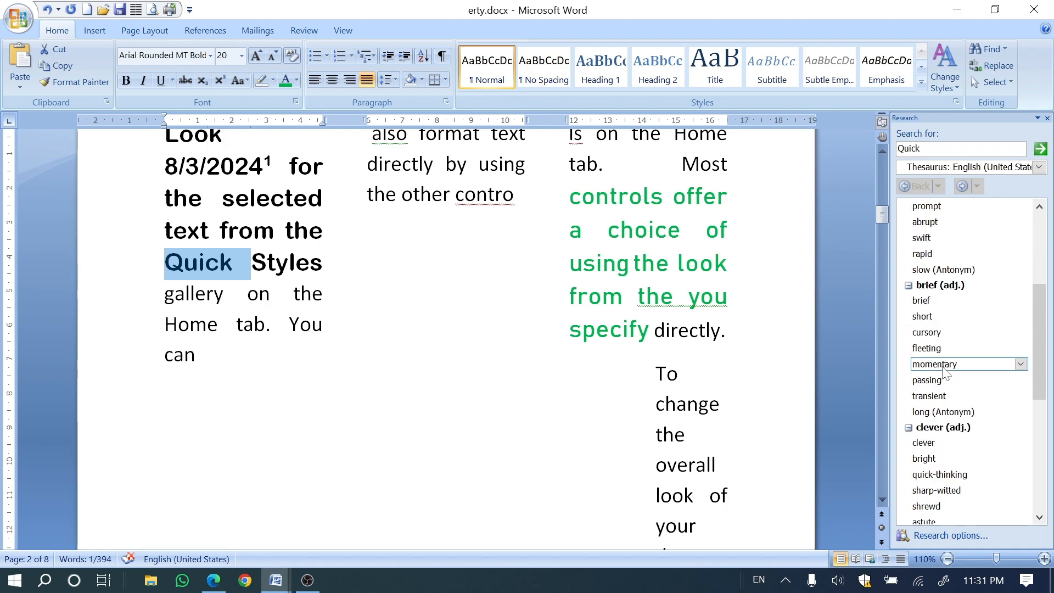
pyautogui.scroll(15, 955, 373)
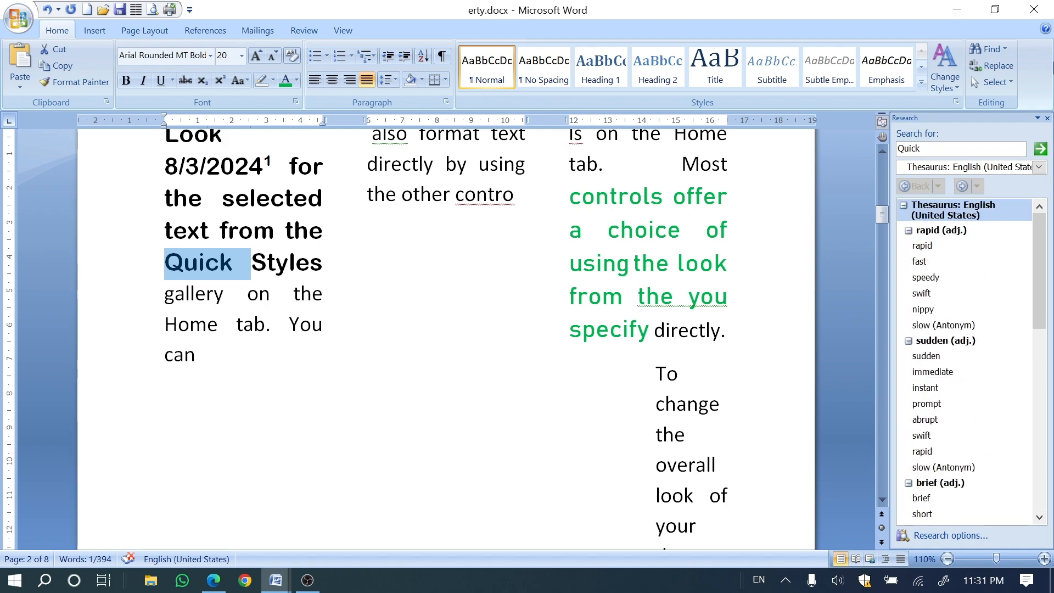
pyautogui.click(1047, 118)
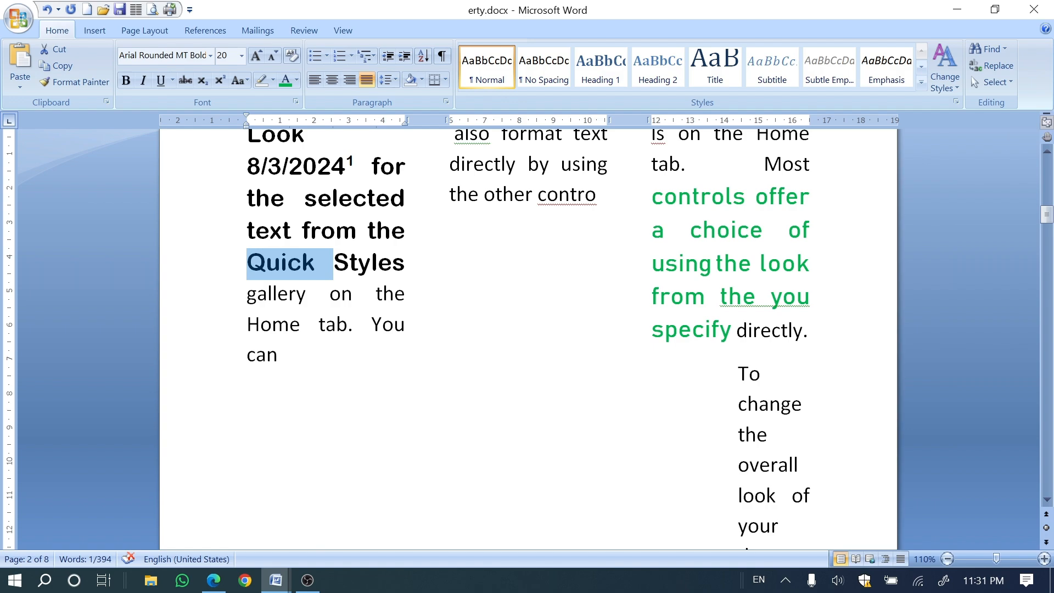
# - Switch back to the PDF book and handwrite "5 – 10" in red beside the shortcut list, circling and ticking it
pyautogui.click(219, 583)
pyautogui.scroll(-8, 282, 388)
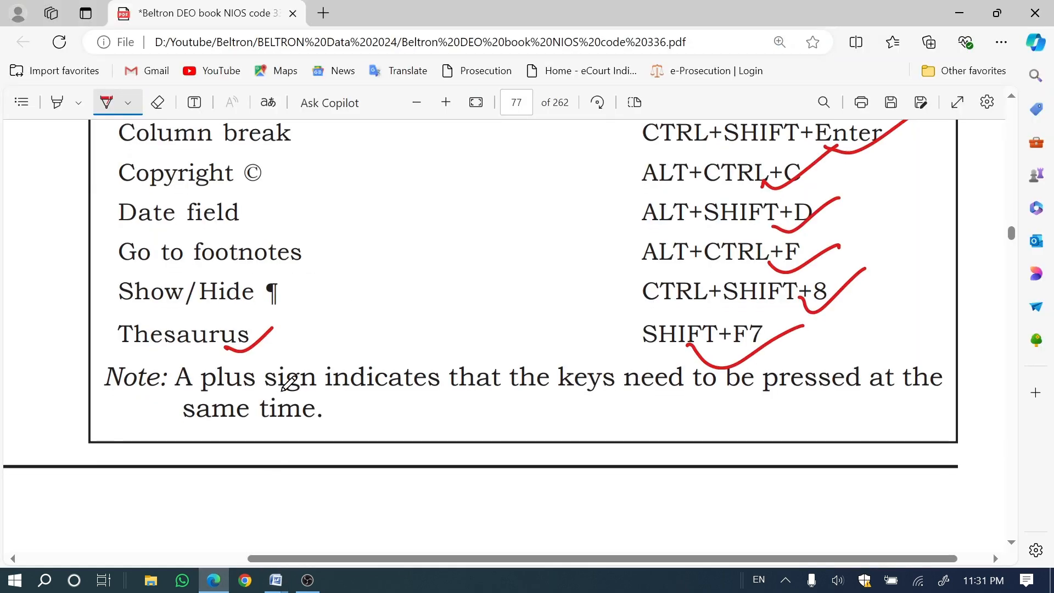
pyautogui.scroll(10, 288, 385)
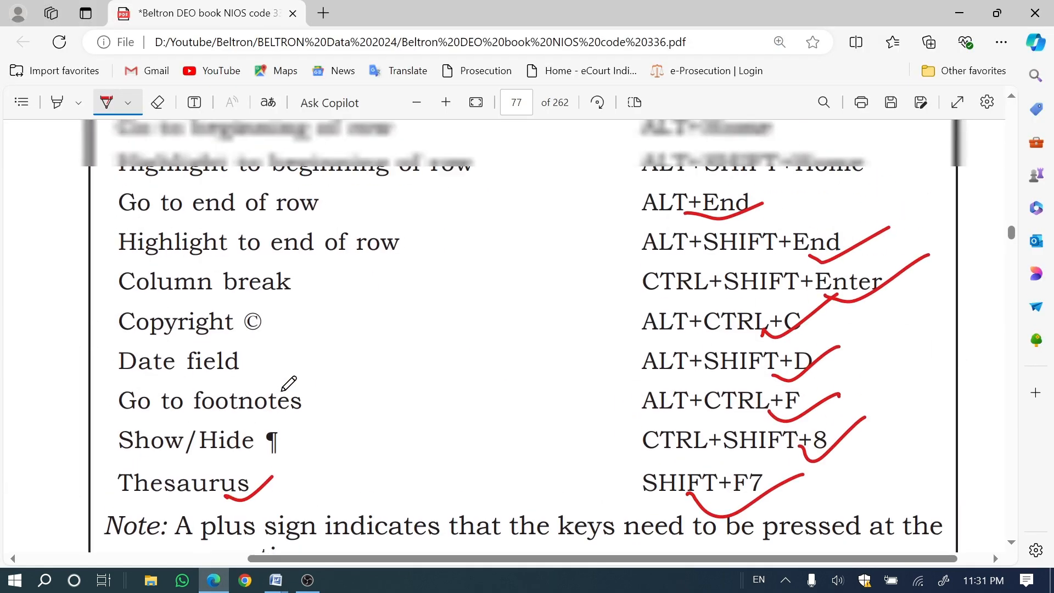
pyautogui.scroll(-5, 289, 384)
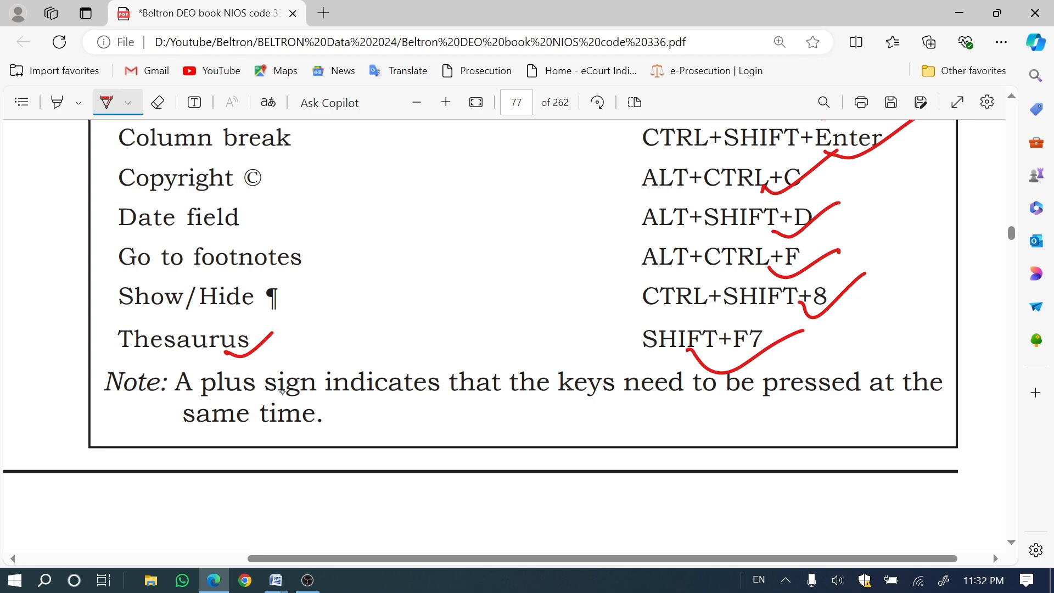
pyautogui.moveTo(373, 259)
pyautogui.mouseDown()
pyautogui.moveTo(362, 277)
pyautogui.moveTo(375, 329)
pyautogui.mouseUp()
pyautogui.moveTo(419, 262); pyautogui.dragTo(471, 243)
pyautogui.click(484, 200)
pyautogui.moveTo(487, 199)
pyautogui.mouseDown()
pyautogui.moveTo(319, 301)
pyautogui.moveTo(510, 161)
pyautogui.moveTo(364, 225)
pyautogui.mouseUp()
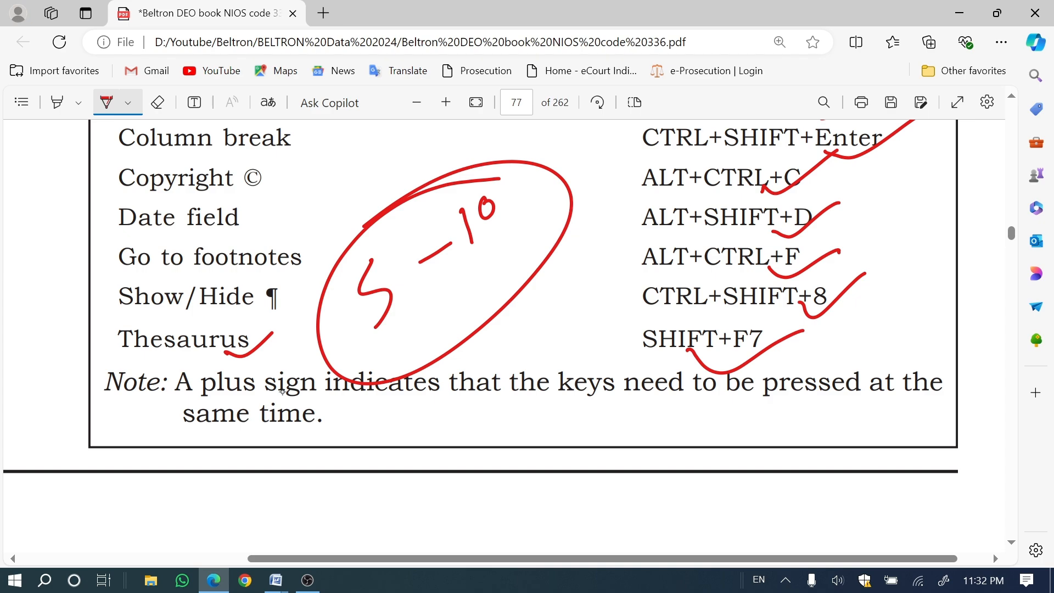
pyautogui.moveTo(313, 384)
pyautogui.mouseDown()
pyautogui.moveTo(392, 329)
pyautogui.moveTo(325, 389)
pyautogui.moveTo(377, 342)
pyautogui.mouseUp()
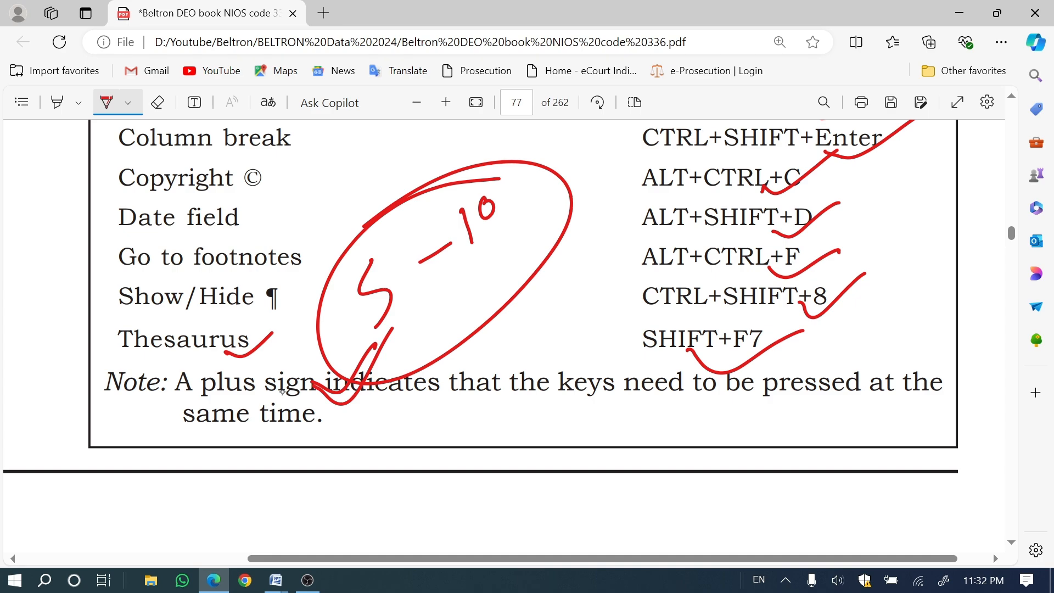
# - Handwrite a dash and a circled "1-2" beside the circled "5 – 10", and add a tick mark next to the 5
pyautogui.moveTo(540, 320); pyautogui.dragTo(506, 345)
pyautogui.moveTo(560, 284)
pyautogui.mouseDown()
pyautogui.moveTo(570, 310)
pyautogui.moveTo(592, 275)
pyautogui.moveTo(619, 277)
pyautogui.mouseUp()
pyautogui.moveTo(560, 255)
pyautogui.mouseDown()
pyautogui.moveTo(611, 234)
pyautogui.moveTo(656, 242)
pyautogui.moveTo(609, 233)
pyautogui.mouseUp()
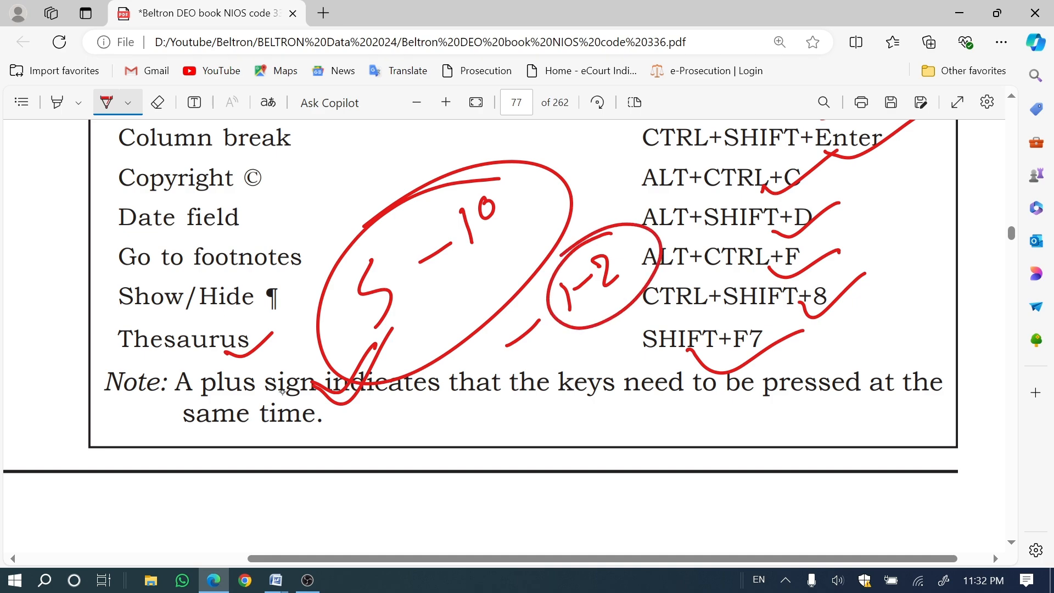
pyautogui.moveTo(303, 317); pyautogui.dragTo(359, 283)
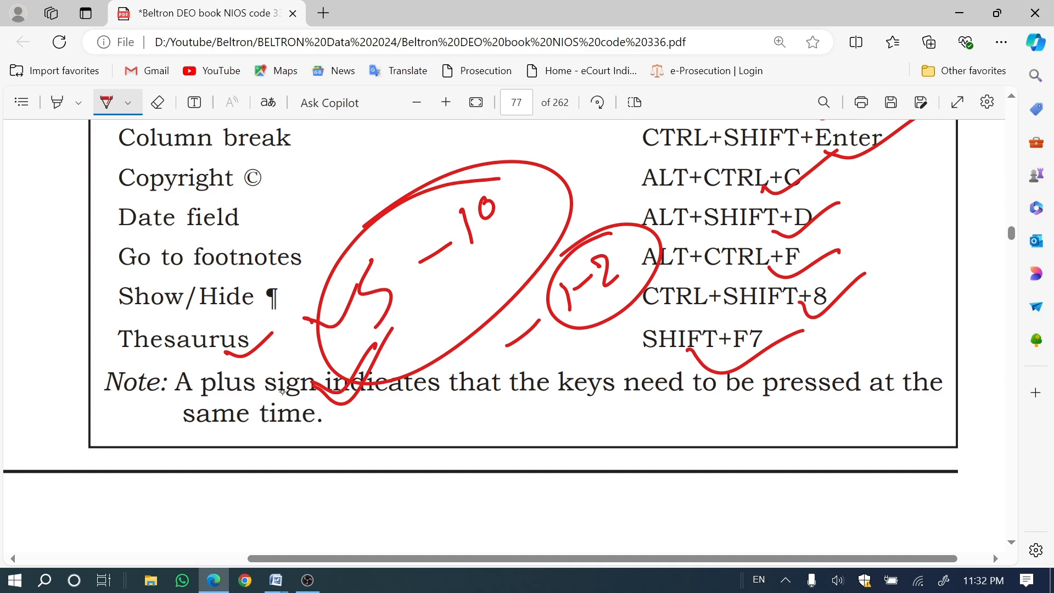